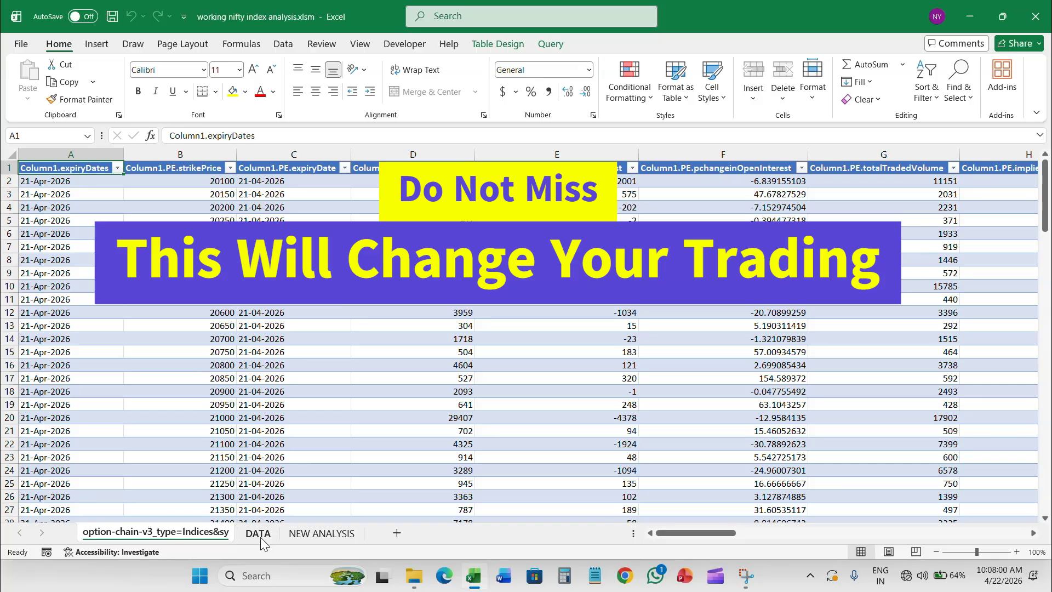
pyautogui.click(261, 535)
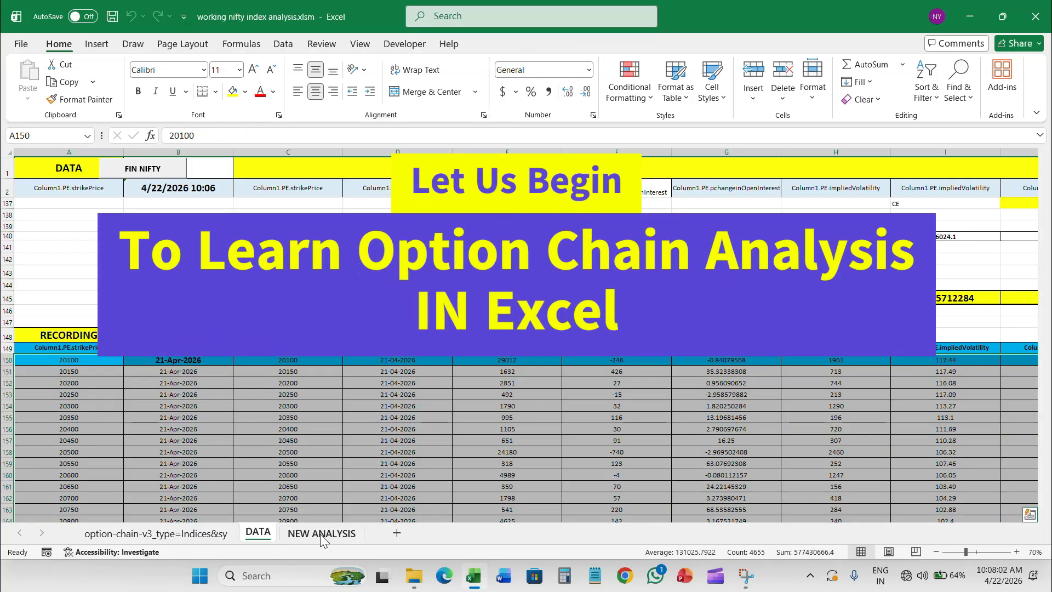
pyautogui.click(324, 533)
pyautogui.click(193, 537)
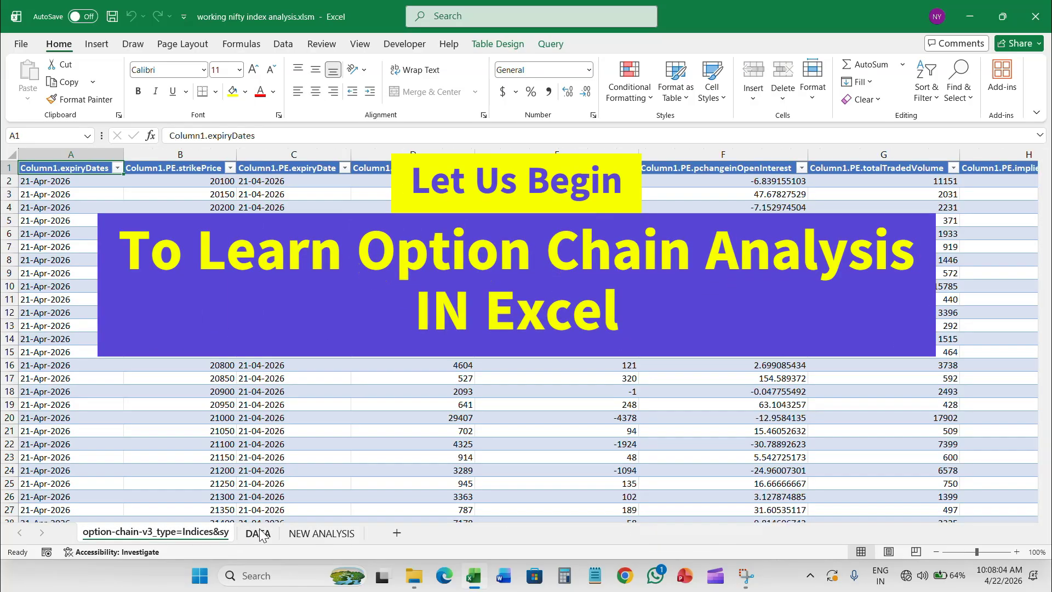
# Insert a new worksheet and place it directly before the DATA sheet
pyautogui.click(259, 534)
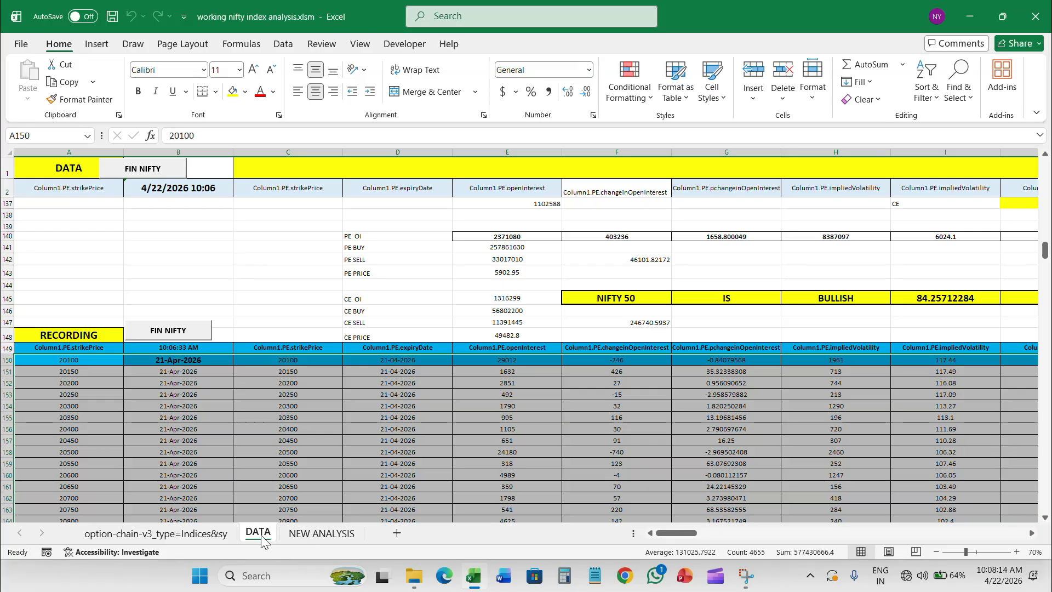
pyautogui.click(397, 537)
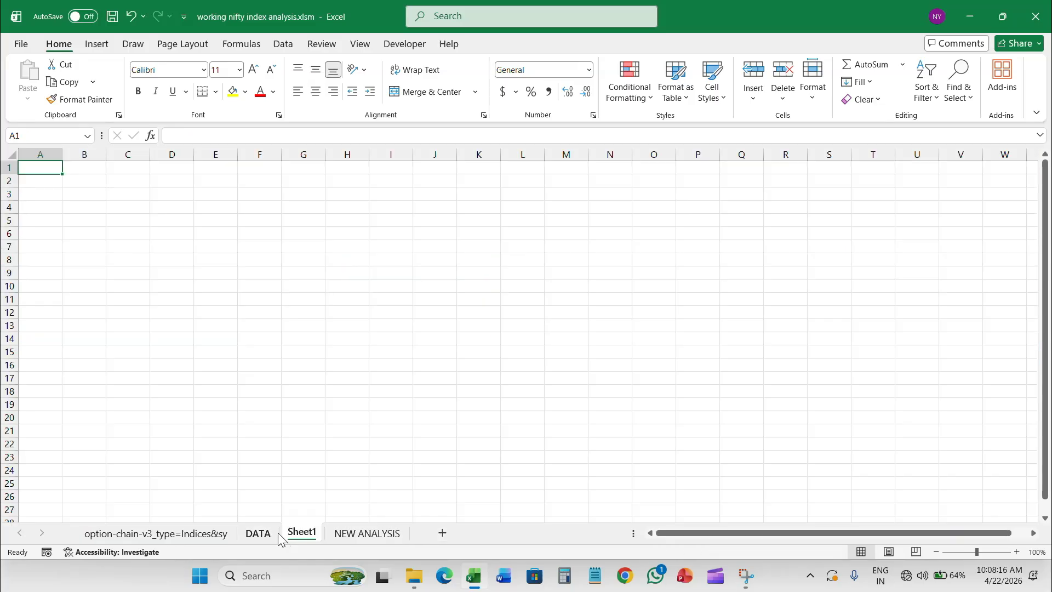
pyautogui.moveTo(302, 534)
pyautogui.mouseDown()
pyautogui.moveTo(243, 543)
pyautogui.moveTo(258, 532)
pyautogui.mouseUp()
# Rename the new worksheet as "option chain analysis"
pyautogui.rightClick(256, 537)
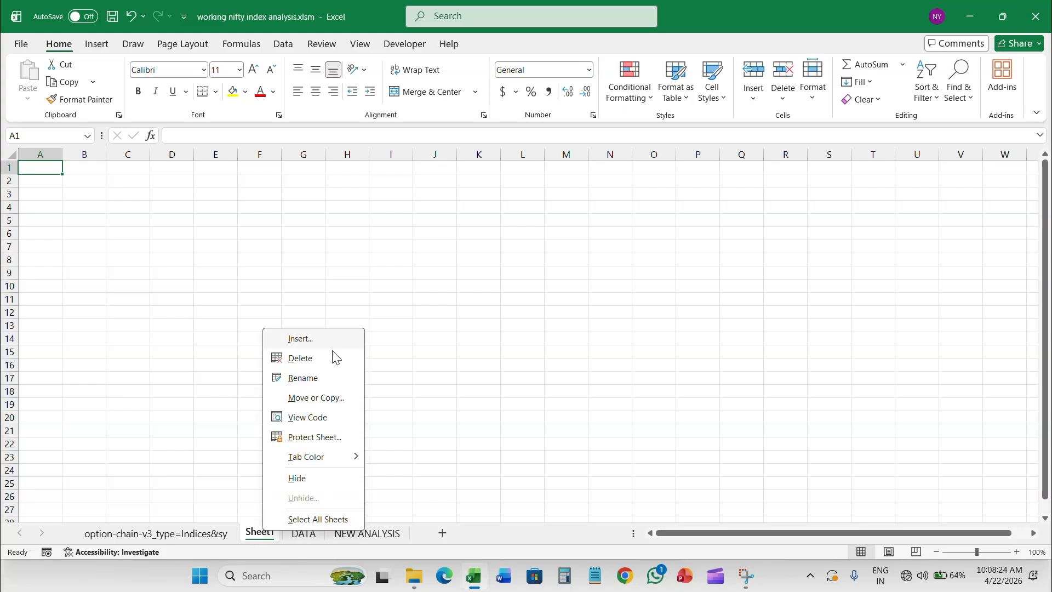
pyautogui.click(324, 378)
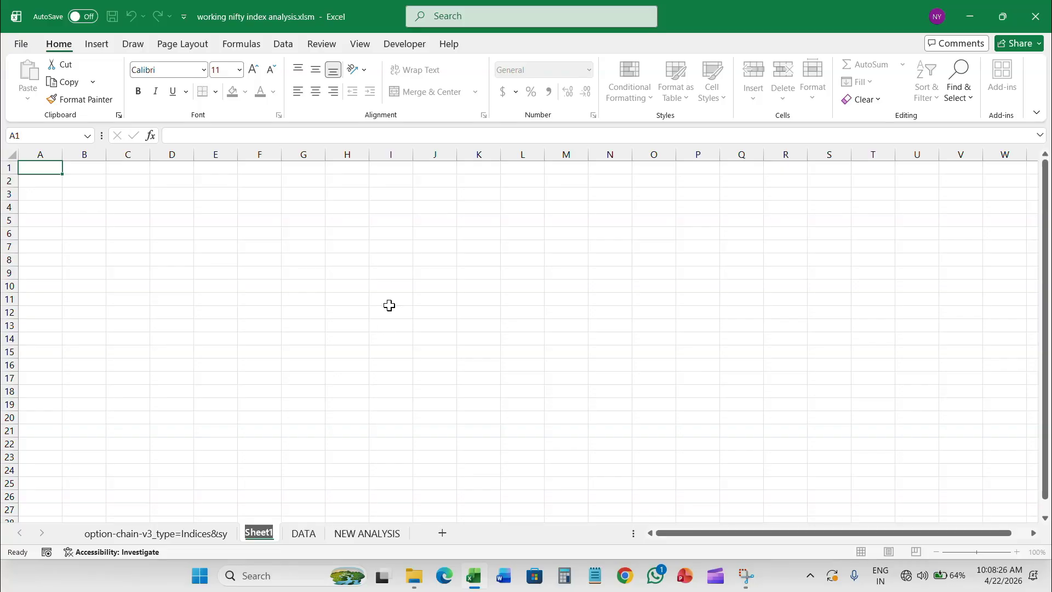
pyautogui.click(269, 527)
pyautogui.doubleClick(269, 527)
pyautogui.write('option ch')
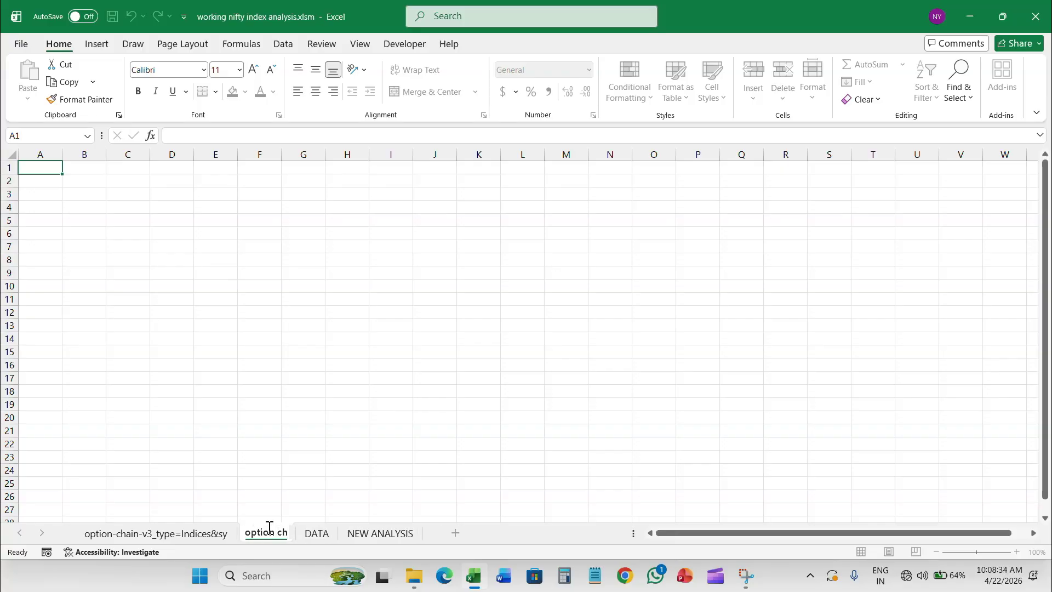
pyautogui.write('ain analysisx')
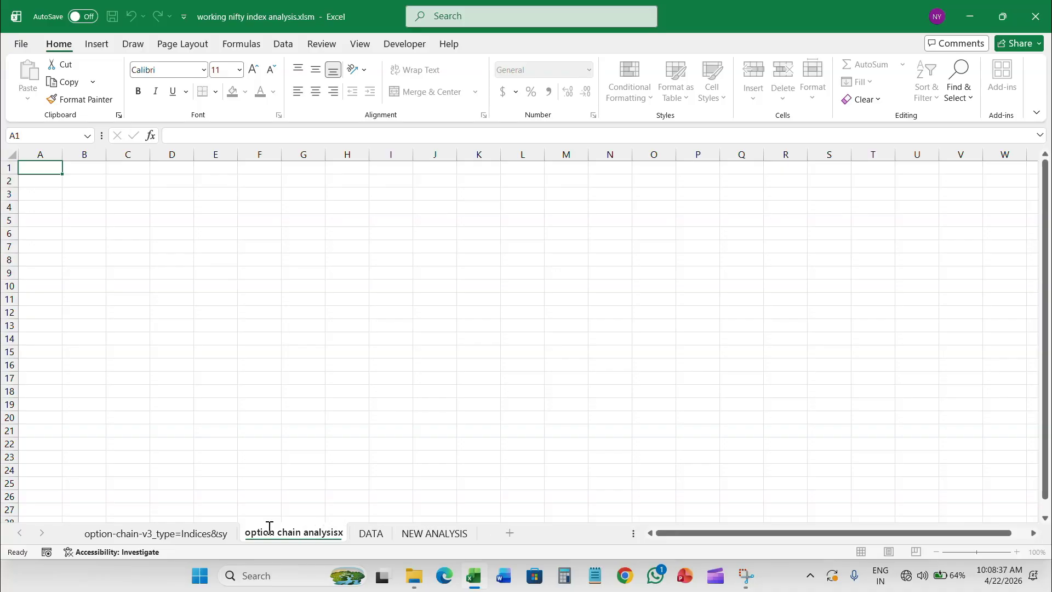
pyautogui.press('BackSpace')
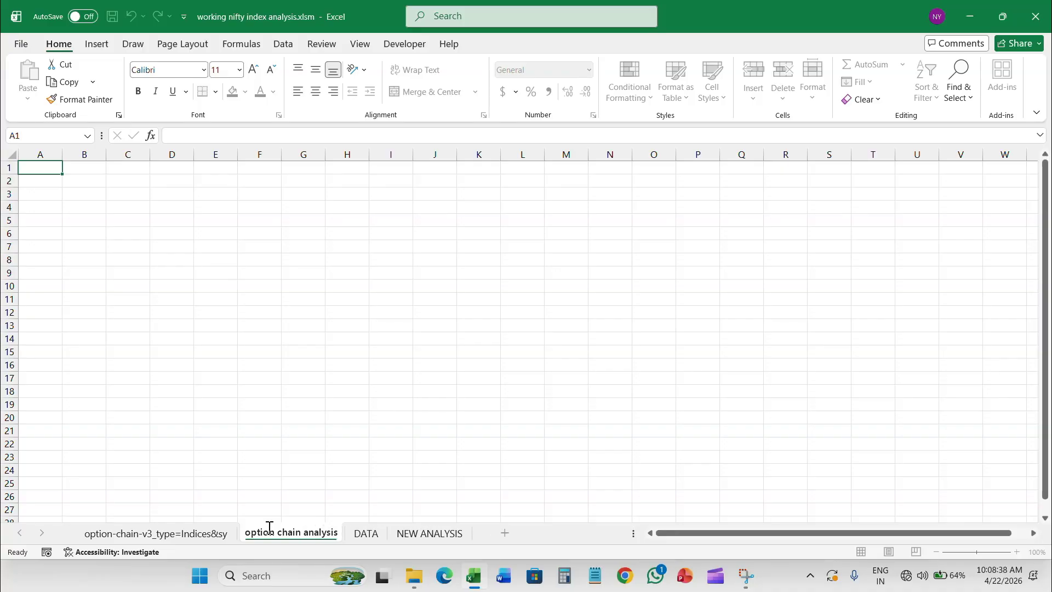
# Examine the DATA sheet's rows and the charts, ratio tables and NIFTY-50 prediction blocks on the NEW ANALYSIS sheet
pyautogui.click(367, 532)
pyautogui.scroll(-20, 369, 385)
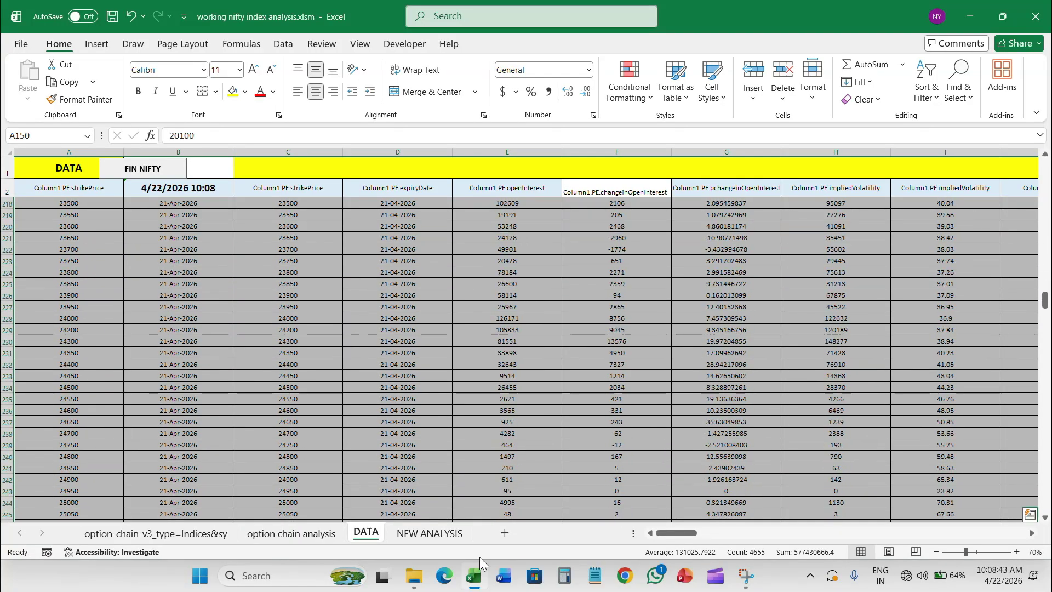
pyautogui.click(433, 534)
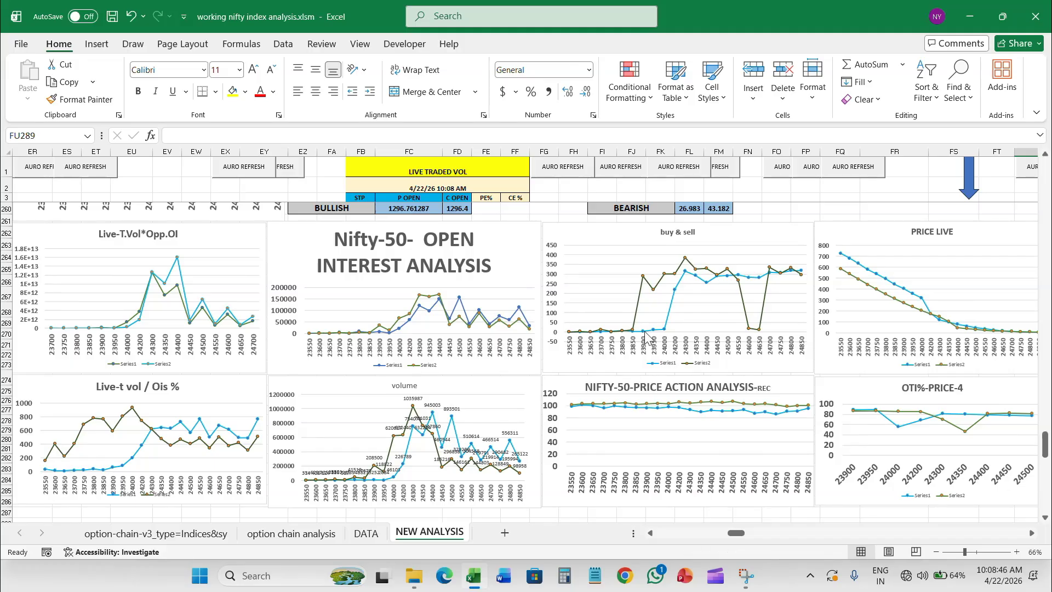
pyautogui.scroll(10, 483, 364)
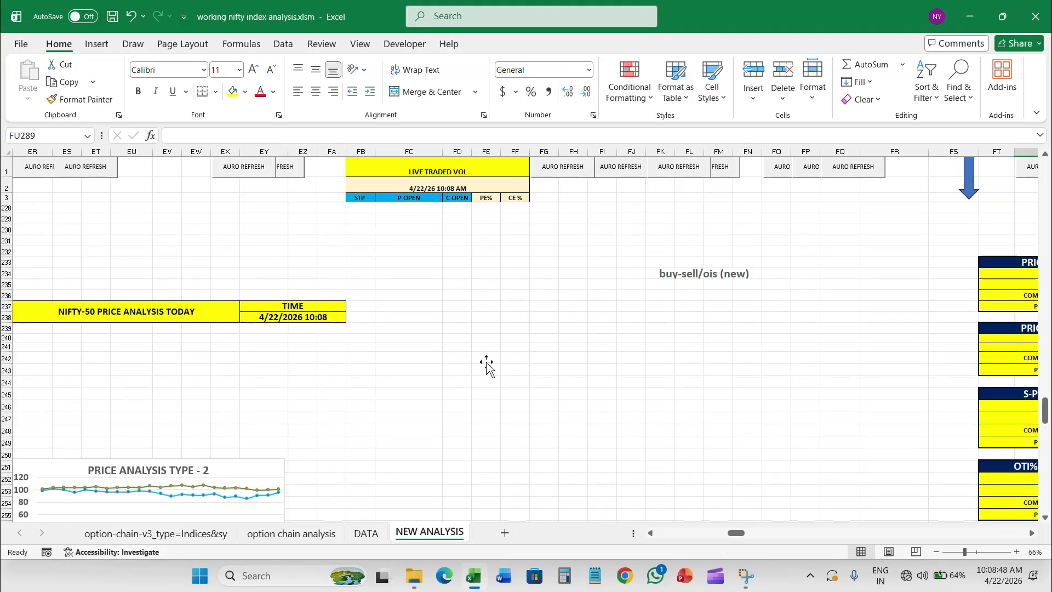
pyautogui.hscroll(-10, 487, 364)
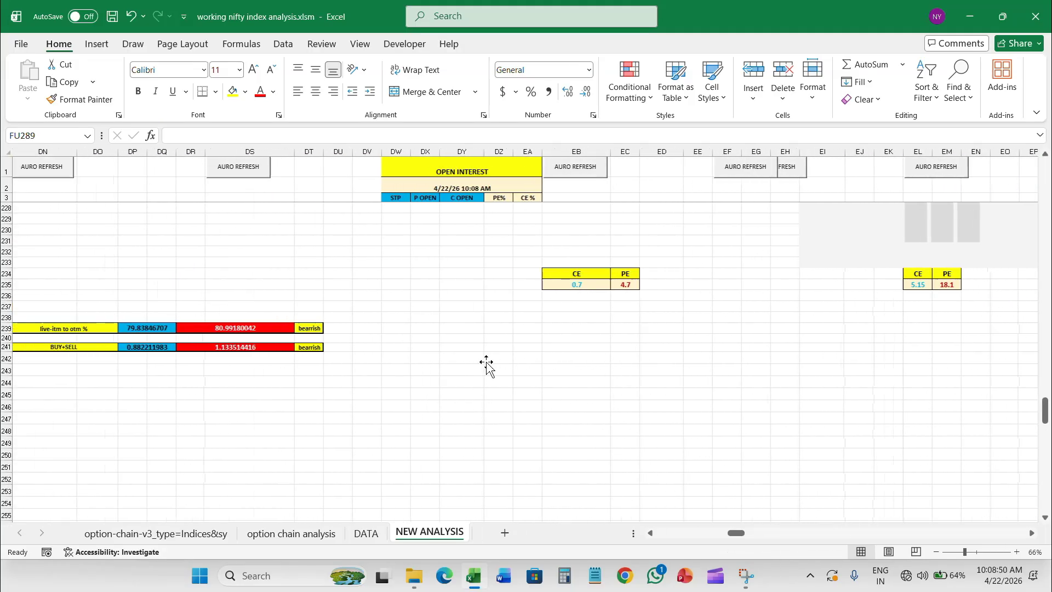
pyautogui.hscroll(-10, 486, 364)
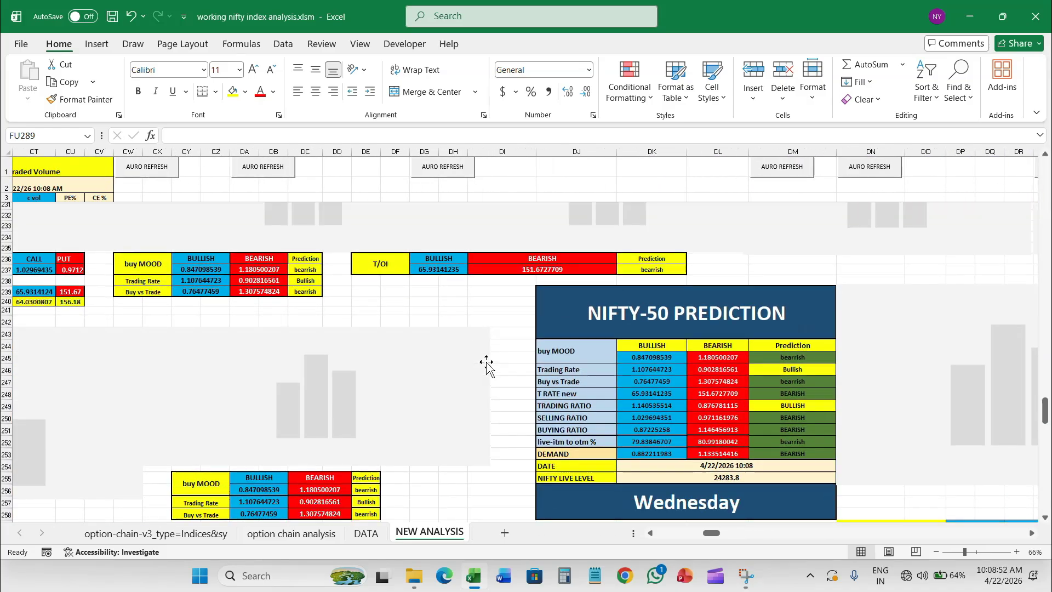
pyautogui.scroll(4, 486, 364)
pyautogui.hscroll(-10, 486, 364)
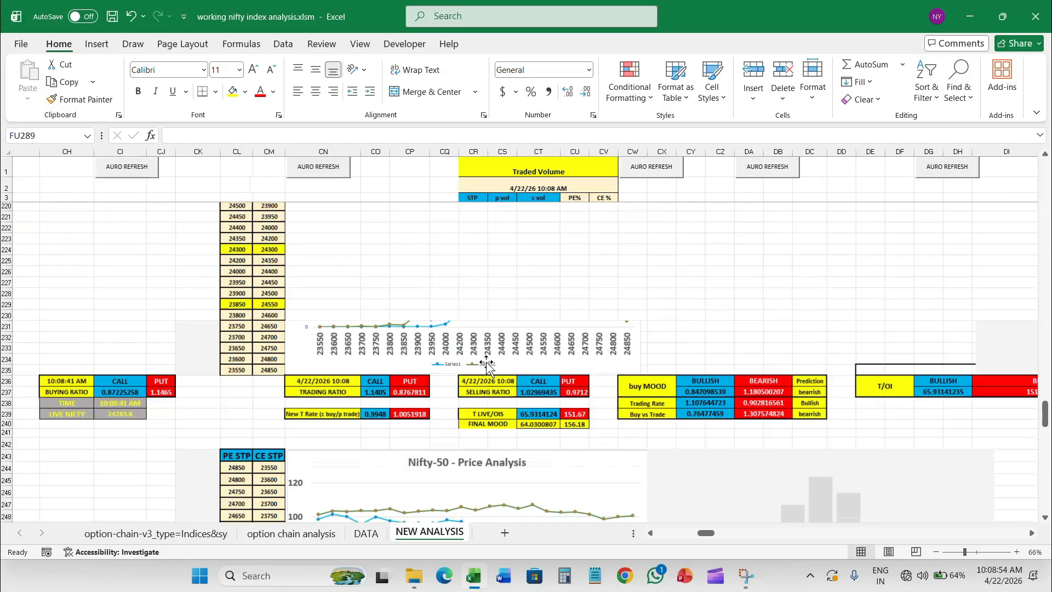
pyautogui.scroll(3, 487, 365)
pyautogui.hscroll(1, 487, 364)
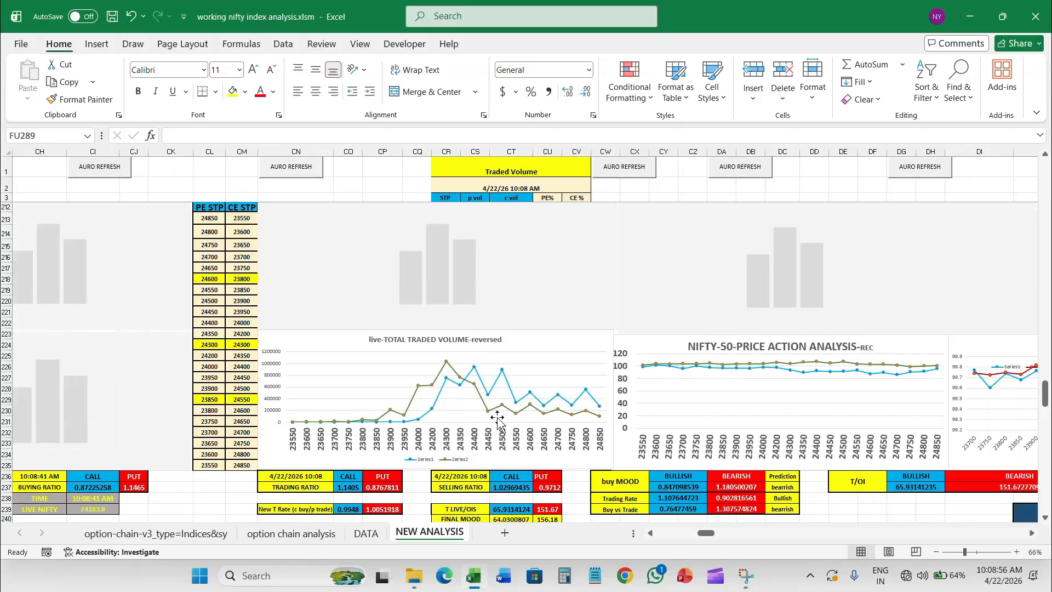
pyautogui.hscroll(-3, 498, 422)
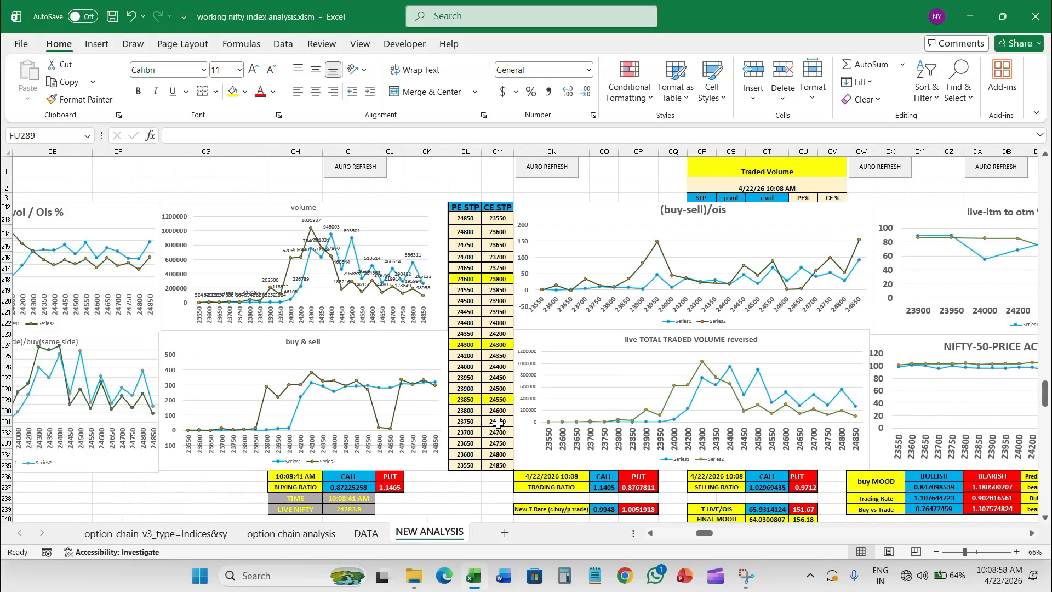
pyautogui.hscroll(2, 524, 443)
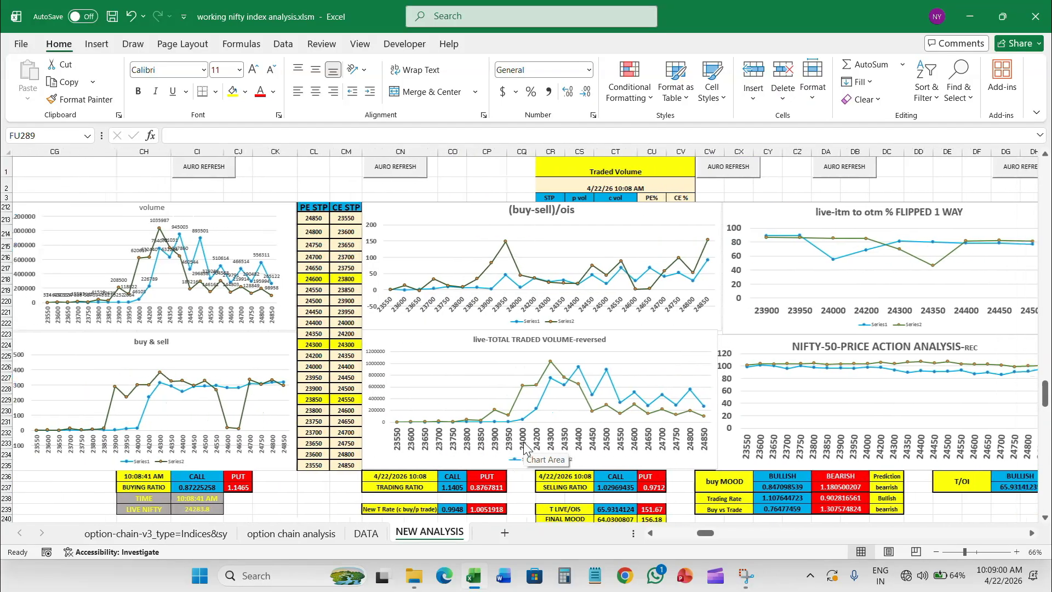
pyautogui.hscroll(2, 523, 443)
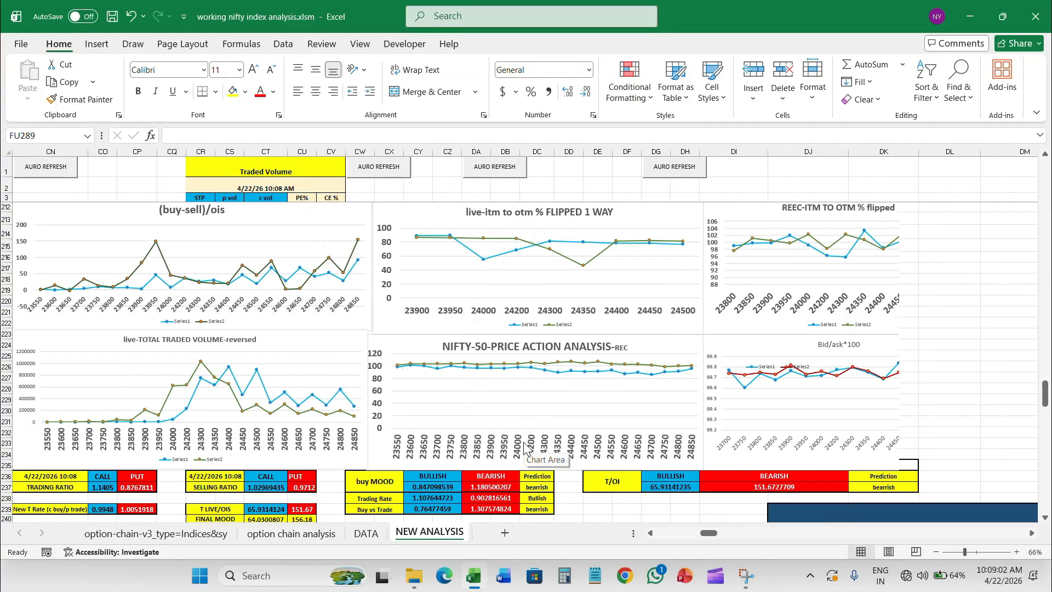
pyautogui.hscroll(-10, 534, 398)
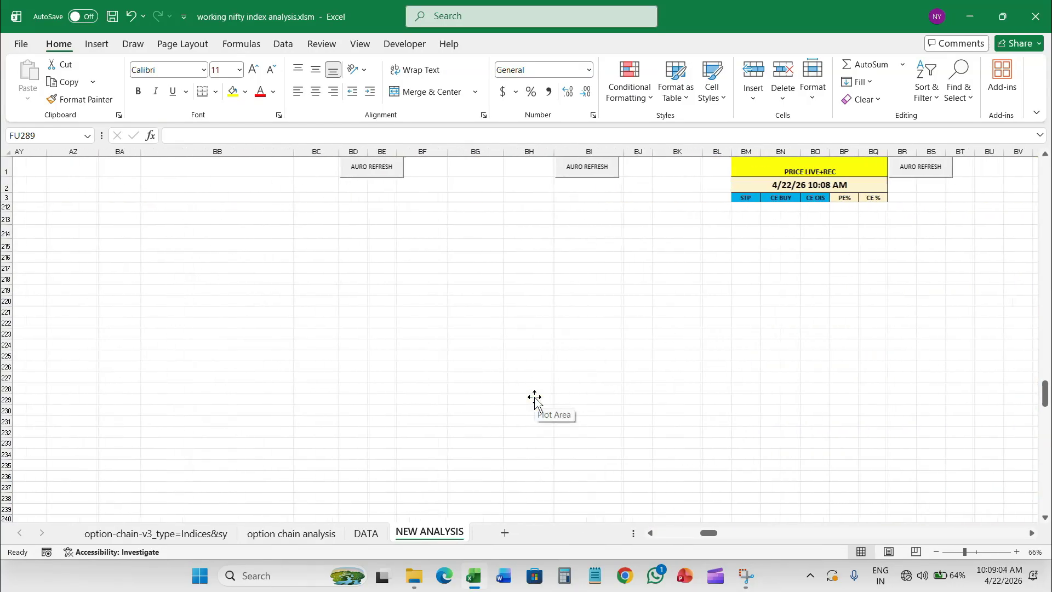
pyautogui.hscroll(-8, 534, 397)
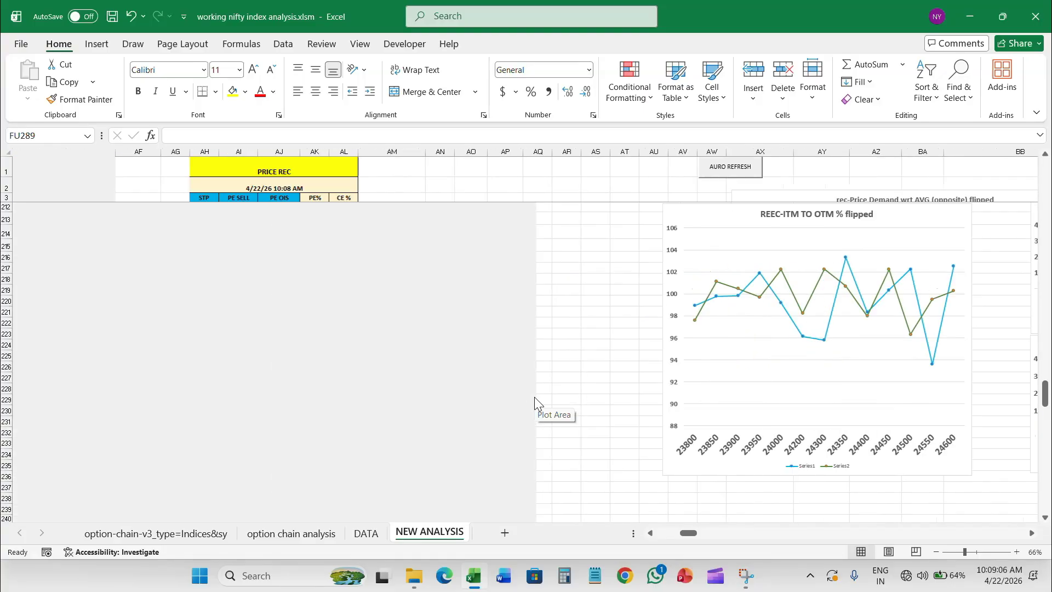
pyautogui.hscroll(-7, 534, 397)
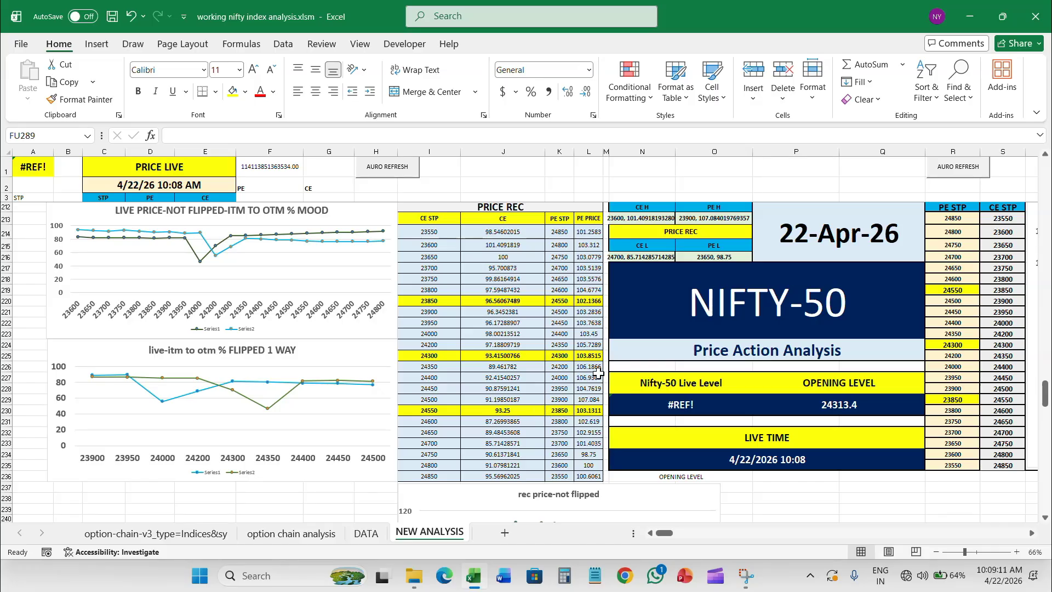
pyautogui.hscroll(3, 607, 372)
pyautogui.scroll(2, 606, 372)
pyautogui.hscroll(-3, 606, 372)
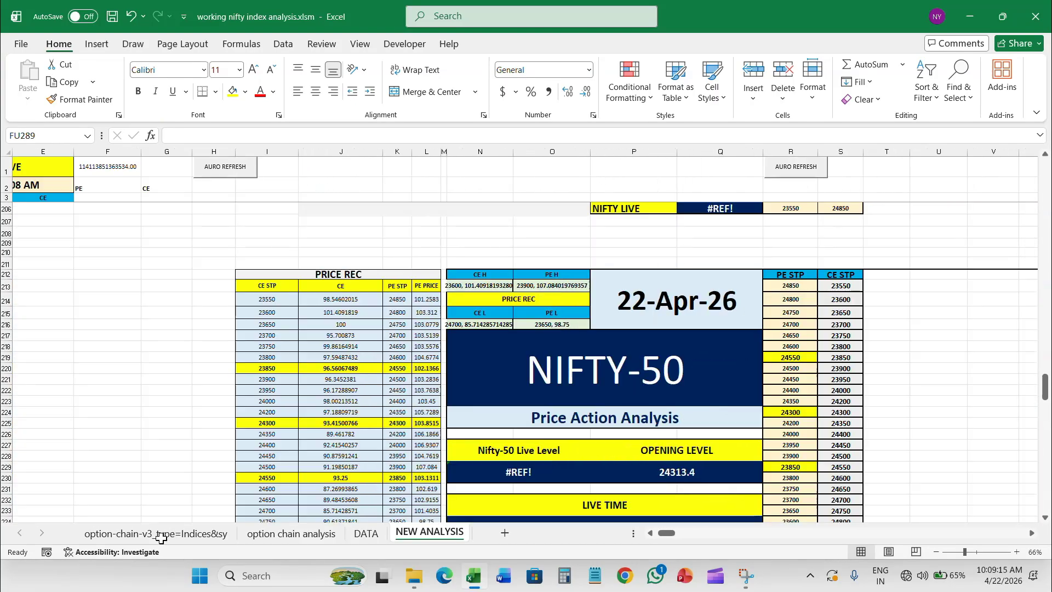
# Look through the rows of the imported option chain table on the option-chain-v3 sheet
pyautogui.click(162, 534)
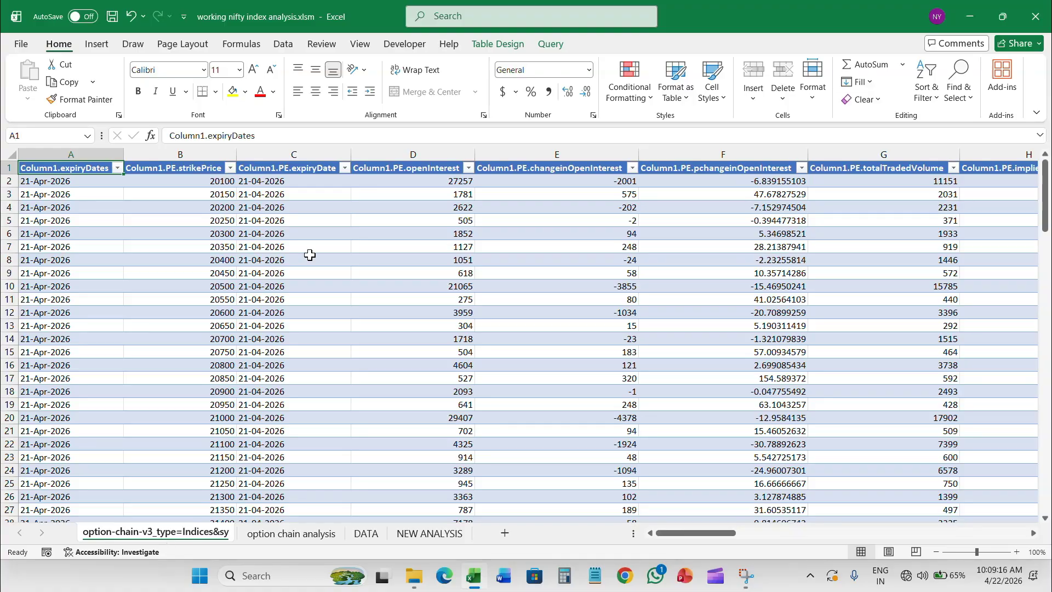
pyautogui.scroll(-8, 310, 255)
pyautogui.scroll(8, 305, 312)
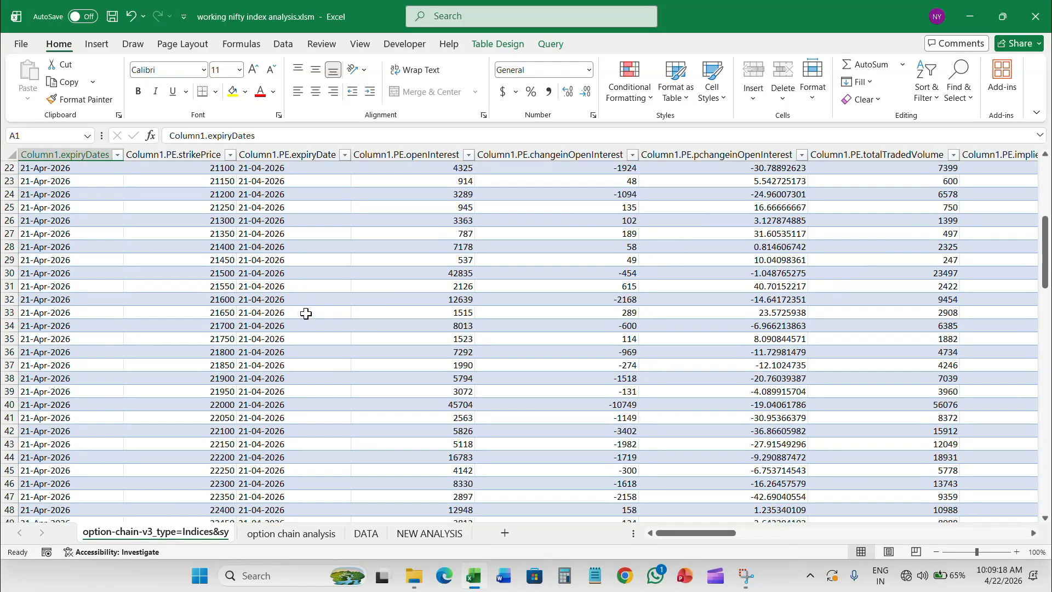
pyautogui.scroll(-3, 427, 329)
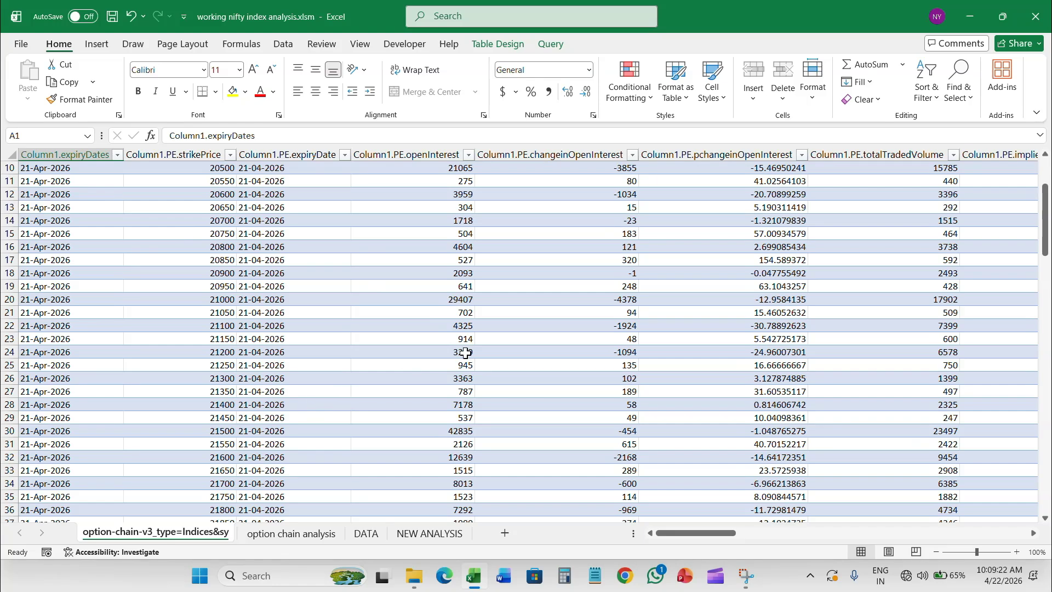
pyautogui.scroll(3, 712, 350)
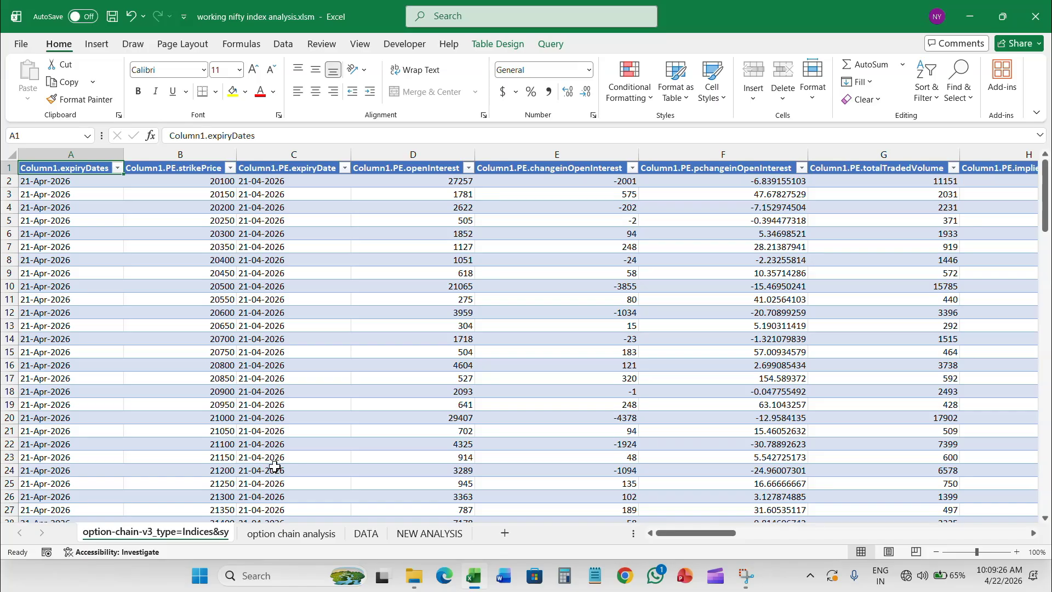
pyautogui.click(270, 534)
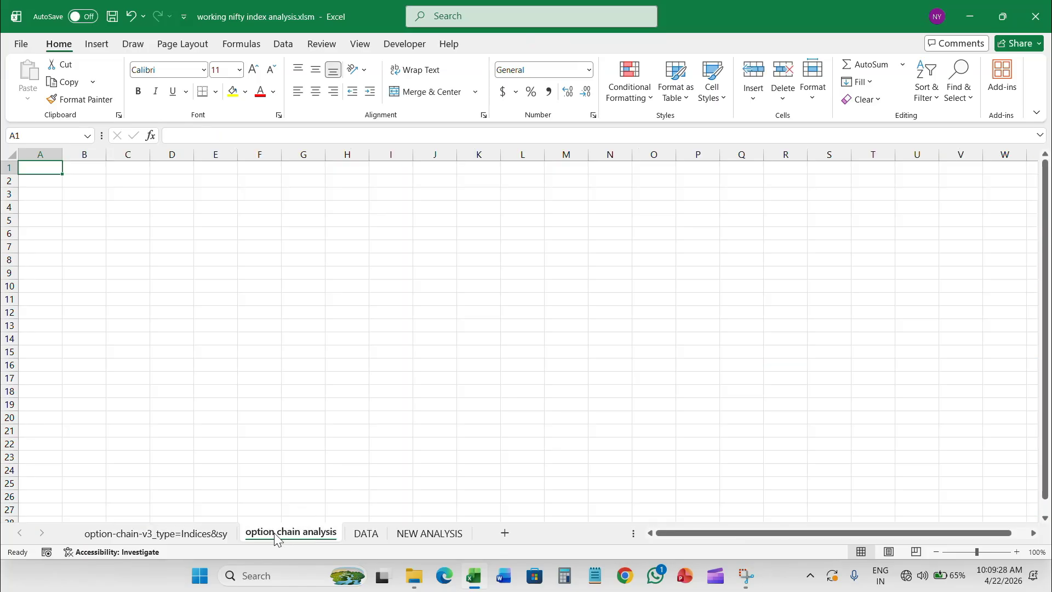
# Copy all data rows of the option-chain-v3 table, without headers, and paste them at A1 of the option chain analysis sheet
pyautogui.click(204, 532)
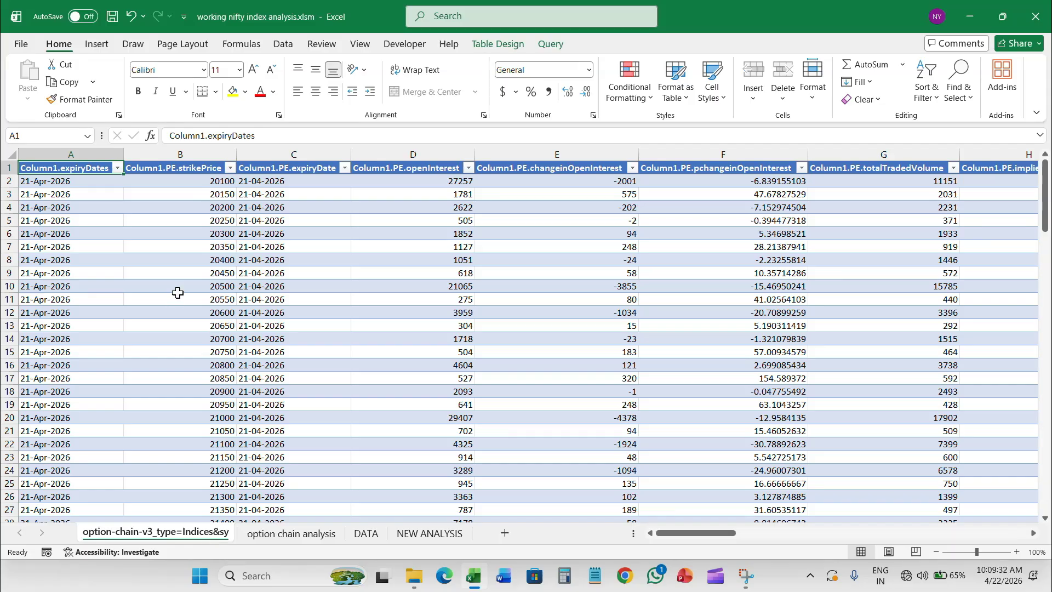
pyautogui.click(154, 249)
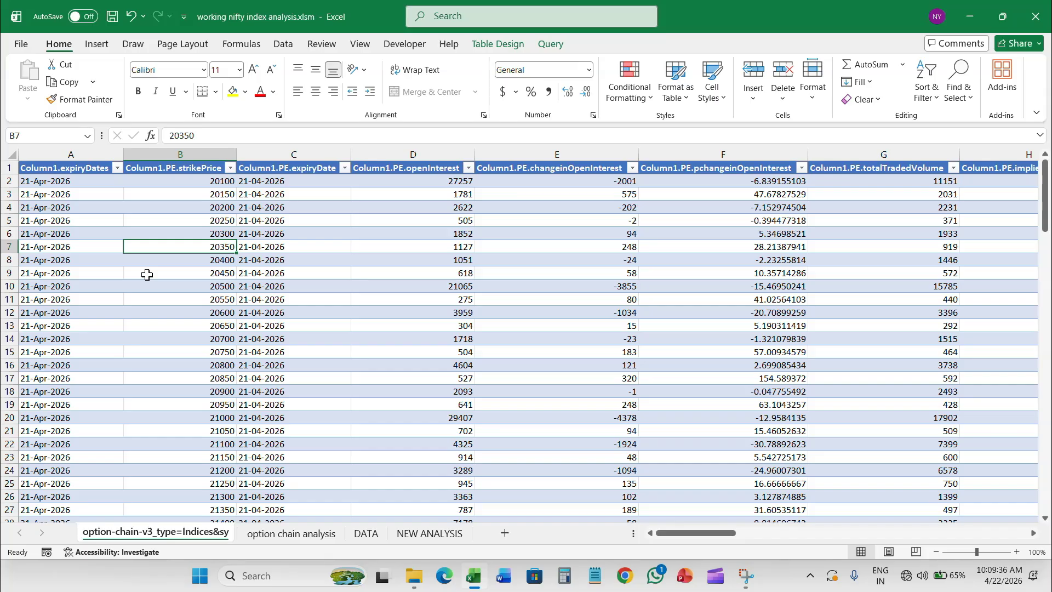
pyautogui.hotkey('ctrl', 'a')
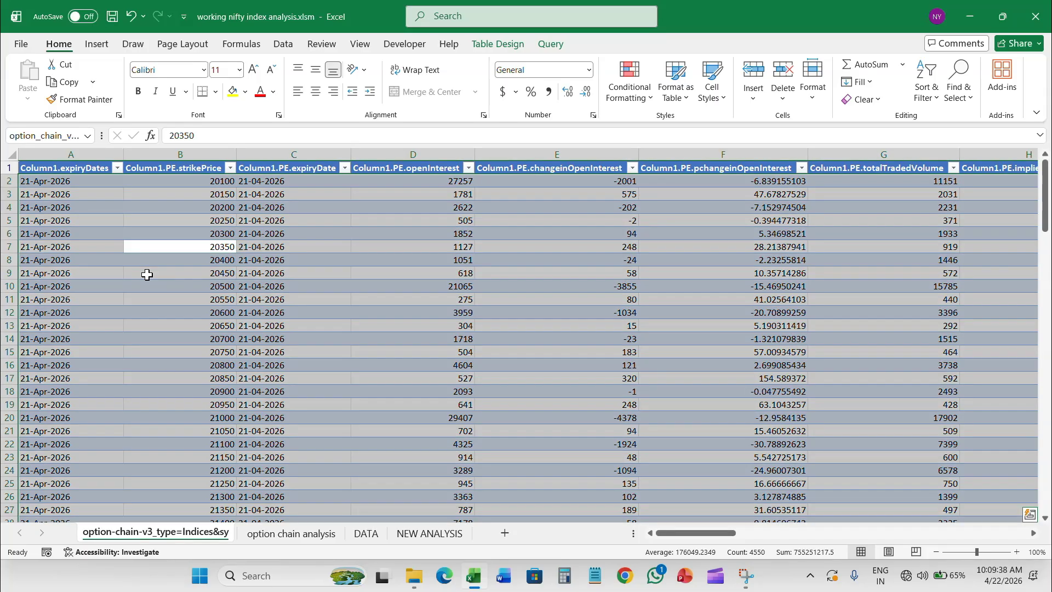
pyautogui.hotkey('ctrl', 'c')
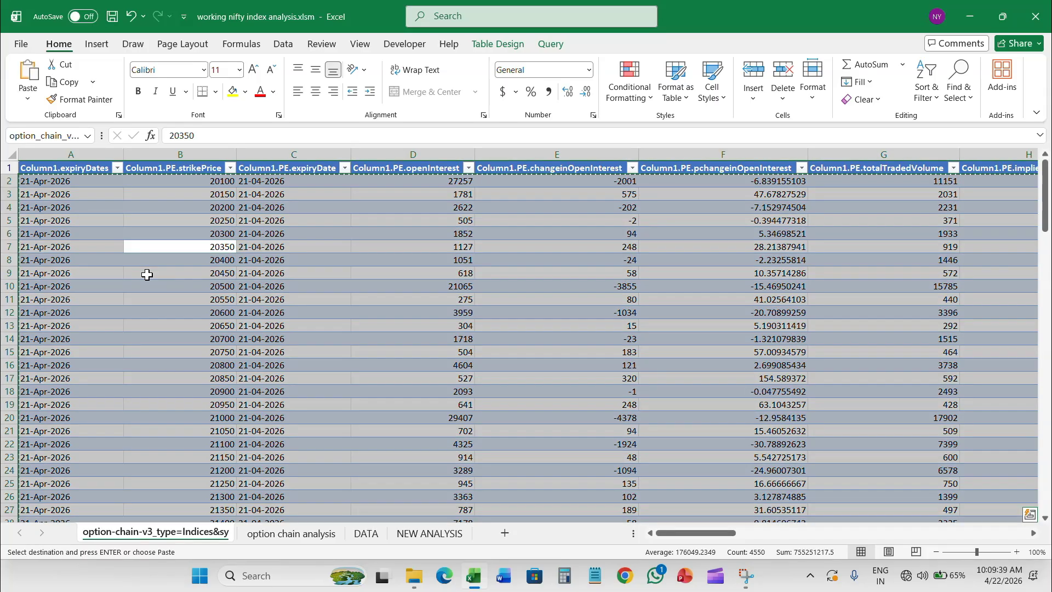
pyautogui.click(290, 532)
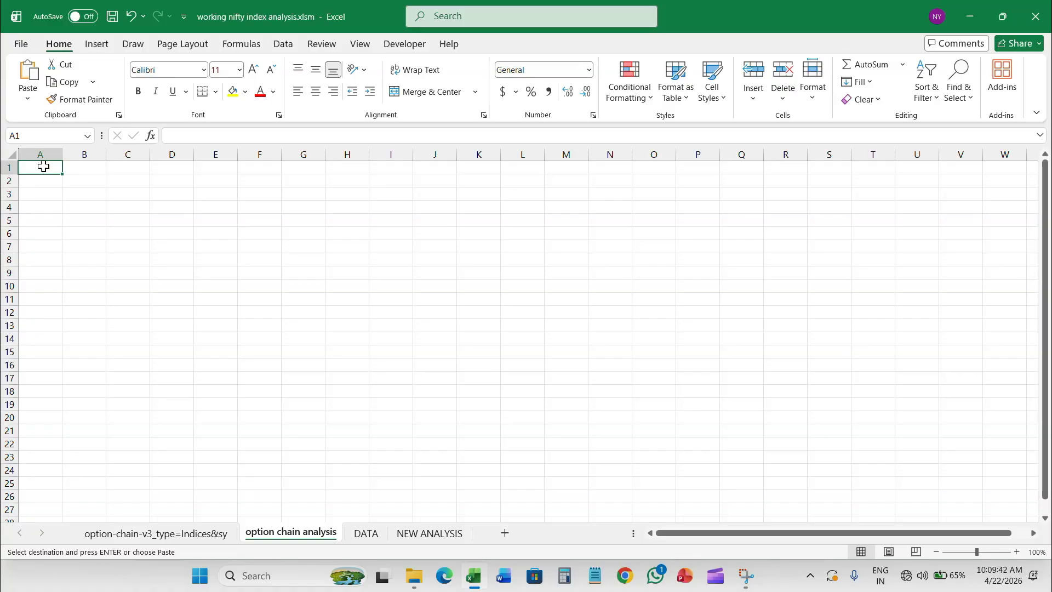
pyautogui.hotkey('ctrl', 'v')
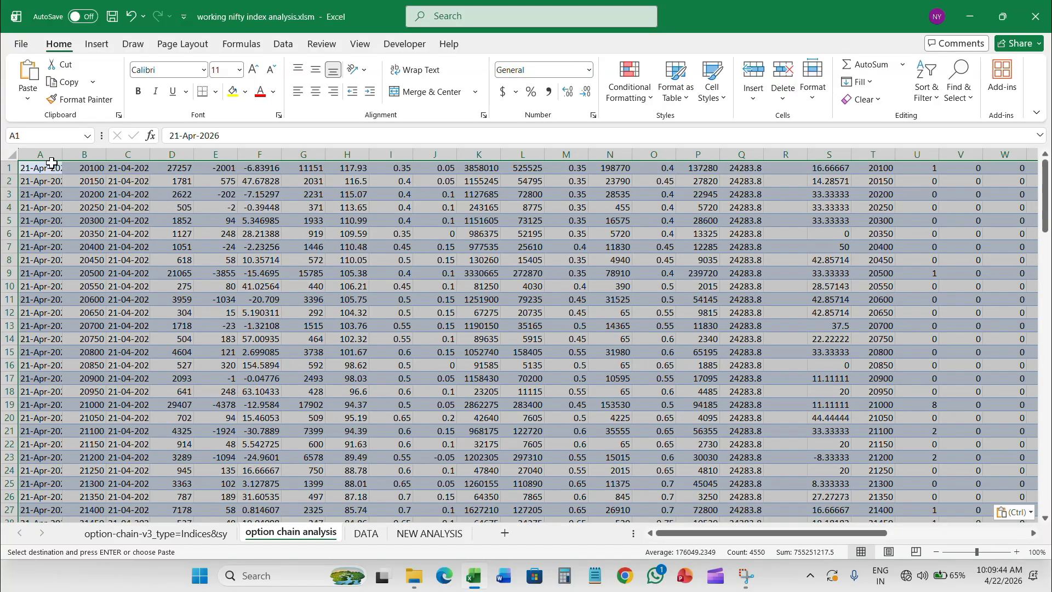
pyautogui.scroll(-20, 651, 291)
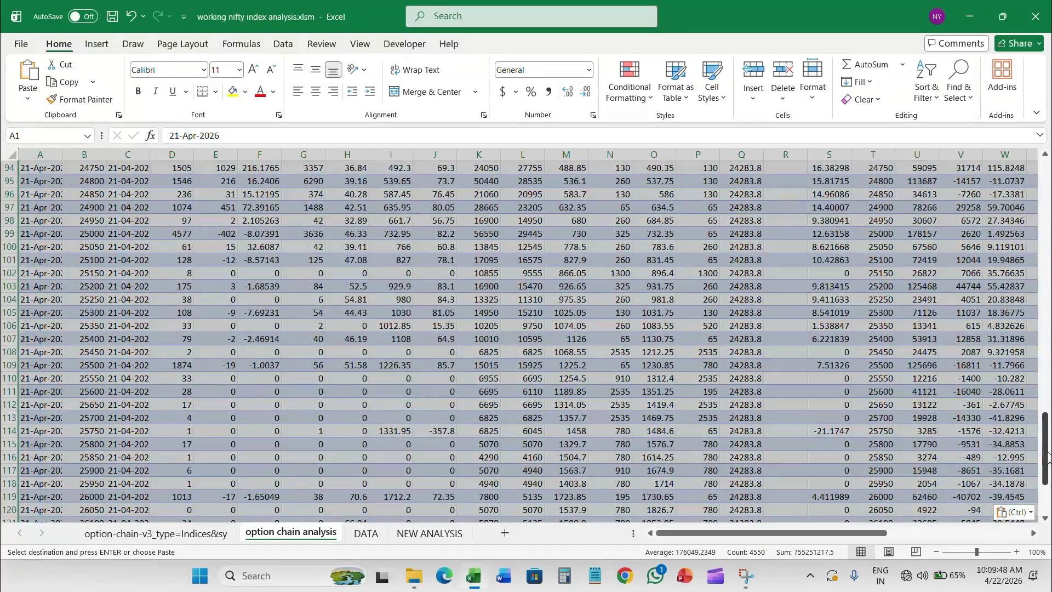
# Paste the copied option-chain-v3 rows again at A1 of the option chain analysis sheet
pyautogui.moveTo(1045, 448); pyautogui.dragTo(1033, 163)
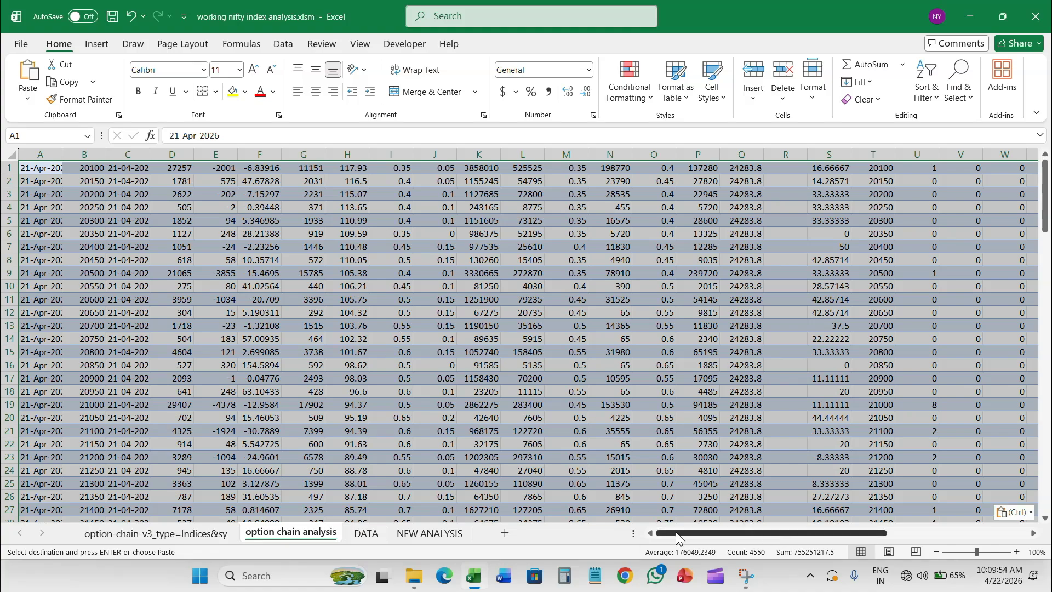
pyautogui.click(165, 532)
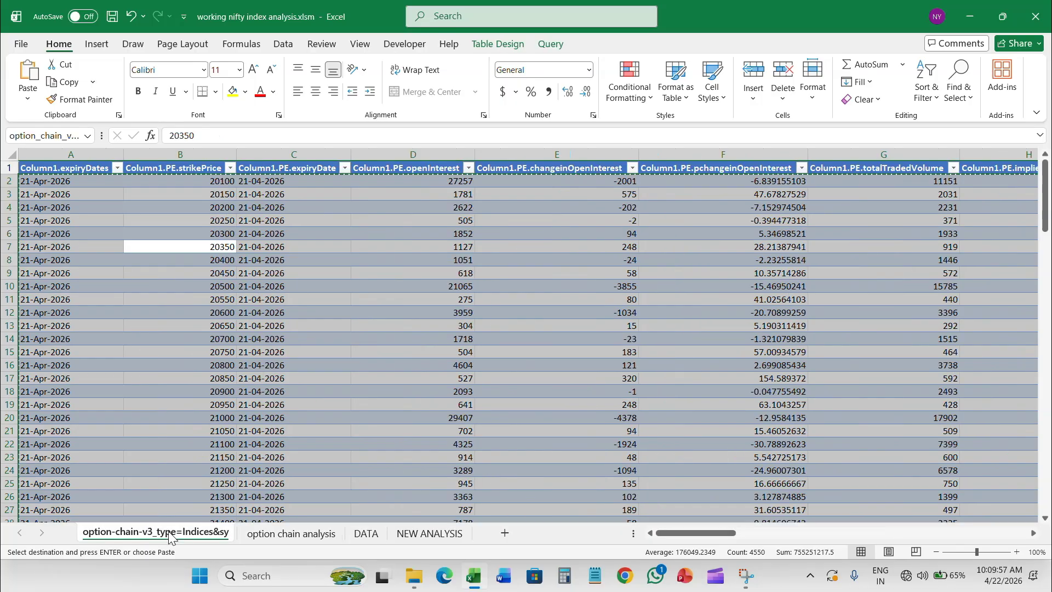
pyautogui.click(284, 534)
pyautogui.hotkey('ctrl', 'v')
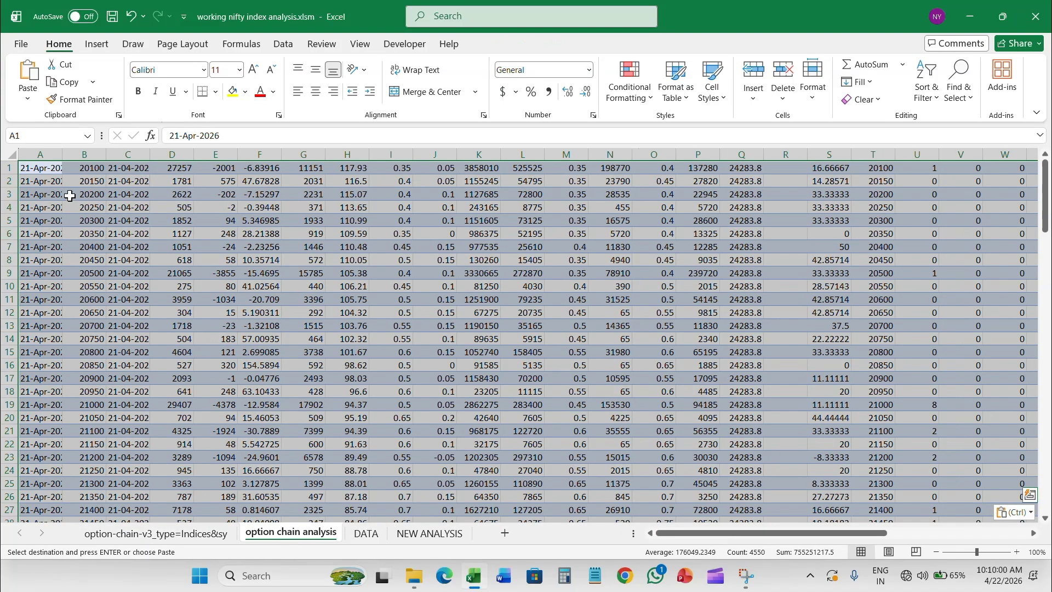
pyautogui.click(36, 170)
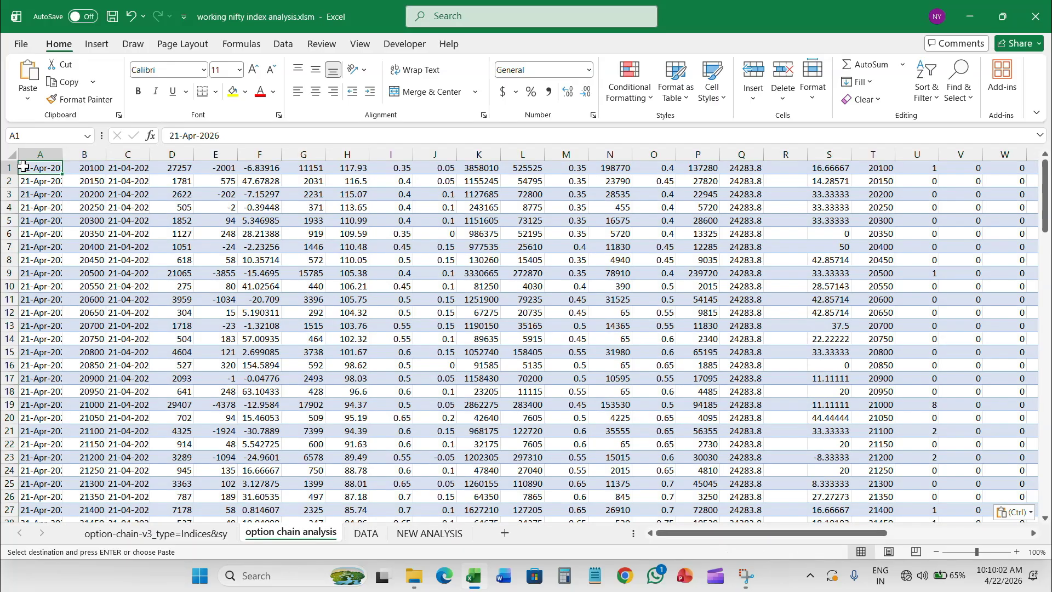
pyautogui.click(43, 182)
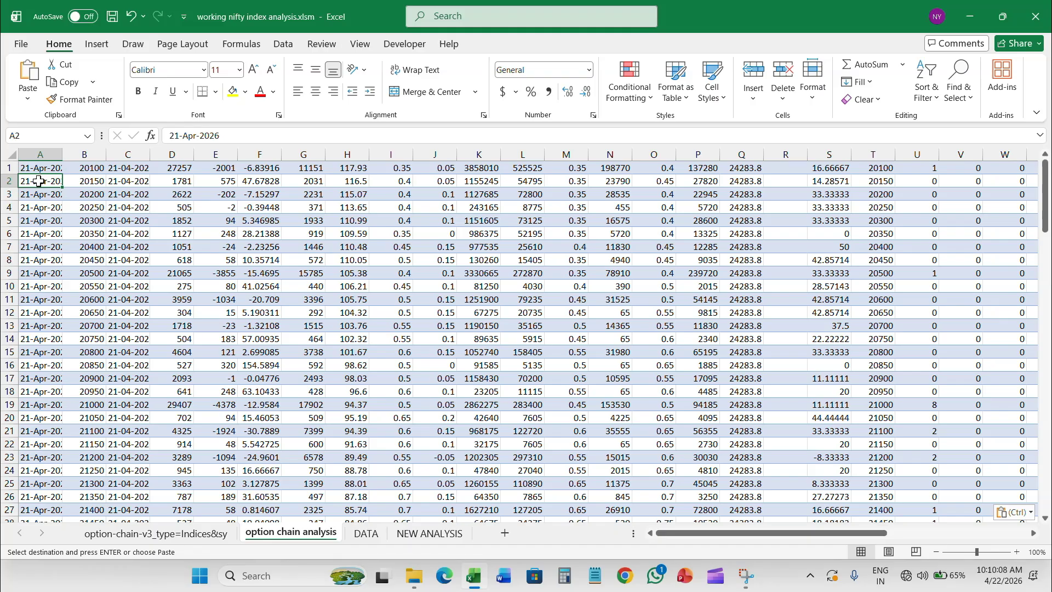
pyautogui.write('=')
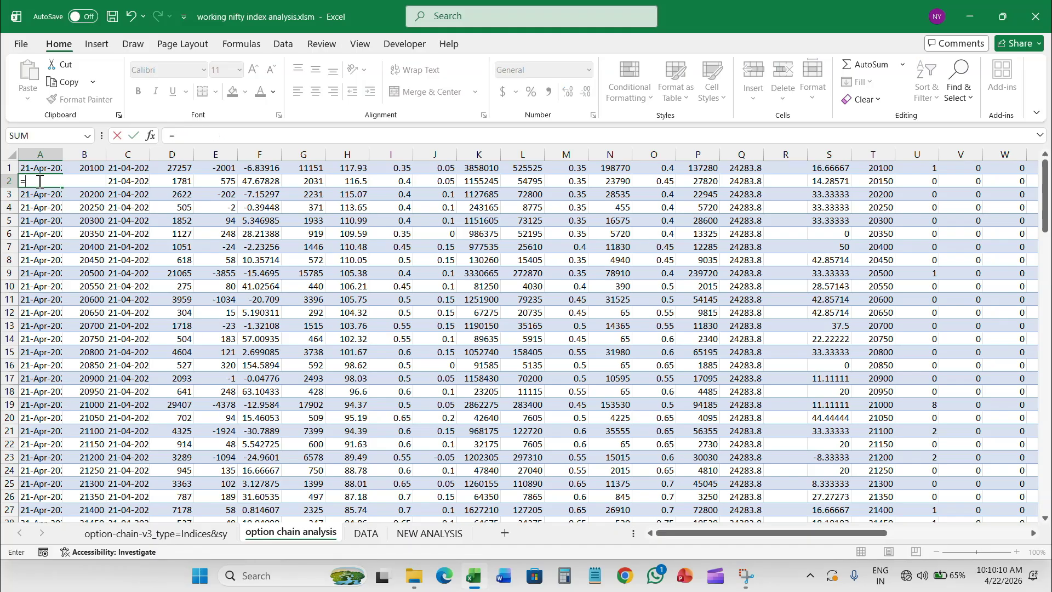
pyautogui.click(124, 535)
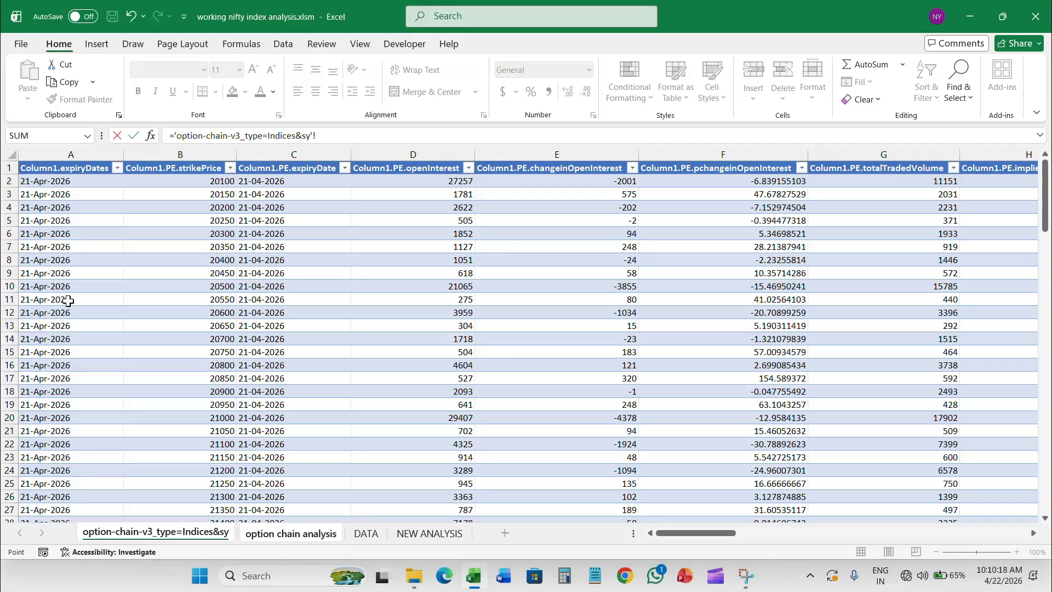
pyautogui.click(291, 534)
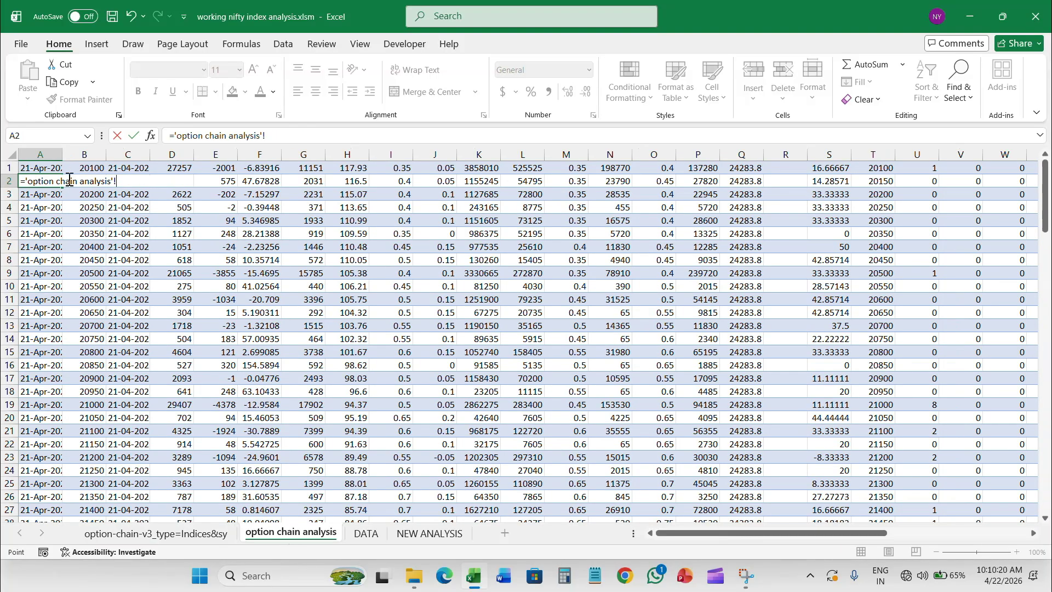
pyautogui.press('BackSpace')
pyautogui.press('BackSpace')
pyautogui.press('BackSpace')
pyautogui.press('BackSpace')
pyautogui.press('BackSpace')
pyautogui.press('BackSpace')
pyautogui.press('BackSpace')
pyautogui.press('BackSpace')
pyautogui.press('BackSpace')
pyautogui.press('BackSpace')
pyautogui.press('BackSpace')
pyautogui.press('BackSpace')
pyautogui.press('BackSpace')
pyautogui.press('BackSpace')
pyautogui.press('BackSpace')
pyautogui.press('BackSpace')
pyautogui.press('BackSpace')
pyautogui.press('BackSpace')
pyautogui.press('BackSpace')
pyautogui.press('BackSpace')
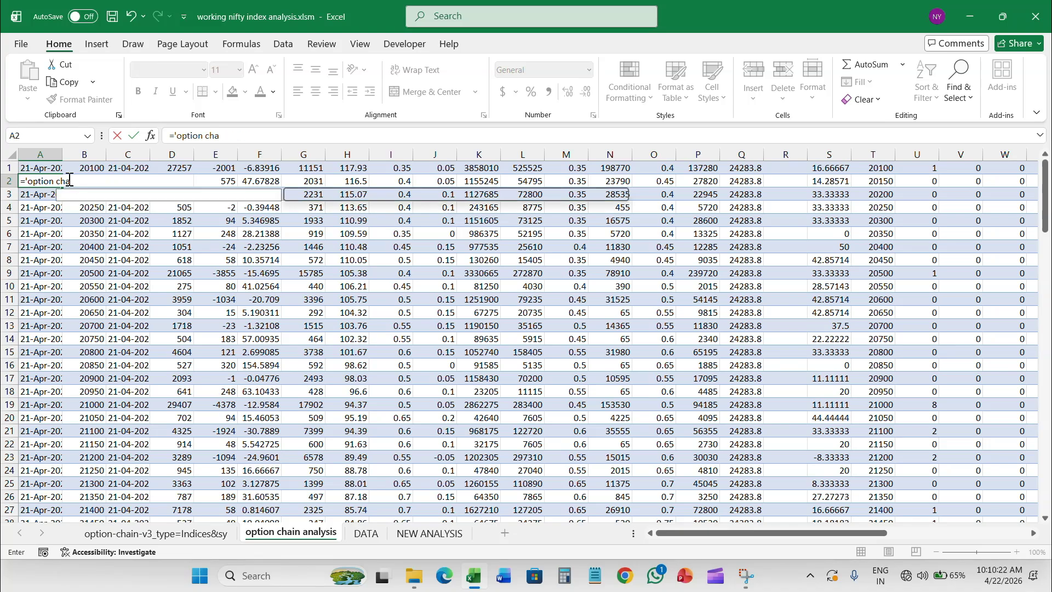
# Link A2 of the option chain analysis sheet by formula to the first Column1.expiryDates data cell on the option-chain-v3 sheet
pyautogui.write('=')
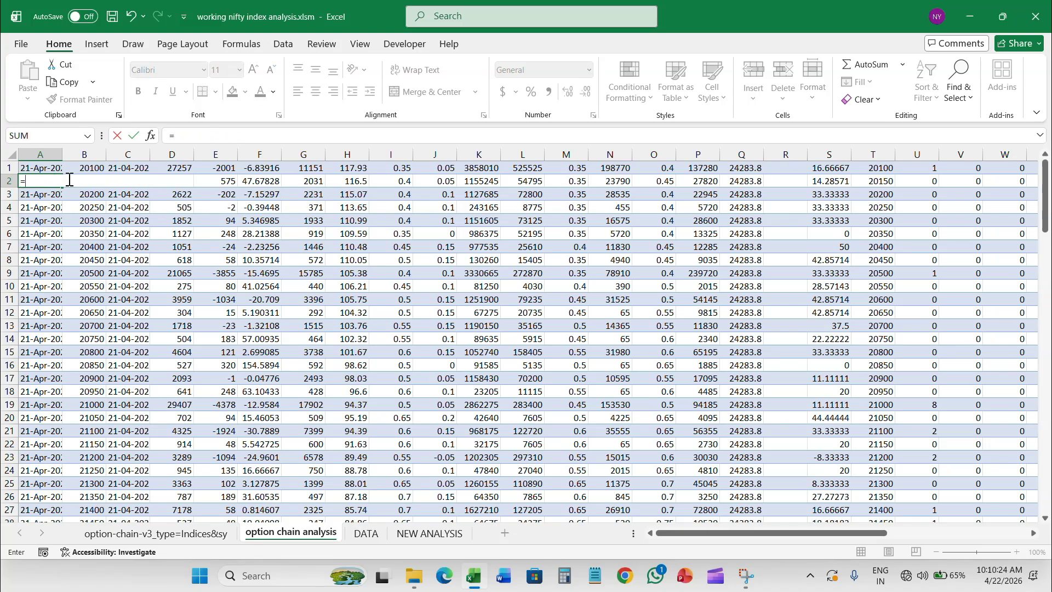
pyautogui.click(146, 534)
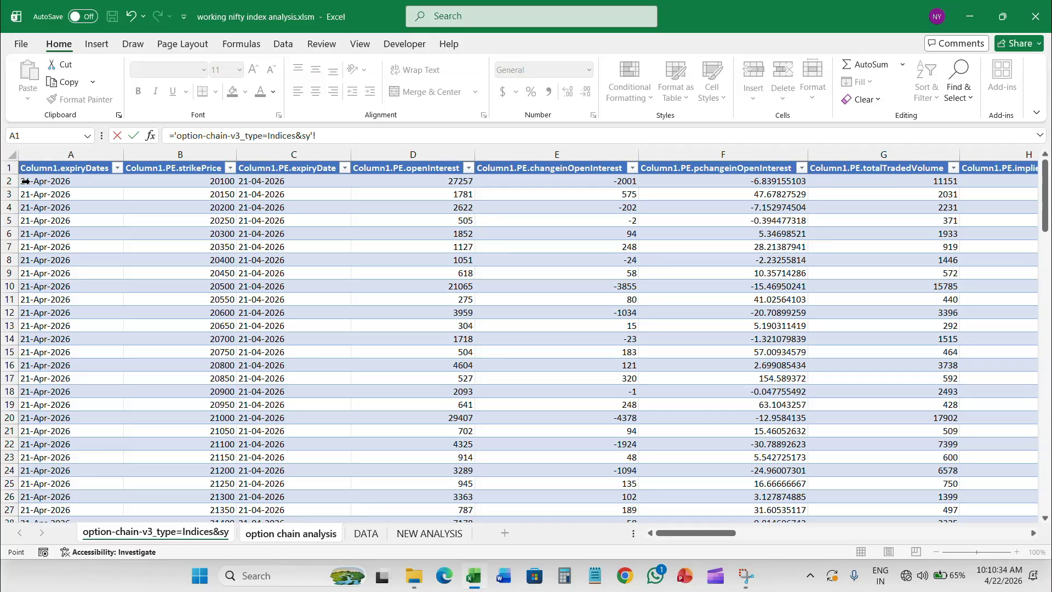
pyautogui.click(57, 181)
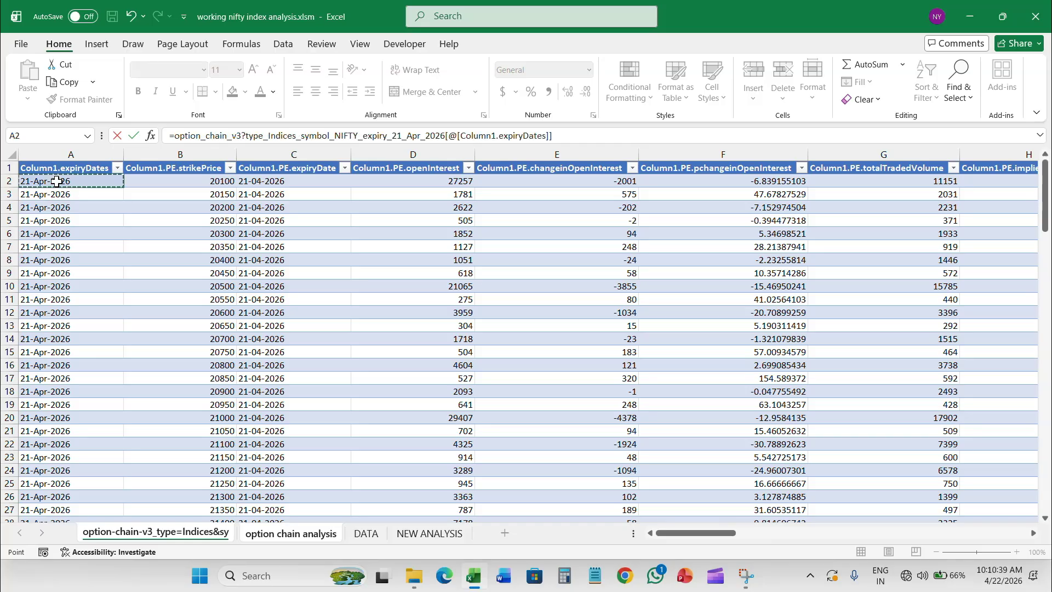
pyautogui.press('Return')
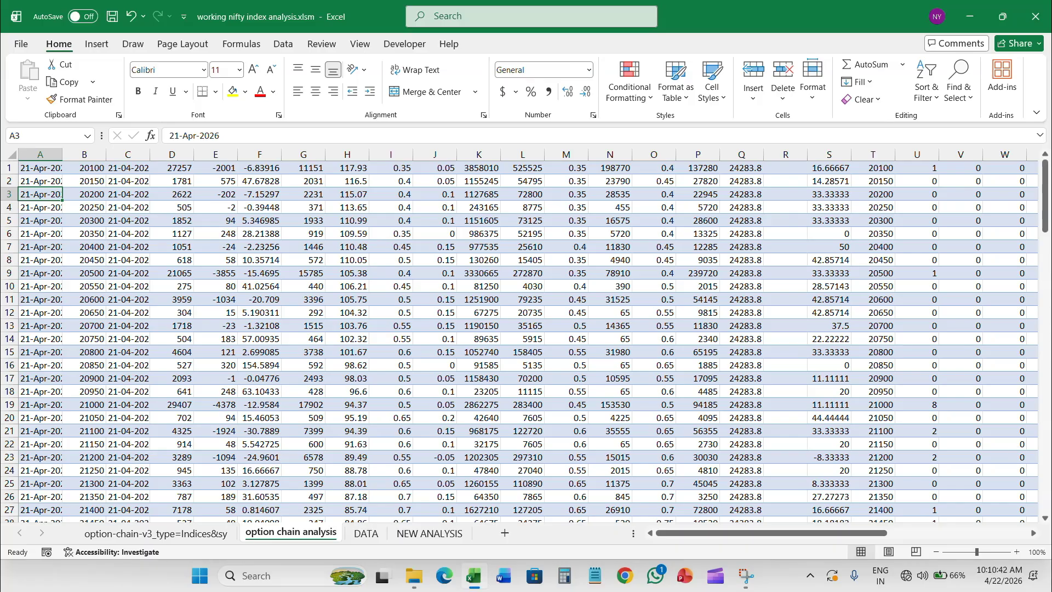
# Fill the A2 link formula across to column AK and down to row 130
pyautogui.click(1047, 207)
pyautogui.click(41, 179)
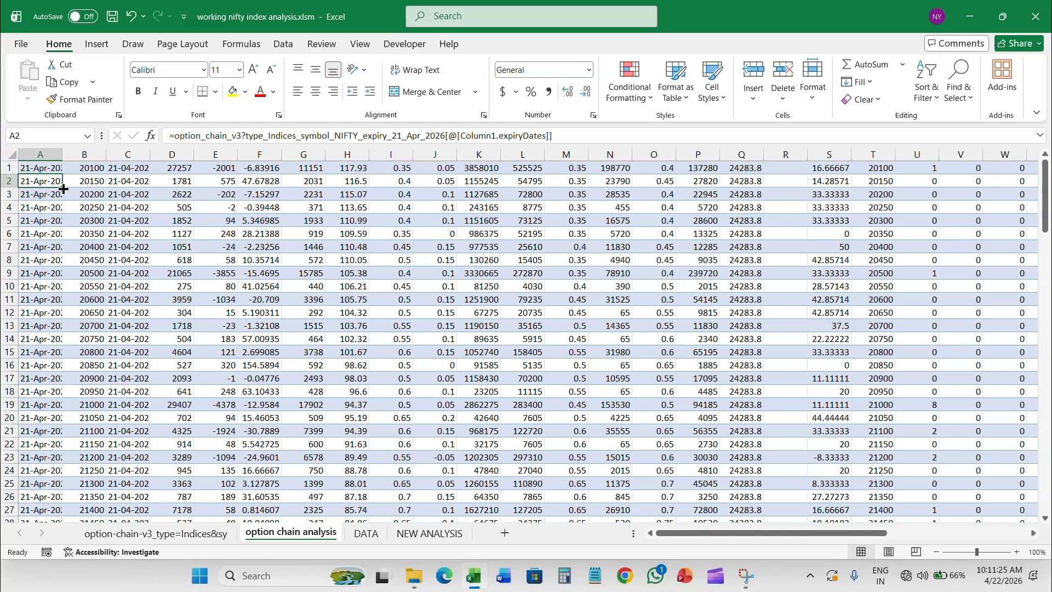
pyautogui.moveTo(63, 187); pyautogui.dragTo(921, 178)
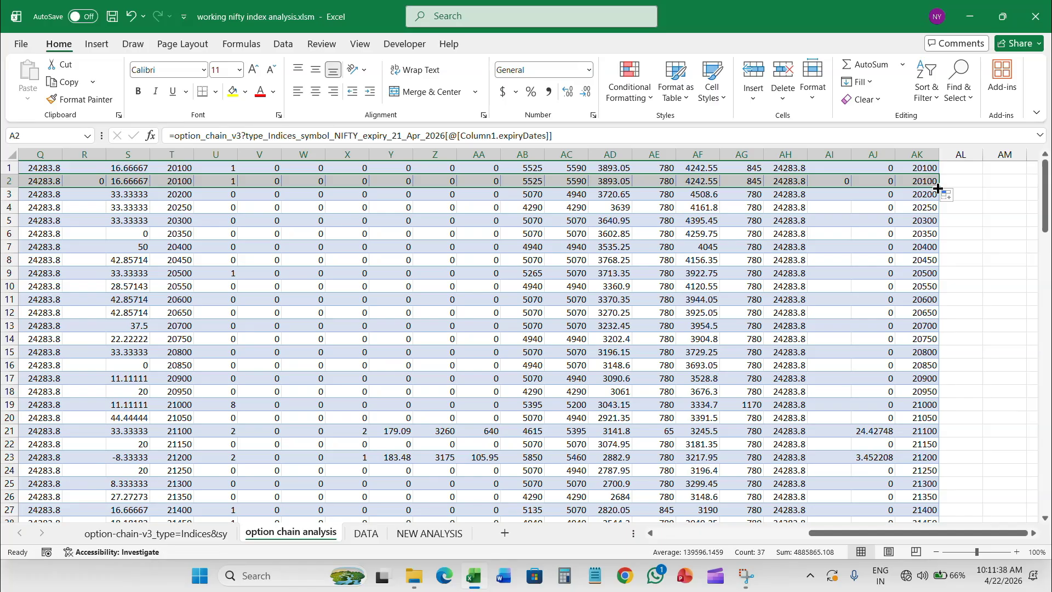
pyautogui.moveTo(938, 188); pyautogui.dragTo(925, 505)
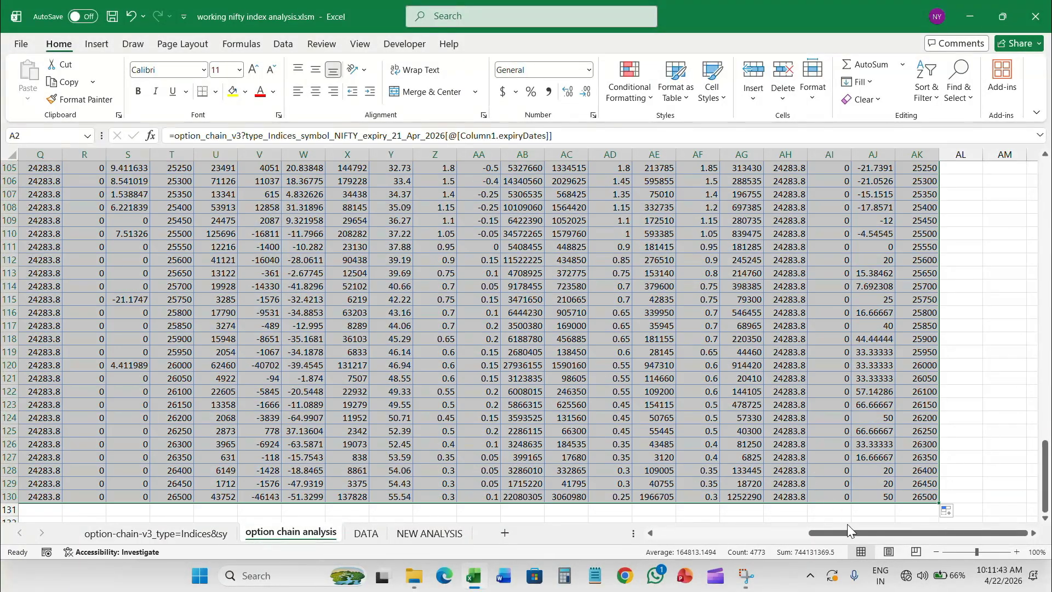
# Check the formula-filled range A2:AK130 against the option-chain-v3 table, from the last rows back up to the first
pyautogui.moveTo(851, 533); pyautogui.dragTo(566, 529)
pyautogui.click(159, 534)
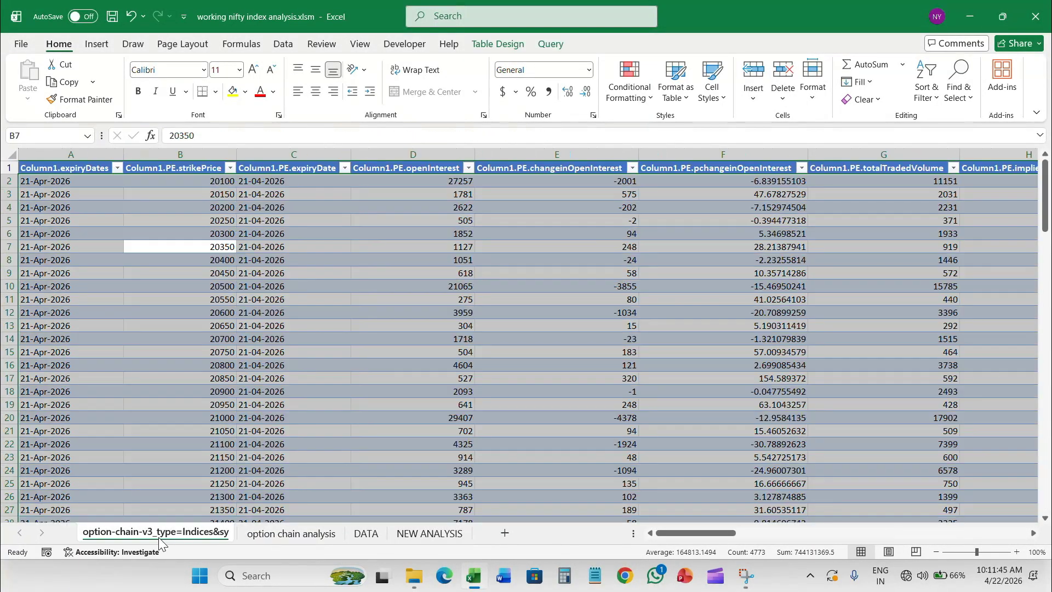
pyautogui.click(295, 534)
pyautogui.hscroll(5, 720, 534)
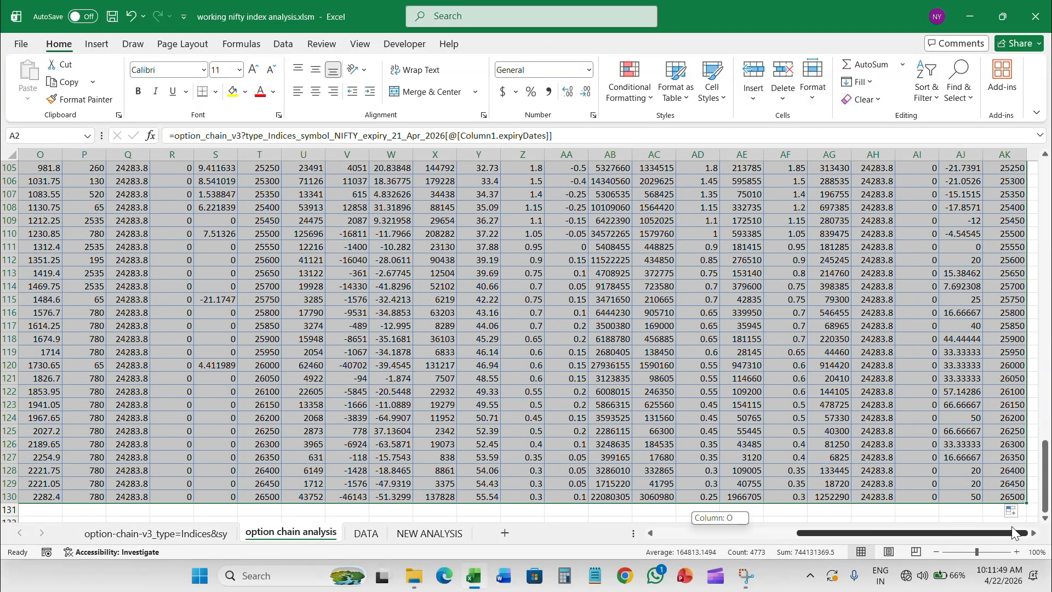
pyautogui.scroll(8, 822, 378)
pyautogui.scroll(7, 822, 379)
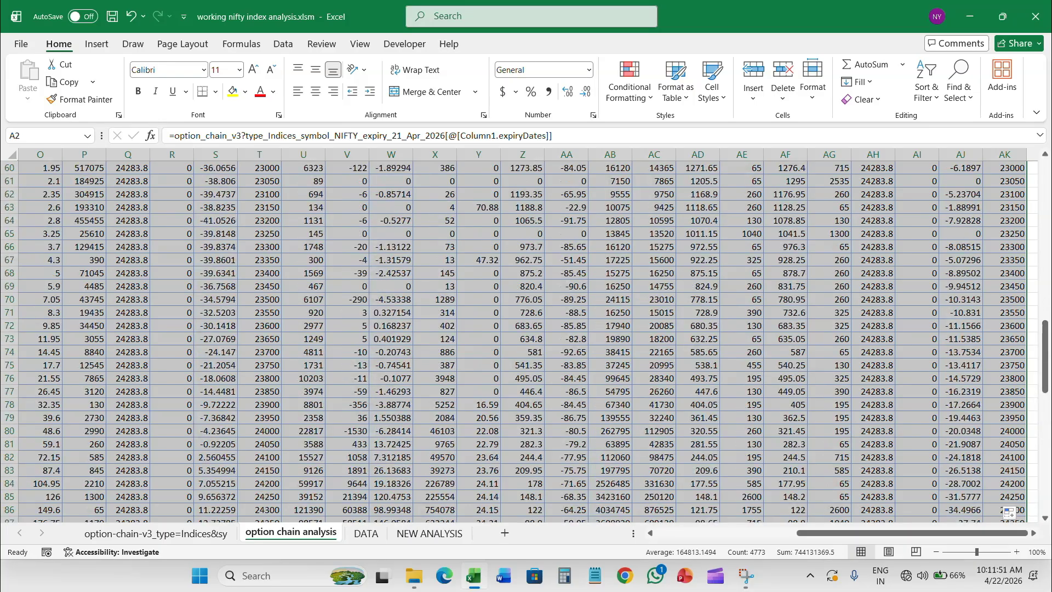
pyautogui.moveTo(1046, 356); pyautogui.dragTo(1047, 195)
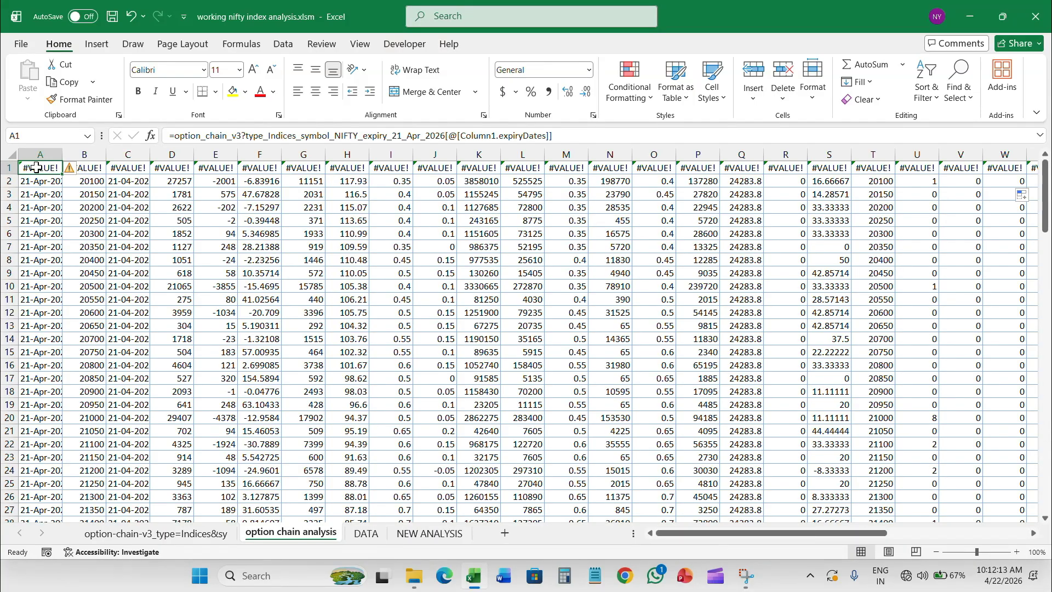
# Link A1 of the option chain analysis sheet to the Column1.expiryDates header cell on the option-chain-v3 sheet
pyautogui.write('=')
pyautogui.click(155, 533)
pyautogui.moveTo(692, 536); pyautogui.dragTo(683, 541)
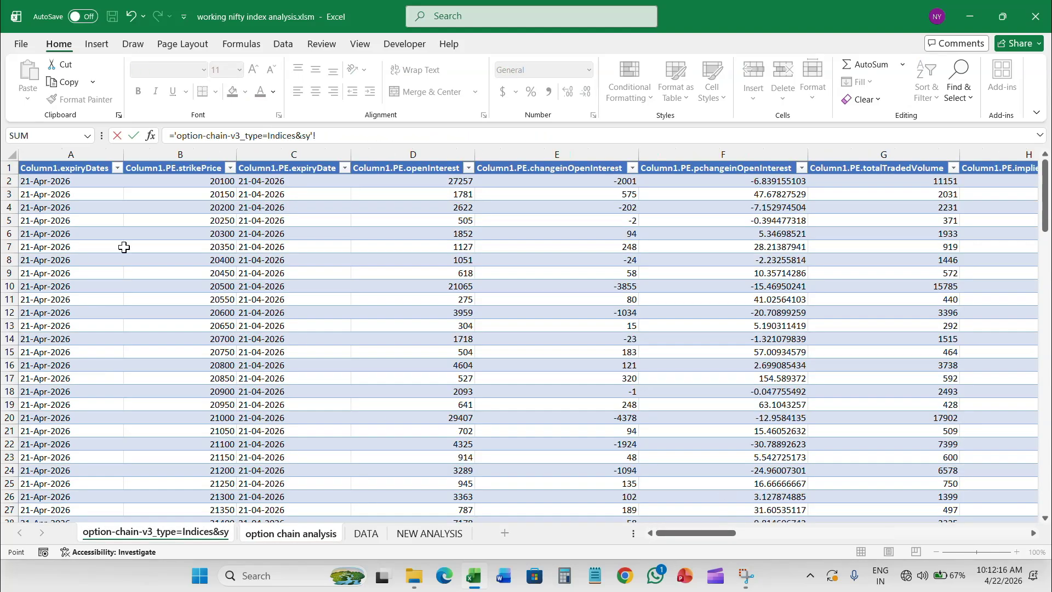
pyautogui.click(53, 171)
pyautogui.press('Return')
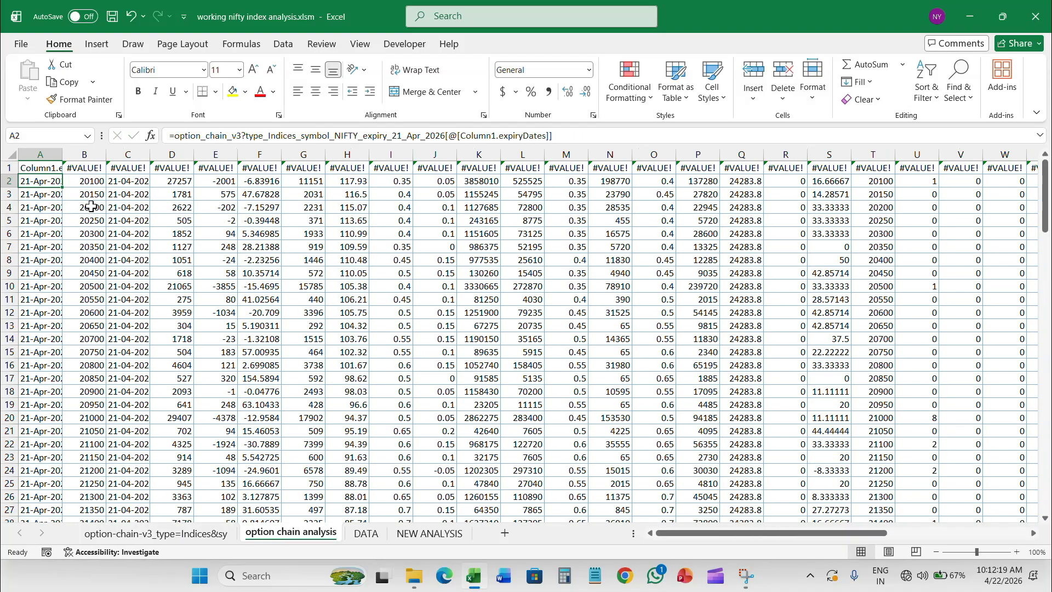
# Fill the header link formula from A1 across row 1 to AK1, widening columns A and B to fit their headers
pyautogui.moveTo(61, 150); pyautogui.dragTo(282, 178)
pyautogui.click(126, 169)
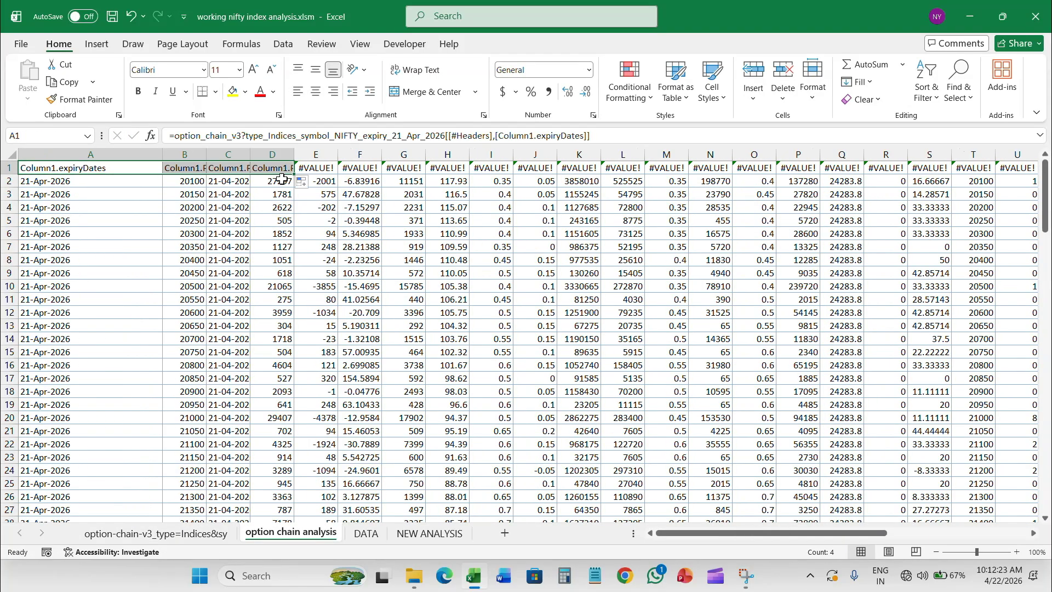
pyautogui.doubleClick(206, 154)
pyautogui.click(132, 170)
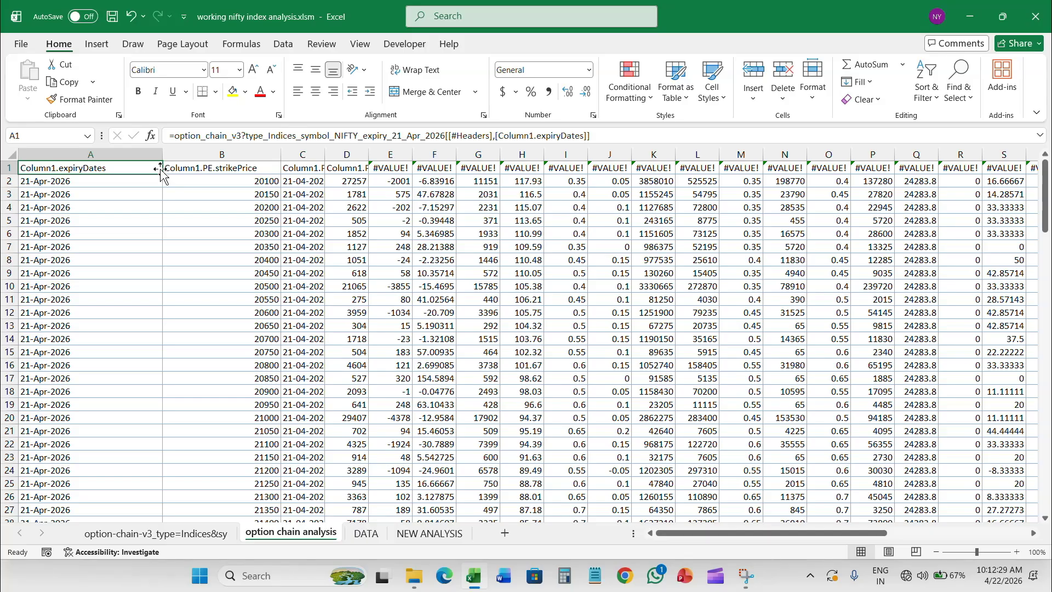
pyautogui.moveTo(162, 172); pyautogui.dragTo(908, 165)
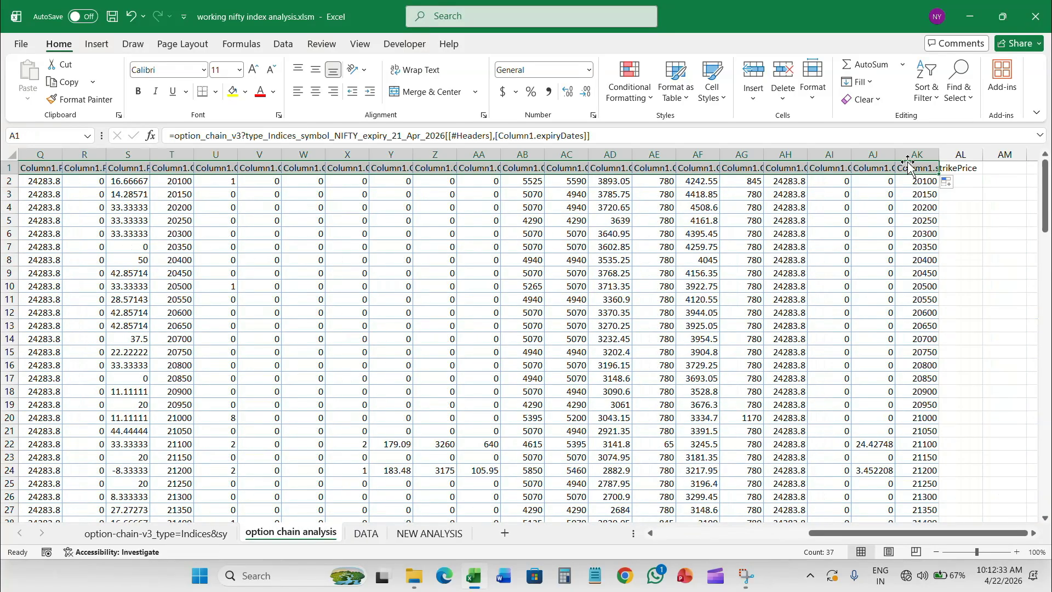
pyautogui.click(700, 300)
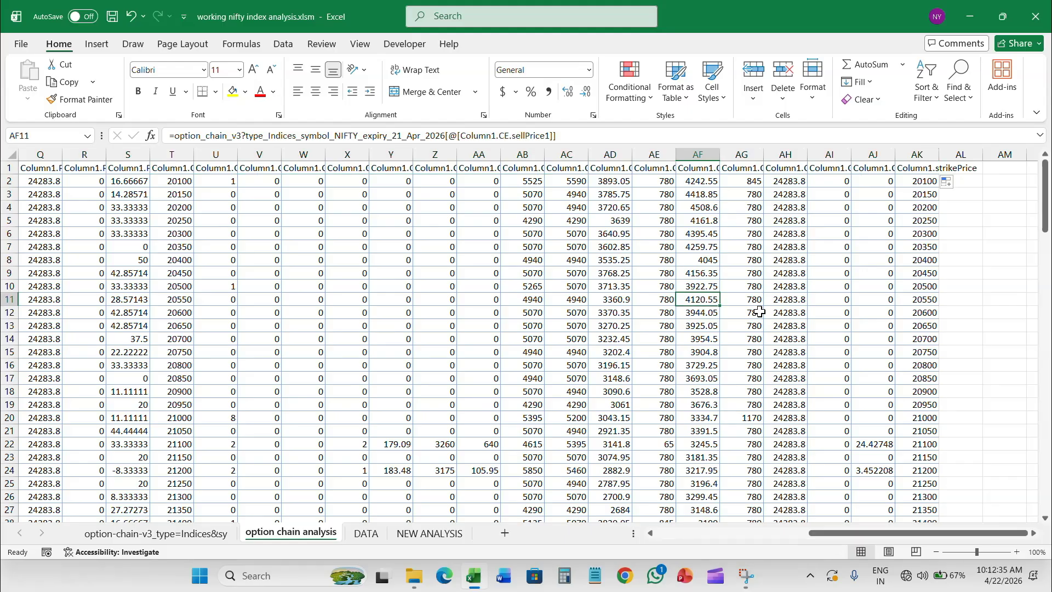
# Widen all columns of the option chain analysis sheet equally and center all cell contents horizontally and vertically
pyautogui.click(965, 313)
pyautogui.hotkey('ctrl', 'a')
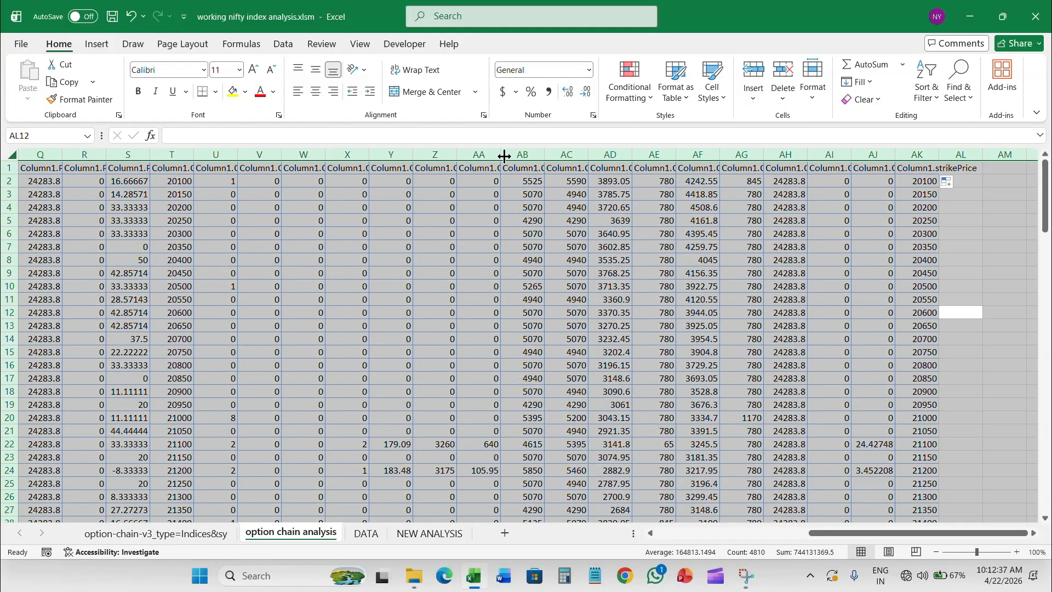
pyautogui.moveTo(500, 154); pyautogui.dragTo(622, 147)
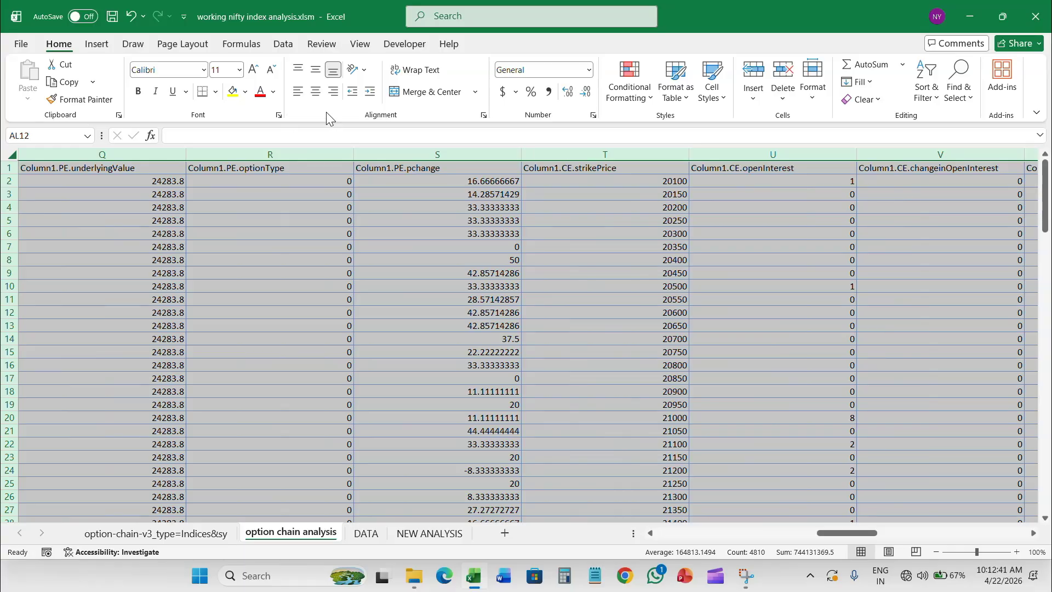
pyautogui.click(313, 97)
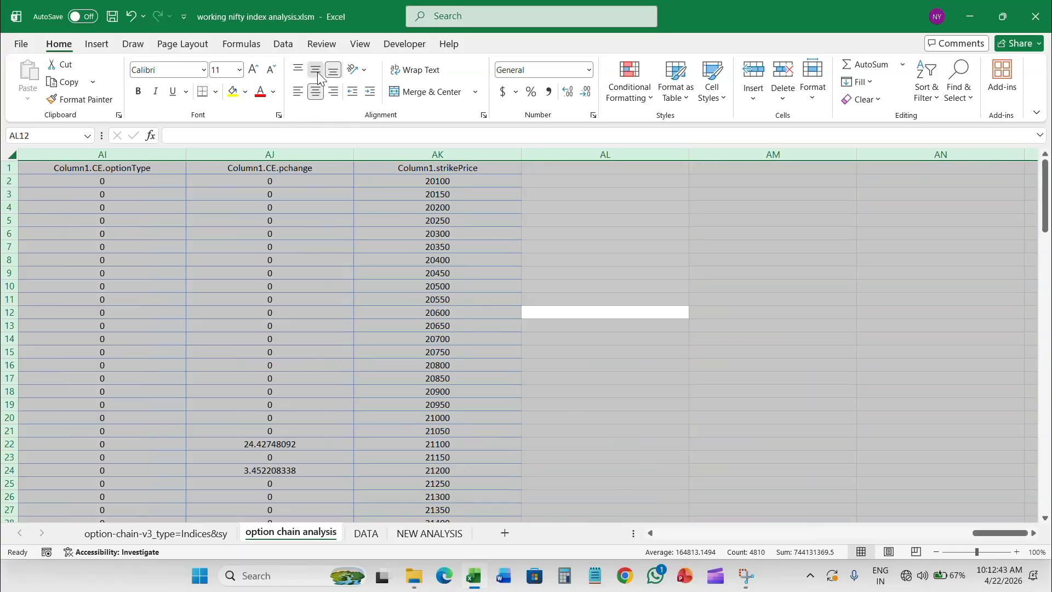
# Apply All Borders to the whole option chain analysis sheet and narrow all columns to one smaller uniform width
pyautogui.click(215, 93)
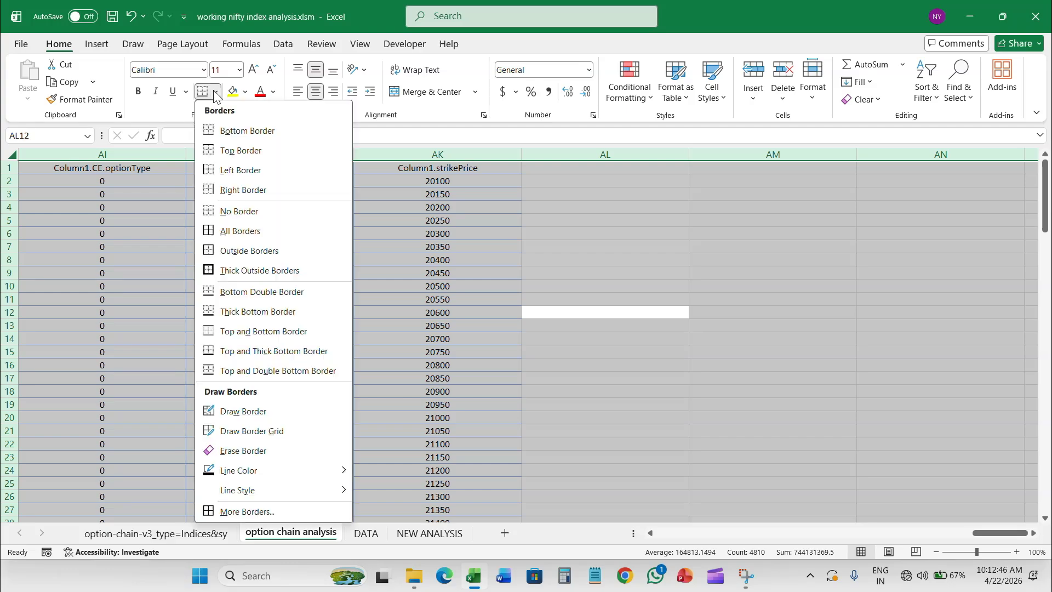
pyautogui.click(251, 232)
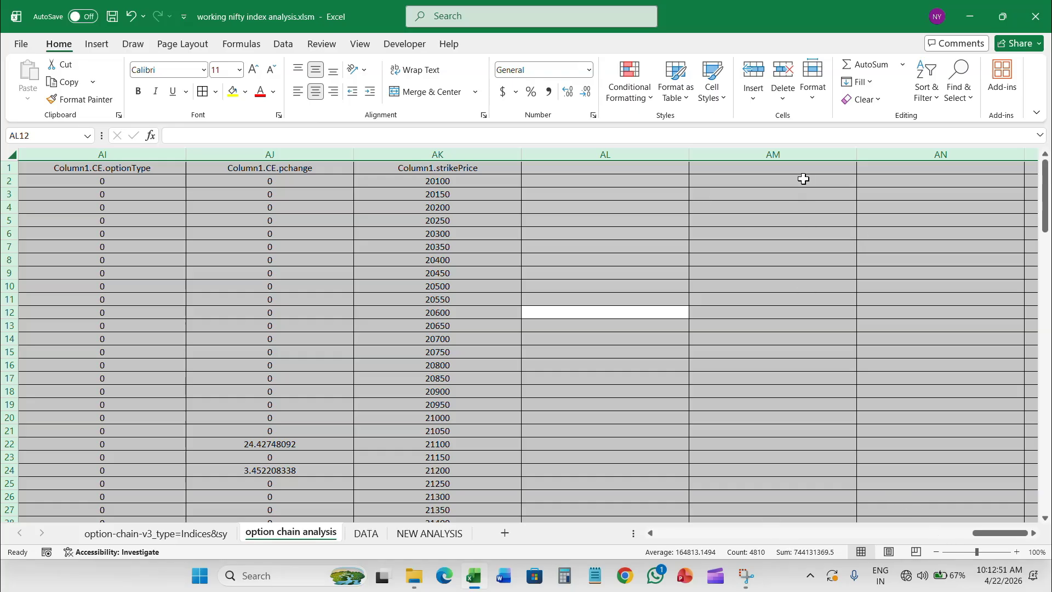
pyautogui.moveTo(859, 149)
pyautogui.mouseDown()
pyautogui.moveTo(811, 147)
pyautogui.moveTo(869, 148)
pyautogui.moveTo(845, 148)
pyautogui.mouseUp()
pyautogui.moveTo(961, 528); pyautogui.dragTo(634, 538)
pyautogui.scroll(-8, 470, 301)
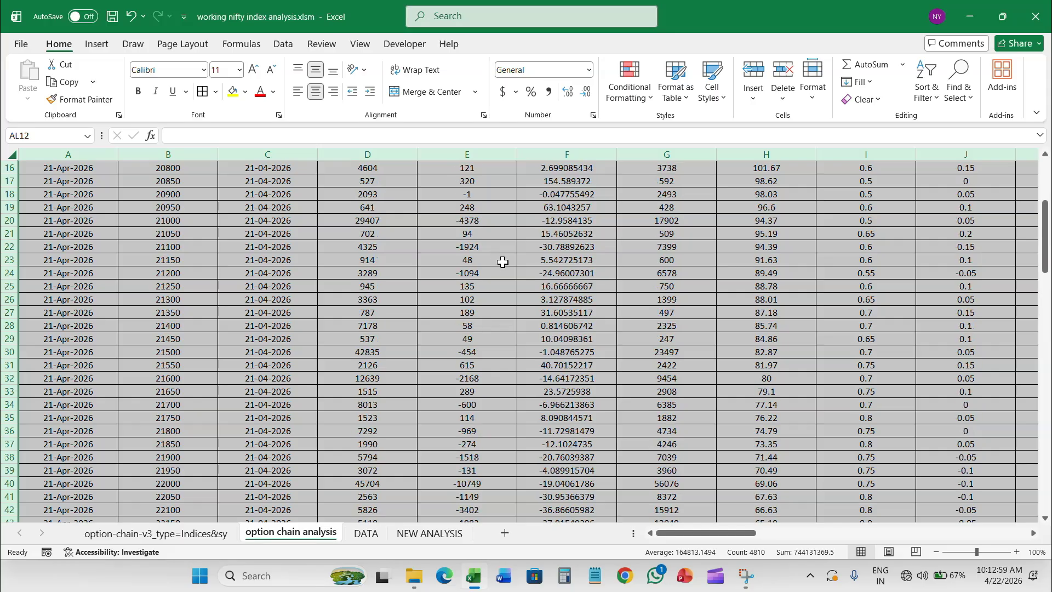
pyautogui.scroll(8, 499, 259)
# Format the header row A1:AK1 with the standard blue fill and bold white text
pyautogui.click(47, 170)
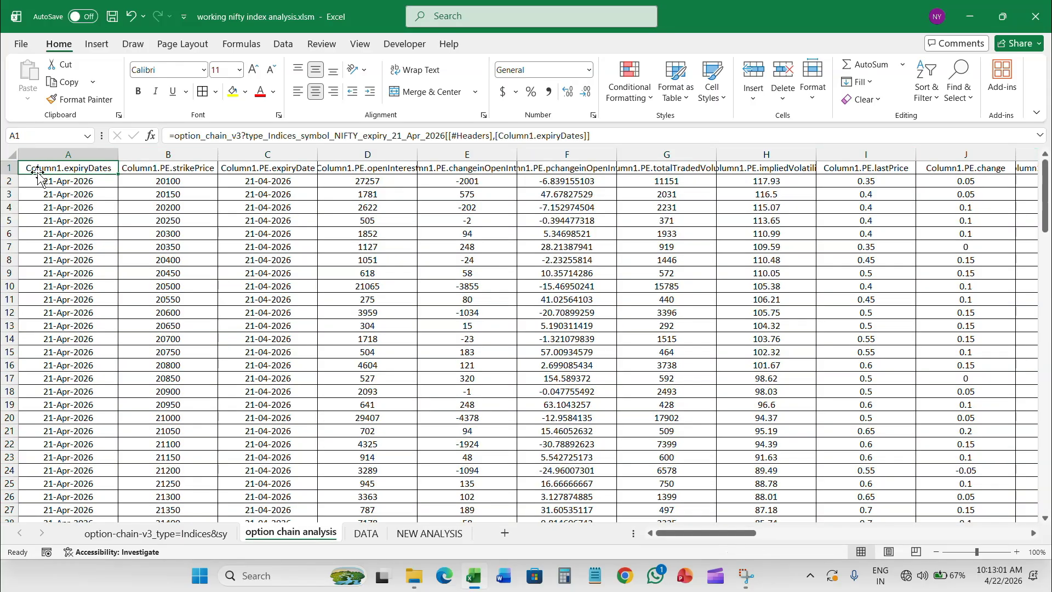
pyautogui.moveTo(48, 167); pyautogui.dragTo(900, 162)
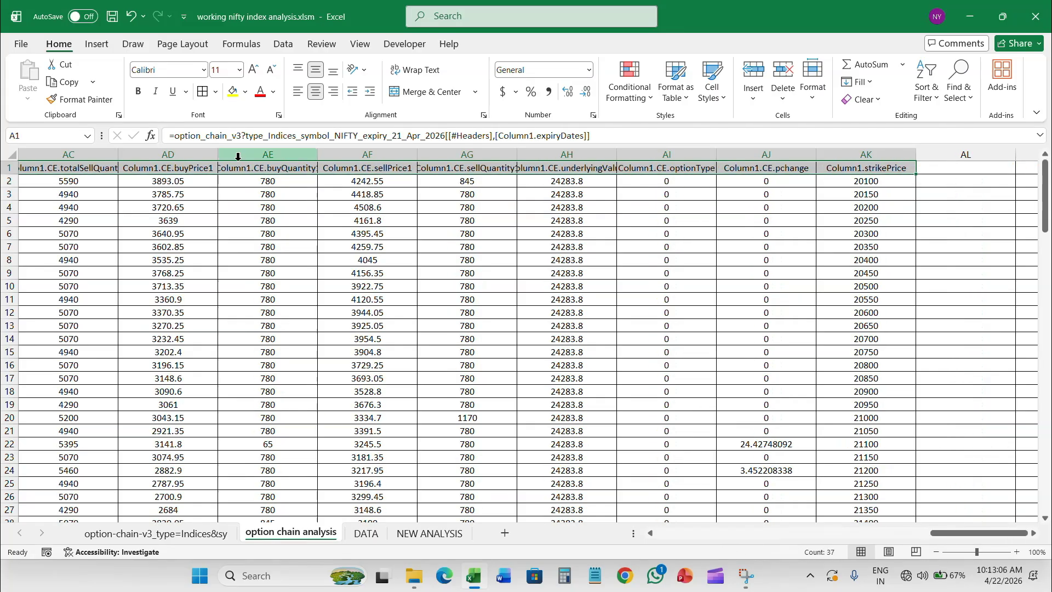
pyautogui.click(245, 92)
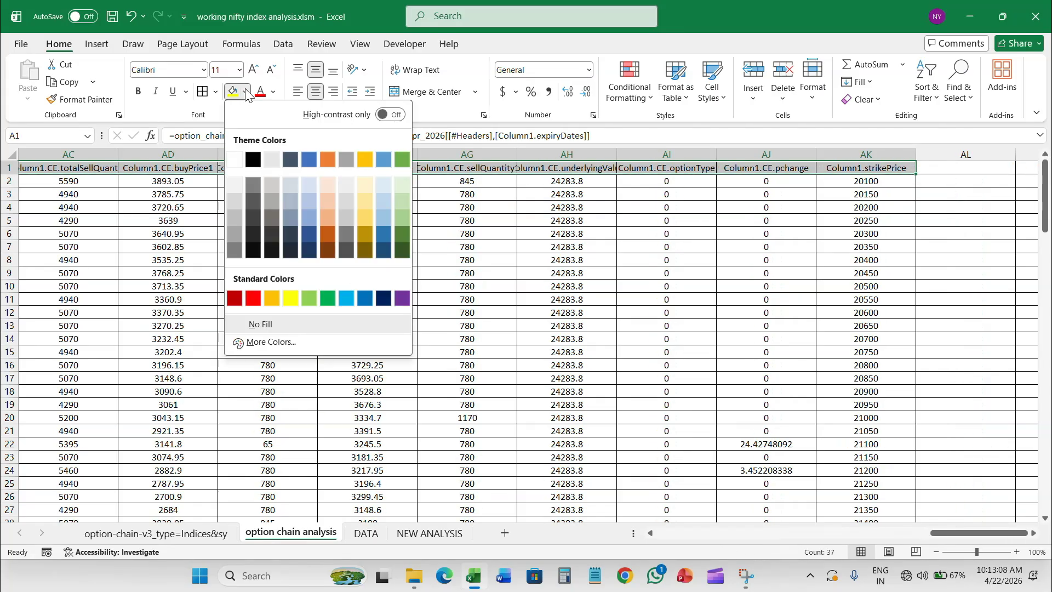
pyautogui.click(358, 299)
pyautogui.click(273, 93)
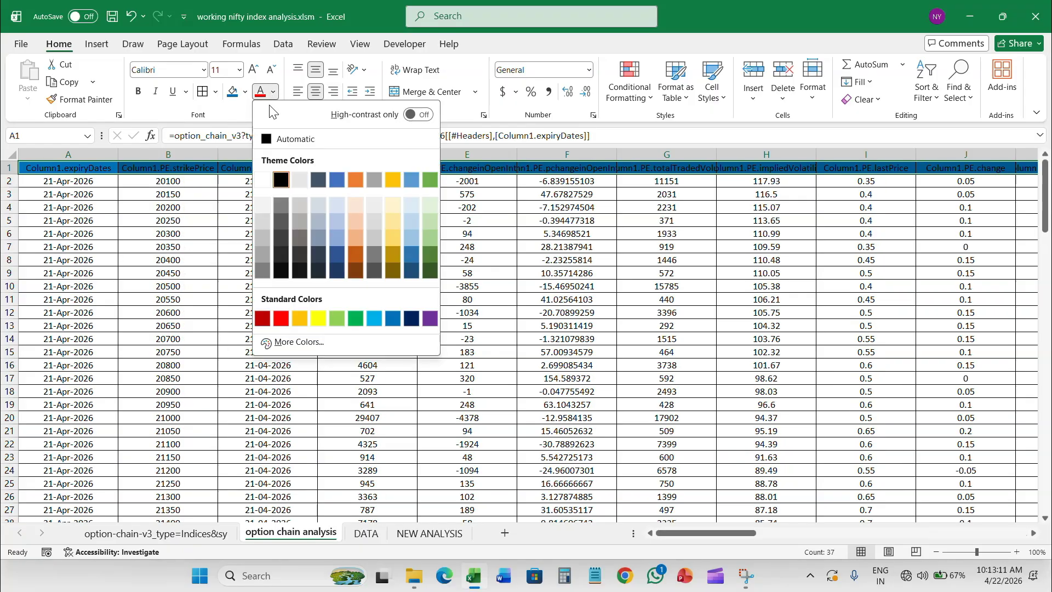
pyautogui.click(265, 183)
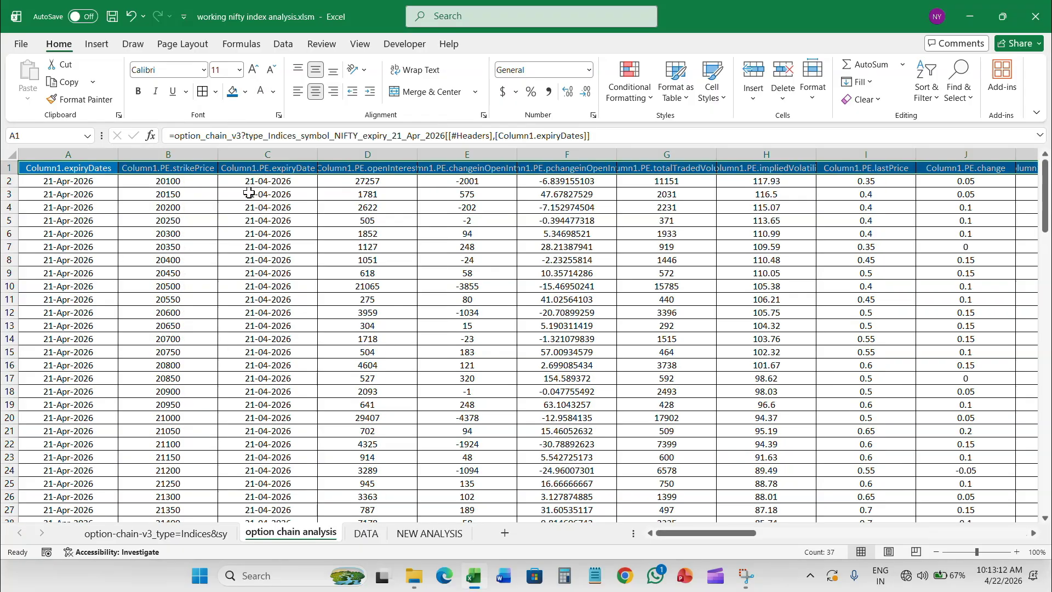
pyautogui.click(140, 92)
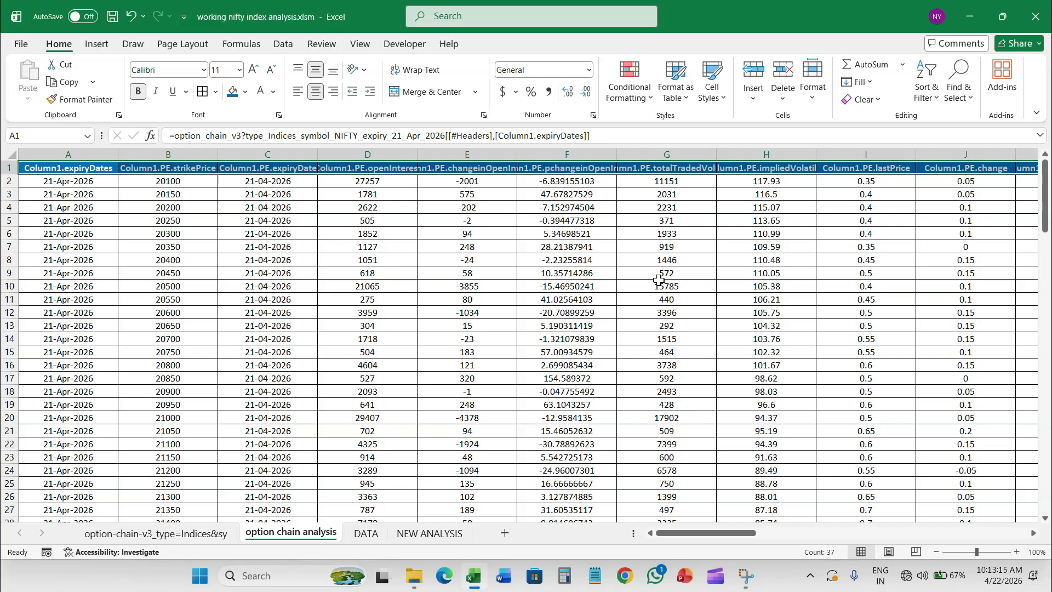
# Undo the bold formatting of the header row
pyautogui.moveTo(714, 533)
pyautogui.mouseDown()
pyautogui.moveTo(699, 530)
pyautogui.moveTo(1001, 531)
pyautogui.mouseUp()
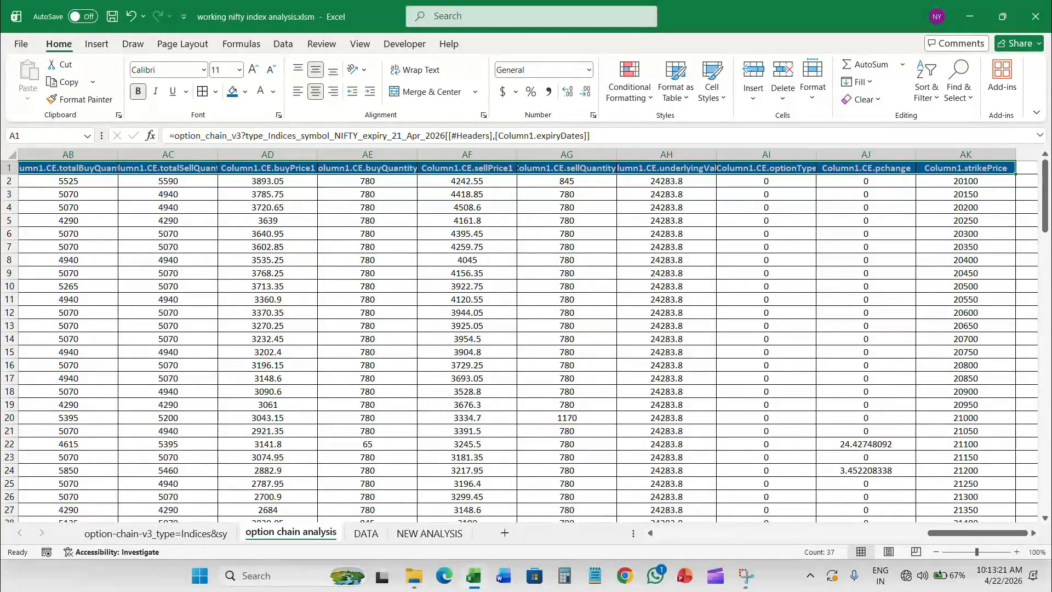
pyautogui.rightClick(957, 290)
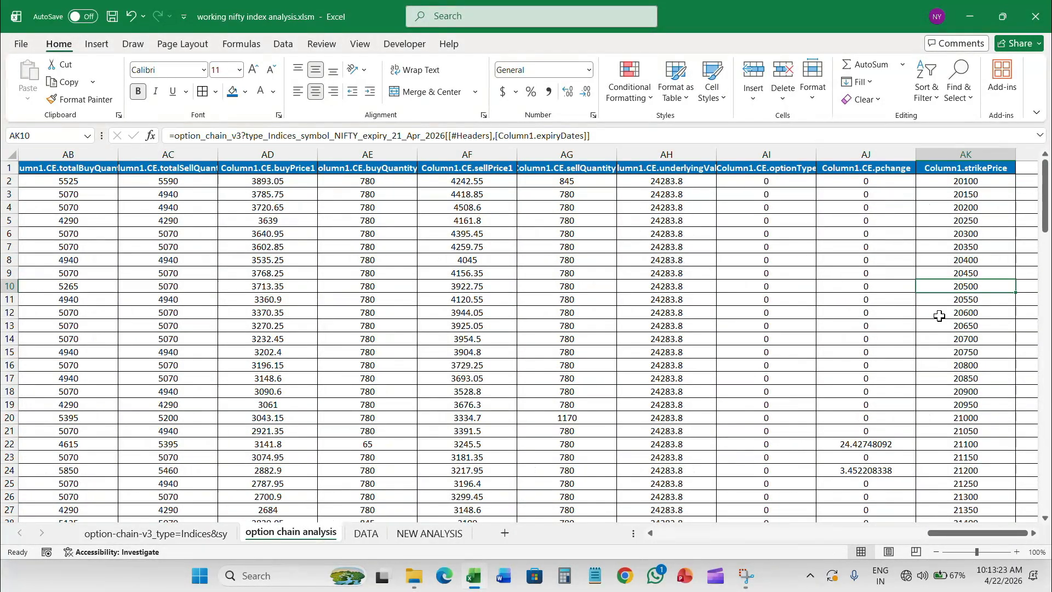
pyautogui.hscroll(15, 1035, 333)
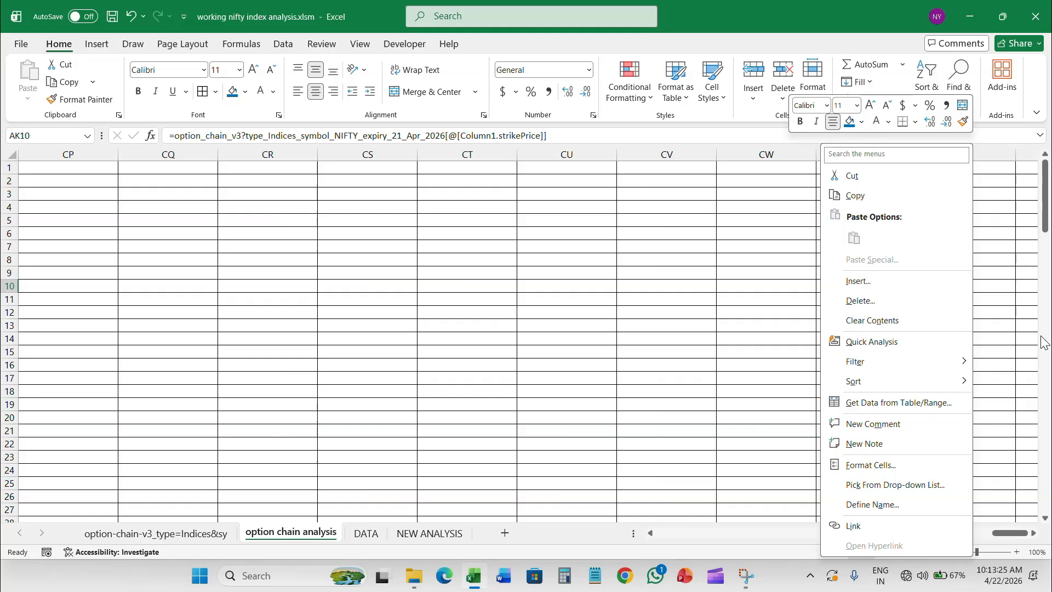
pyautogui.click(789, 375)
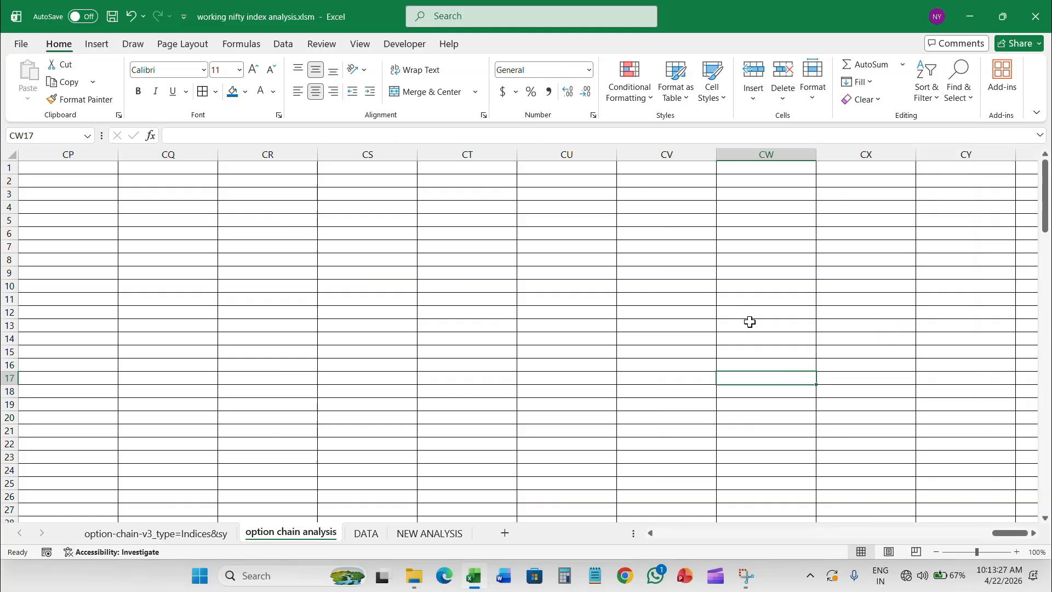
pyautogui.hotkey('ctrl', 'z')
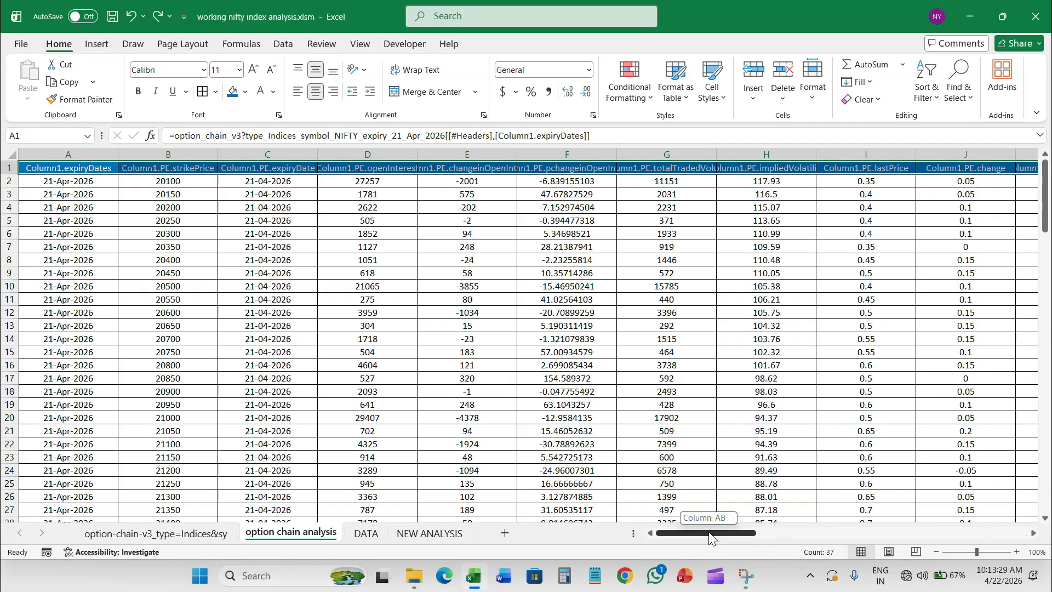
# Widen all columns of the option chain analysis sheet to one larger uniform width that fits the header names
pyautogui.moveTo(702, 533); pyautogui.dragTo(973, 533)
pyautogui.click(1026, 277)
pyautogui.hscroll(5, 1025, 277)
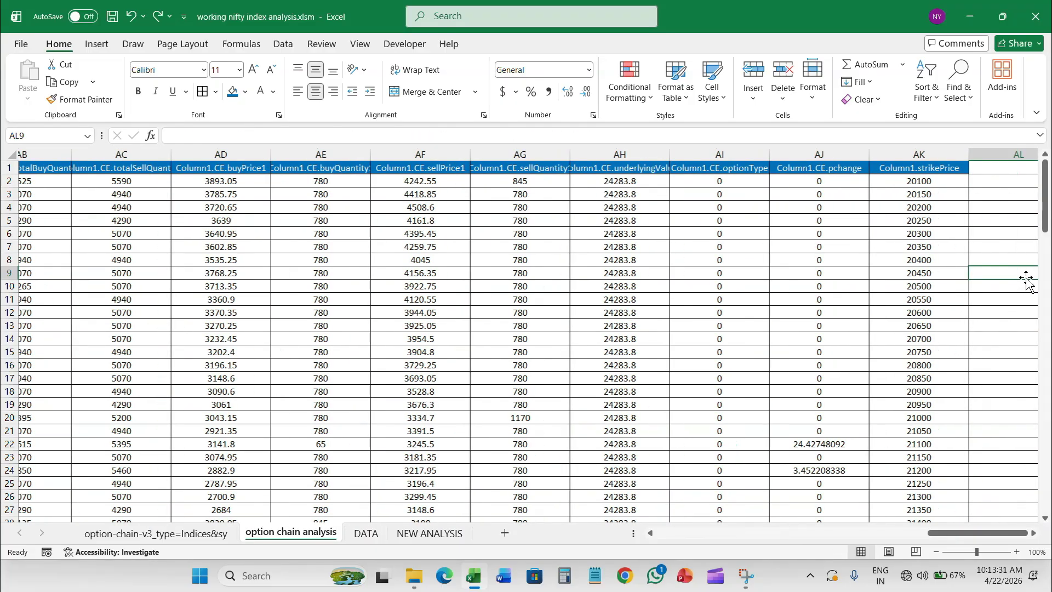
pyautogui.hscroll(-2, 691, 263)
pyautogui.hscroll(5, 653, 283)
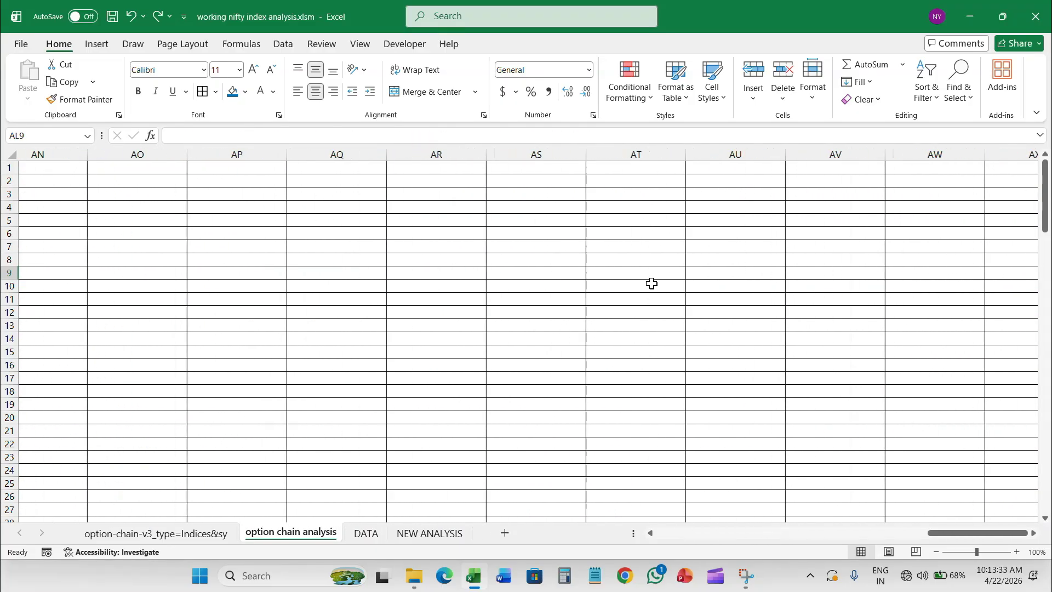
pyautogui.hscroll(-7, 652, 283)
pyautogui.hscroll(1, 857, 304)
pyautogui.click(888, 301)
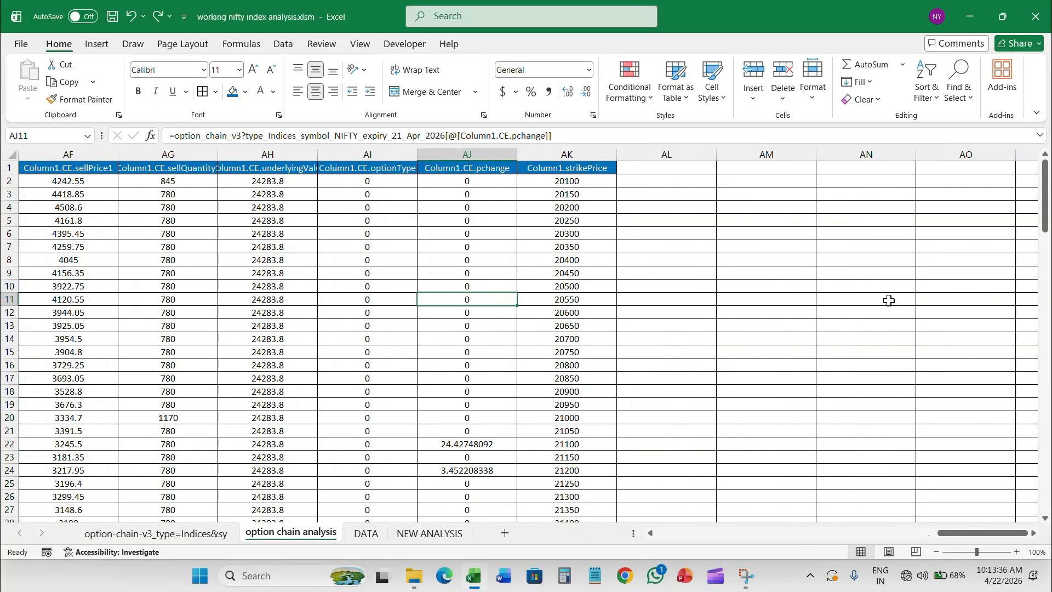
pyautogui.click(888, 301)
pyautogui.hotkey('ctrl', 'a')
pyautogui.moveTo(517, 149); pyautogui.dragTo(593, 149)
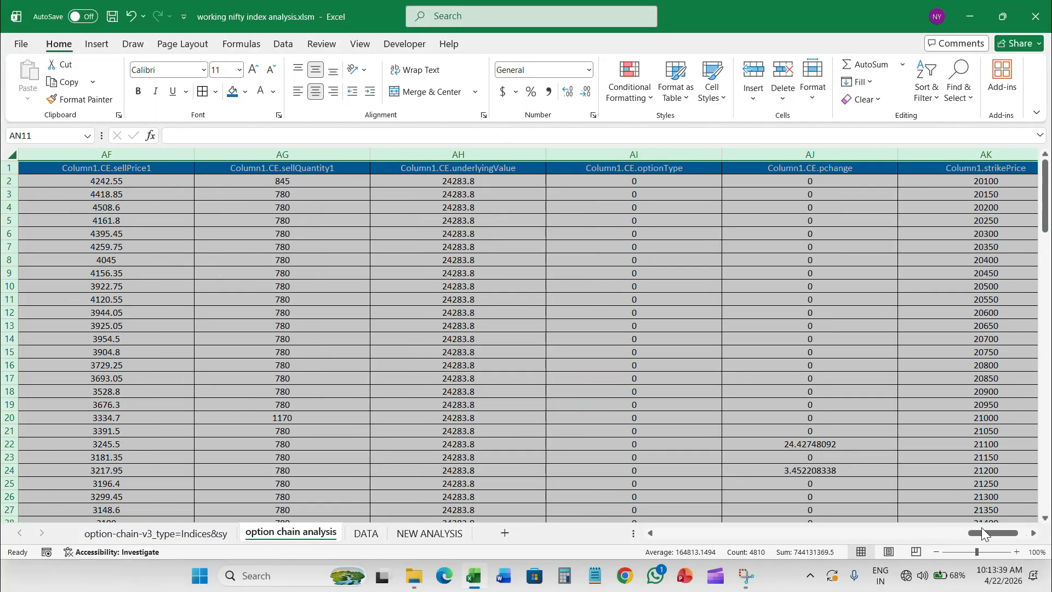
# Set the header text in row 1 to font size 16 and make it bold
pyautogui.moveTo(982, 530); pyautogui.dragTo(633, 526)
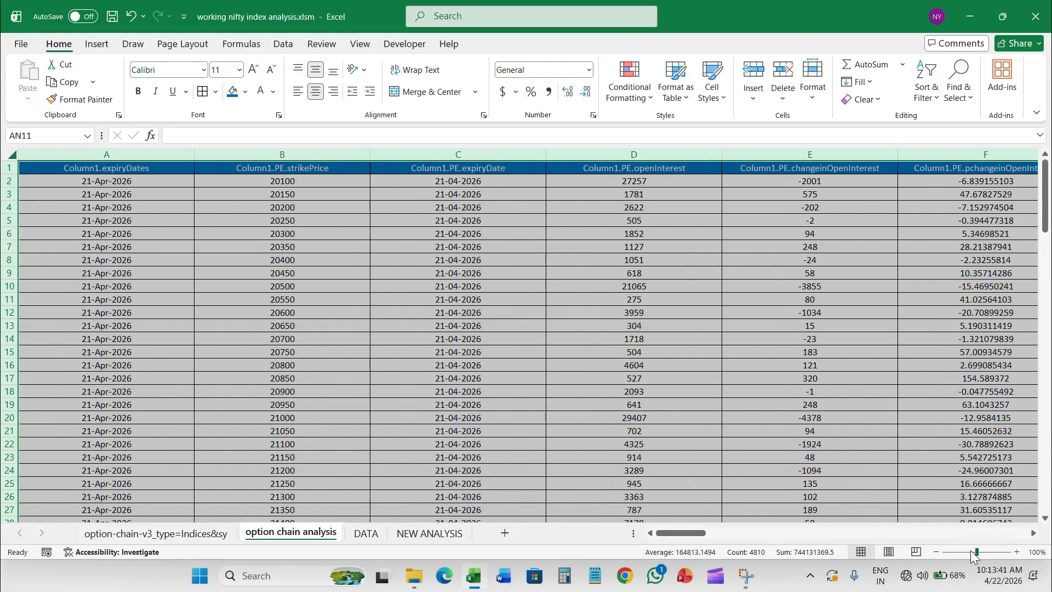
pyautogui.moveTo(970, 550); pyautogui.dragTo(968, 551)
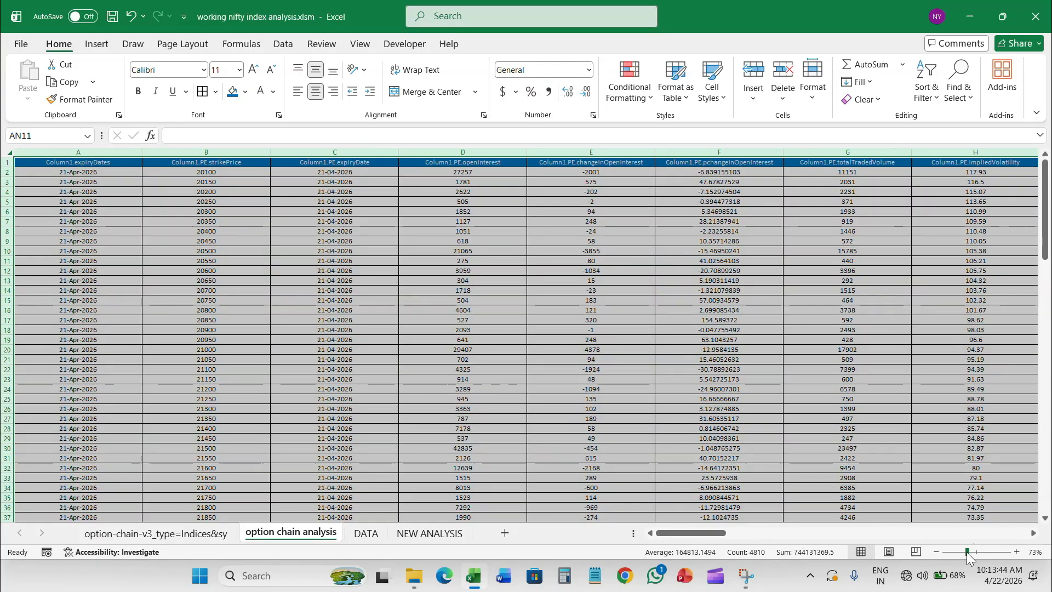
pyautogui.click(30, 163)
pyautogui.click(4, 163)
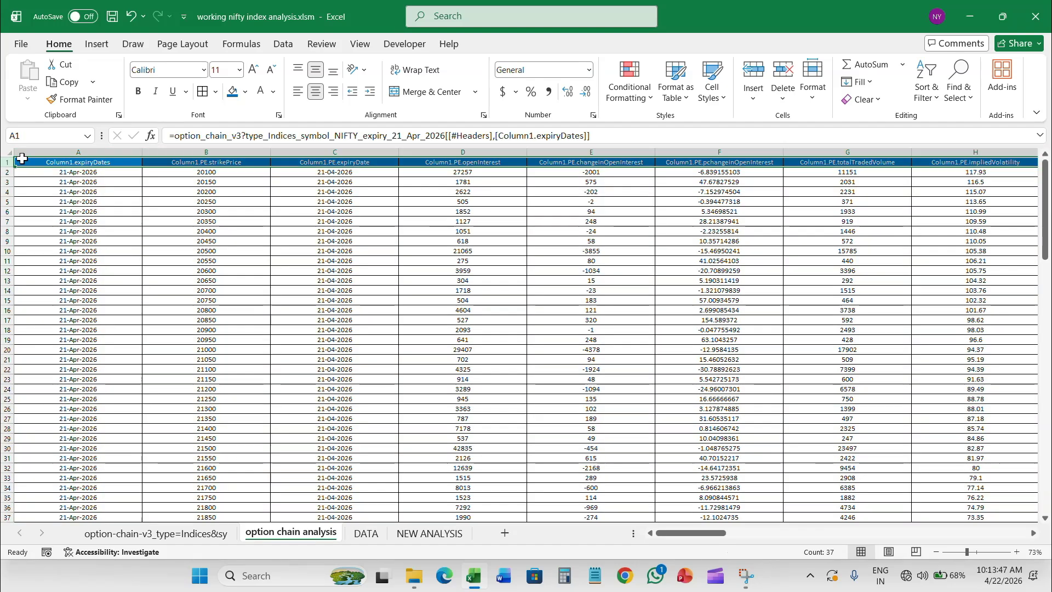
pyautogui.click(239, 70)
pyautogui.click(222, 179)
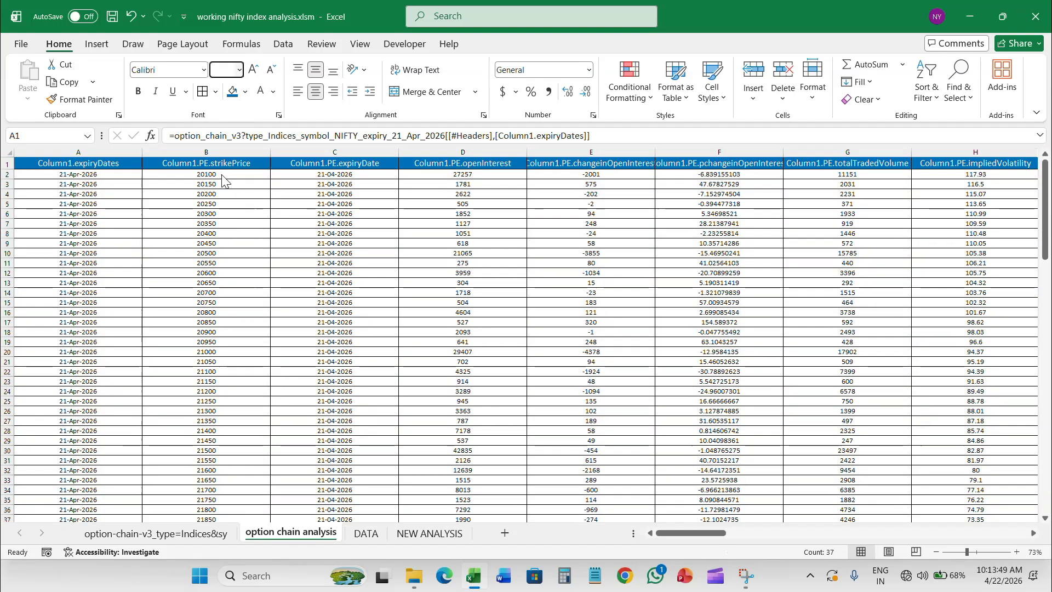
pyautogui.click(239, 70)
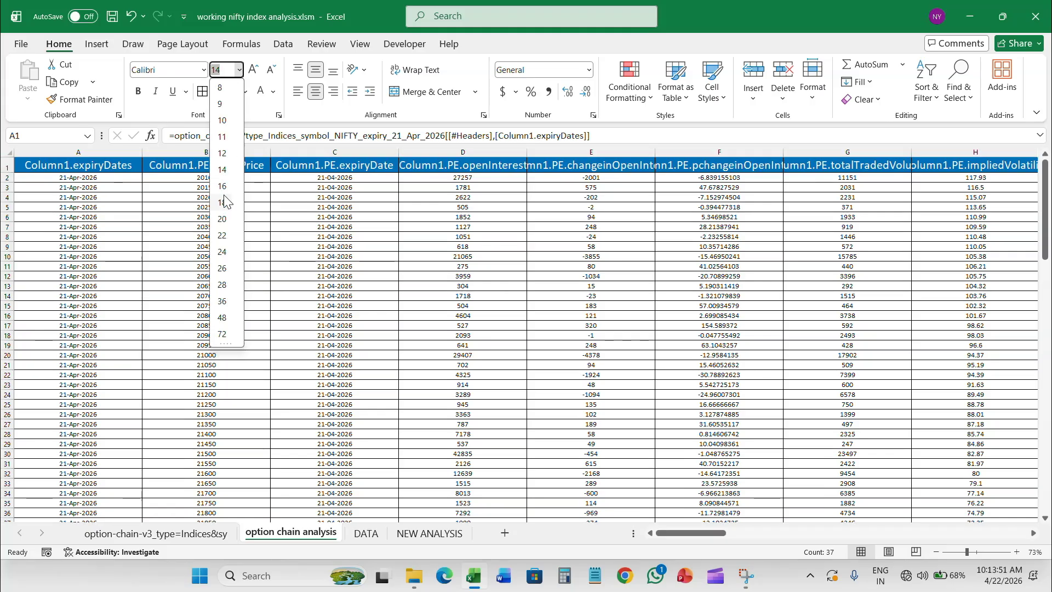
pyautogui.click(222, 186)
pyautogui.click(140, 92)
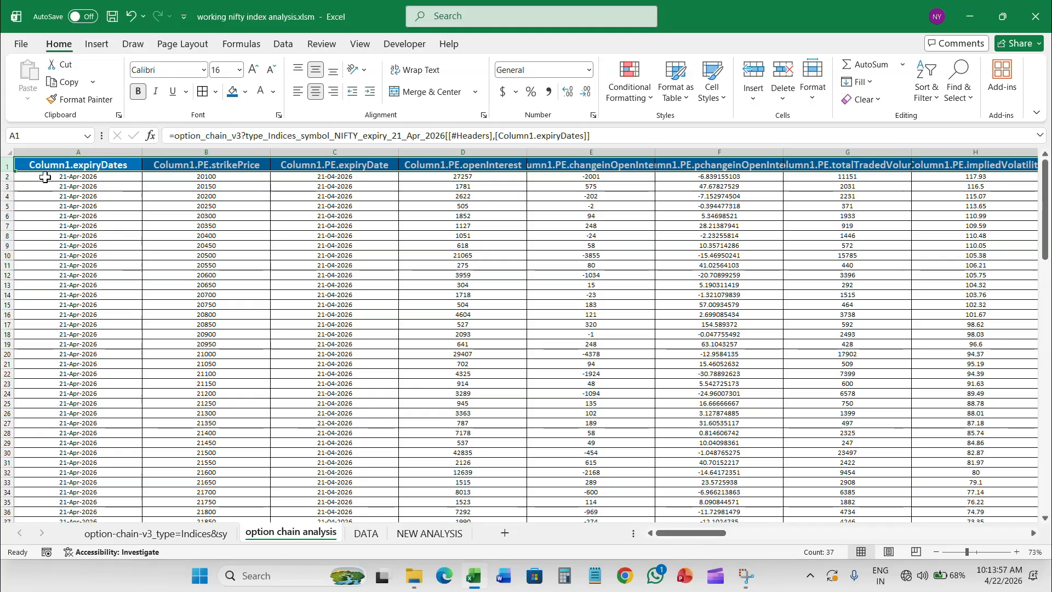
# Fill the data range A2:T130 with the lightest green theme color
pyautogui.click(80, 177)
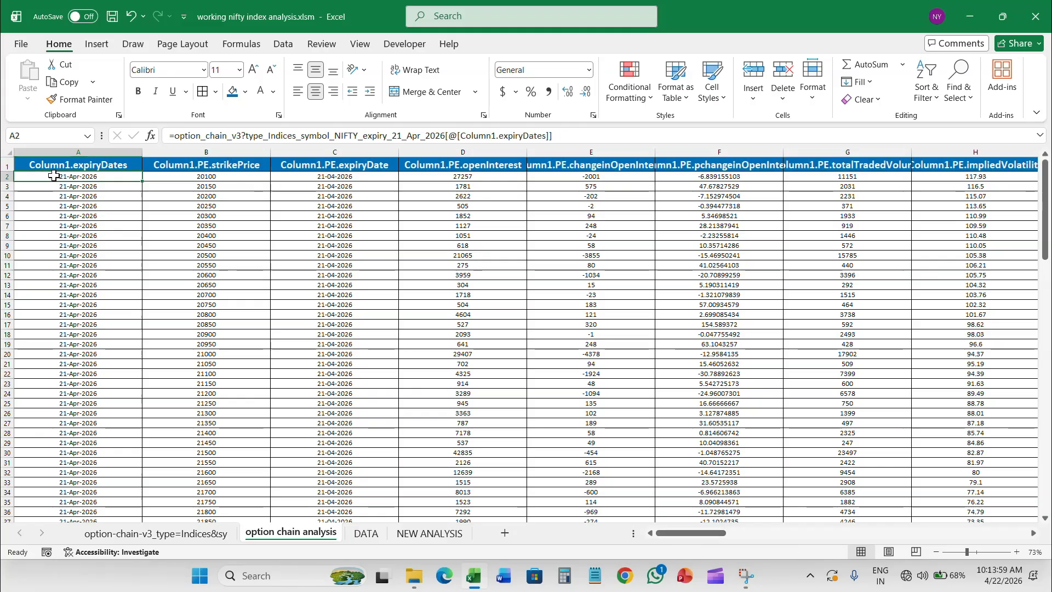
pyautogui.moveTo(54, 176); pyautogui.dragTo(588, 165)
pyautogui.scroll(5, 224, 176)
pyautogui.click(245, 92)
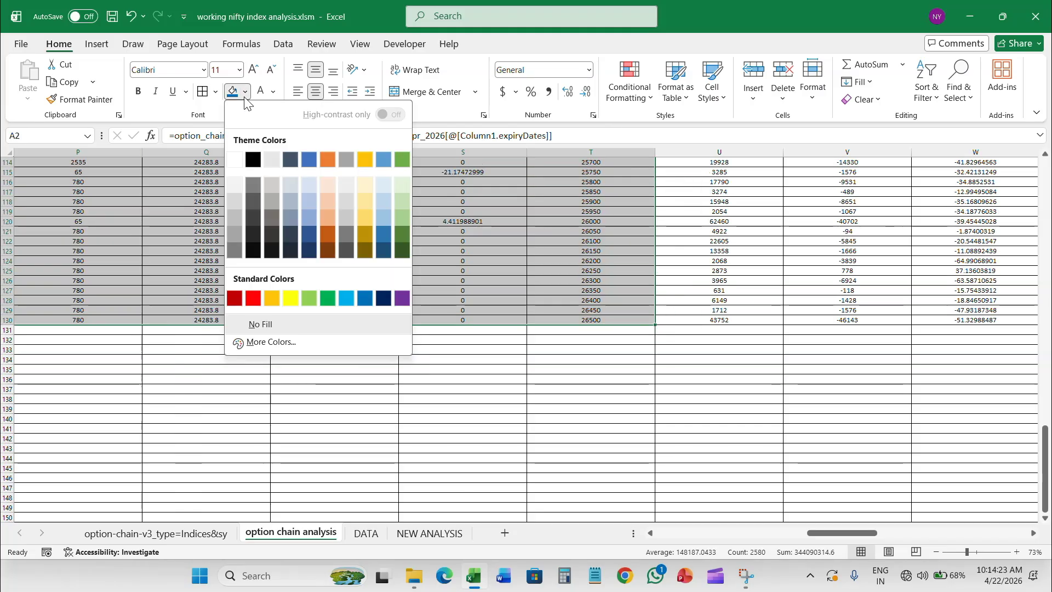
pyautogui.click(401, 186)
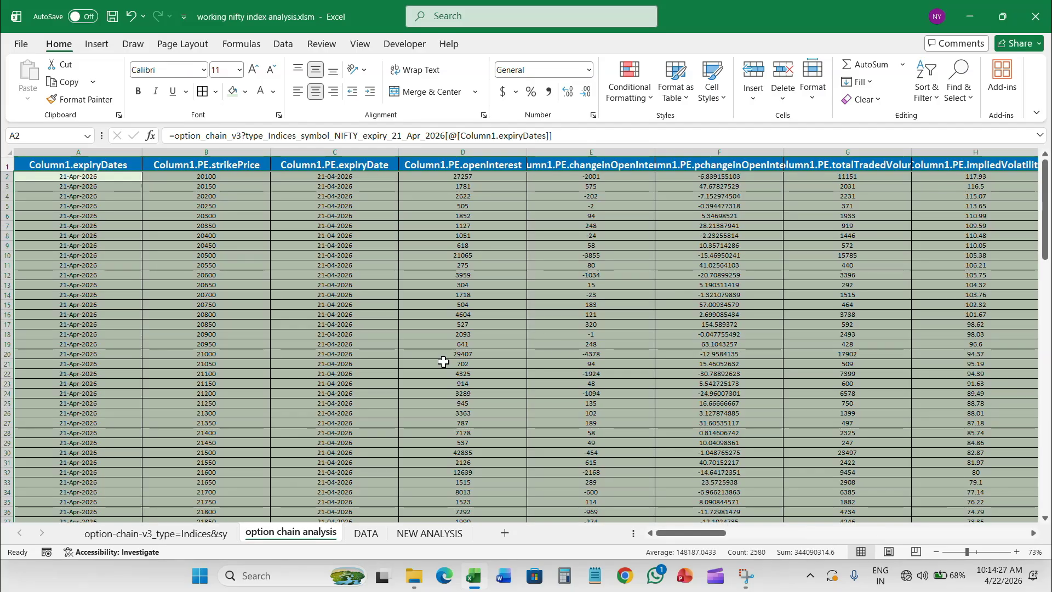
# Make the text in A2:T130 bold and set its font size to 12
pyautogui.click(138, 91)
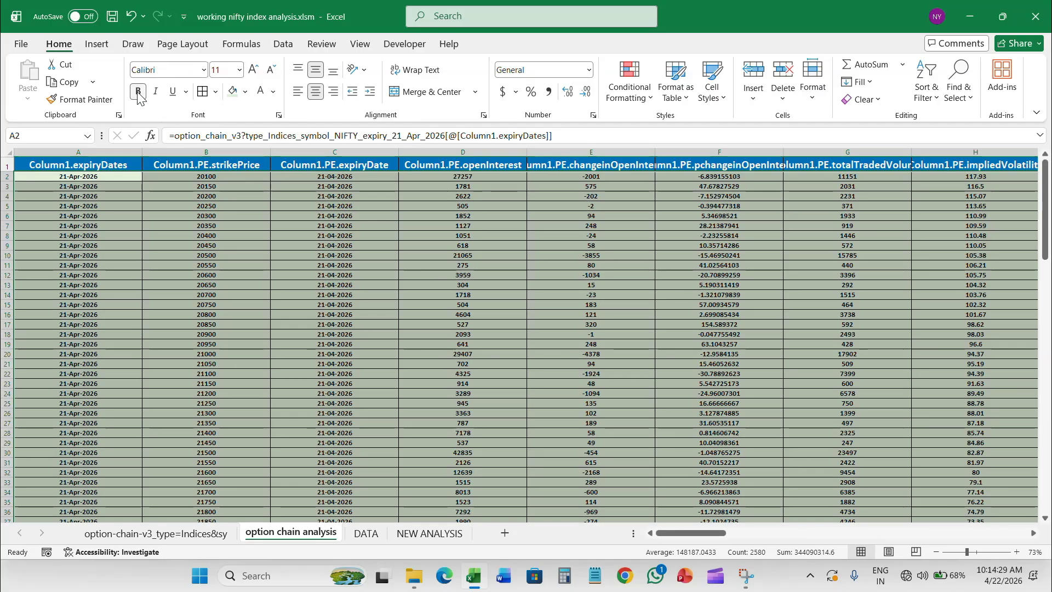
pyautogui.click(239, 69)
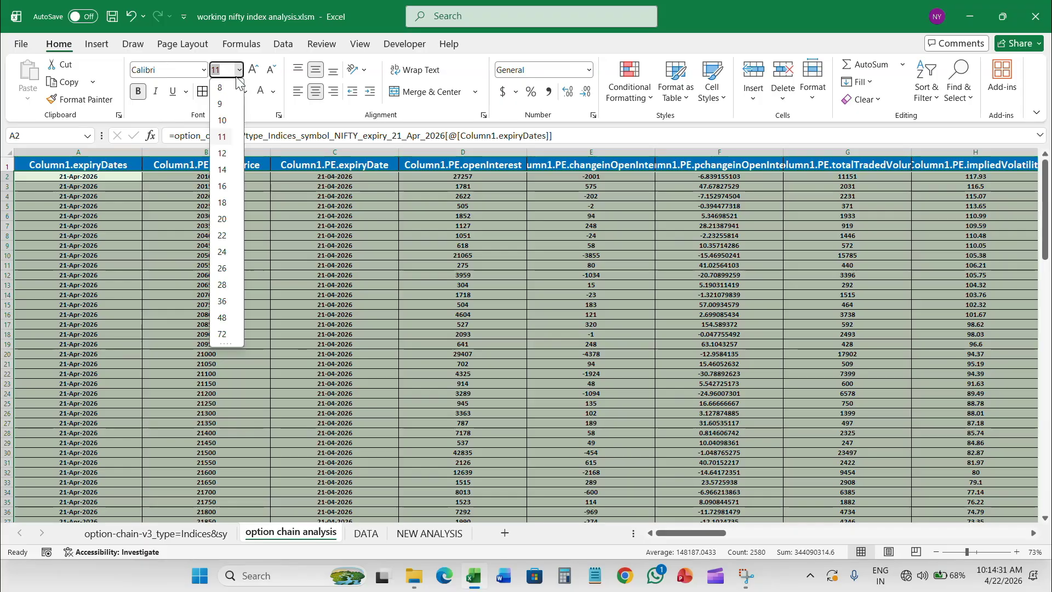
pyautogui.click(222, 153)
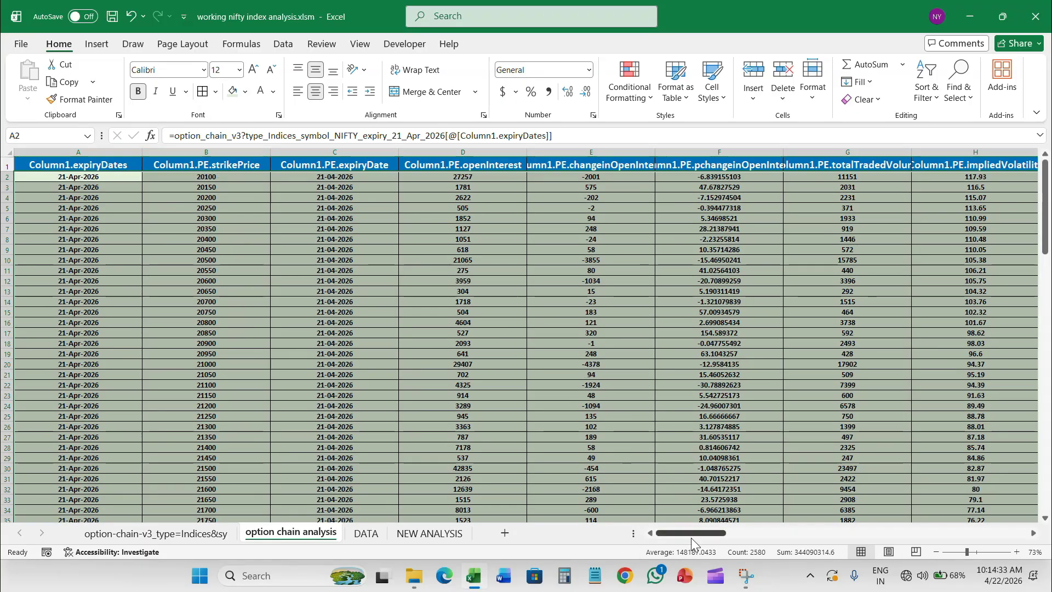
# Fill the remaining data range U2:AK130, from the Column1.CE.openInterest column onward, with the lightest blue theme color
pyautogui.moveTo(692, 538); pyautogui.dragTo(862, 532)
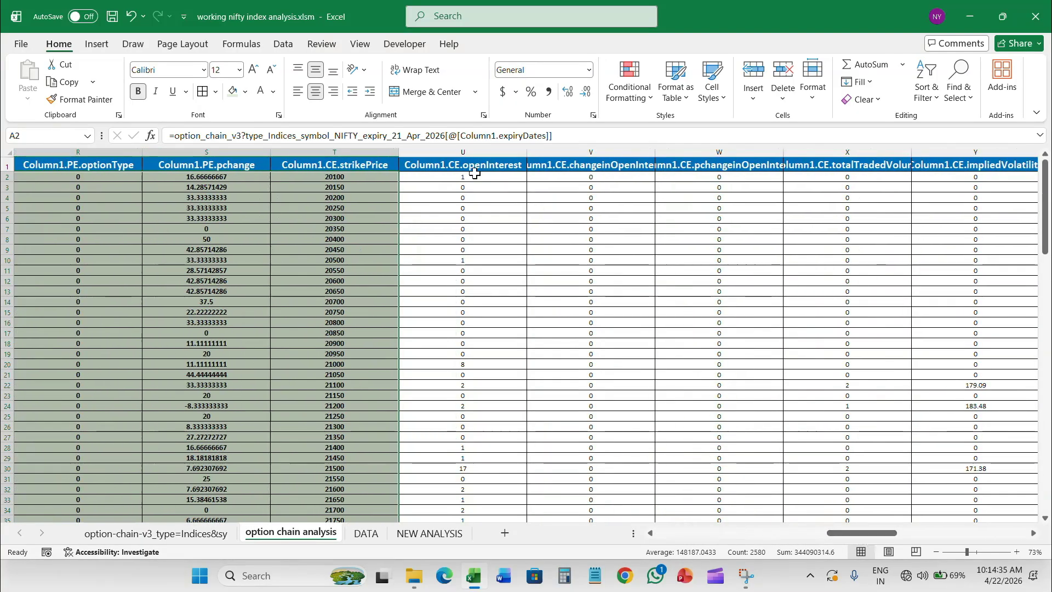
pyautogui.moveTo(430, 176); pyautogui.dragTo(771, 393)
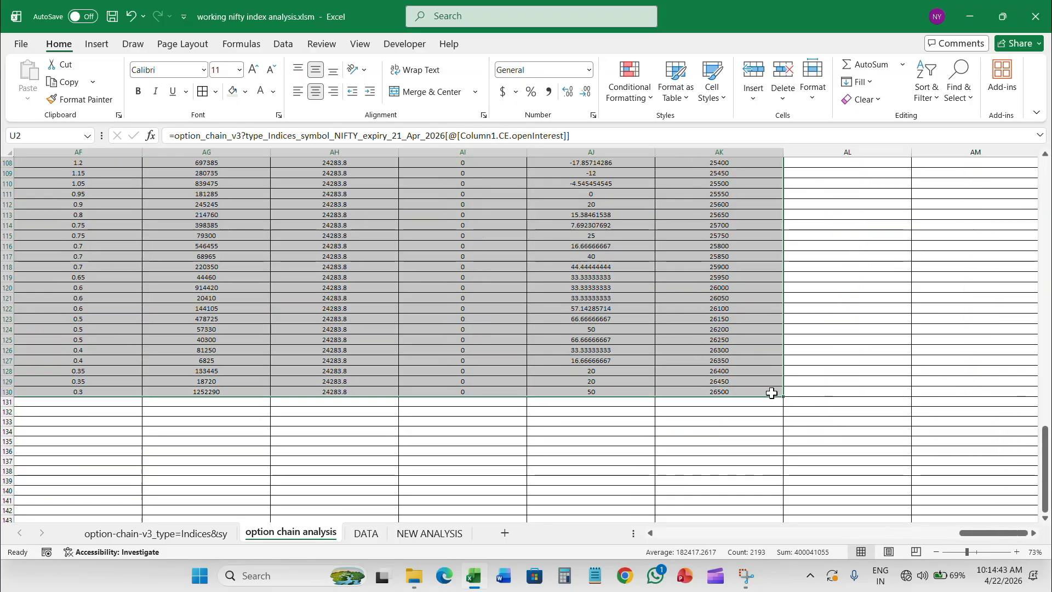
pyautogui.click(246, 93)
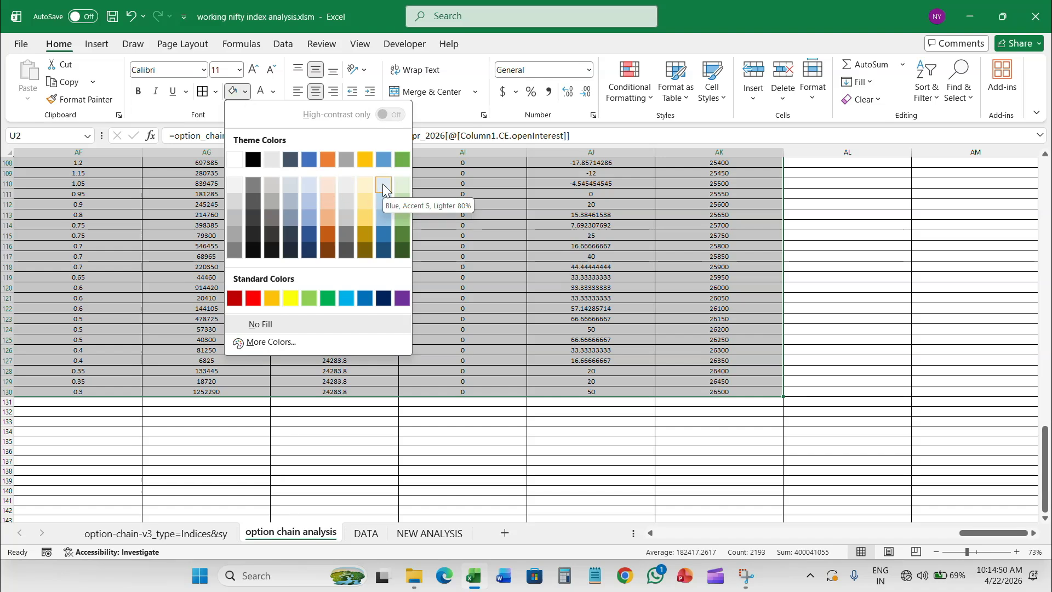
pyautogui.click(311, 183)
pyautogui.scroll(-10, 798, 400)
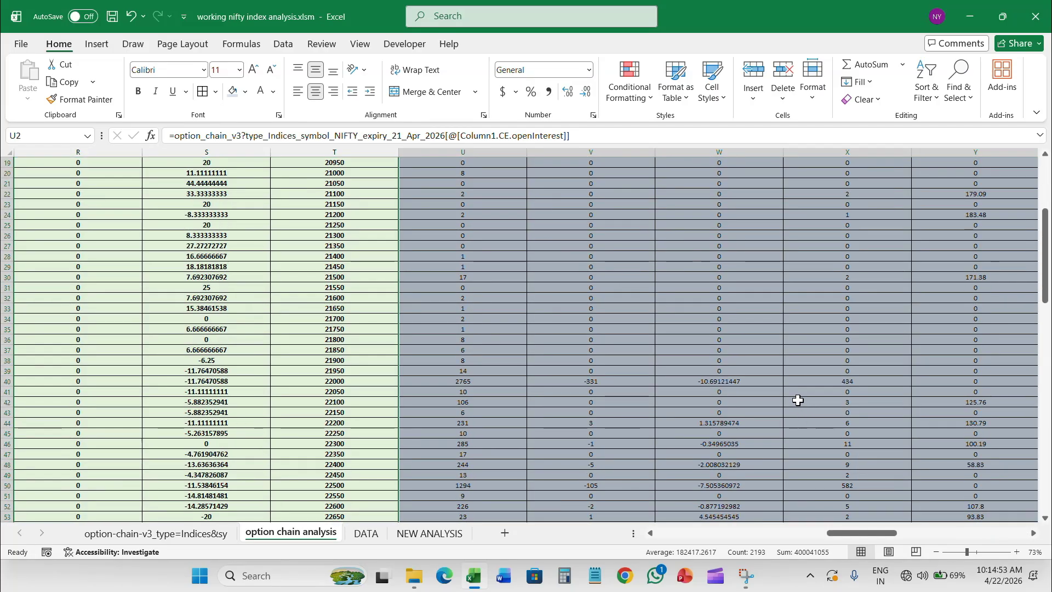
pyautogui.scroll(10, 742, 331)
pyautogui.click(622, 383)
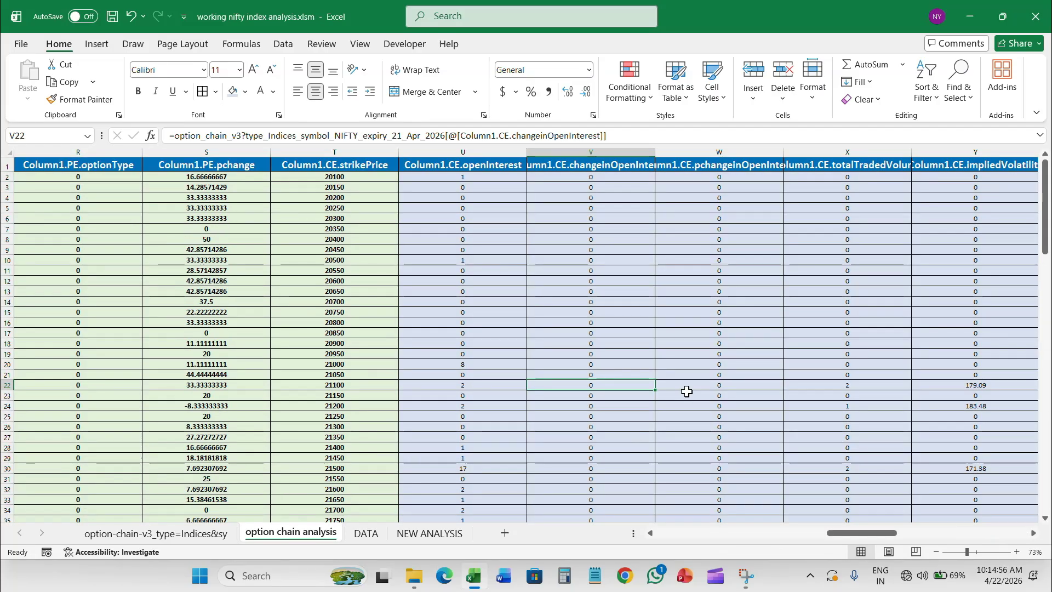
pyautogui.keyDown('ctrl'); pyautogui.scroll(-5, 687, 391); pyautogui.keyUp('ctrl')
pyautogui.keyDown('ctrl'); pyautogui.scroll(4, 416, 303); pyautogui.keyUp('ctrl')
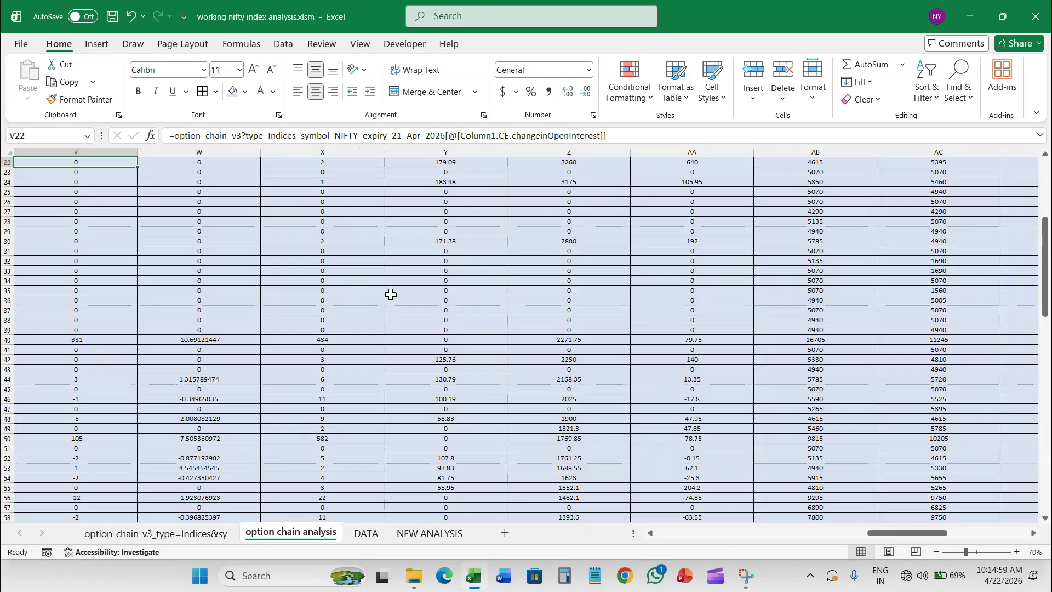
pyautogui.scroll(5, 391, 295)
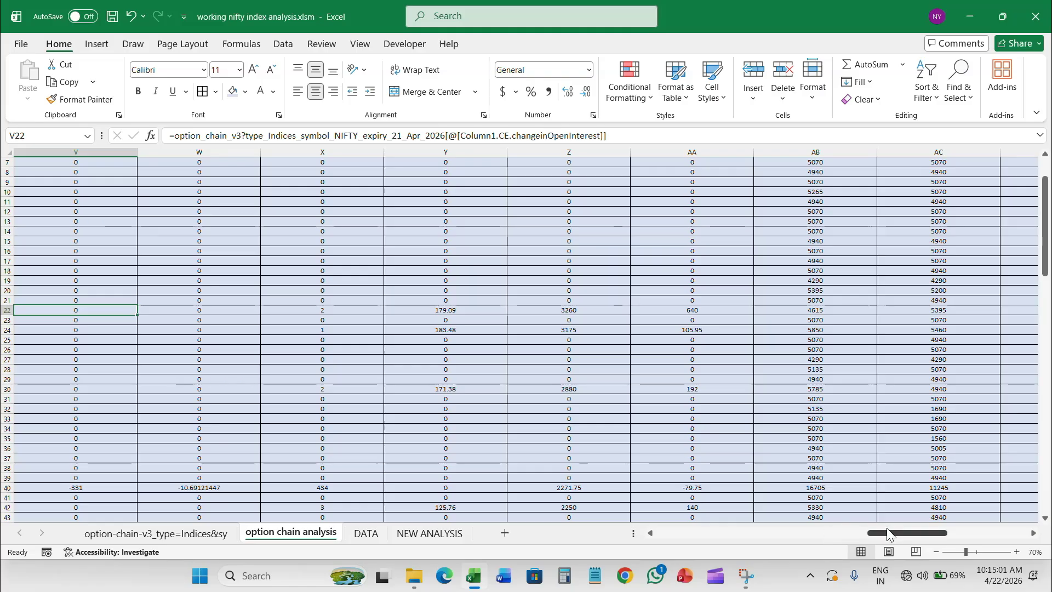
pyautogui.moveTo(888, 532); pyautogui.dragTo(675, 532)
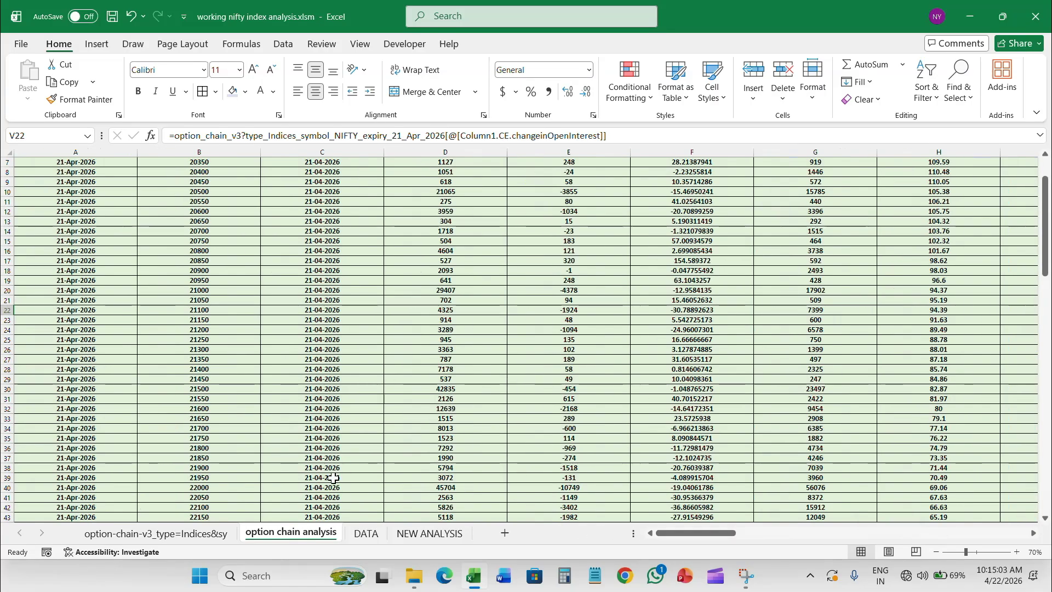
# Compare the rows of the imported option-chain-v3 table with the linked rows on the option chain analysis sheet
pyautogui.scroll(2, 248, 378)
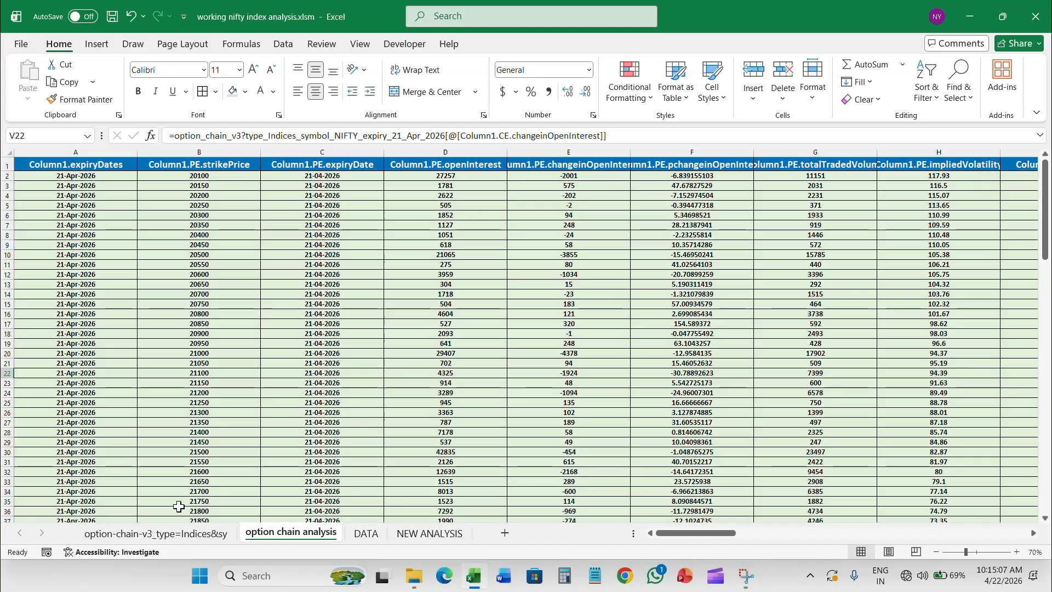
pyautogui.click(181, 533)
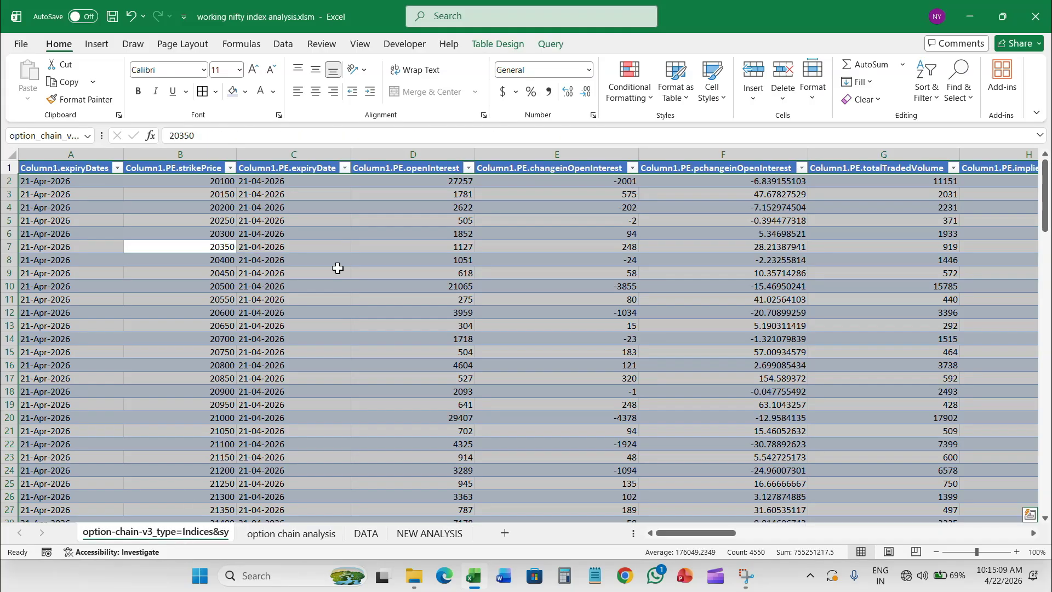
pyautogui.click(325, 285)
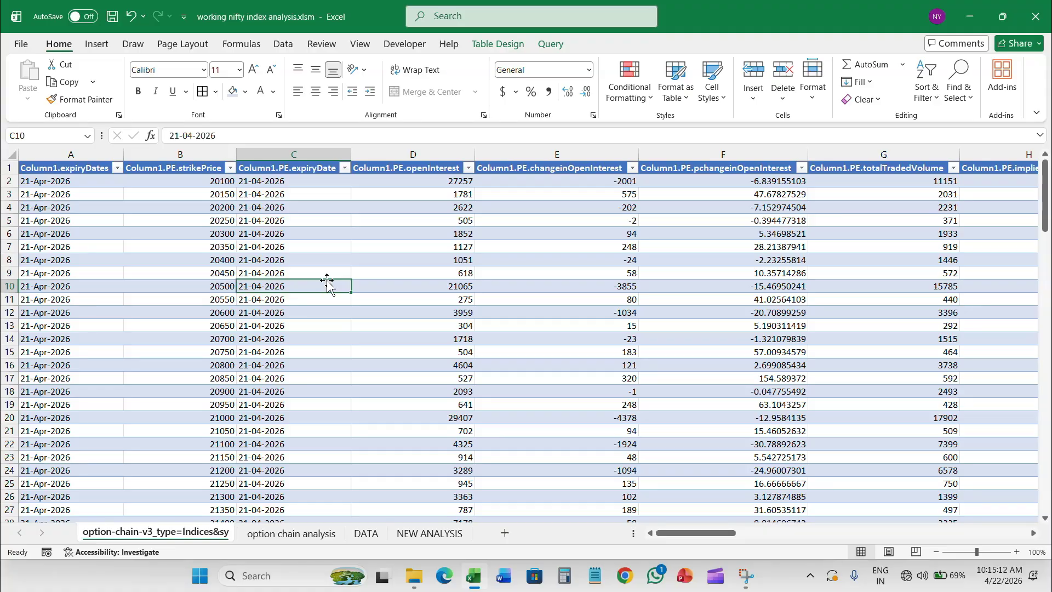
pyautogui.scroll(-9, 329, 266)
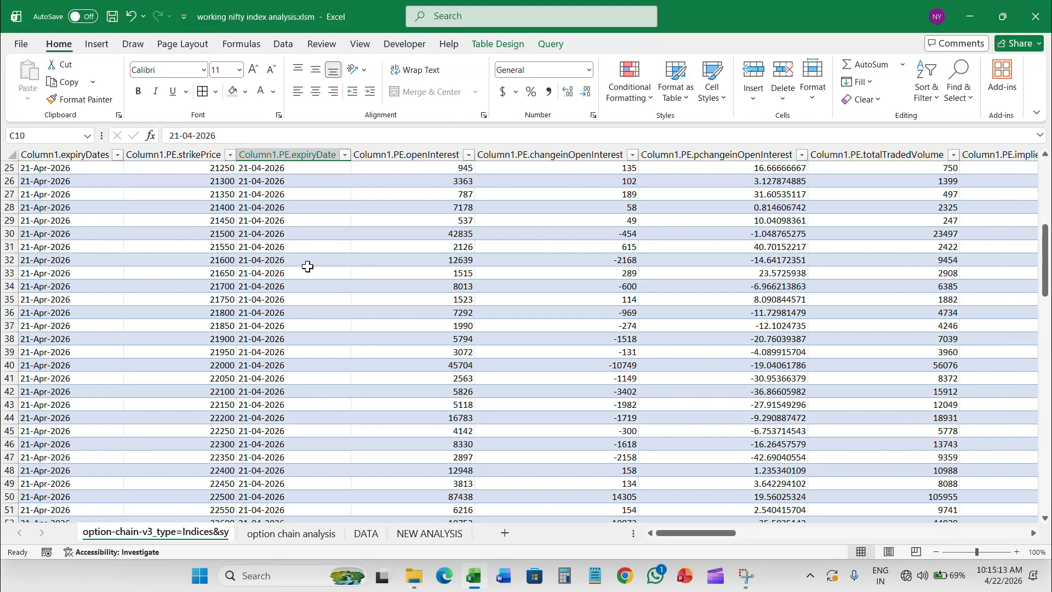
pyautogui.click(288, 533)
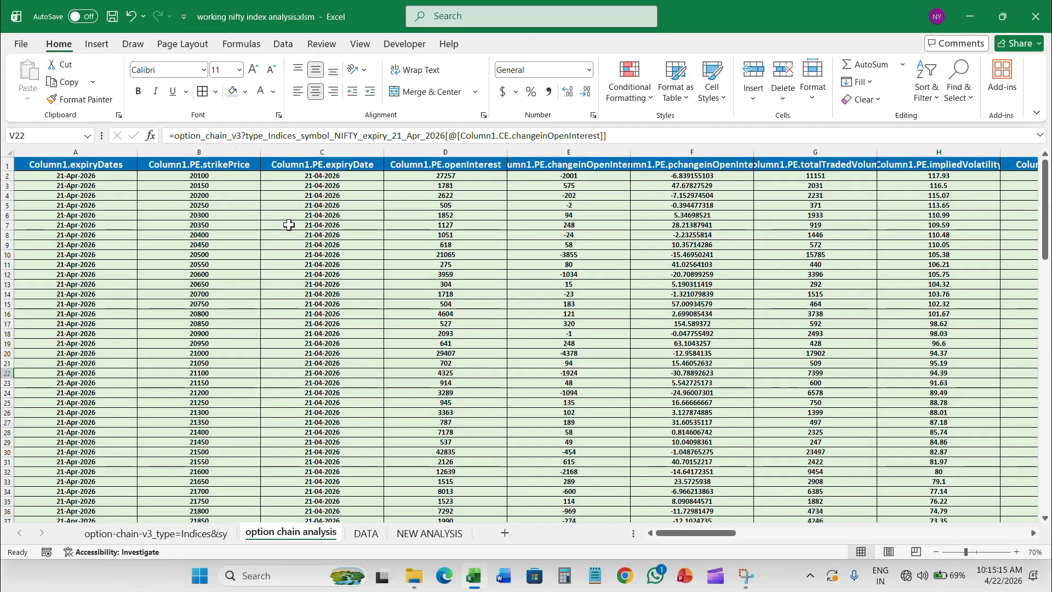
pyautogui.hotkey('ctrl', 'pageup')
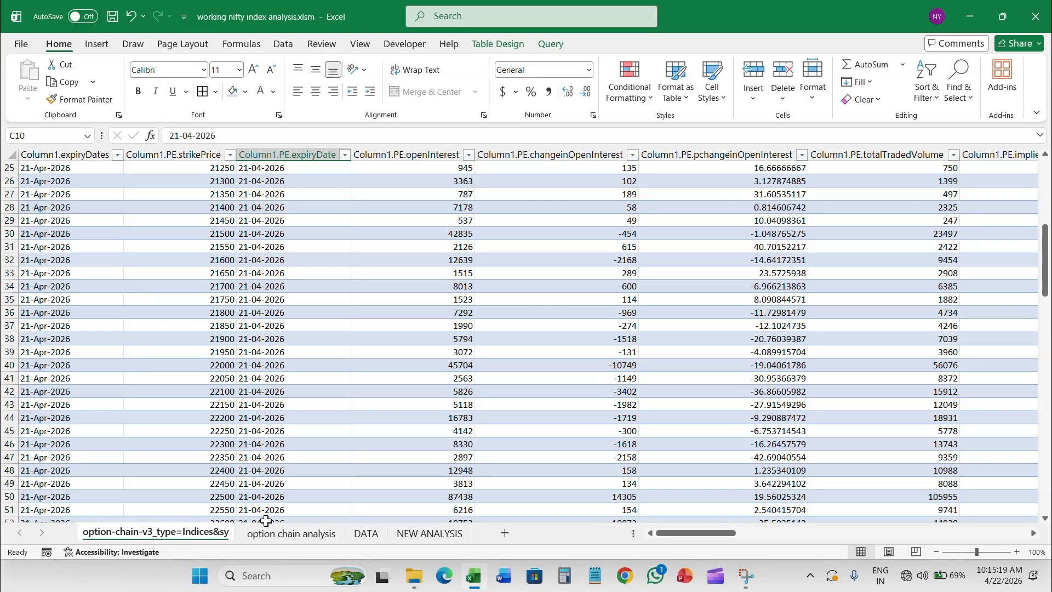
pyautogui.scroll(-8, 218, 463)
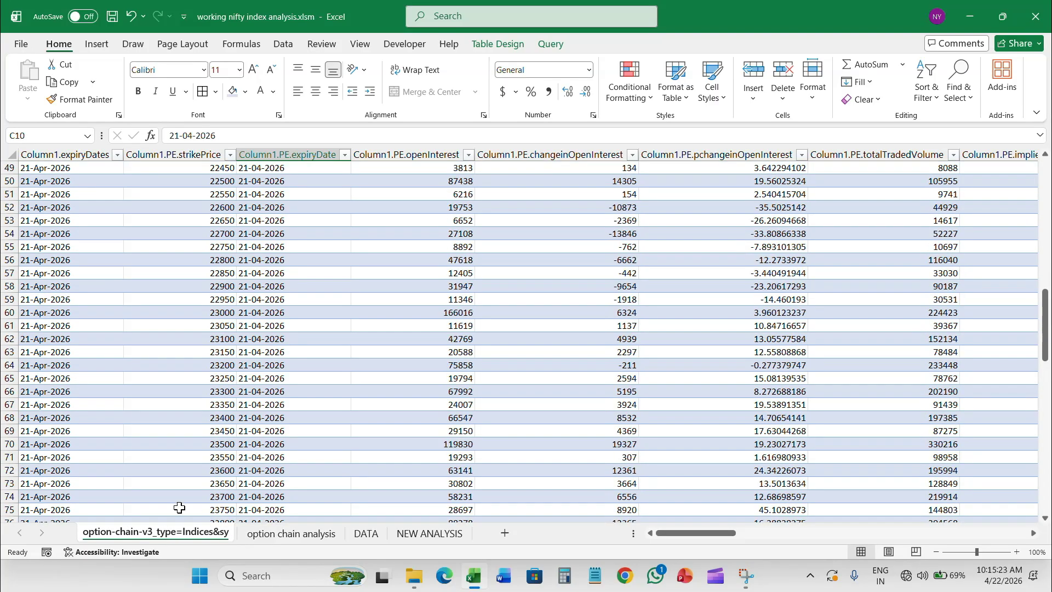
pyautogui.scroll(-20, 221, 389)
pyautogui.scroll(-6, 221, 389)
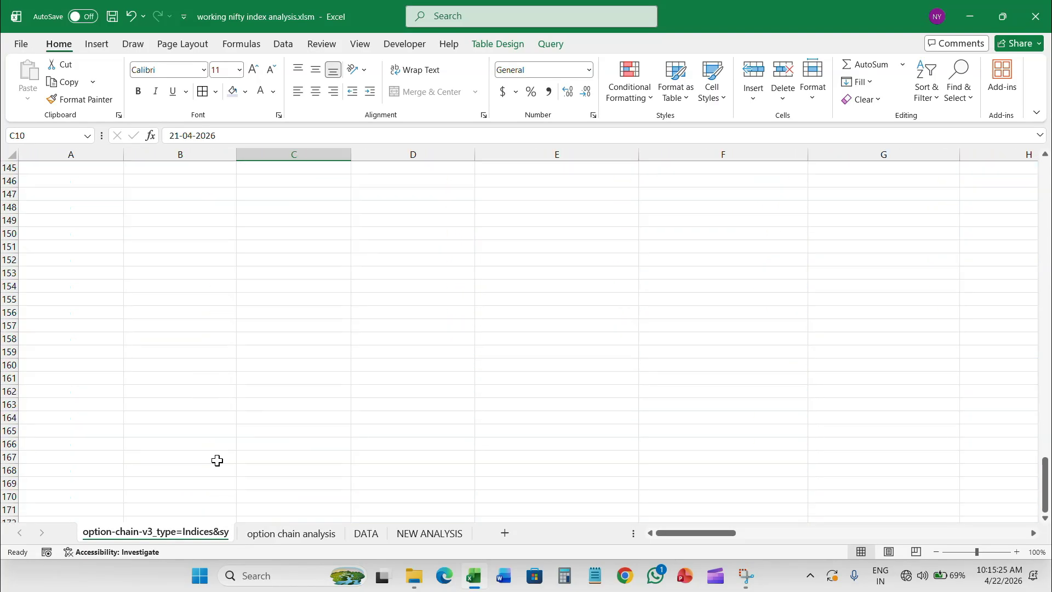
pyautogui.click(327, 535)
pyautogui.click(164, 533)
pyautogui.scroll(20, 213, 284)
pyautogui.scroll(20, 219, 286)
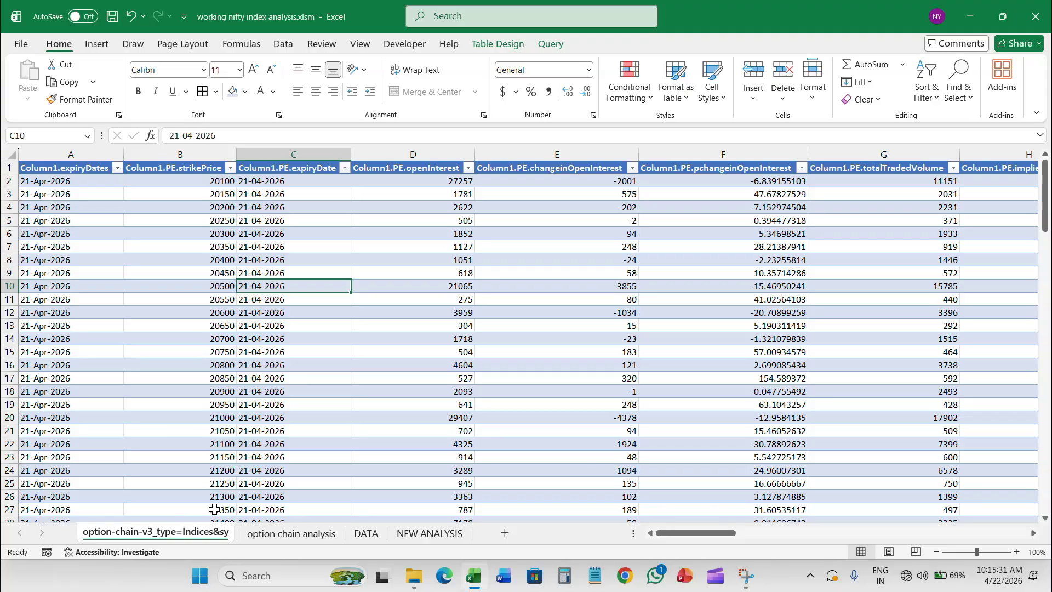
pyautogui.click(300, 535)
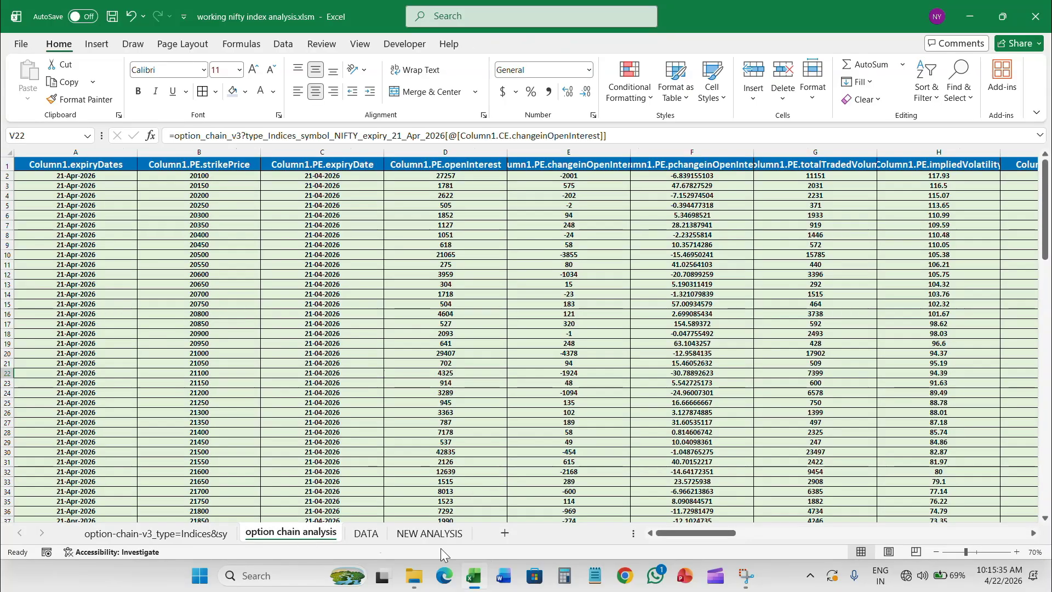
pyautogui.click(206, 533)
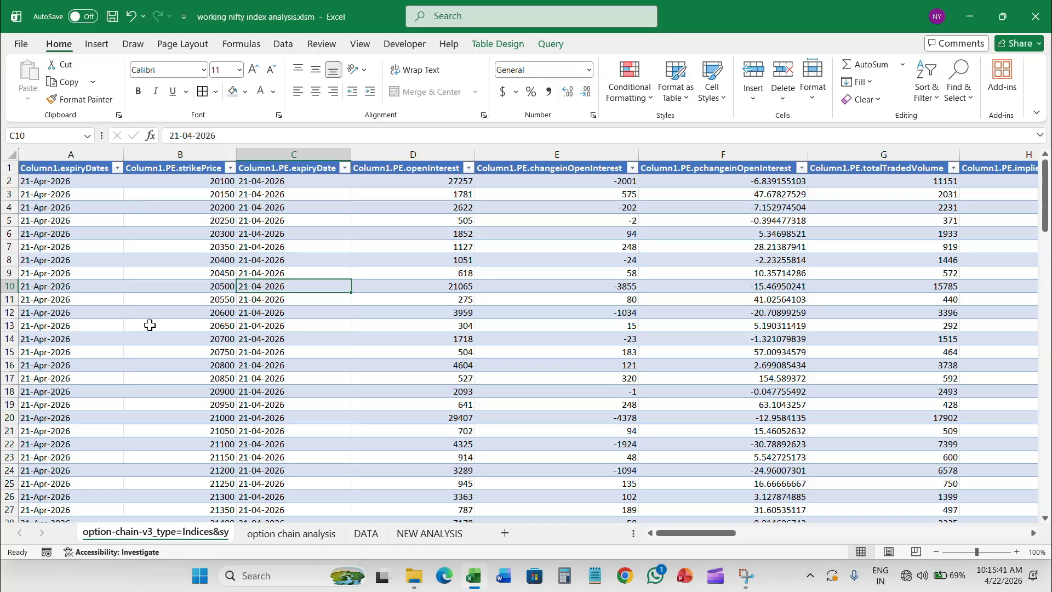
pyautogui.click(282, 534)
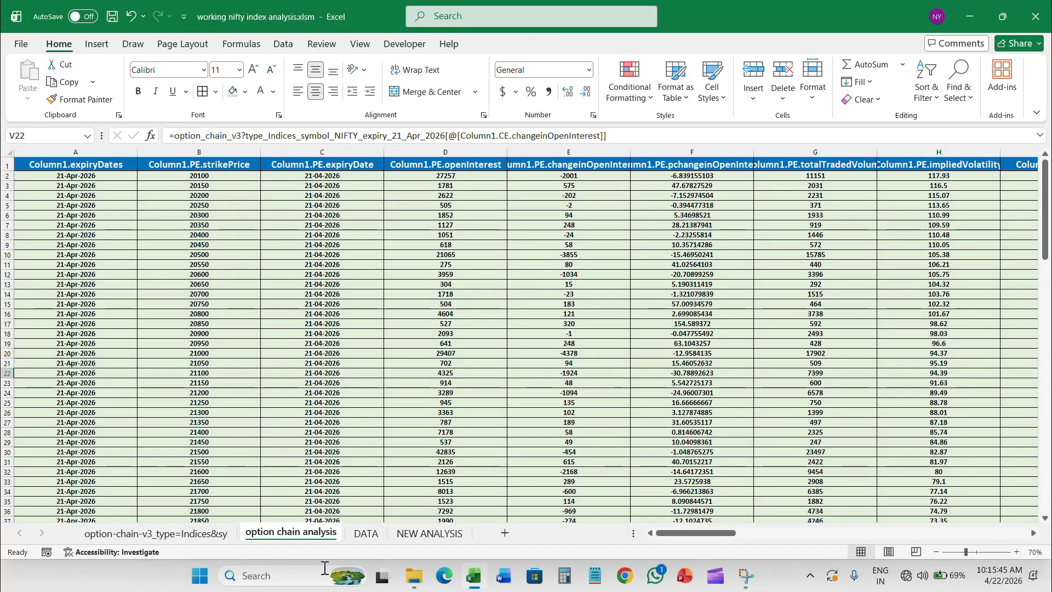
pyautogui.rightClick(314, 534)
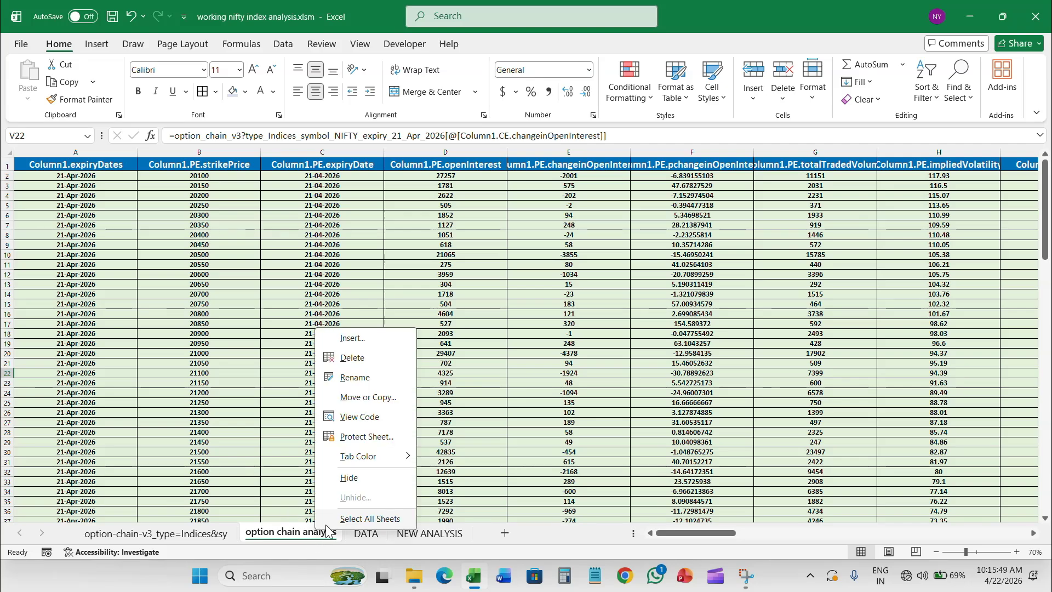
pyautogui.click(353, 338)
pyautogui.click(520, 445)
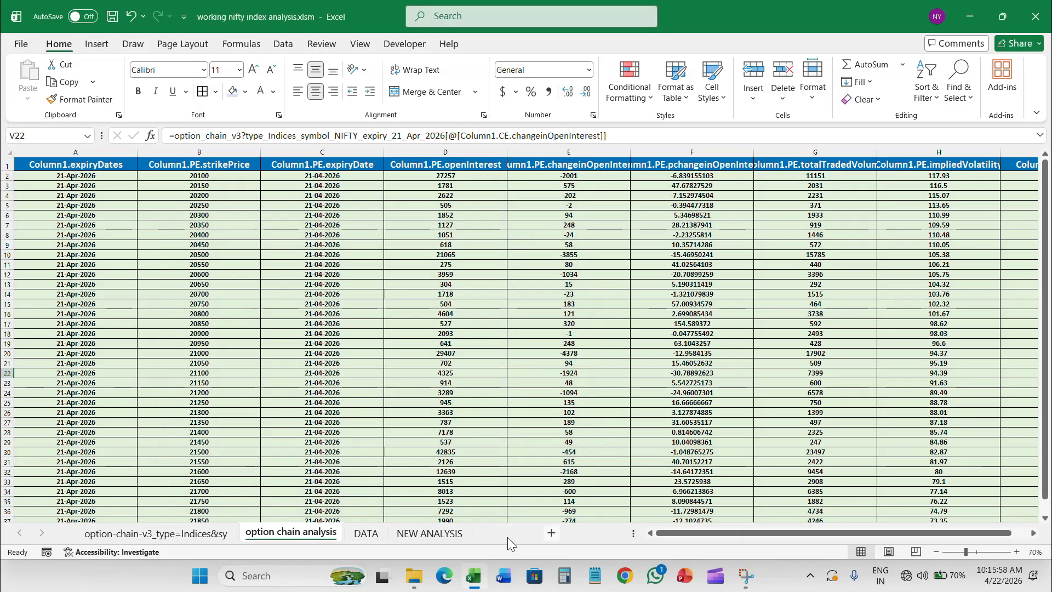
# Add a blank worksheet directly after the option chain analysis sheet and name it 2option chain analysis
pyautogui.click(552, 533)
pyautogui.rightClick(379, 534)
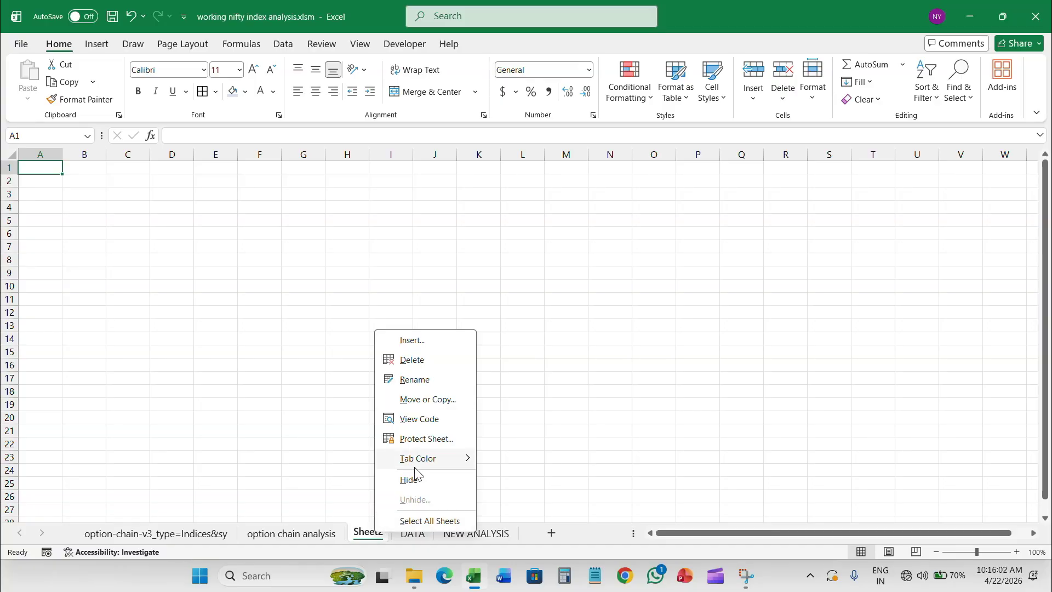
pyautogui.click(410, 380)
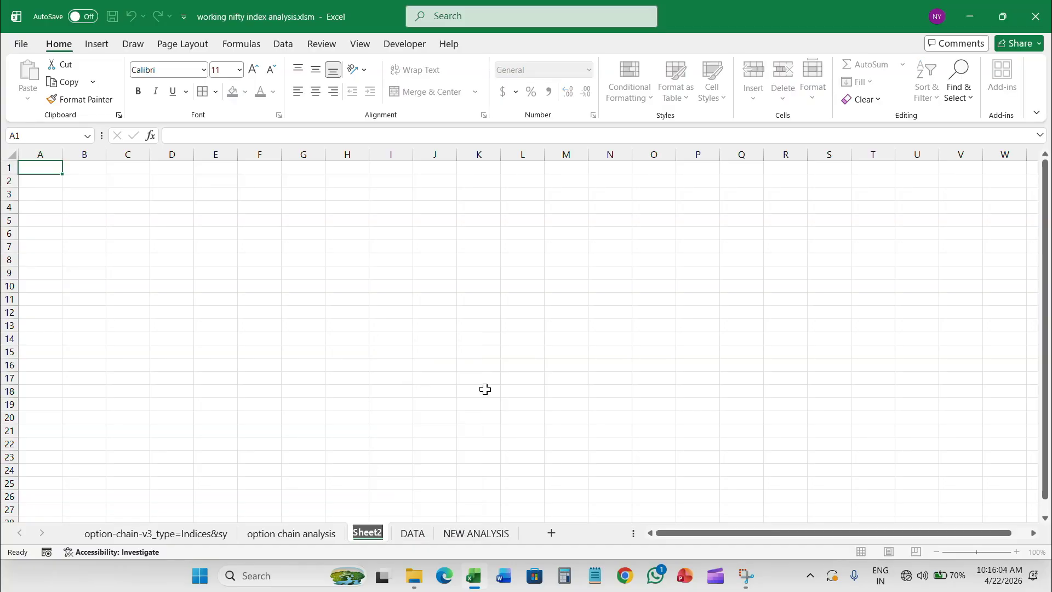
pyautogui.write('nse')
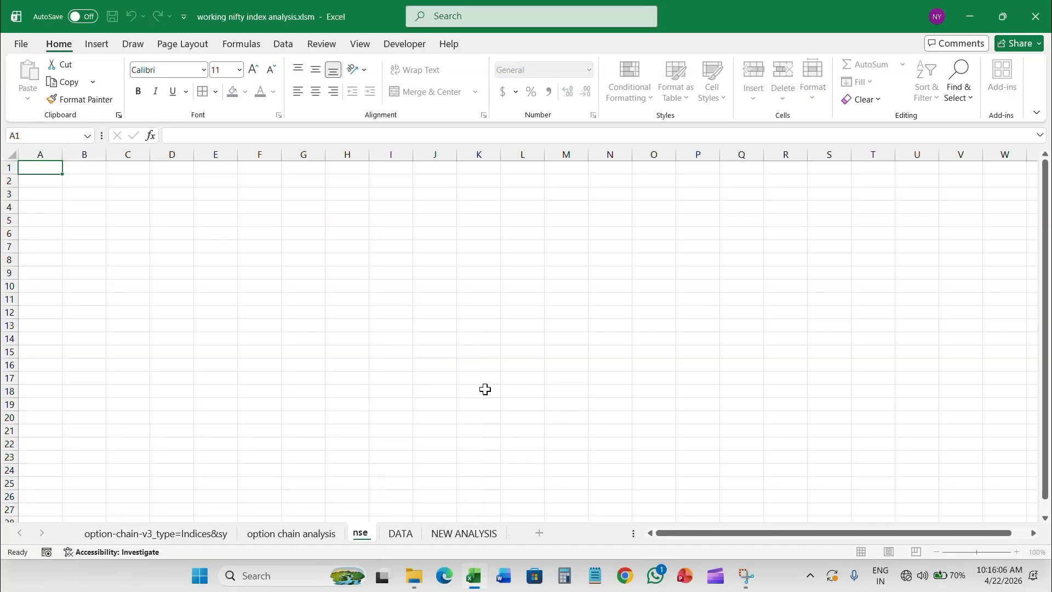
pyautogui.press('BackSpace')
pyautogui.press('BackSpace')
pyautogui.press('BackSpace')
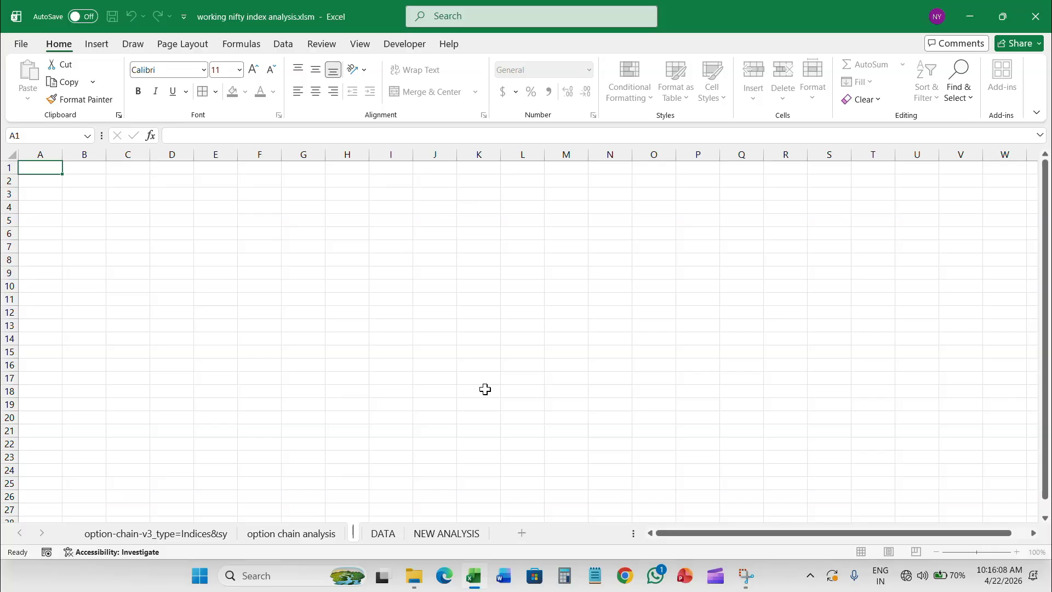
pyautogui.write('option')
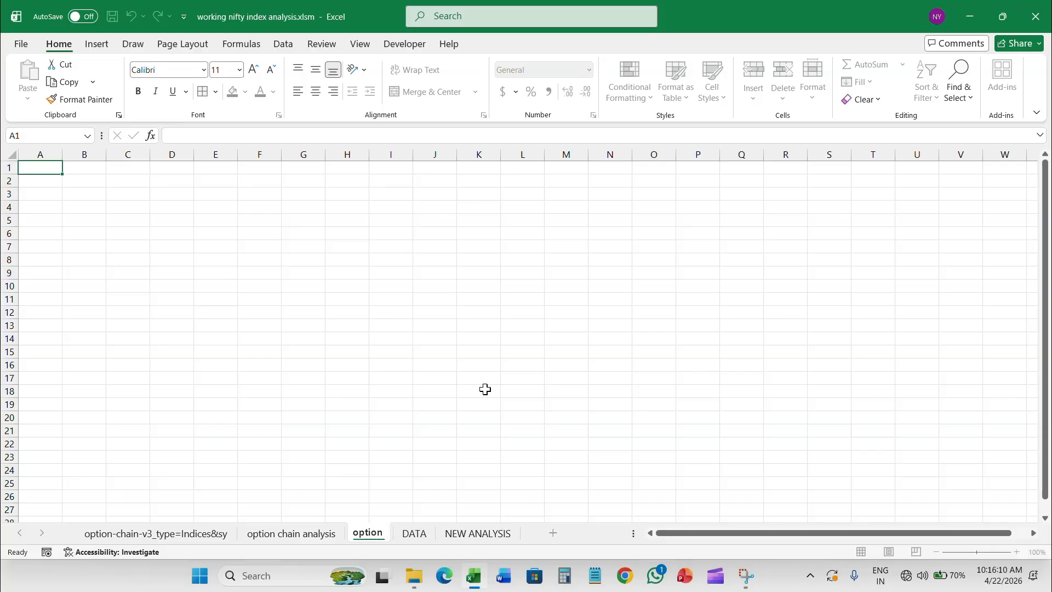
pyautogui.write(' chain ana')
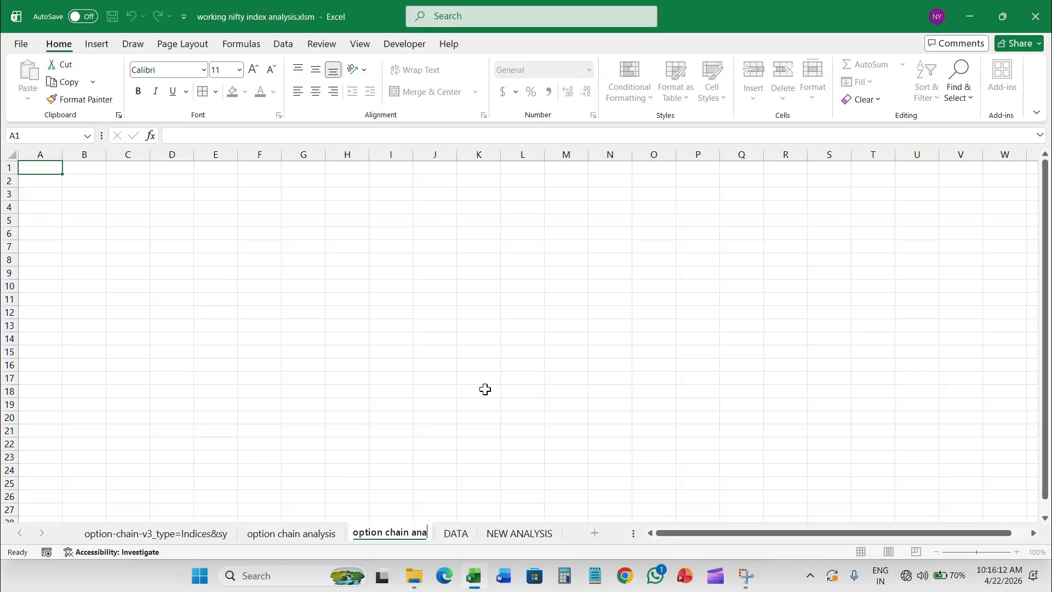
pyautogui.write('lysis')
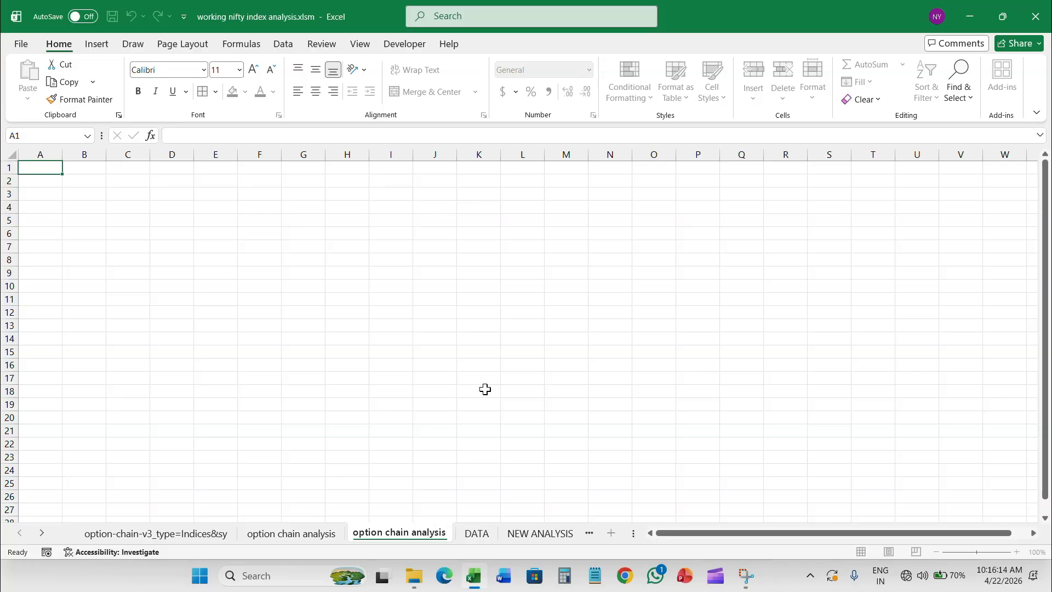
pyautogui.write(' 2')
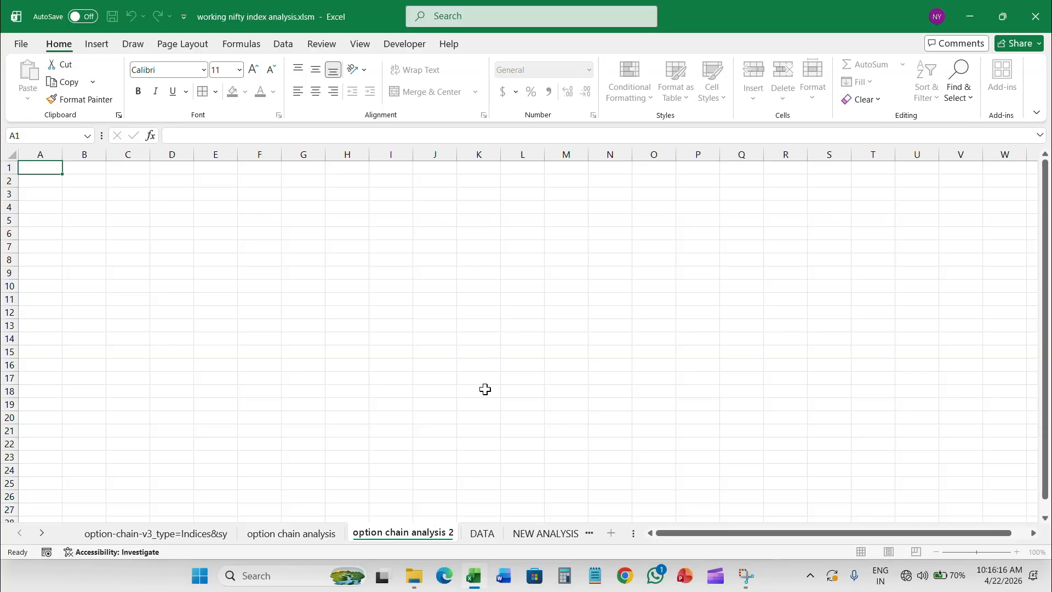
pyautogui.press('BackSpace')
pyautogui.press('BackSpace')
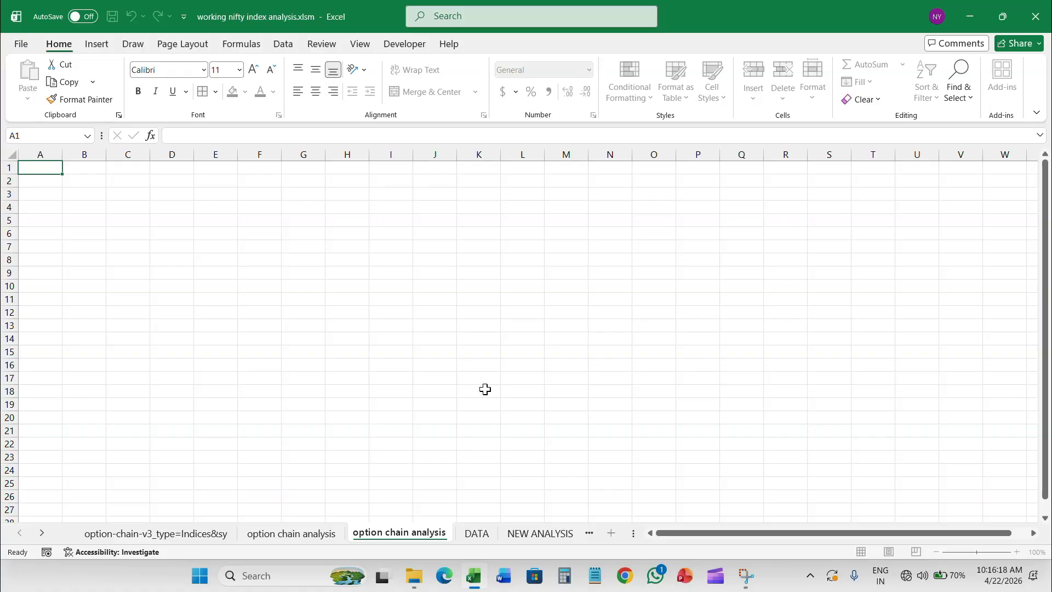
pyautogui.write('2')
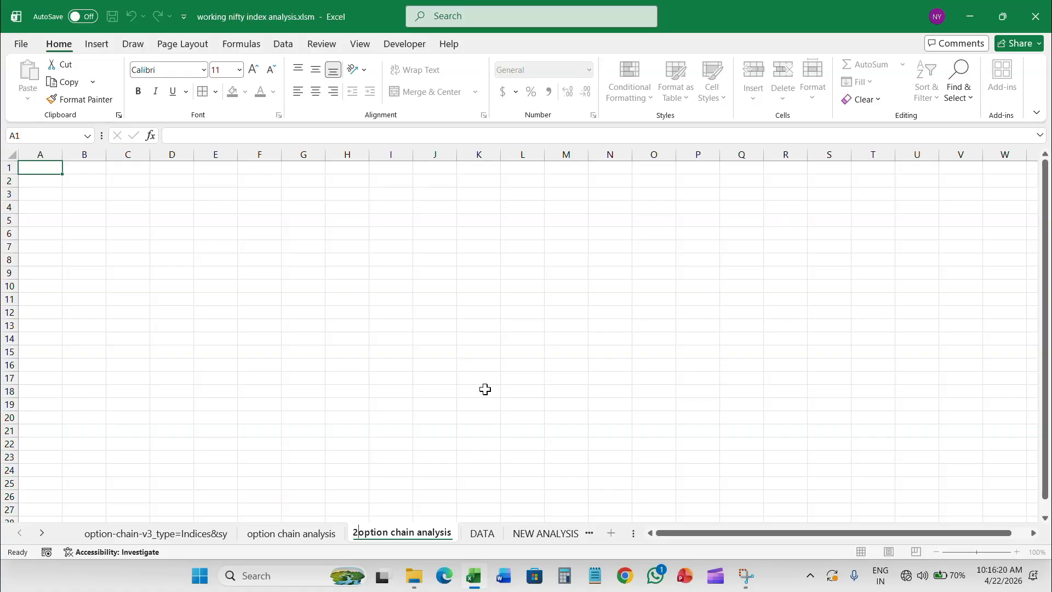
pyautogui.press('Return')
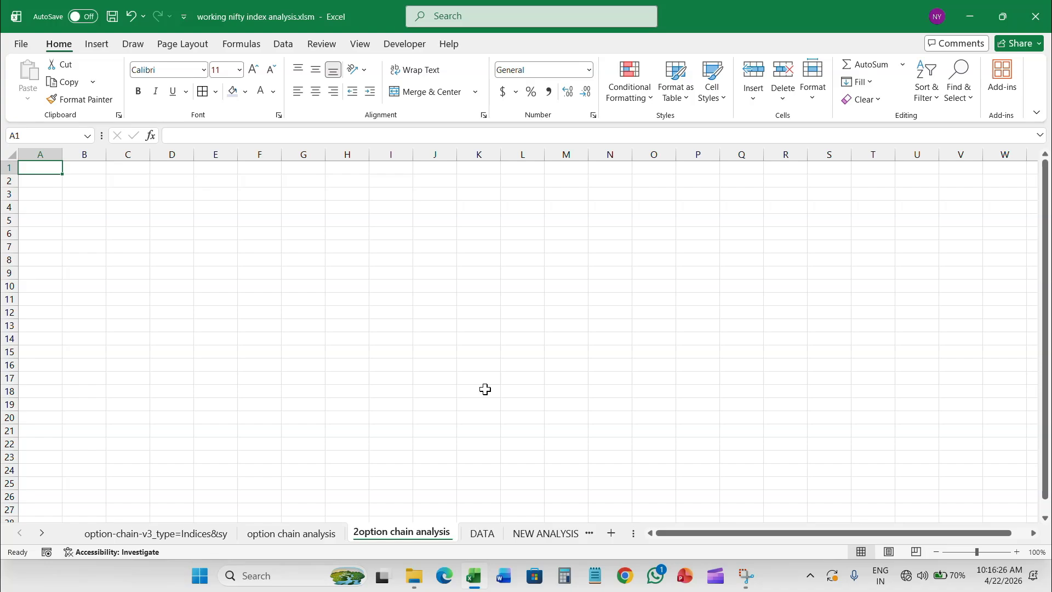
# Review the PRICE LIVE and PRICE REC tables on the NEW ANALYSIS sheet, starting from its first rows
pyautogui.click(548, 533)
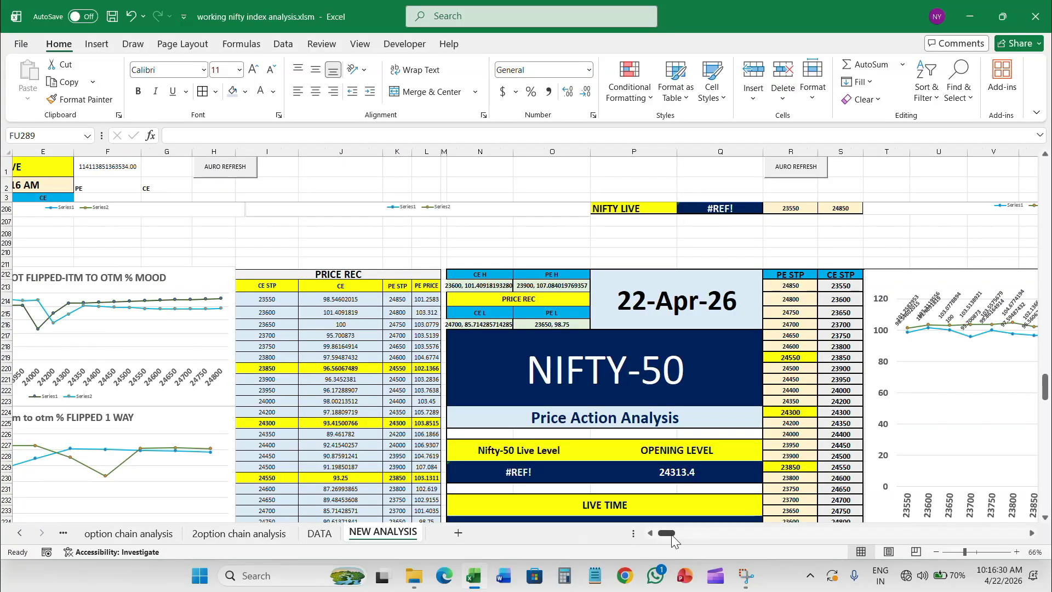
pyautogui.moveTo(663, 535); pyautogui.dragTo(660, 535)
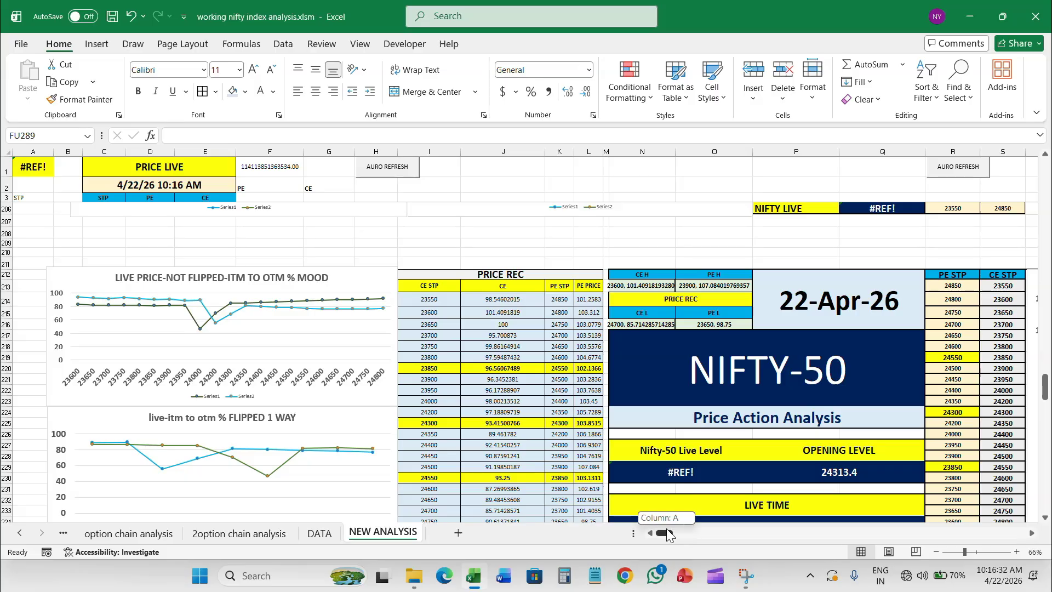
pyautogui.scroll(4, 411, 296)
pyautogui.moveTo(1045, 373); pyautogui.dragTo(1045, 175)
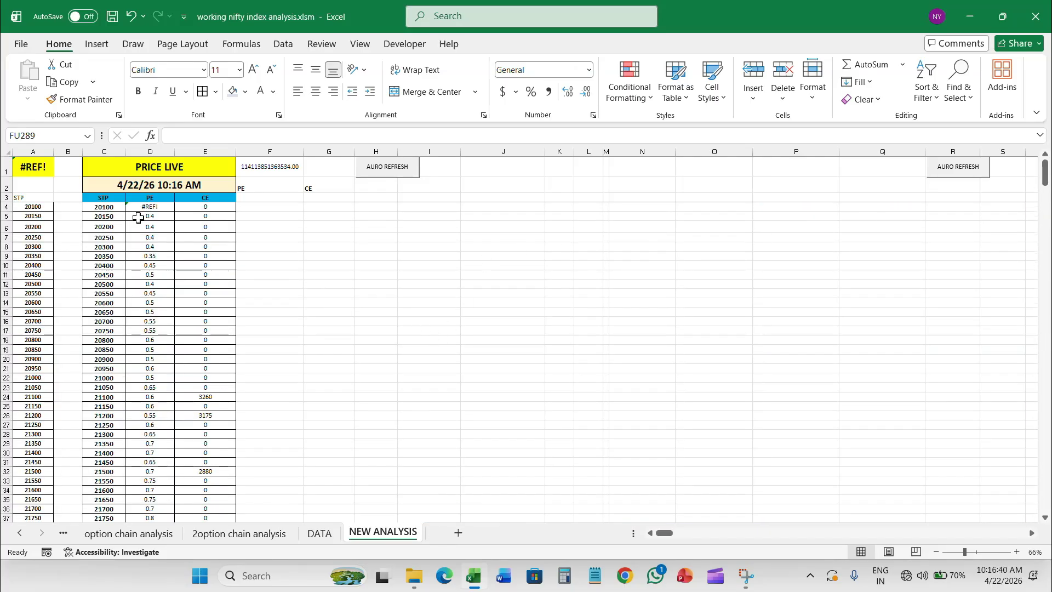
pyautogui.click(131, 167)
pyautogui.hscroll(10, 630, 425)
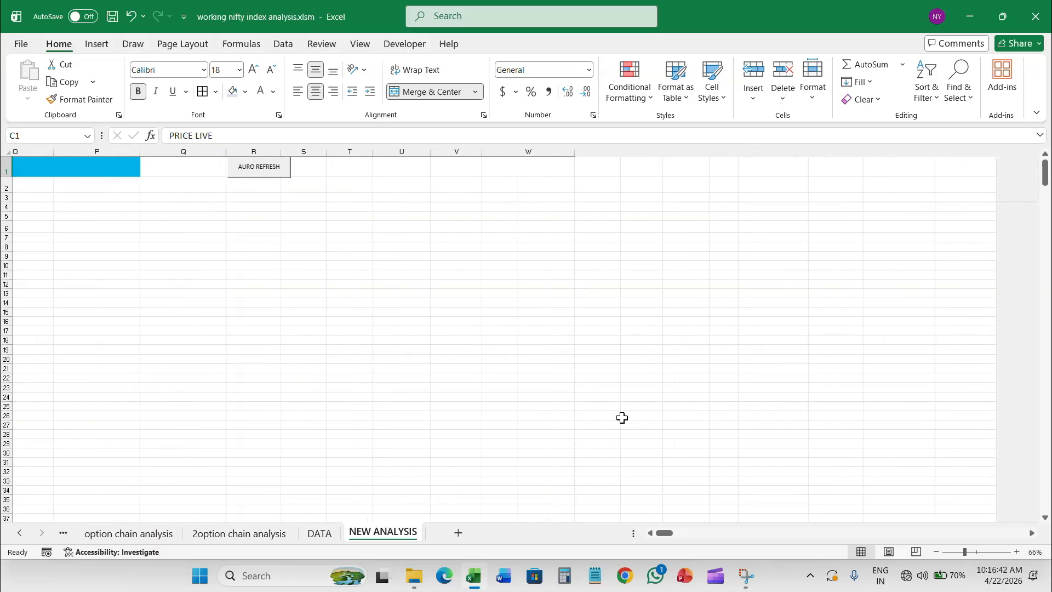
pyautogui.hscroll(12, 478, 172)
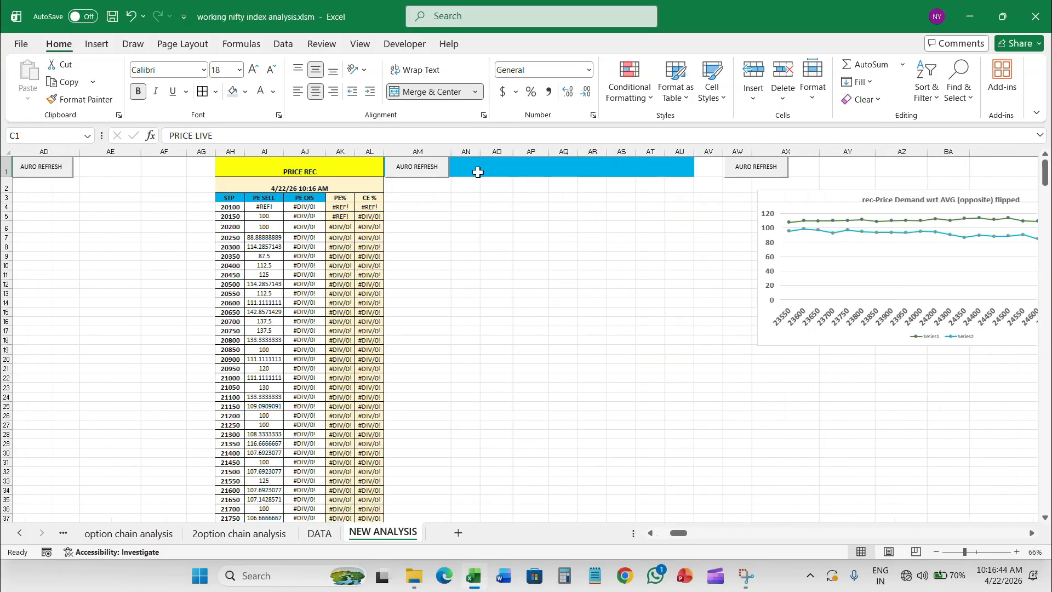
pyautogui.hscroll(10, 543, 205)
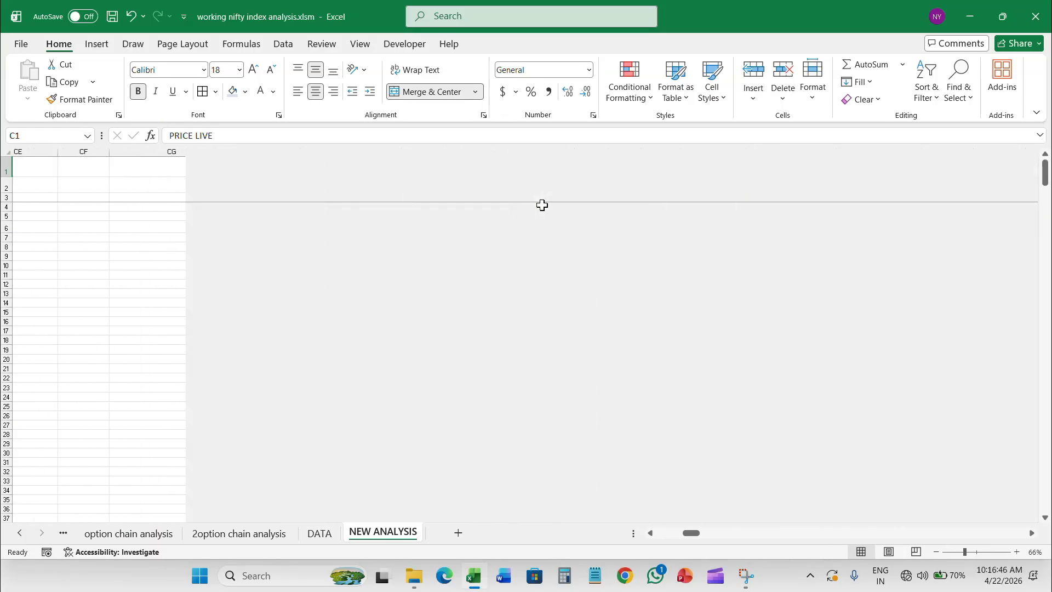
# Examine the Traded Volume and OPEN INTEREST tables on the NEW ANALYSIS sheet
pyautogui.click(461, 172)
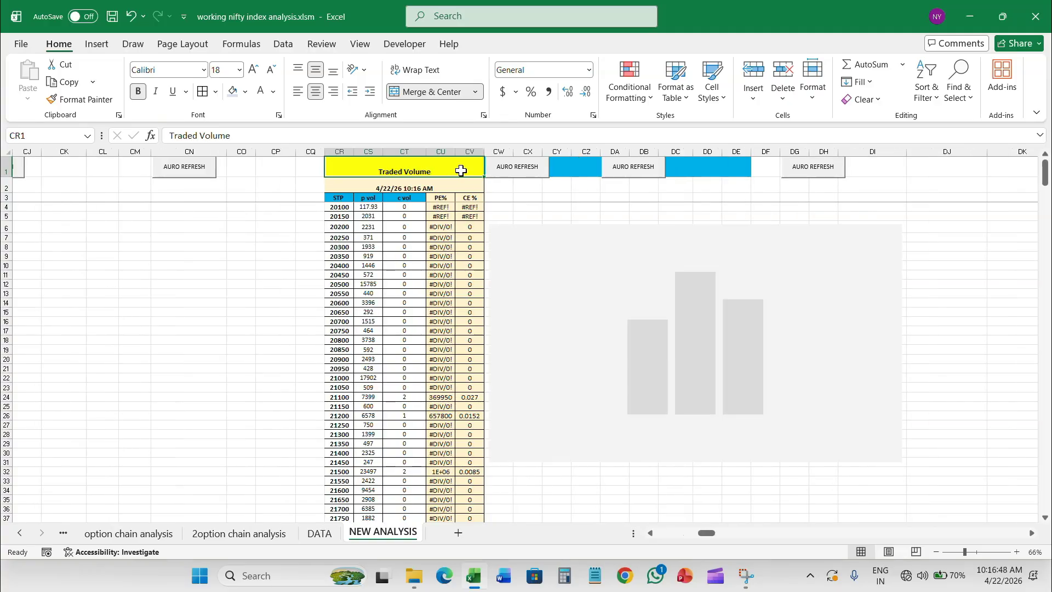
pyautogui.hscroll(12, 592, 405)
pyautogui.hscroll(1, 160, 181)
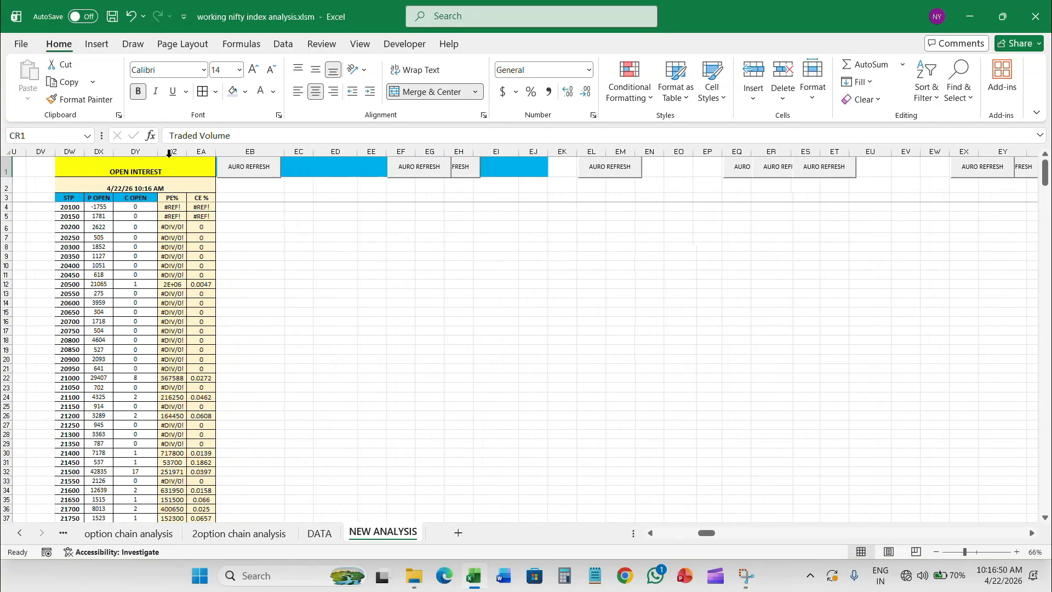
pyautogui.click(172, 164)
pyautogui.hscroll(-10, 397, 457)
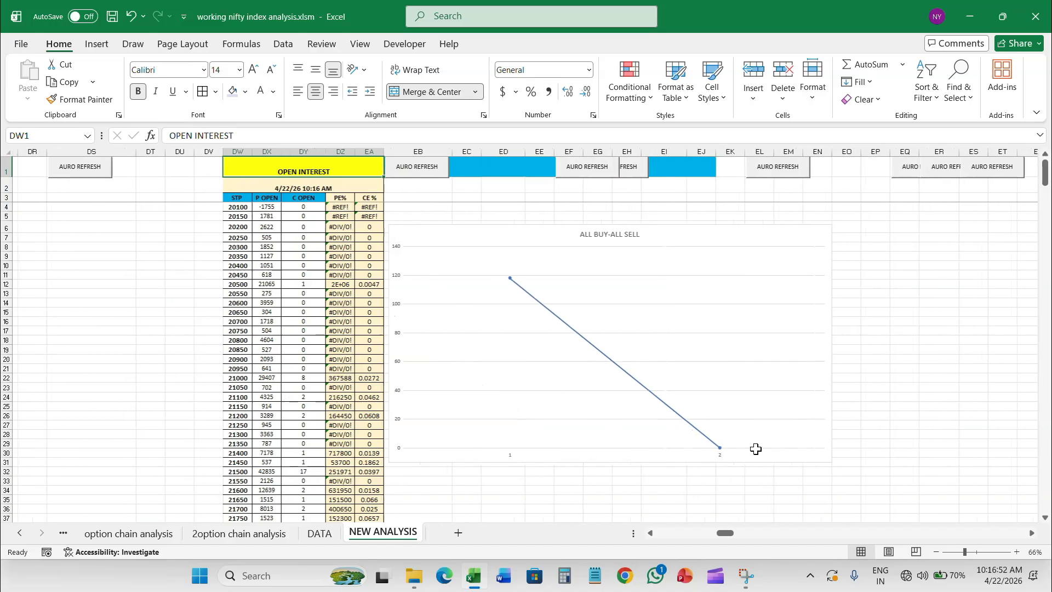
pyautogui.hscroll(-15, 310, 237)
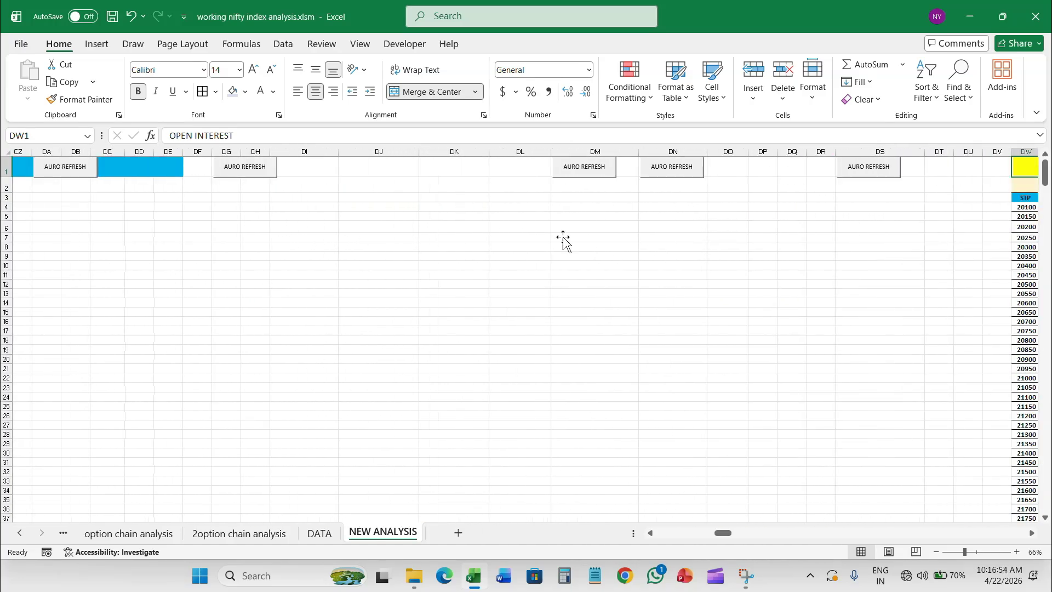
# Review the PRICE LIVE table on the NEW ANALYSIS sheet, including the Average tables and NIFTY-50 section below it
pyautogui.hscroll(-20, 352, 245)
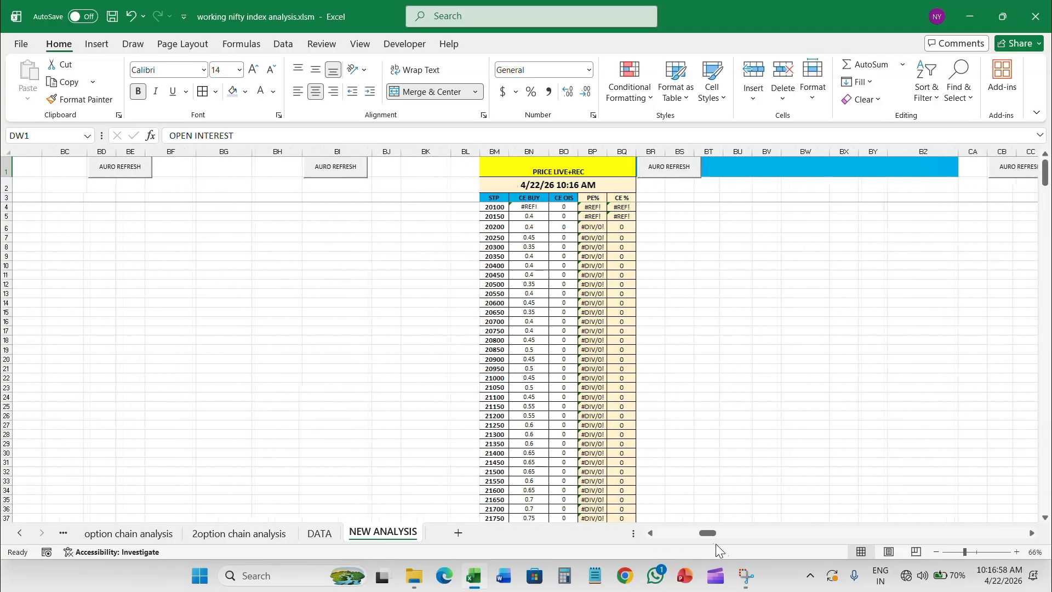
pyautogui.moveTo(715, 542)
pyautogui.mouseDown()
pyautogui.moveTo(699, 529)
pyautogui.moveTo(656, 539)
pyautogui.moveTo(666, 539)
pyautogui.mouseUp()
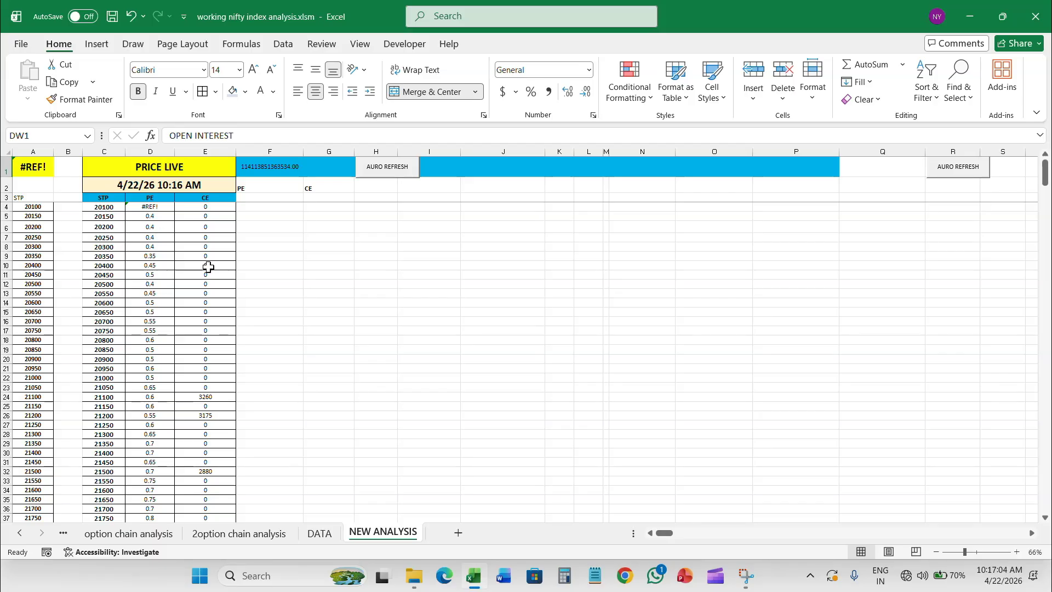
pyautogui.scroll(-8, 77, 219)
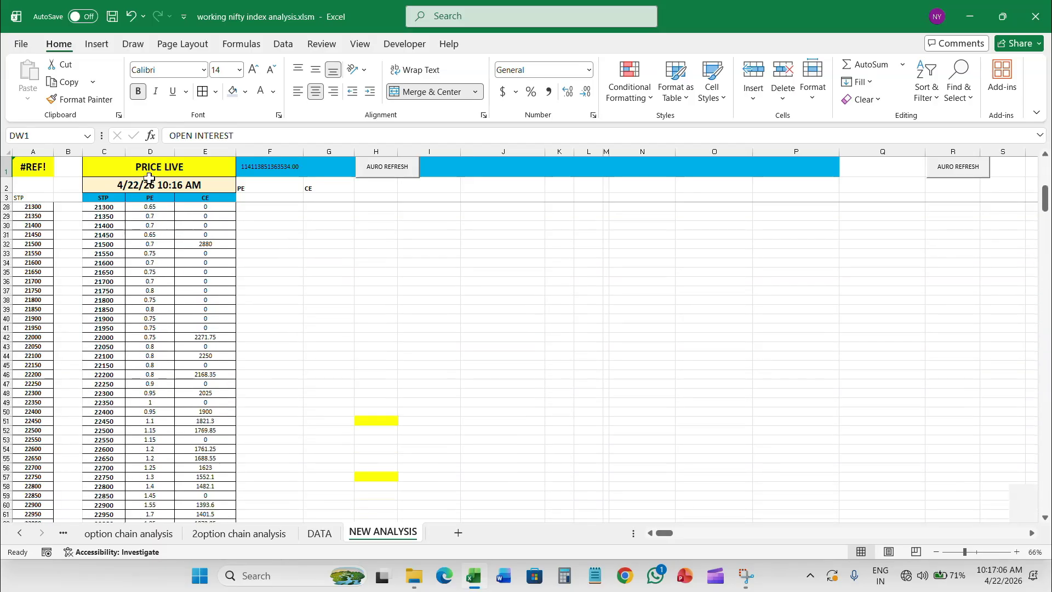
pyautogui.scroll(-20, 153, 282)
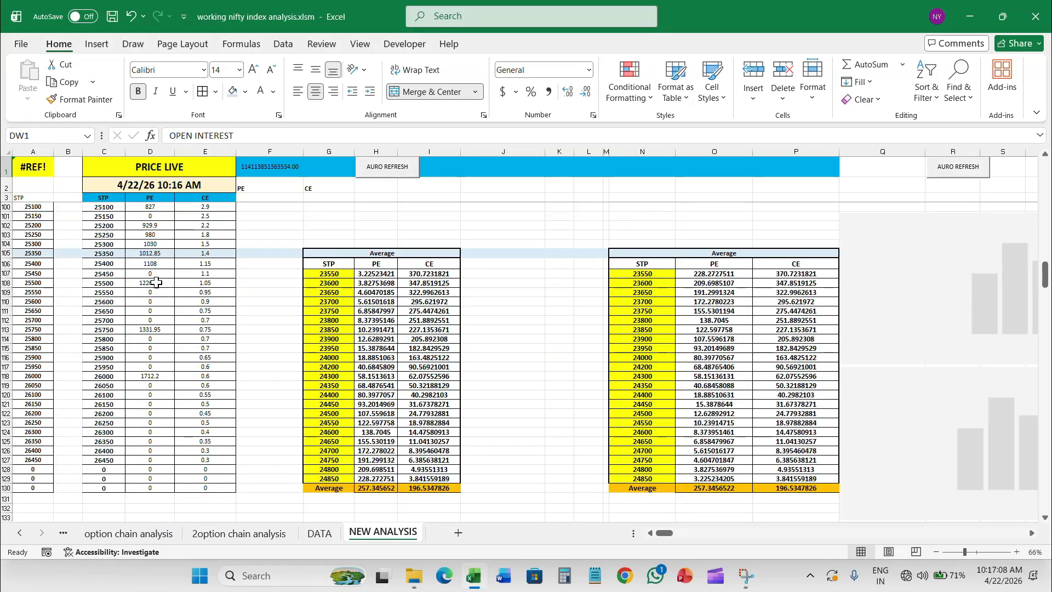
pyautogui.scroll(-12, 157, 282)
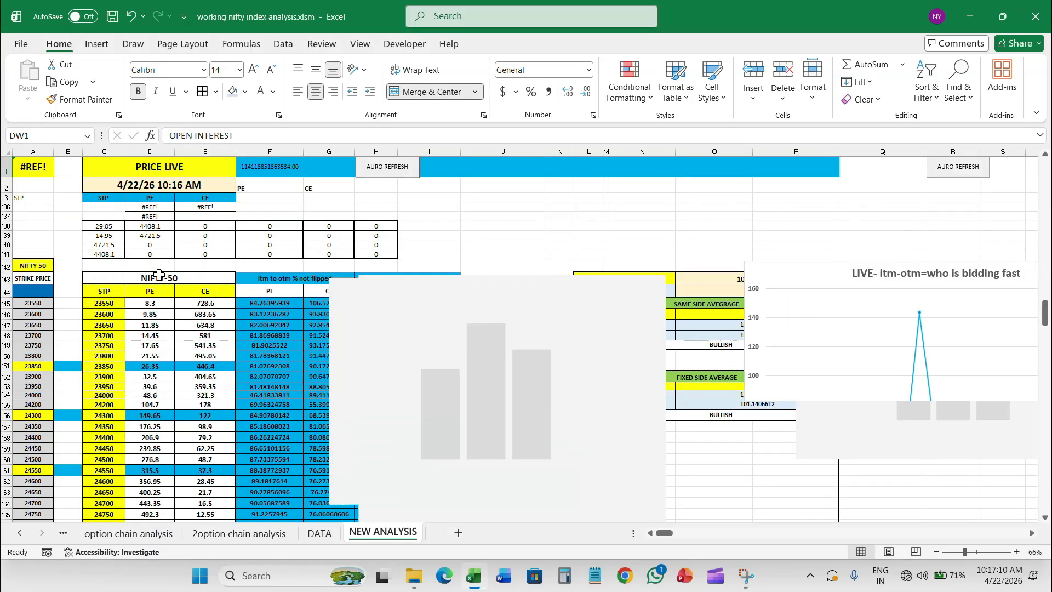
pyautogui.click(239, 533)
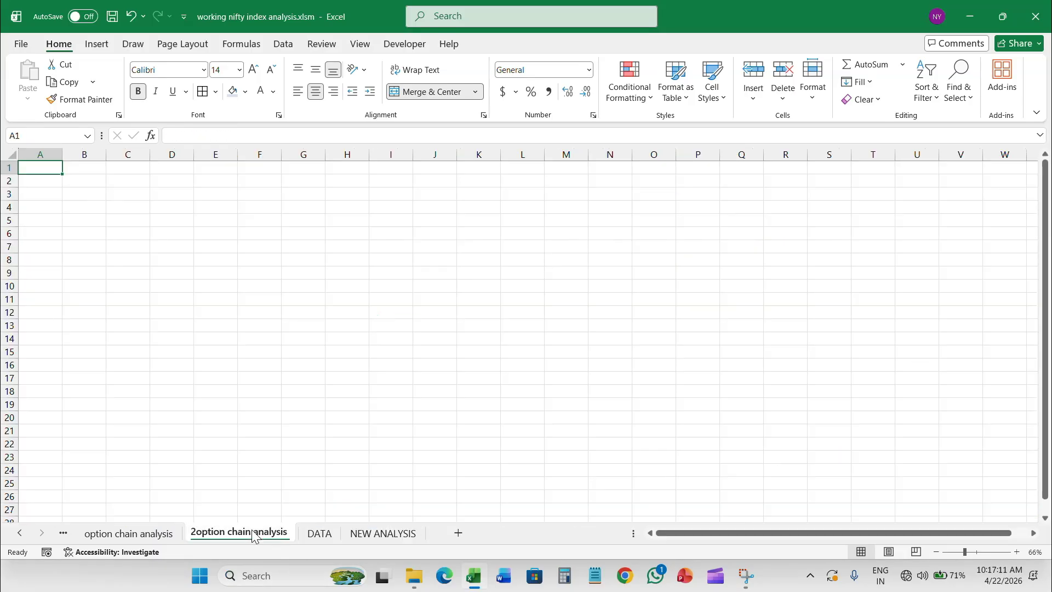
pyautogui.click(375, 541)
pyautogui.scroll(3, 169, 243)
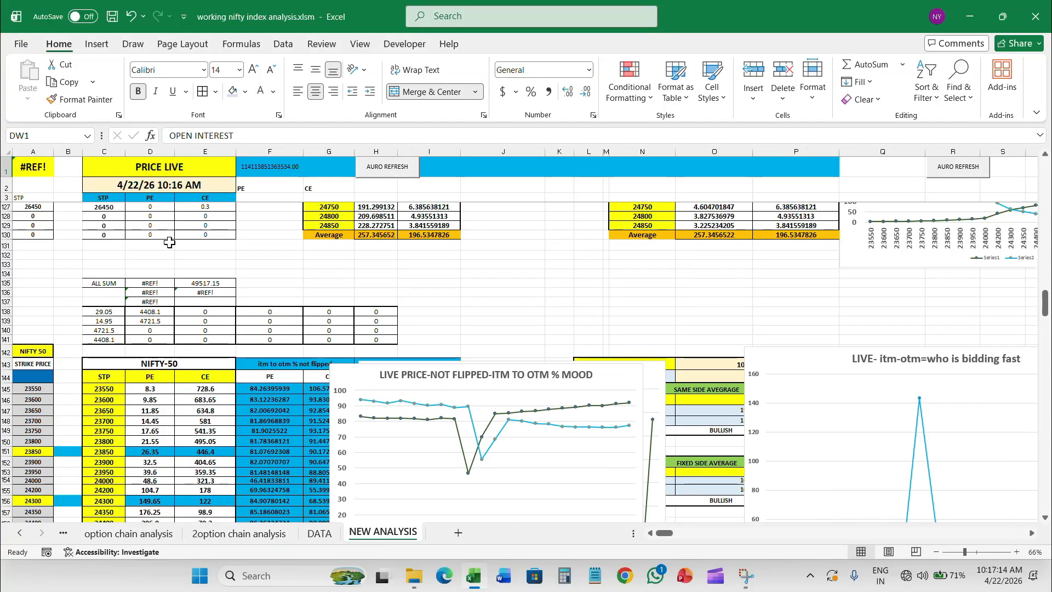
pyautogui.scroll(7, 170, 243)
pyautogui.moveTo(1045, 290); pyautogui.dragTo(1047, 185)
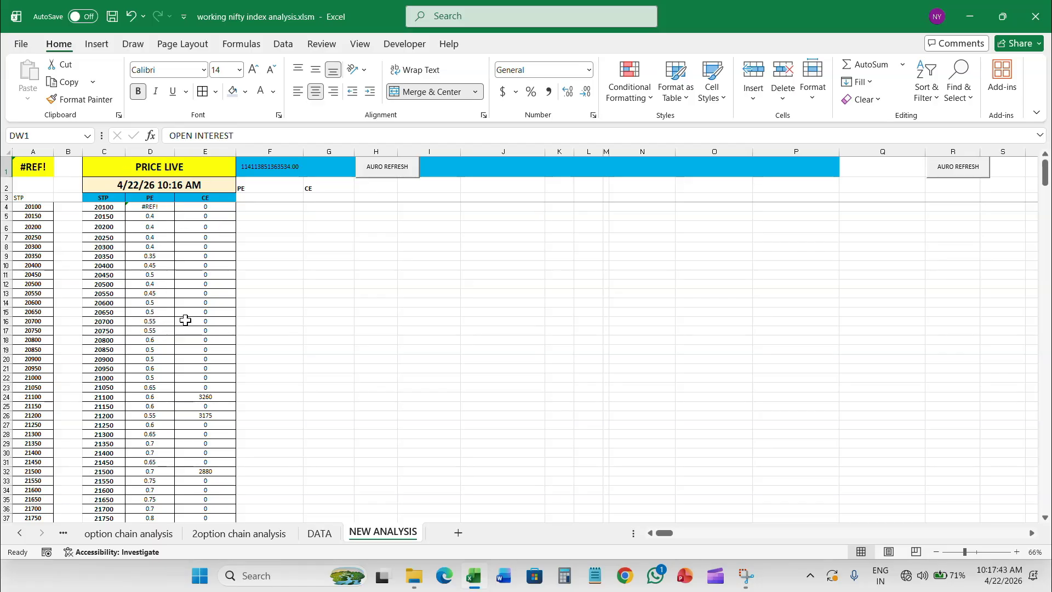
# Enter the heading STRIKE PRICE 1 in cell A3 of the 2option chain analysis sheet and widen column A to fit it
pyautogui.click(258, 538)
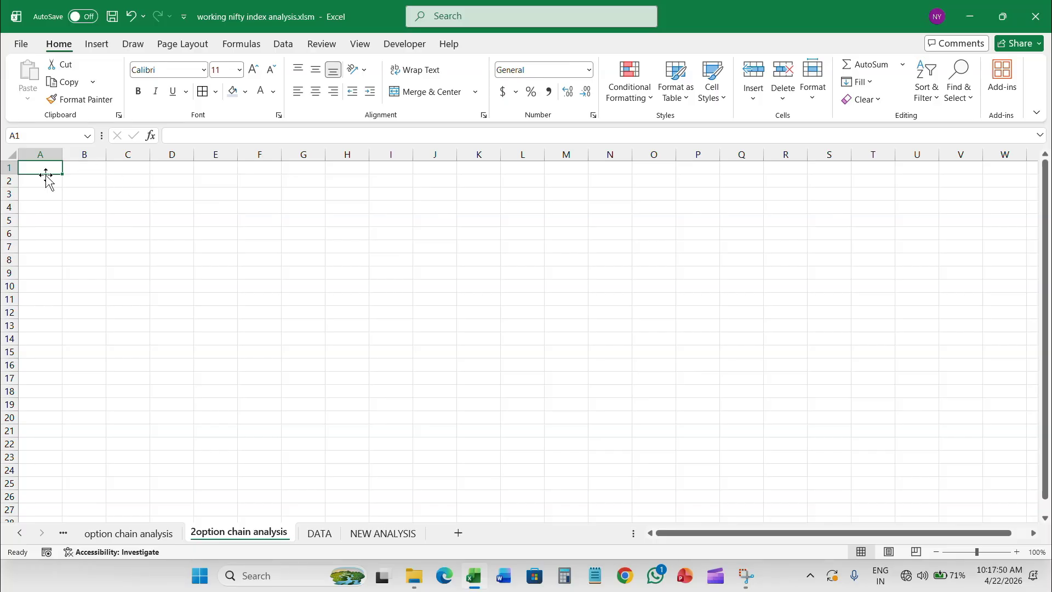
pyautogui.click(43, 193)
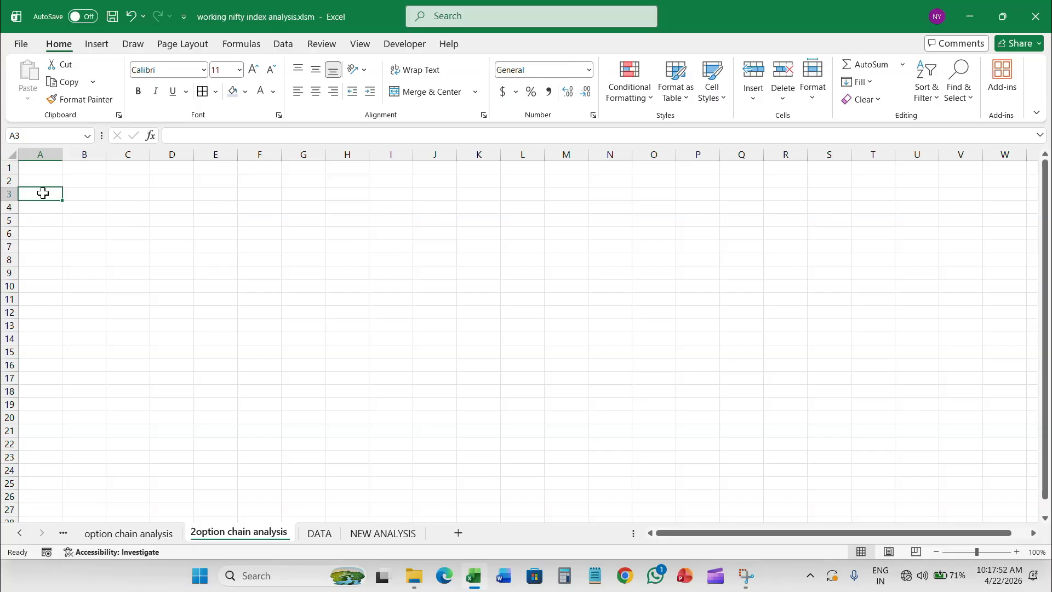
pyautogui.write('strike')
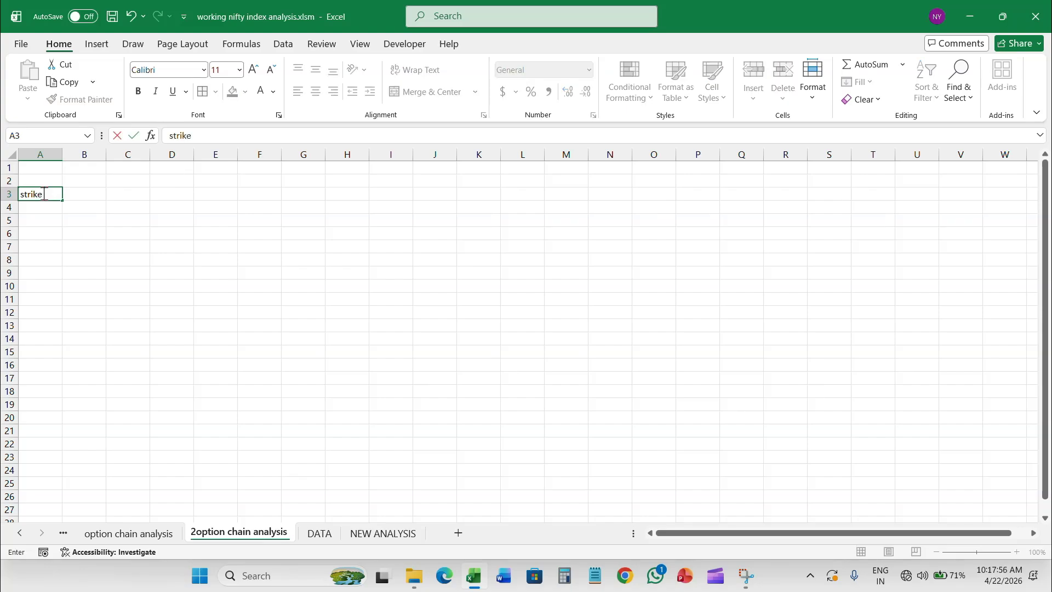
pyautogui.press('BackSpace')
pyautogui.press('BackSpace')
pyautogui.press('BackSpace')
pyautogui.press('BackSpace')
pyautogui.press('BackSpace')
pyautogui.press('BackSpace')
pyautogui.press('capslock')
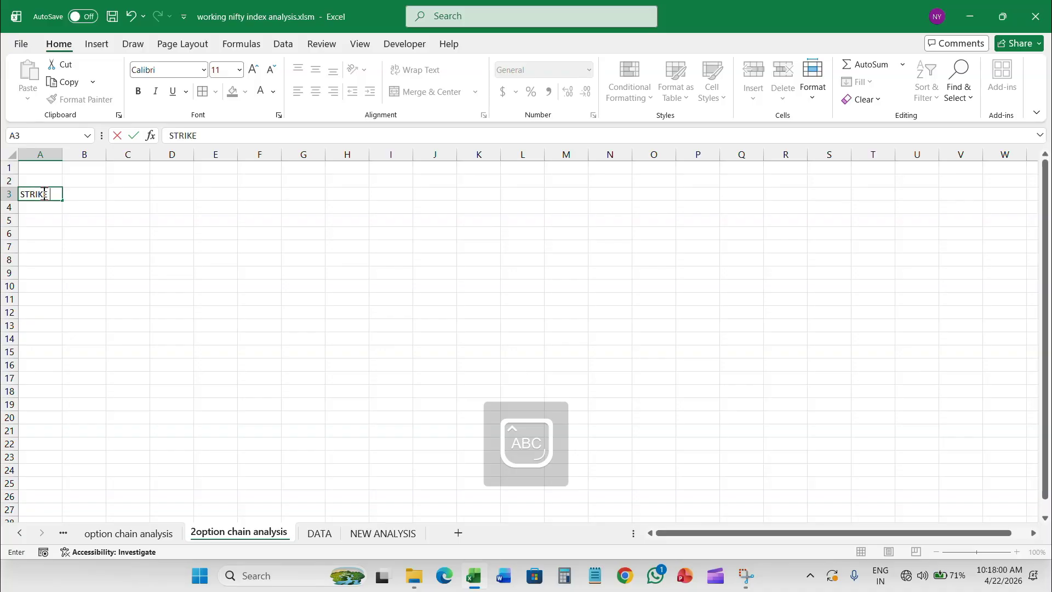
pyautogui.write('STRIKE PRICE 1')
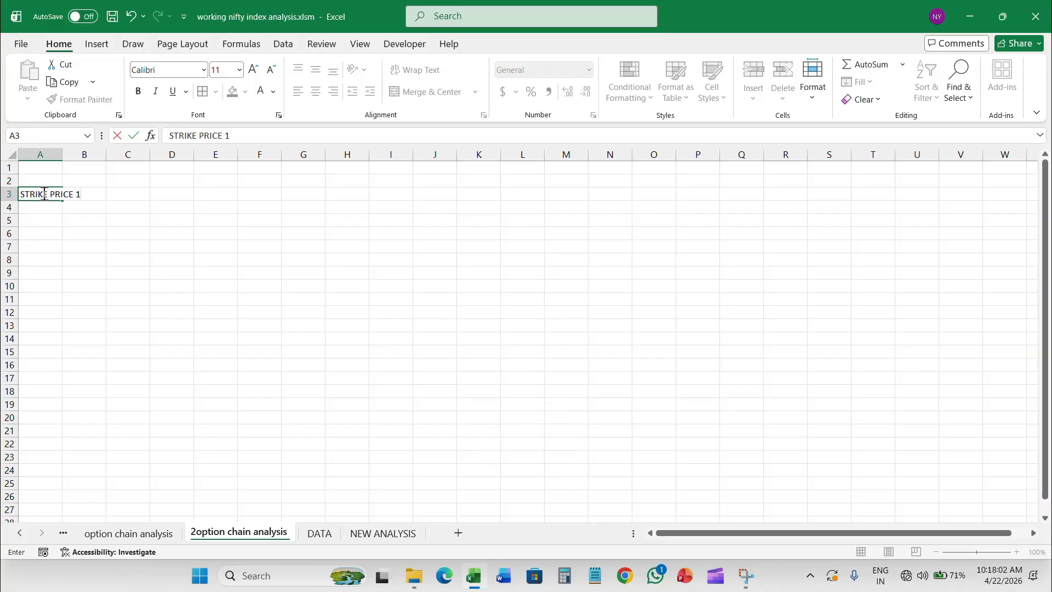
pyautogui.click(62, 151)
pyautogui.moveTo(62, 151); pyautogui.dragTo(91, 168)
# Enter the headings STRIKE PRICE 2, PUT DATA and CALL DATA in cells C3, D3 and E3
pyautogui.click(124, 193)
pyautogui.click(161, 193)
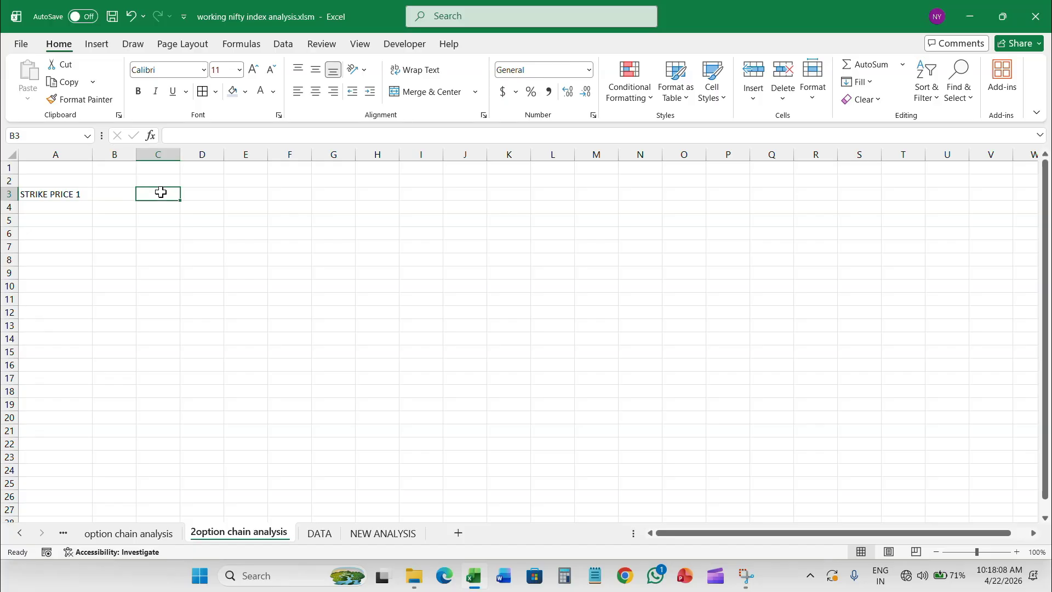
pyautogui.write('STRIK')
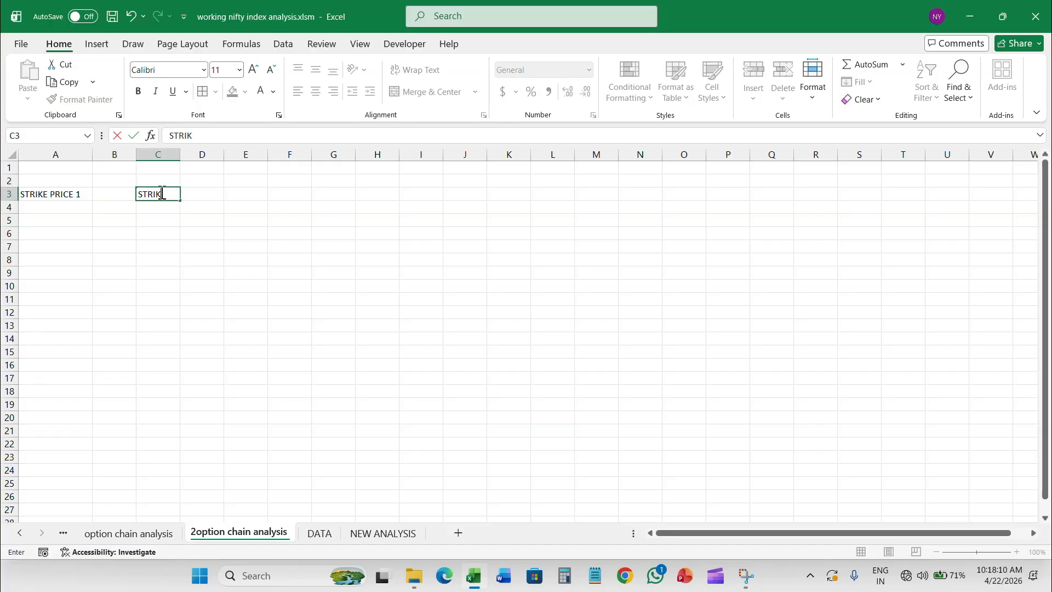
pyautogui.write('E PRICE 2')
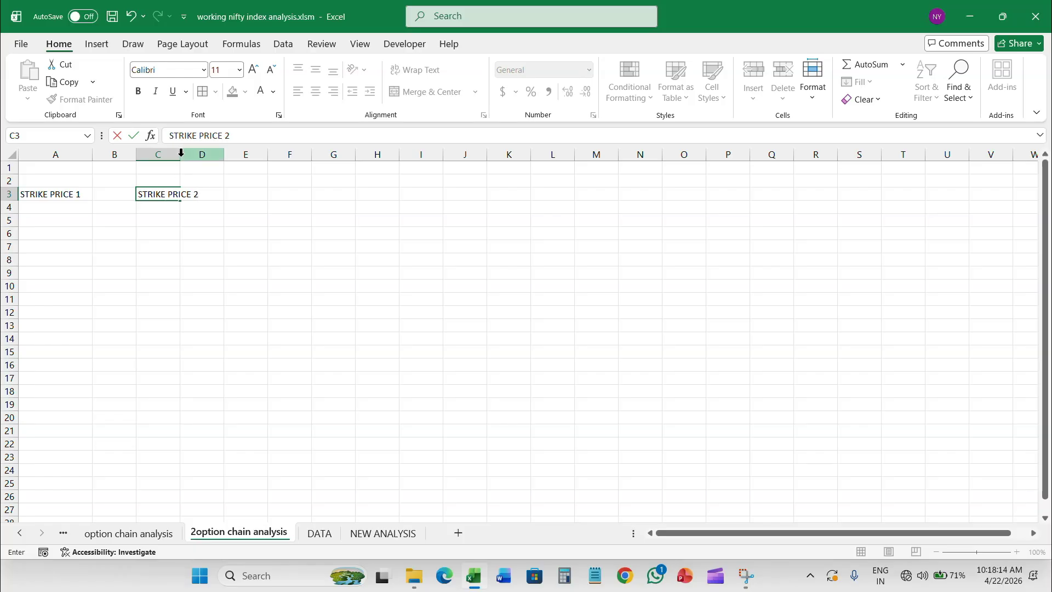
pyautogui.click(217, 192)
pyautogui.press('Return')
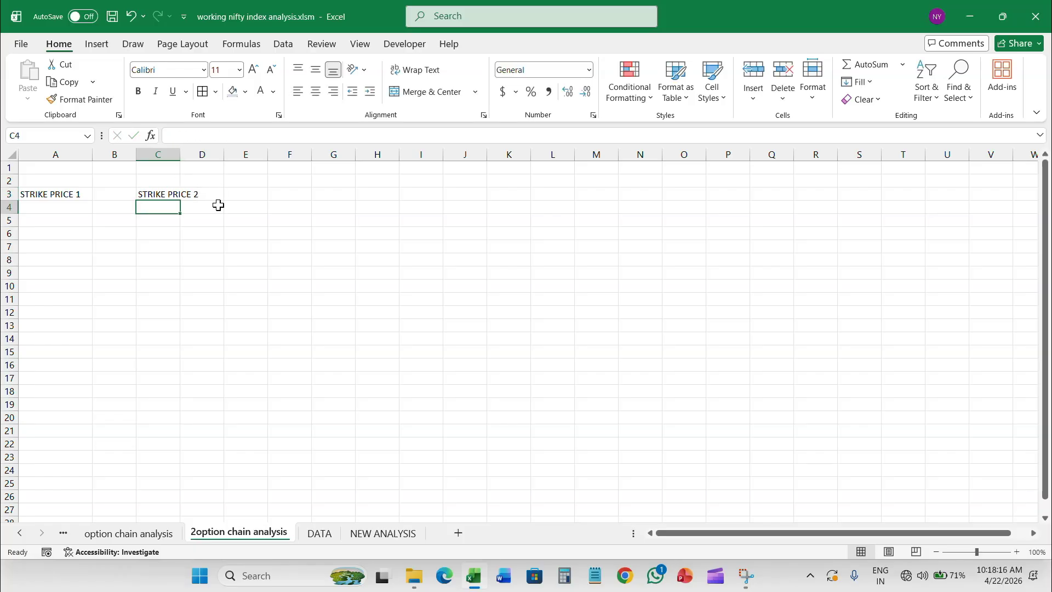
pyautogui.click(217, 195)
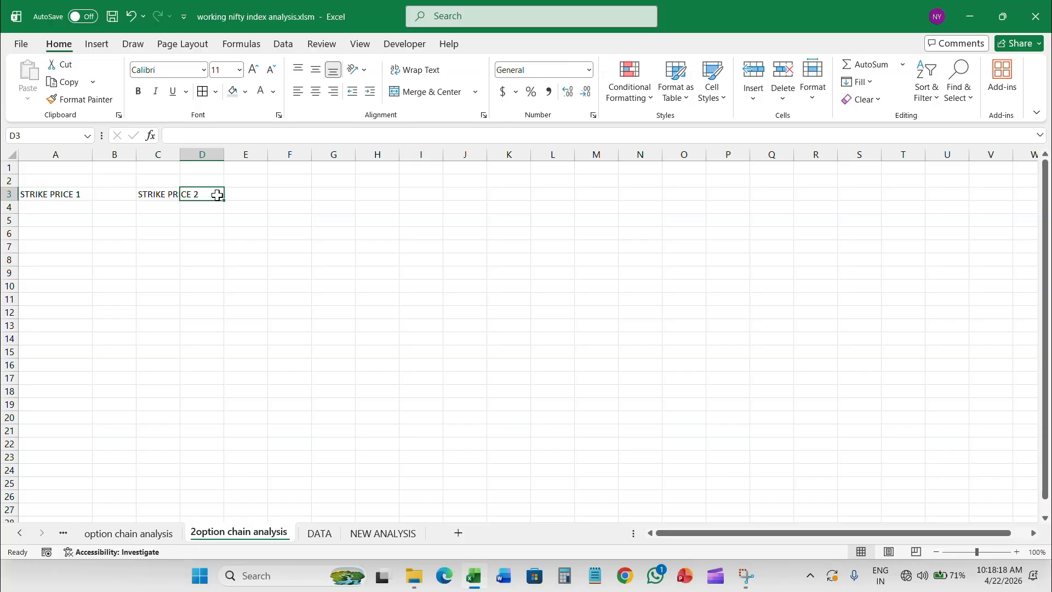
pyautogui.write('PT')
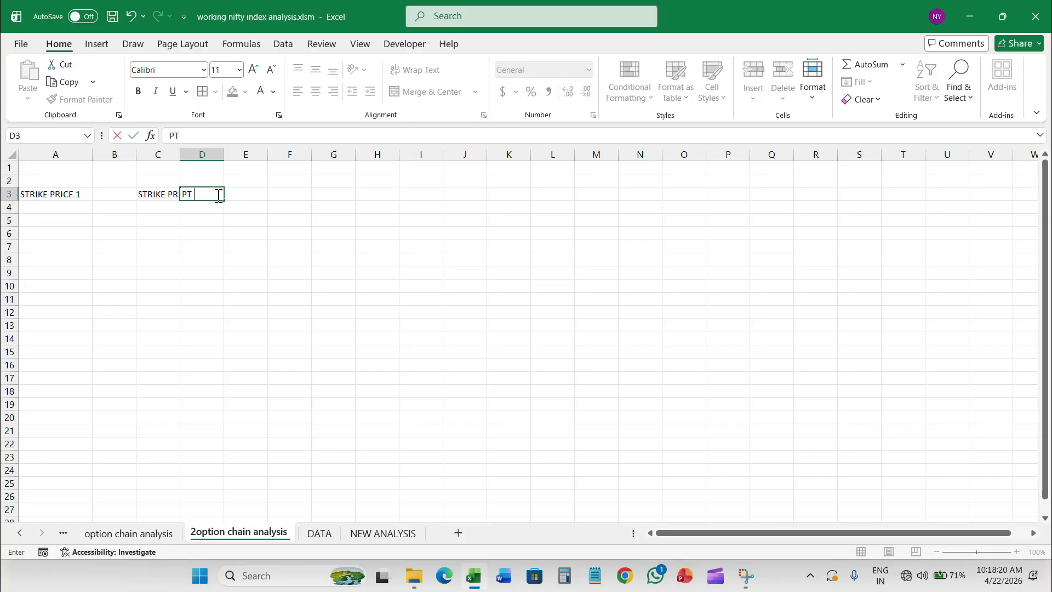
pyautogui.write('UT DATA')
pyautogui.press('Tab')
pyautogui.write('CA')
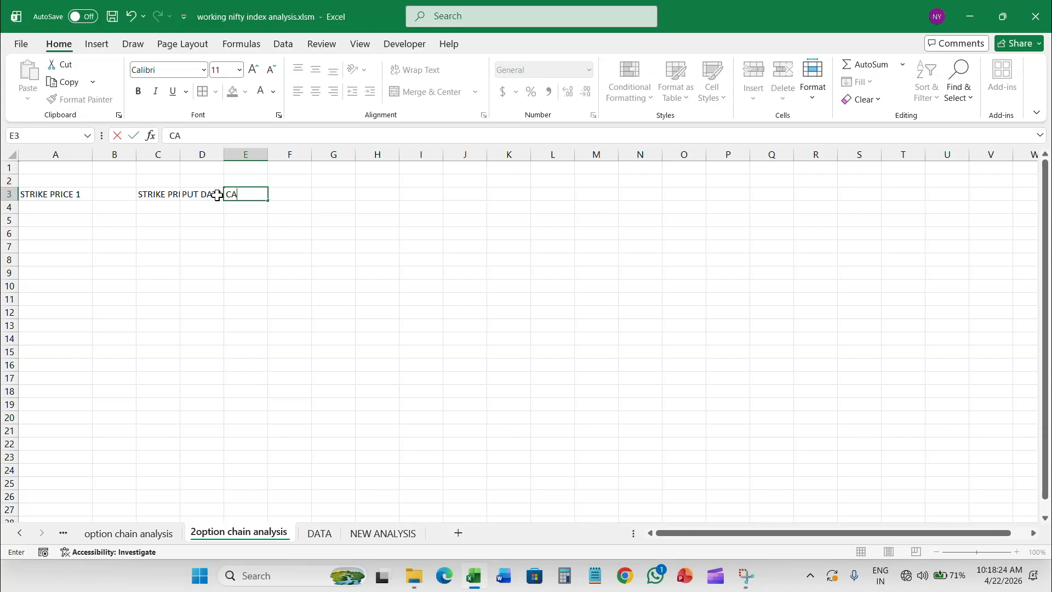
pyautogui.write('LL DATA')
pyautogui.click(189, 324)
# Merge and centre cells C1:E2 above the headings and enter the title OPEN INTEREST ANALYSIS
pyautogui.click(144, 166)
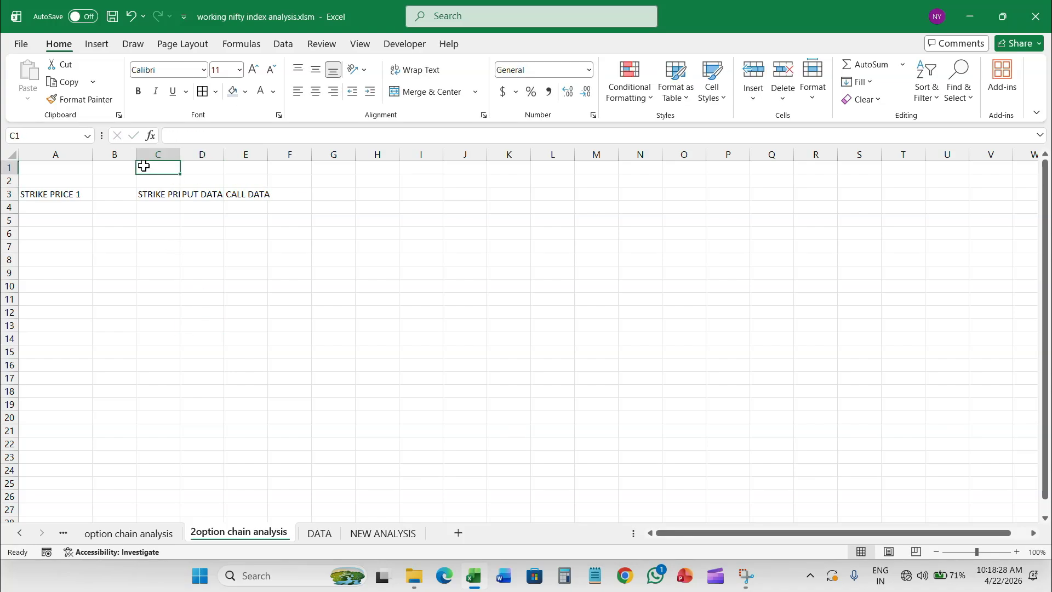
pyautogui.moveTo(144, 167); pyautogui.dragTo(240, 176)
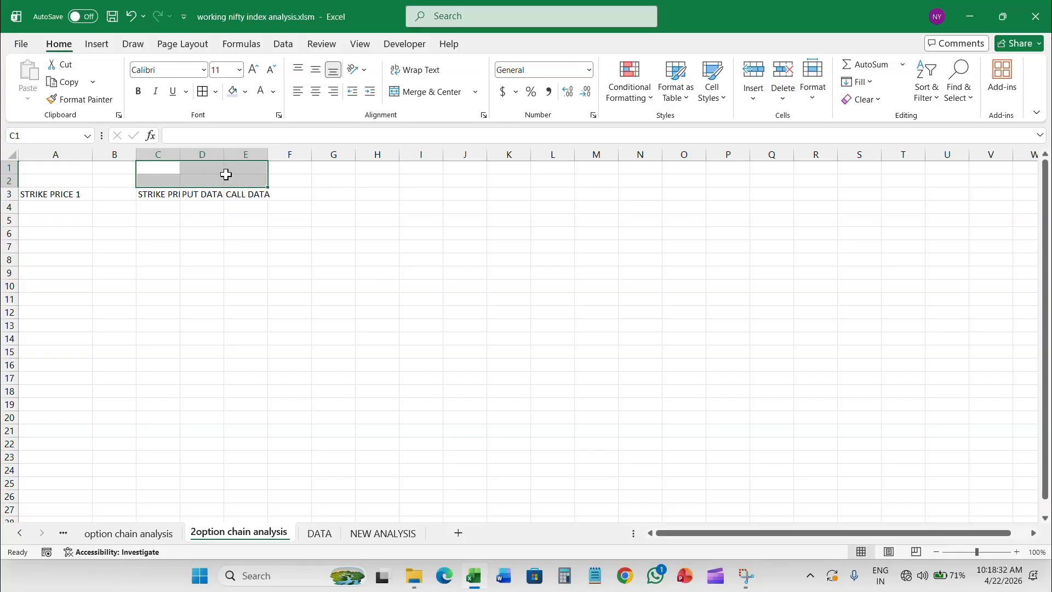
pyautogui.click(157, 171)
pyautogui.moveTo(159, 169); pyautogui.dragTo(258, 181)
pyautogui.click(444, 97)
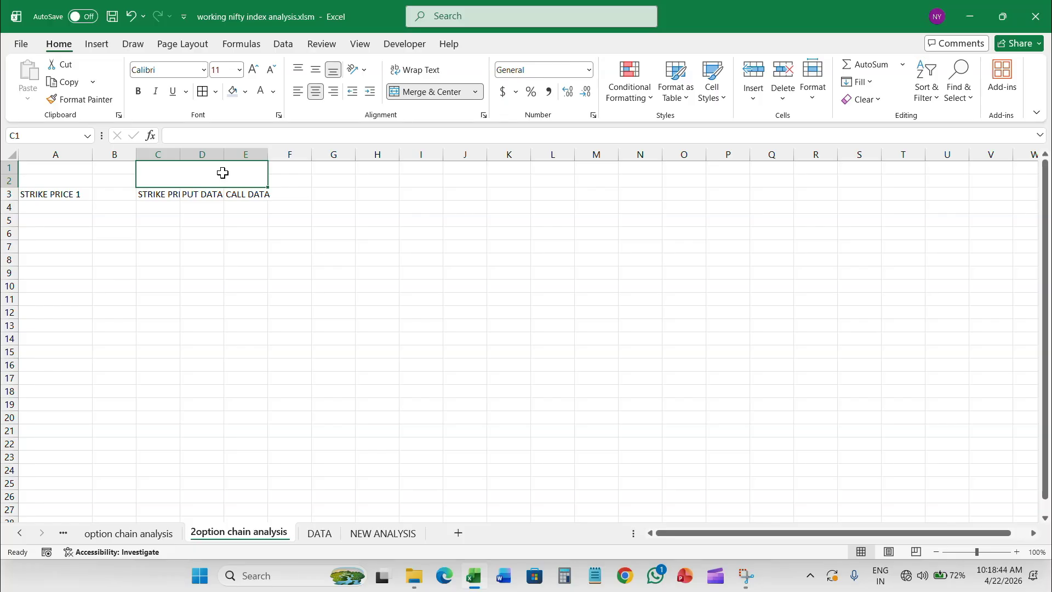
pyautogui.write('OPEN IN')
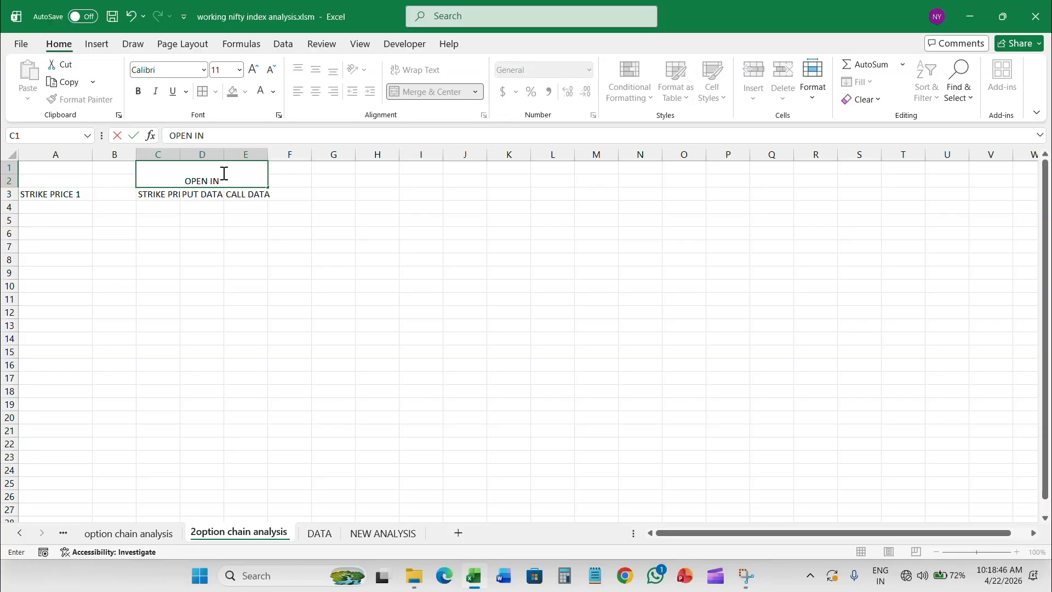
pyautogui.write('TEREST ANALYSIS')
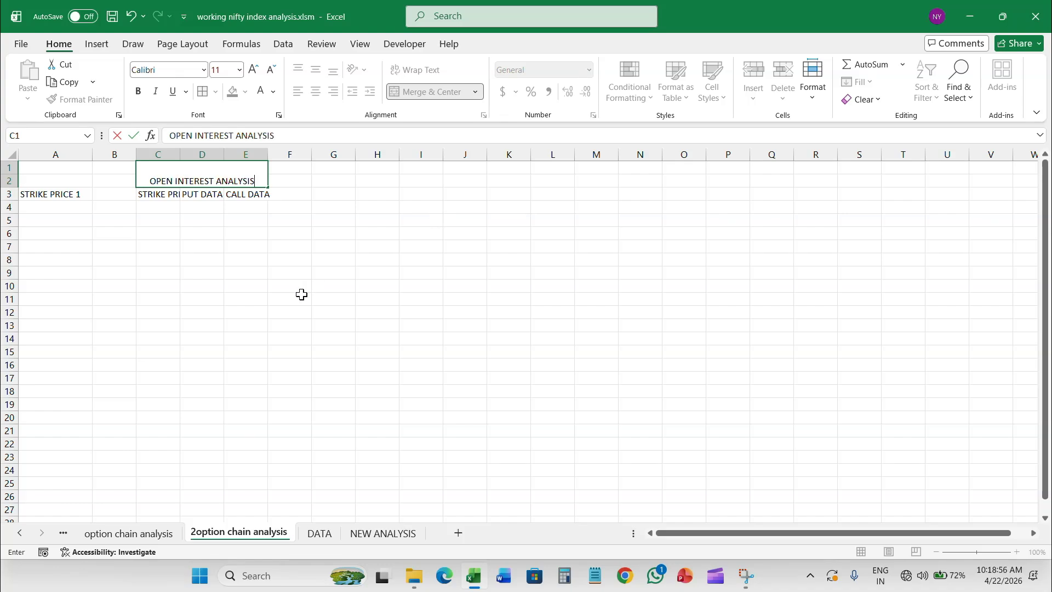
pyautogui.click(226, 291)
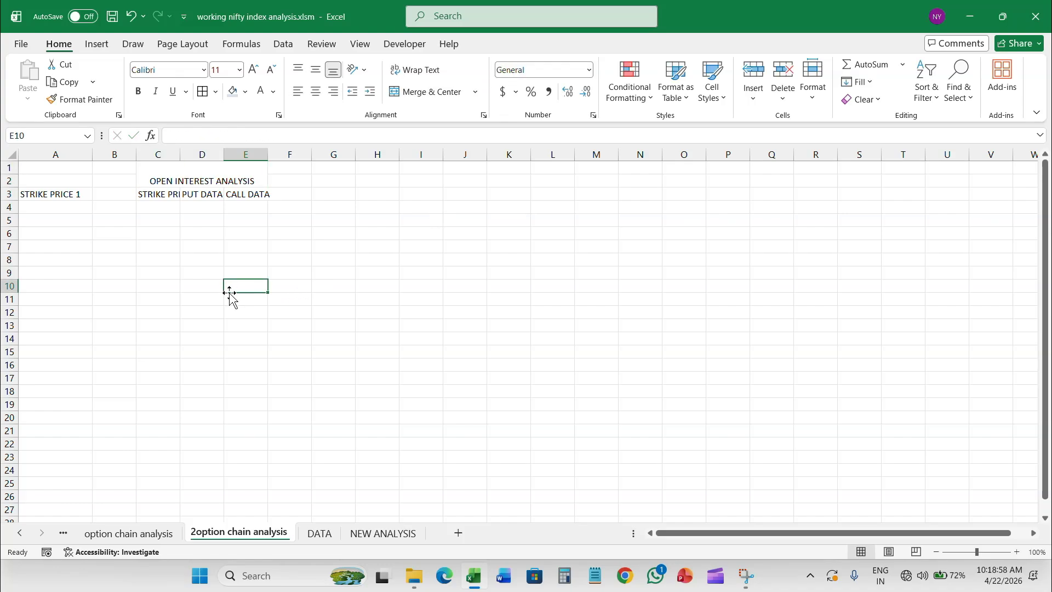
# Widen columns C, D and E so that their headings fit fully
pyautogui.moveTo(178, 149); pyautogui.dragTo(212, 151)
pyautogui.moveTo(255, 156); pyautogui.dragTo(365, 156)
pyautogui.click(174, 285)
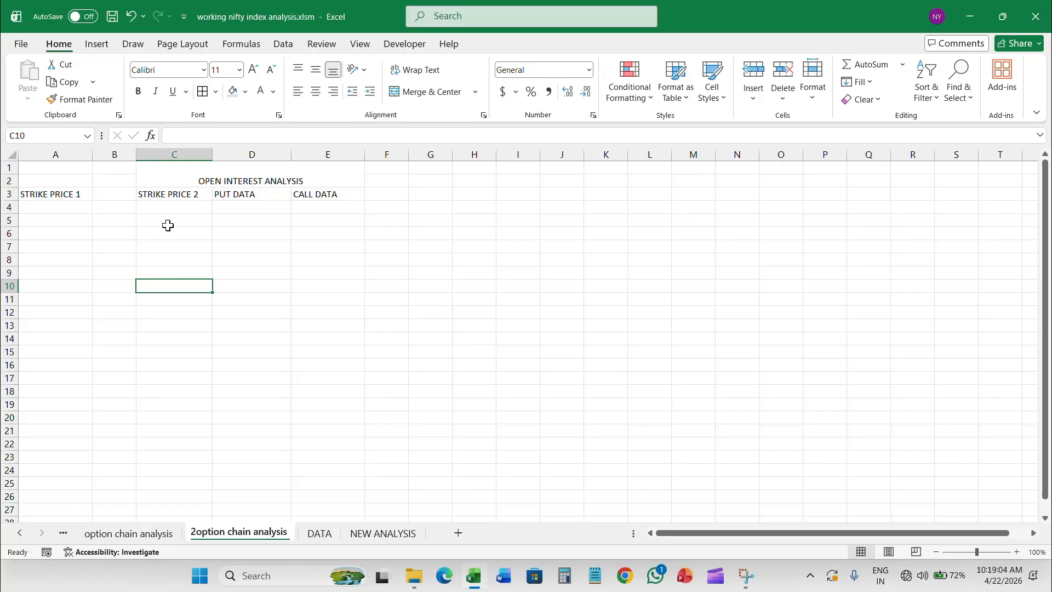
# Centre the OPEN INTEREST ANALYSIS title vertically and the C3:E3 headings horizontally, with borders around all cells in C1:E3 and A3
pyautogui.moveTo(156, 164); pyautogui.dragTo(301, 191)
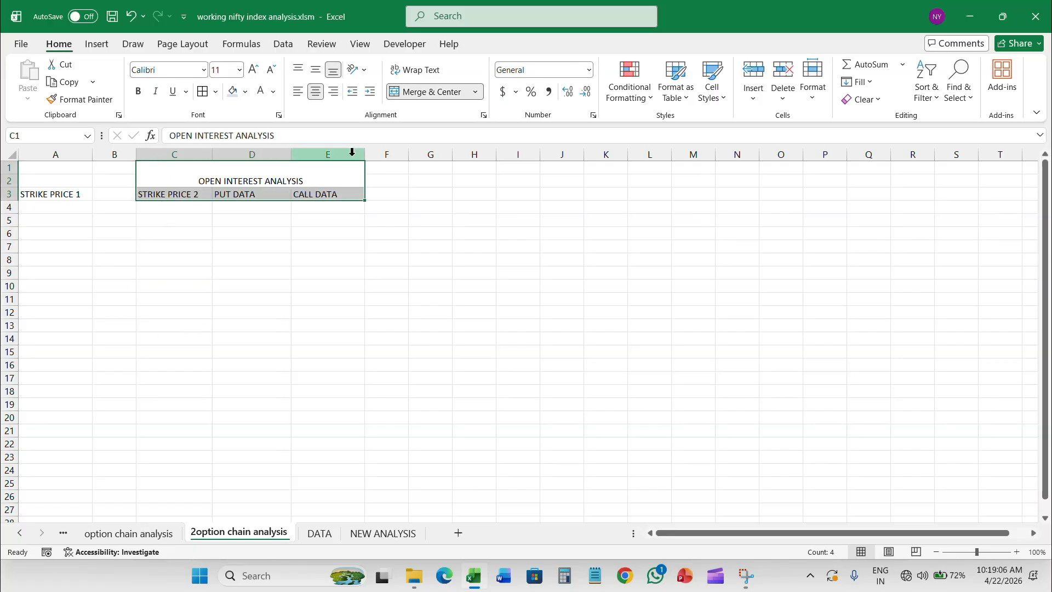
pyautogui.click(321, 73)
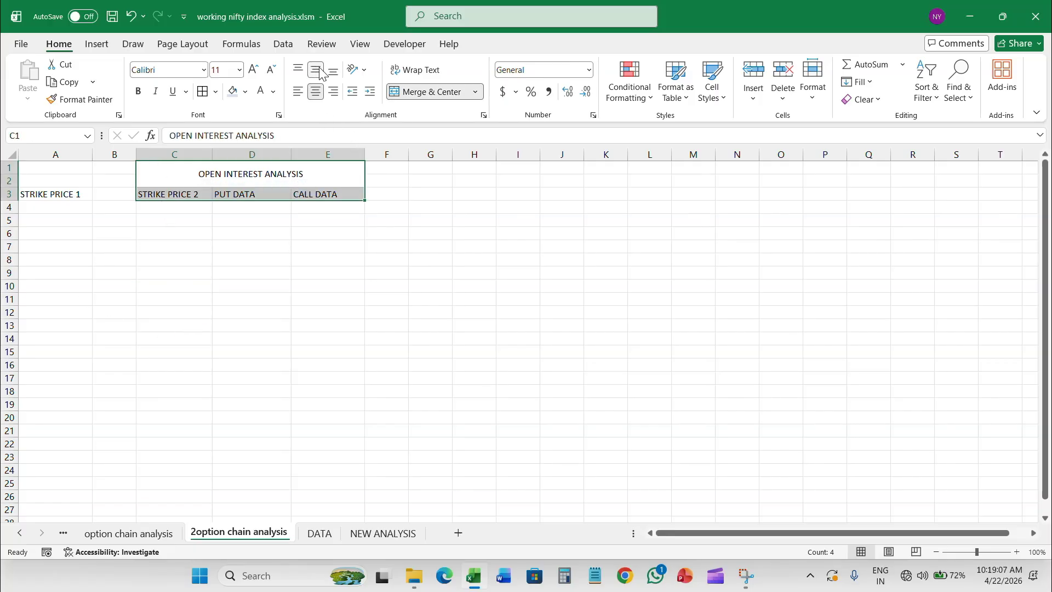
pyautogui.click(203, 91)
pyautogui.click(216, 282)
pyautogui.click(86, 194)
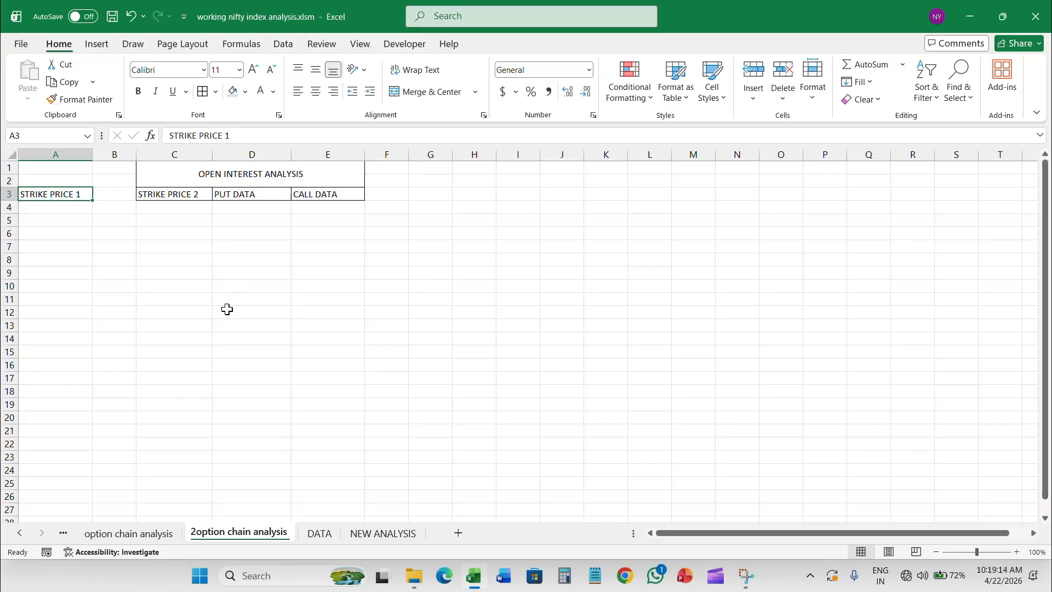
pyautogui.moveTo(196, 195); pyautogui.dragTo(307, 195)
pyautogui.click(315, 92)
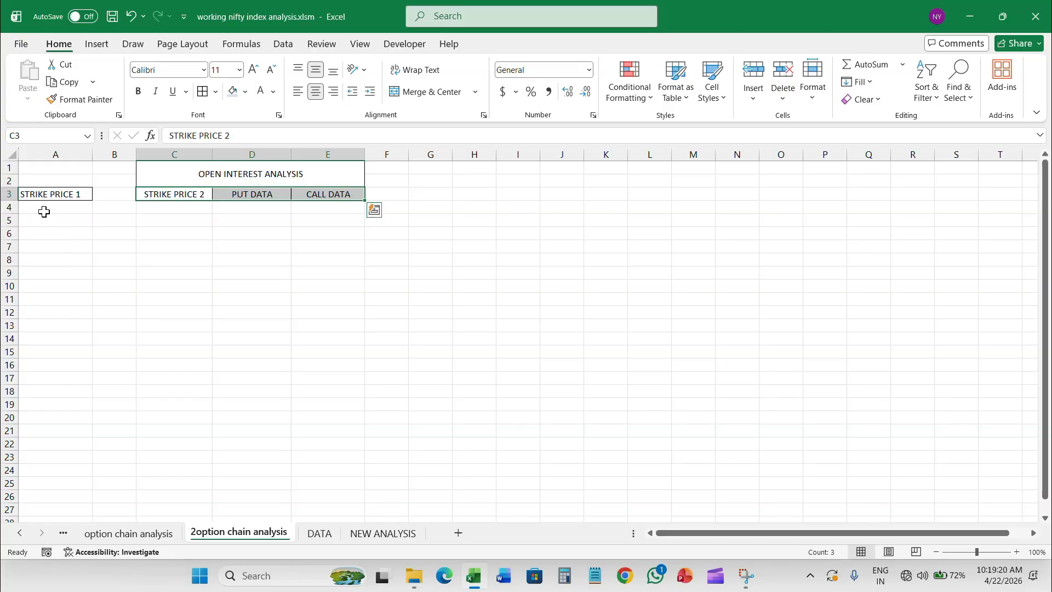
# Link cell A4 under STRIKE PRICE 1 to the first PE strike price, cell B2 of the option chain analysis sheet
pyautogui.click(77, 210)
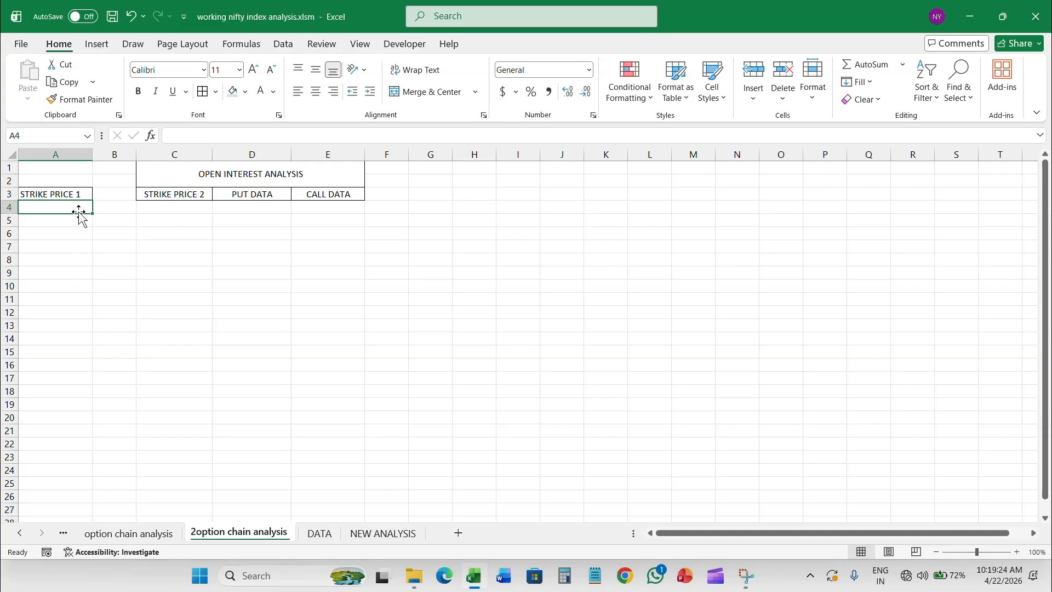
pyautogui.write('=')
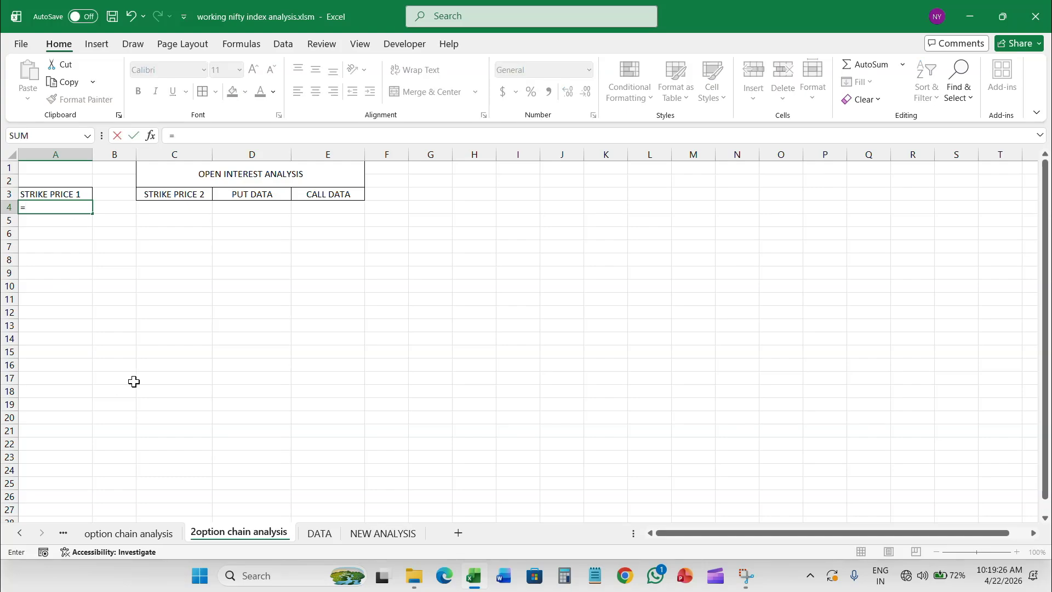
pyautogui.click(127, 535)
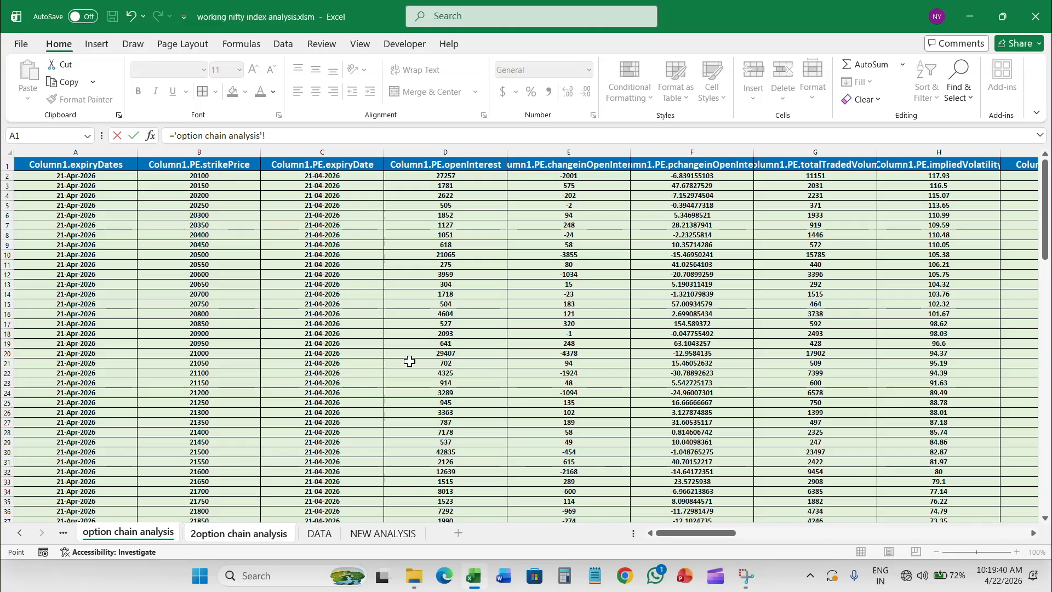
pyautogui.hscroll(10, 544, 363)
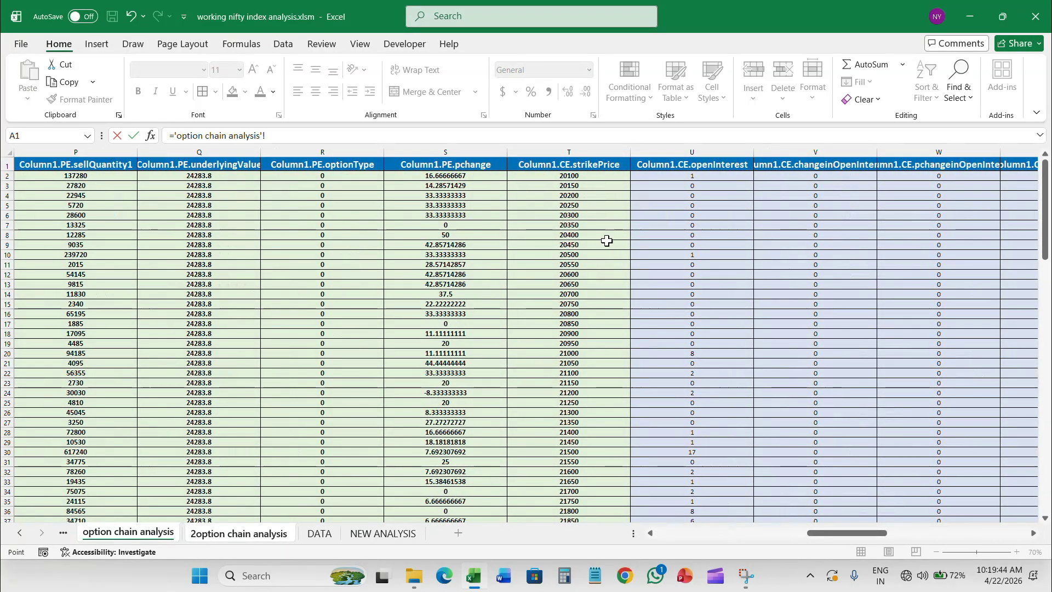
pyautogui.hscroll(-10, 606, 207)
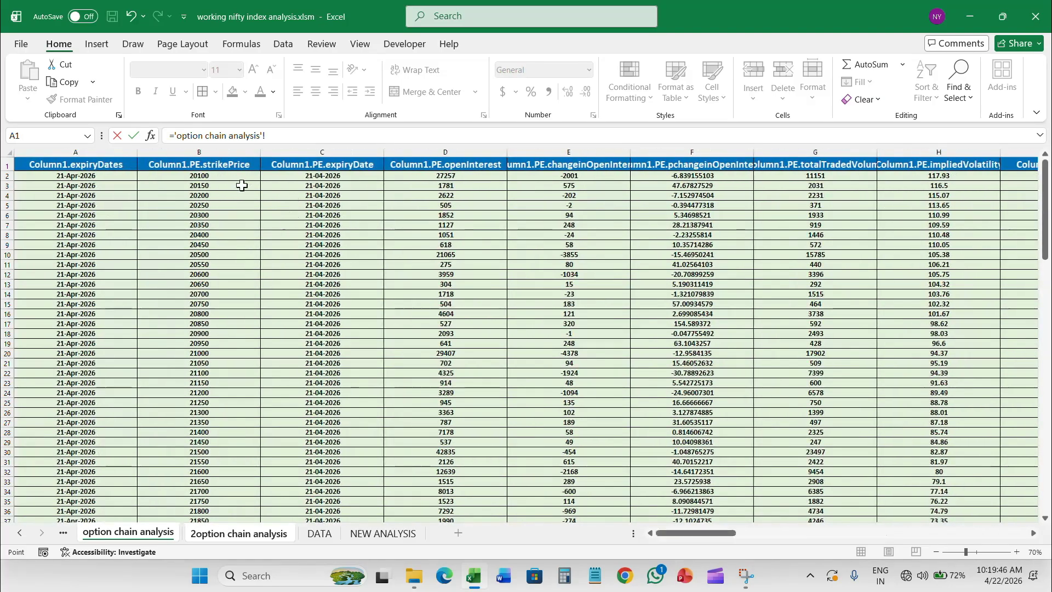
pyautogui.click(234, 177)
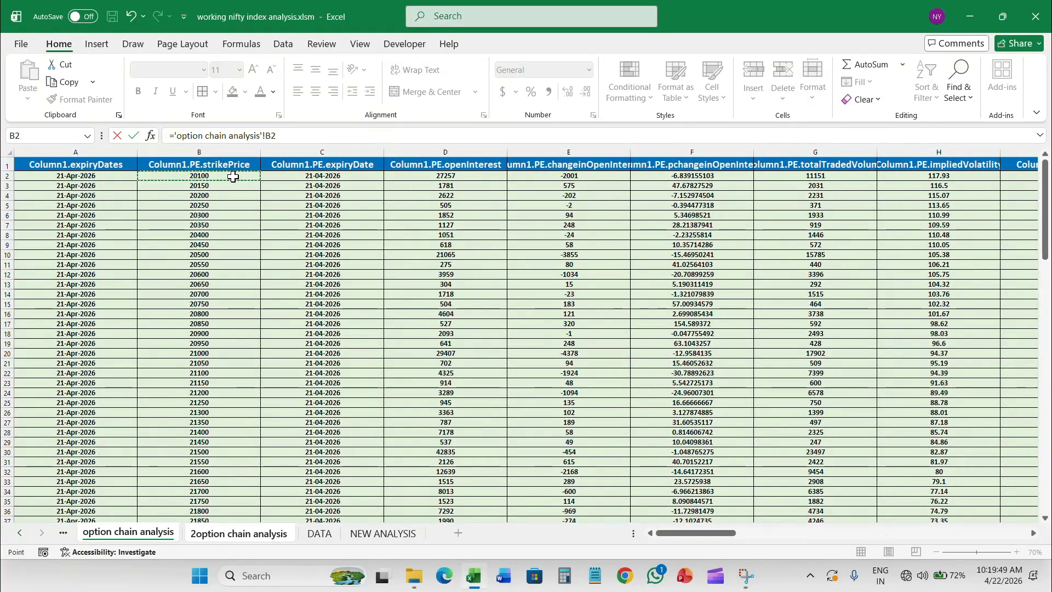
pyautogui.press('Return')
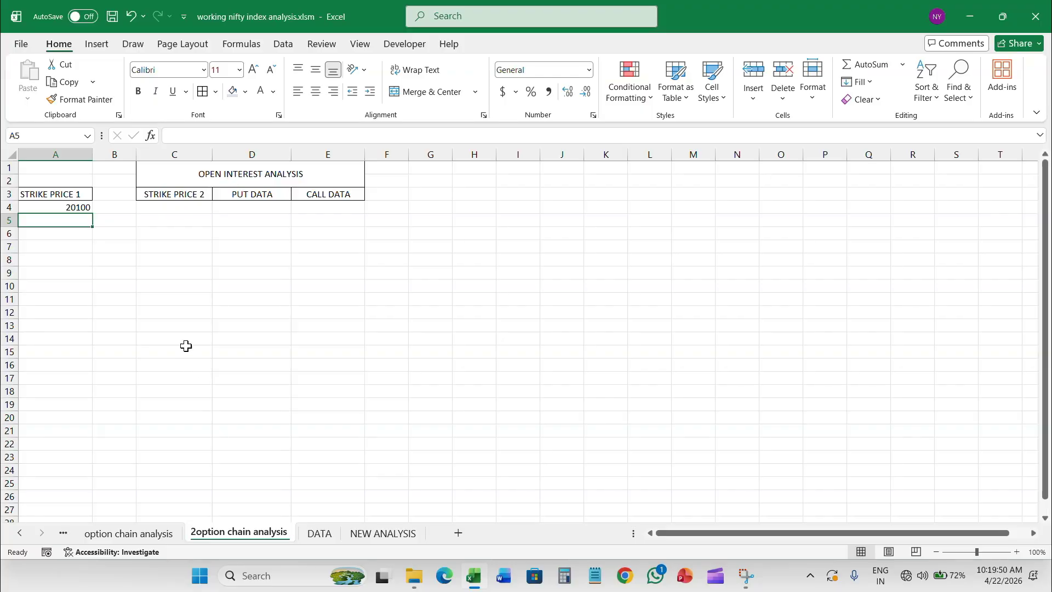
pyautogui.click(77, 207)
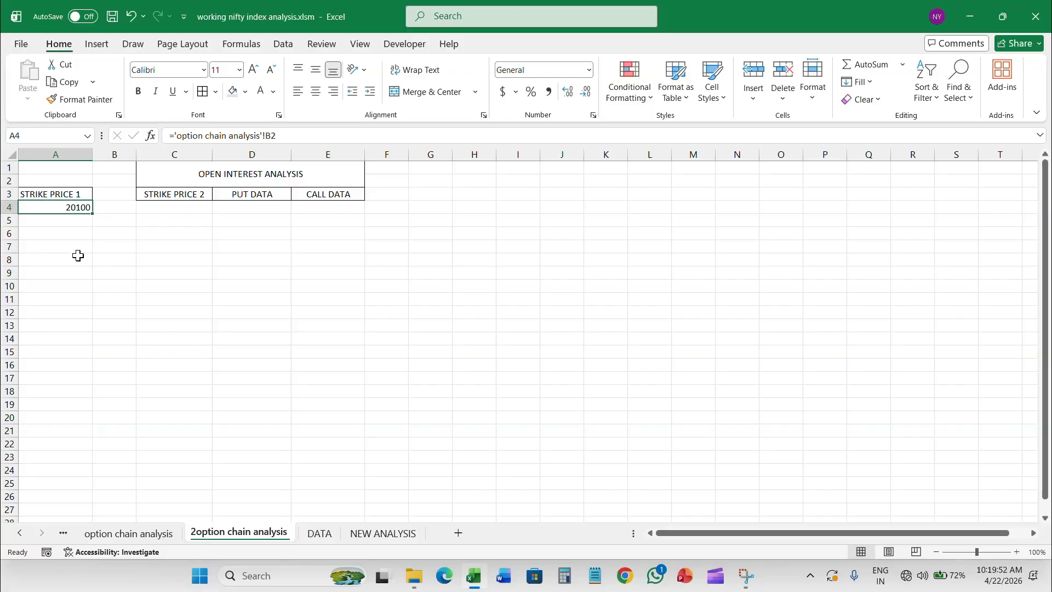
# Link cell C4 under STRIKE PRICE 2 to cell B2 of the option chain analysis sheet
pyautogui.click(189, 207)
pyautogui.write('=')
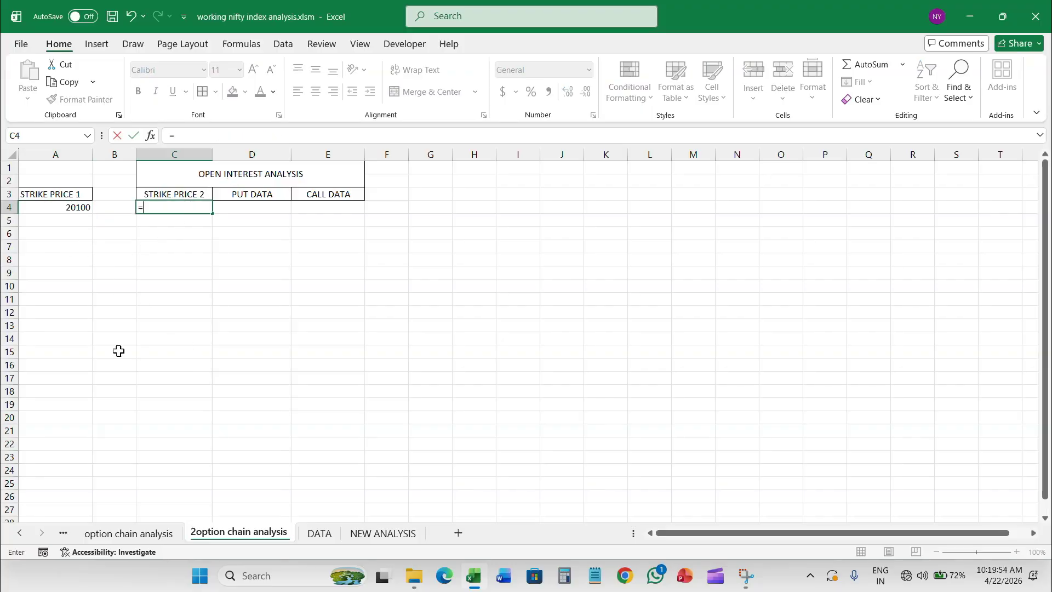
pyautogui.click(145, 535)
pyautogui.click(230, 175)
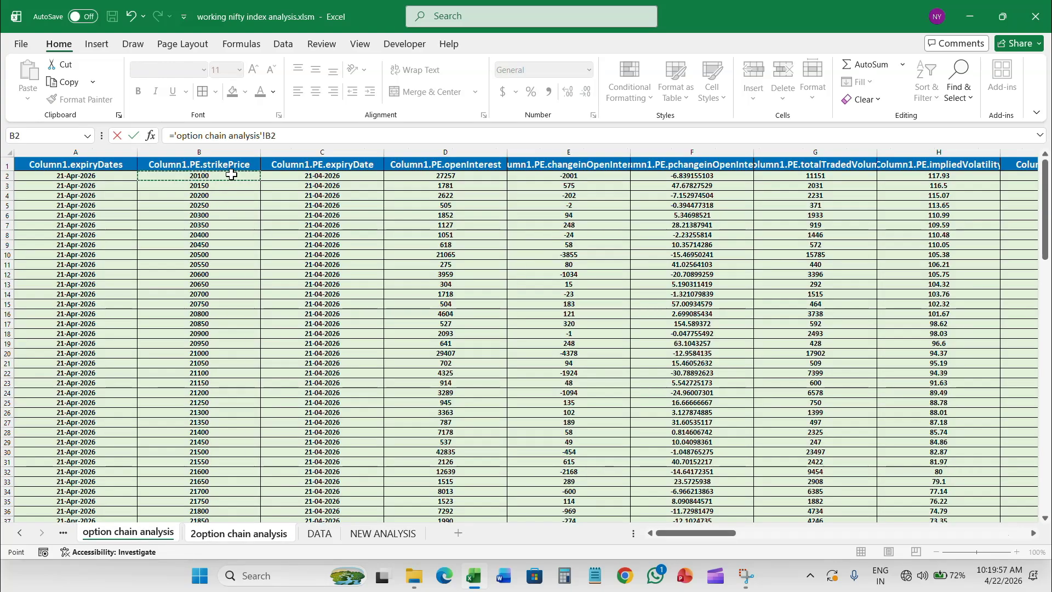
pyautogui.press('Return')
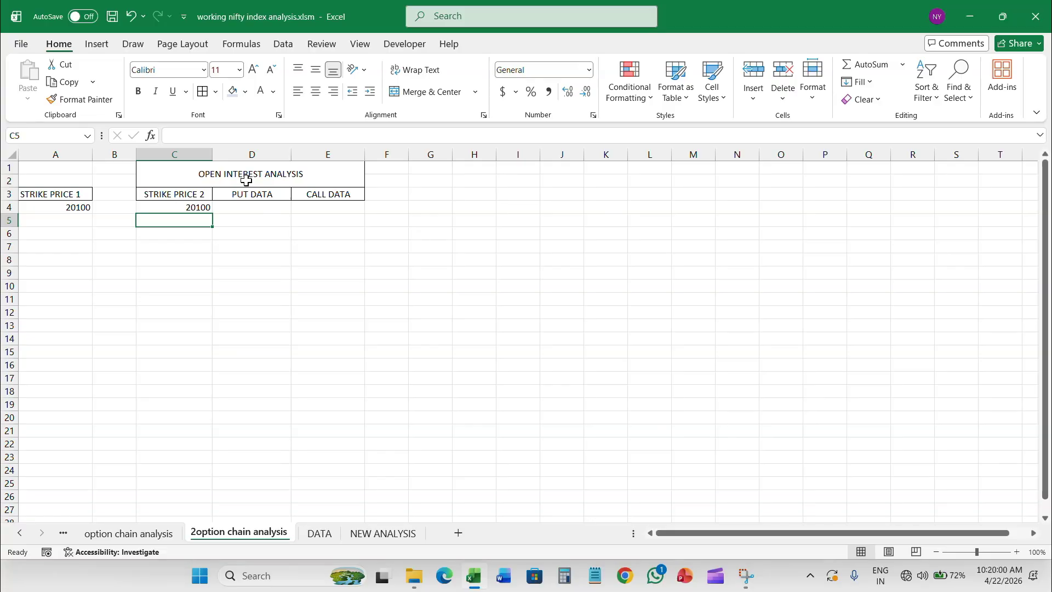
# Link cell D4 under PUT DATA to the first PE open interest value, cell D2 of the option chain analysis sheet
pyautogui.click(254, 208)
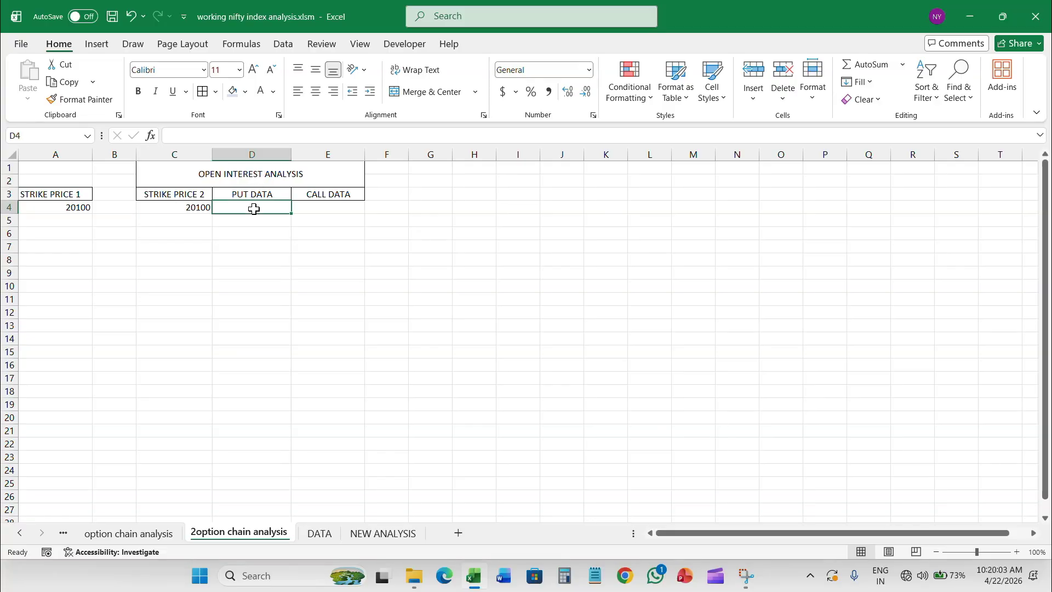
pyautogui.write('=')
pyautogui.click(132, 533)
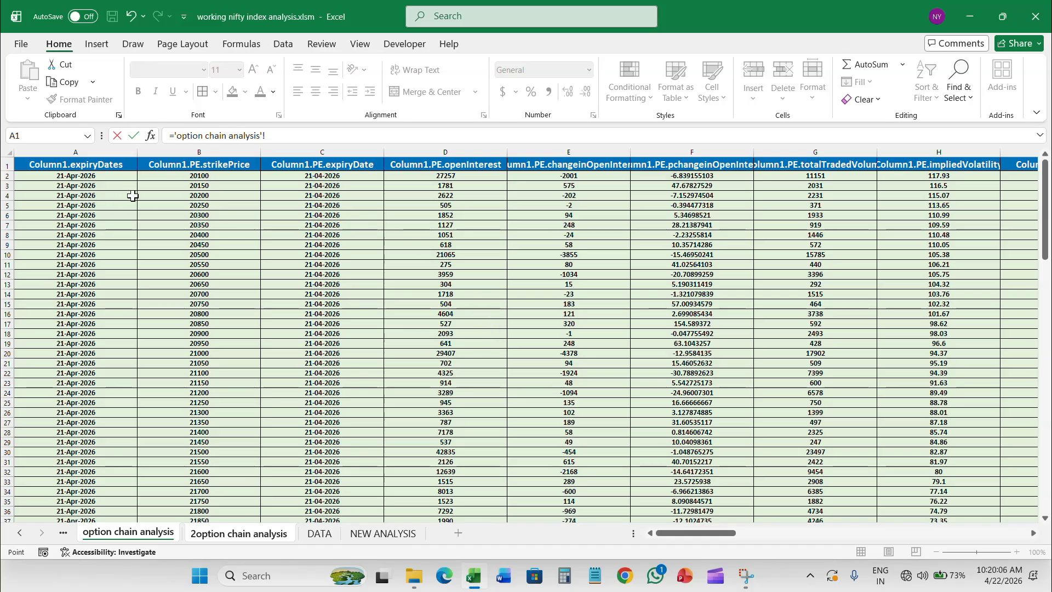
pyautogui.click(470, 175)
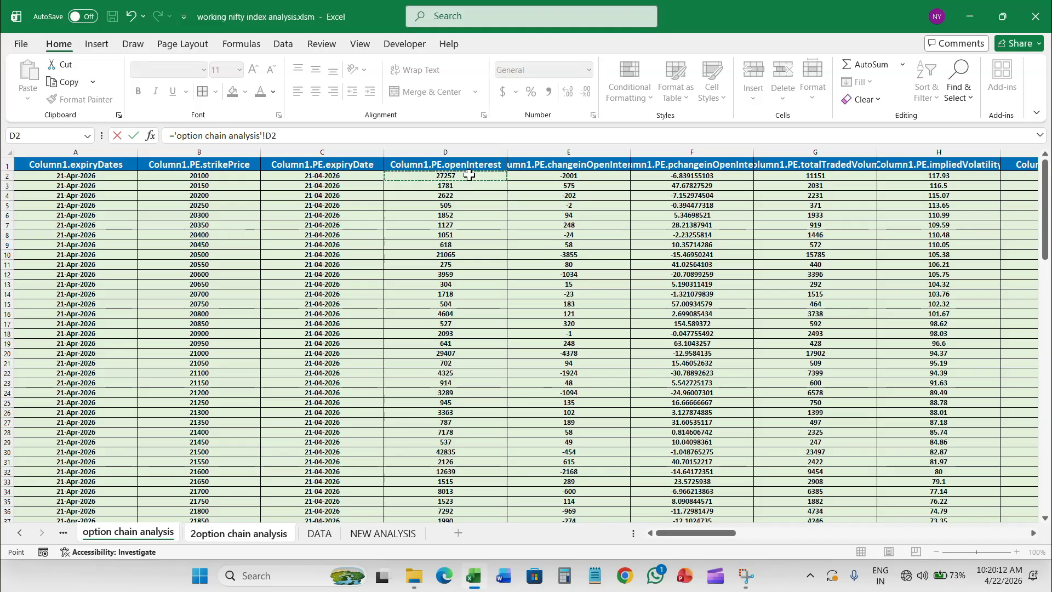
pyautogui.press('Return')
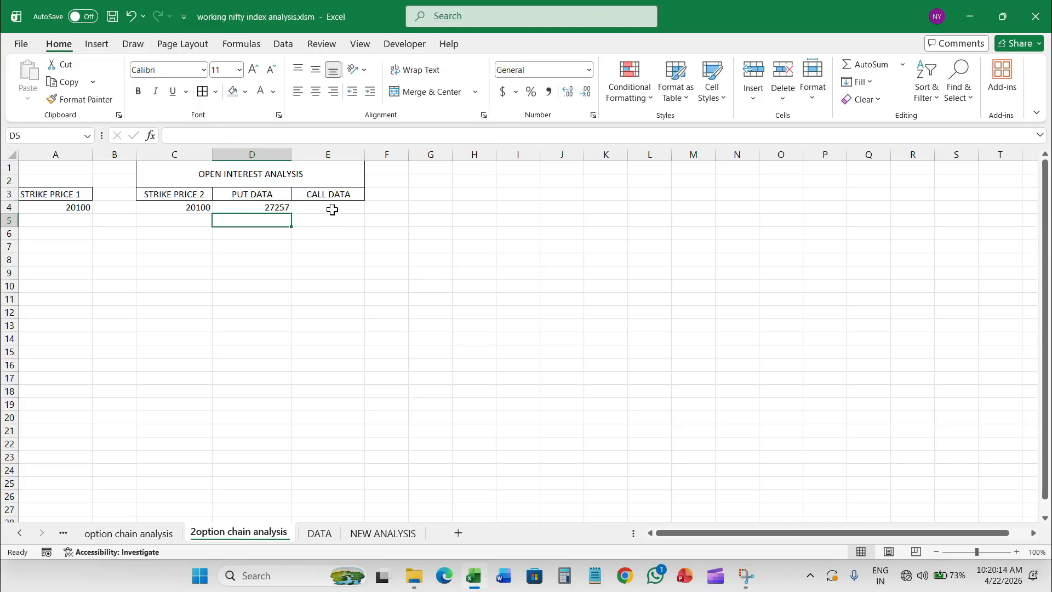
# Link cell E4 under CALL DATA to the first CE open interest value, cell U2 of the option chain analysis sheet
pyautogui.click(332, 210)
pyautogui.write('=')
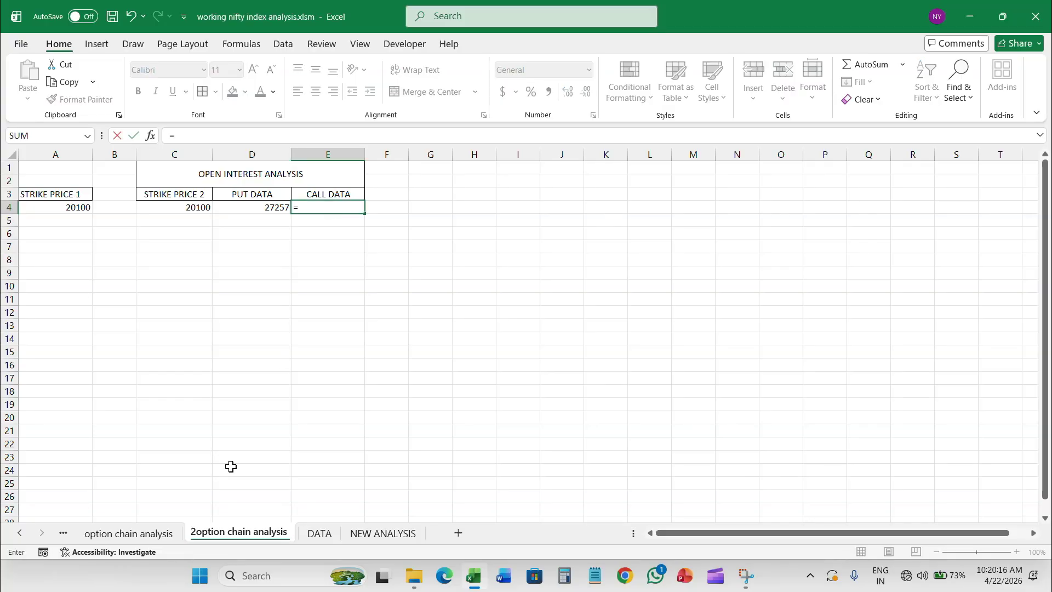
pyautogui.click(157, 535)
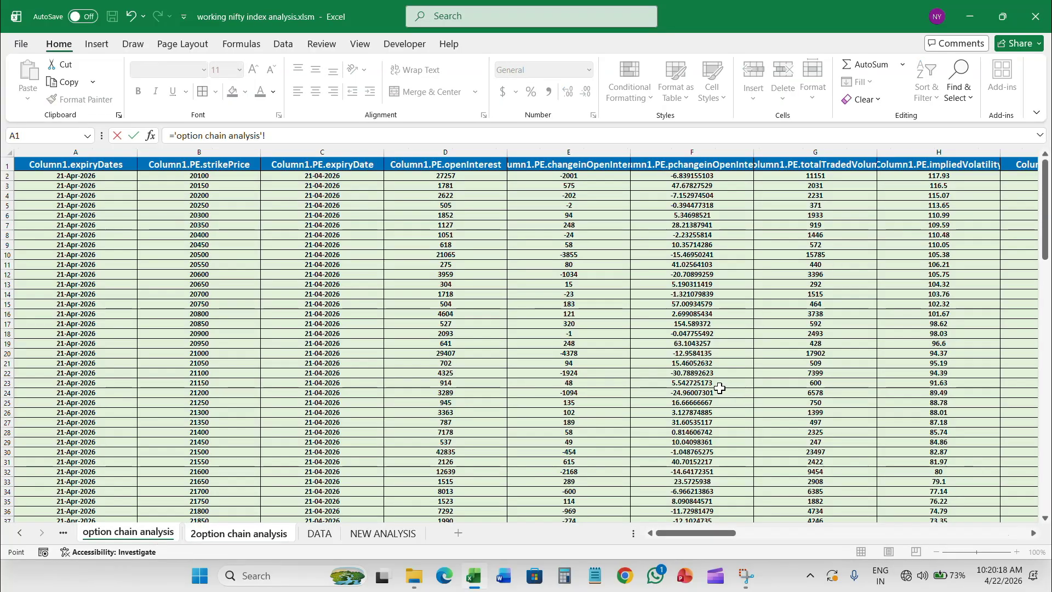
pyautogui.hscroll(6, 668, 360)
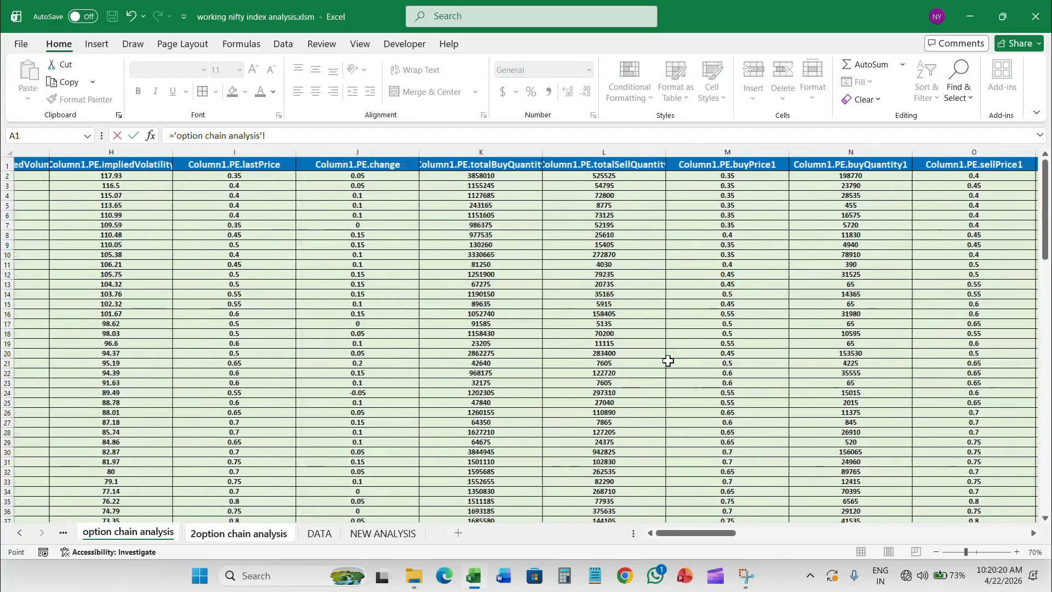
pyautogui.hscroll(5, 668, 361)
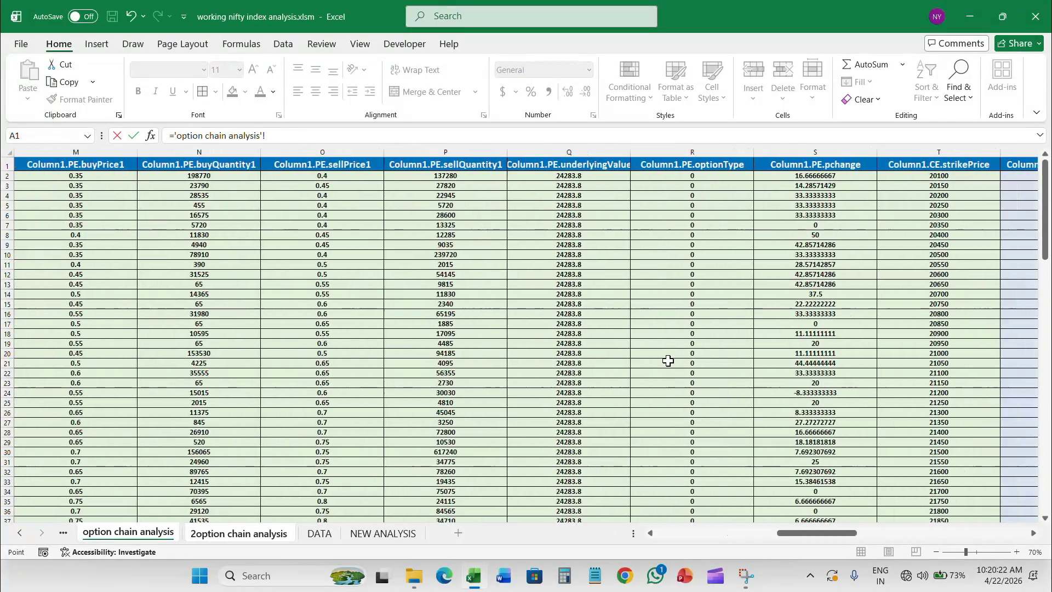
pyautogui.hscroll(7, 668, 361)
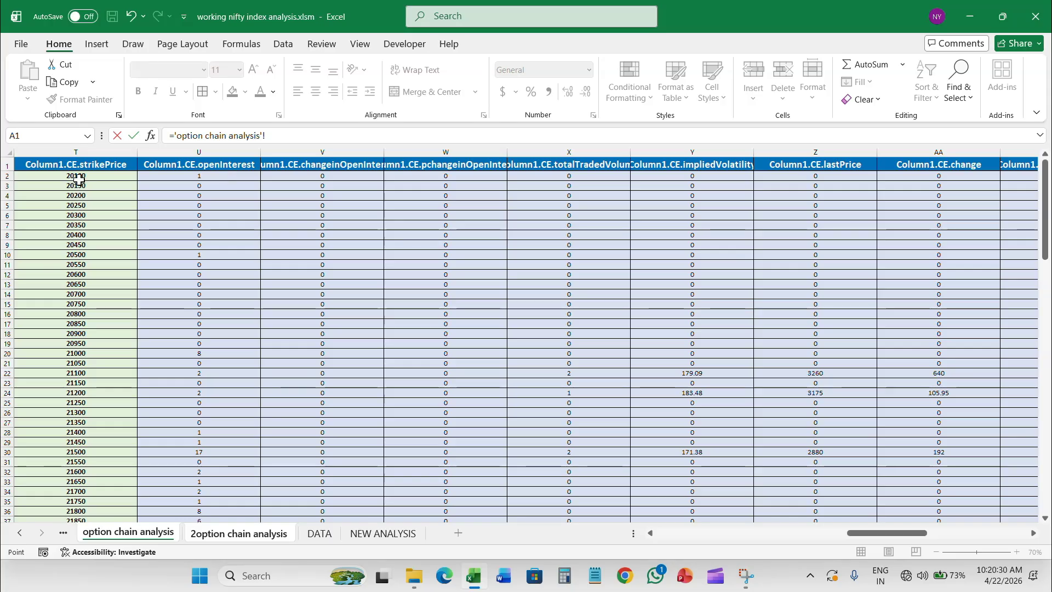
pyautogui.click(228, 175)
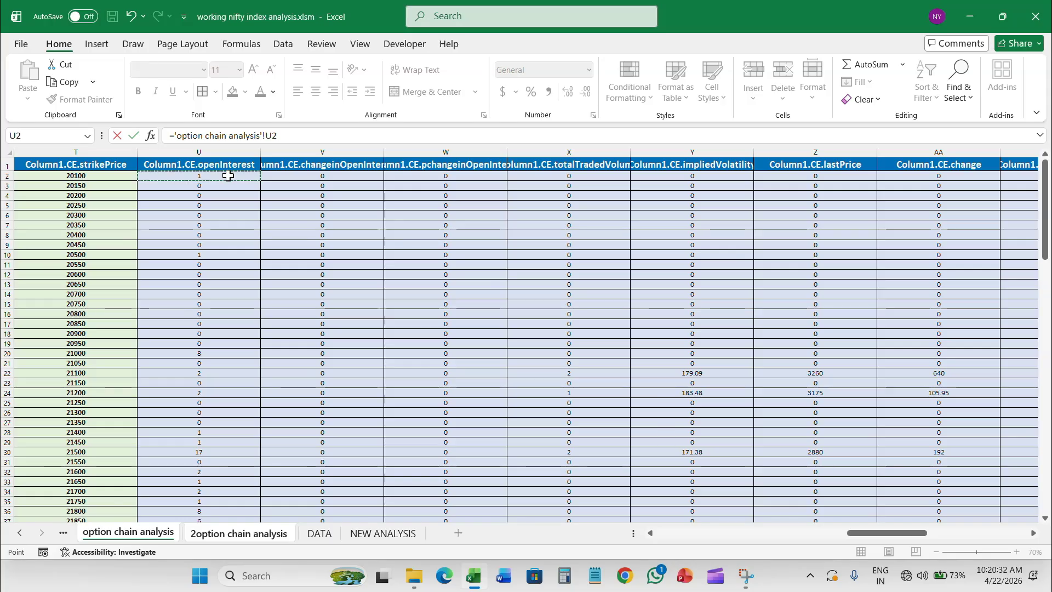
pyautogui.press('Return')
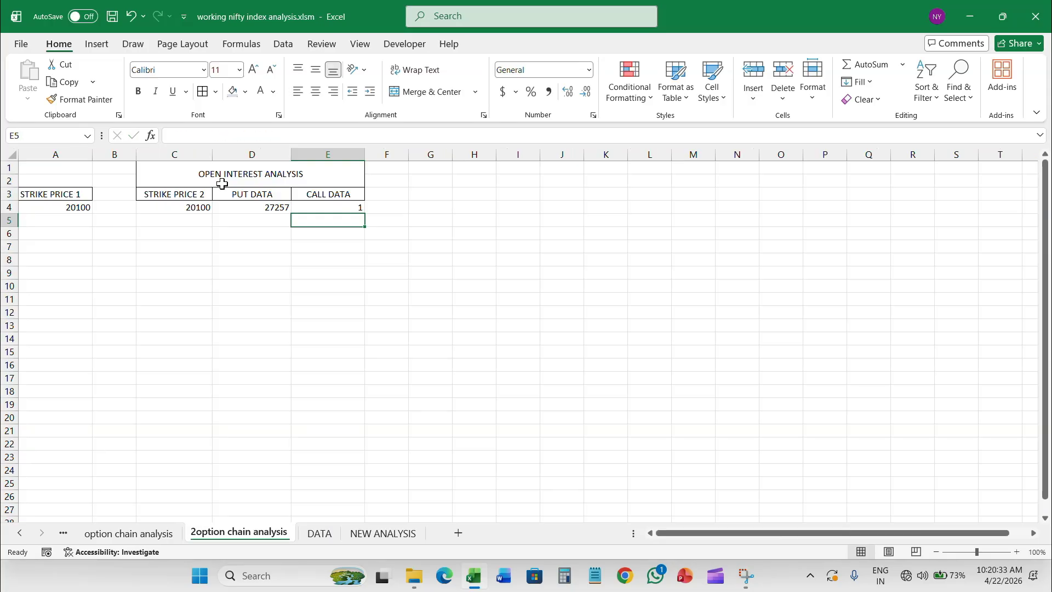
# Format cells A4 and C4:E4 with borders, horizontal and vertical centring, and bold text
pyautogui.click(61, 206)
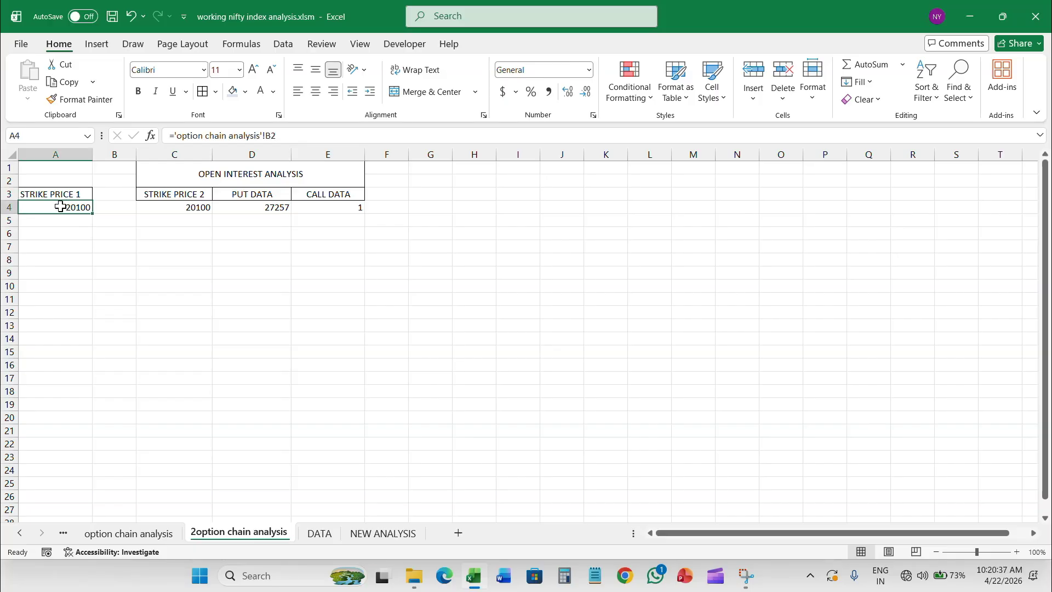
pyautogui.keyDown('ctrl'); pyautogui.click(168, 211); pyautogui.keyUp('ctrl')
pyautogui.keyDown('ctrl'); pyautogui.click(253, 208); pyautogui.keyUp('ctrl')
pyautogui.keyDown('ctrl'); pyautogui.click(335, 208); pyautogui.keyUp('ctrl')
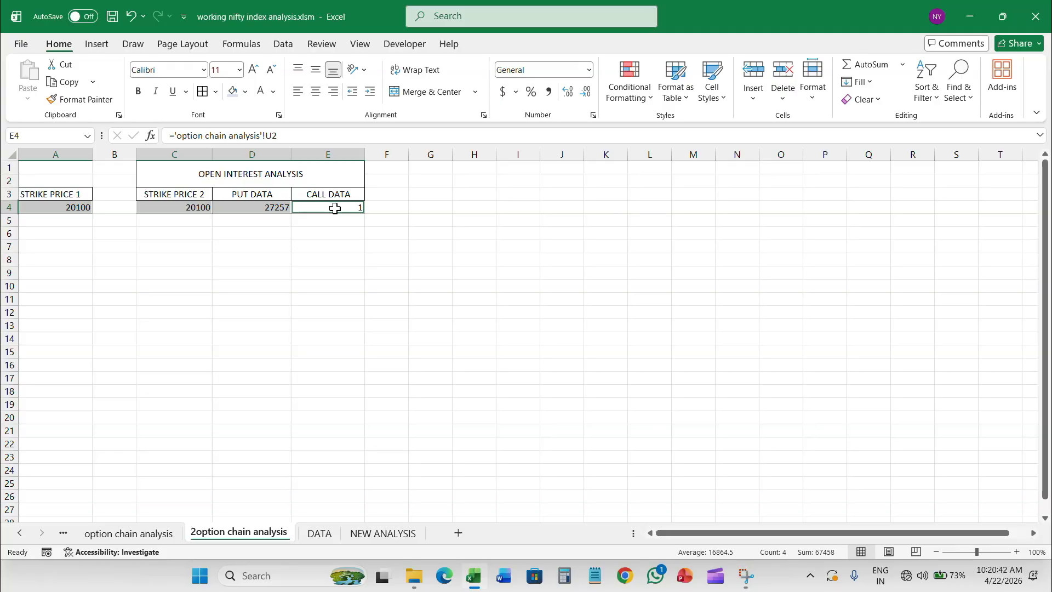
pyautogui.click(203, 94)
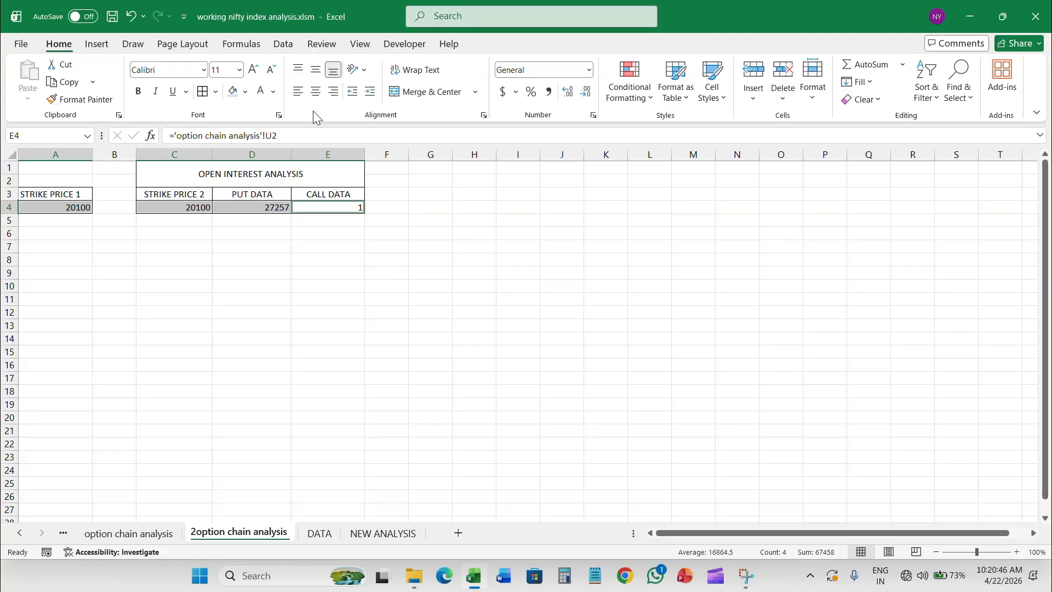
pyautogui.click(314, 95)
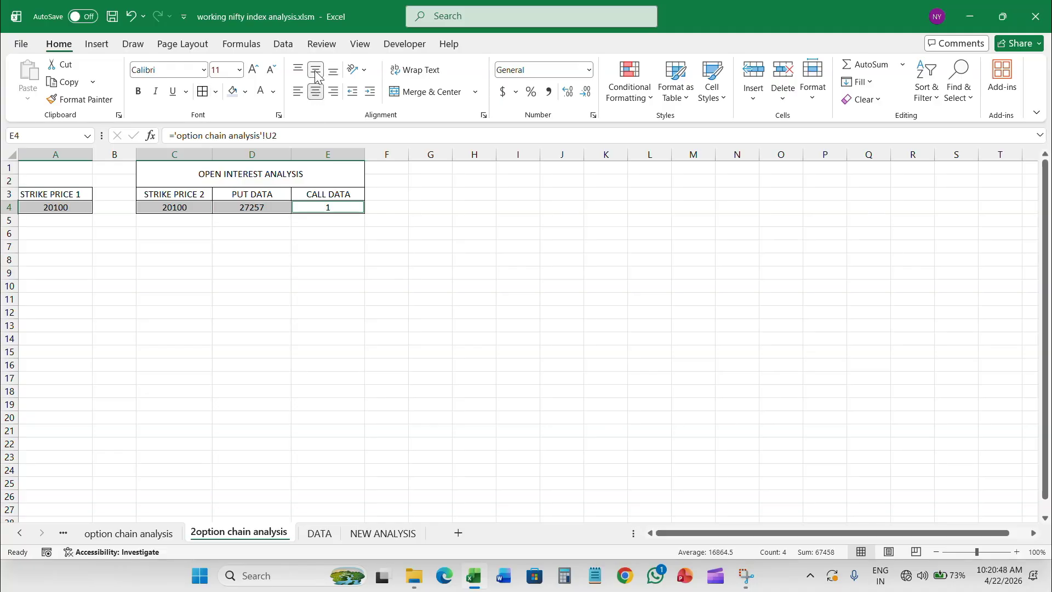
pyautogui.click(317, 76)
pyautogui.click(140, 95)
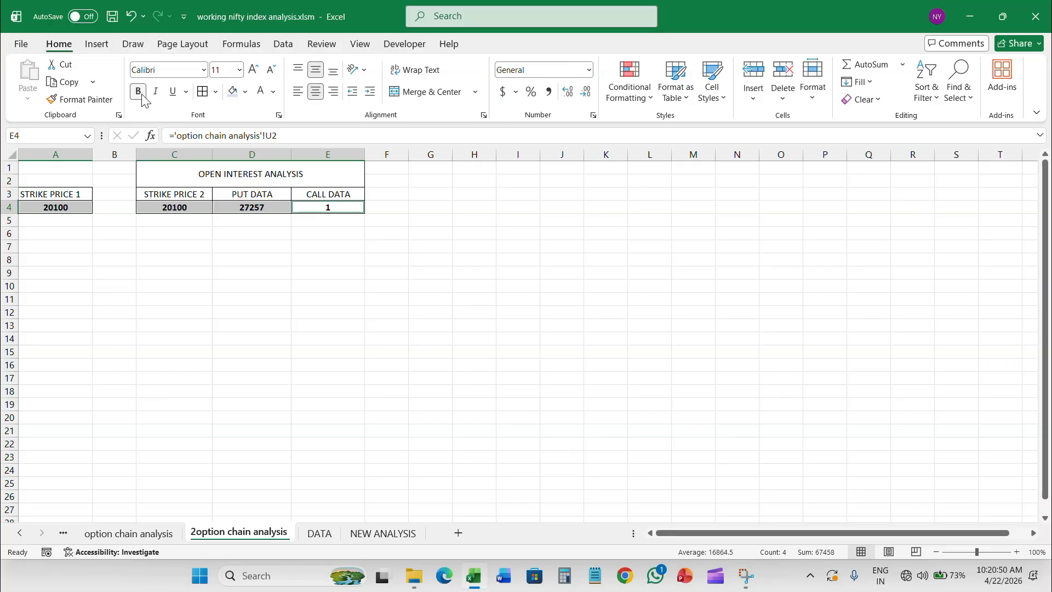
# Fill the strike price formula in A4 down column A through row 261
pyautogui.click(64, 263)
pyautogui.click(82, 209)
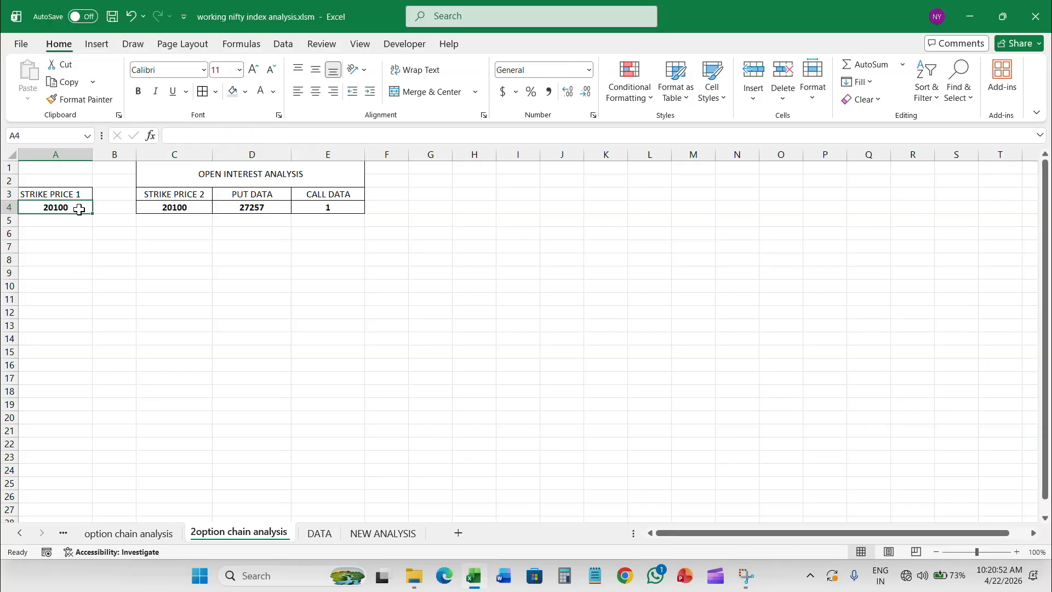
pyautogui.moveTo(91, 214); pyautogui.dragTo(192, 540)
# Copy the PE strike prices B2:B130 from the option chain analysis sheet and paste them from cell A5 on the 2option chain analysis sheet
pyautogui.click(146, 537)
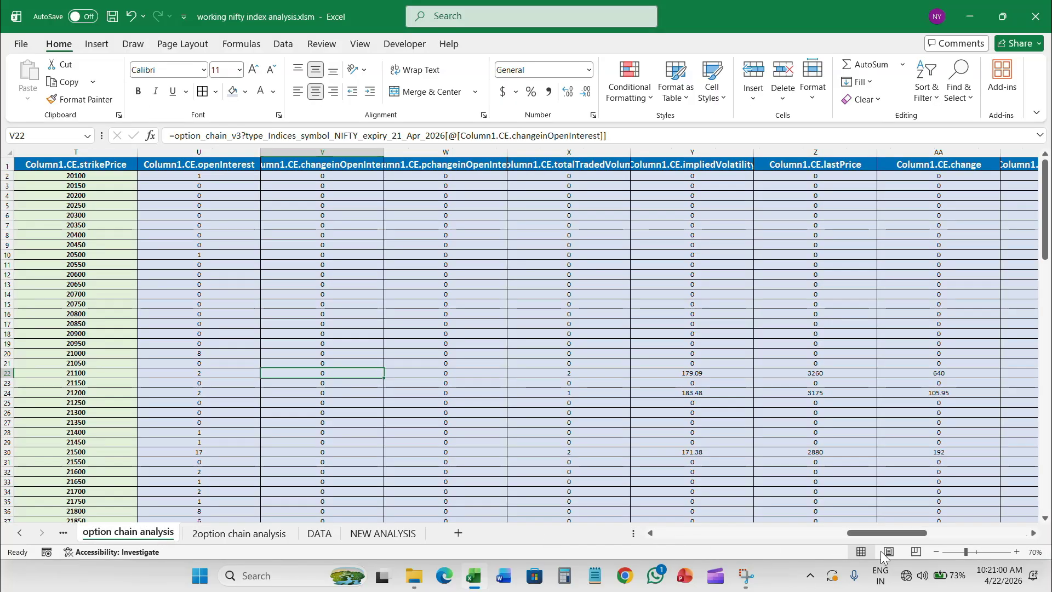
pyautogui.moveTo(889, 533); pyautogui.dragTo(696, 533)
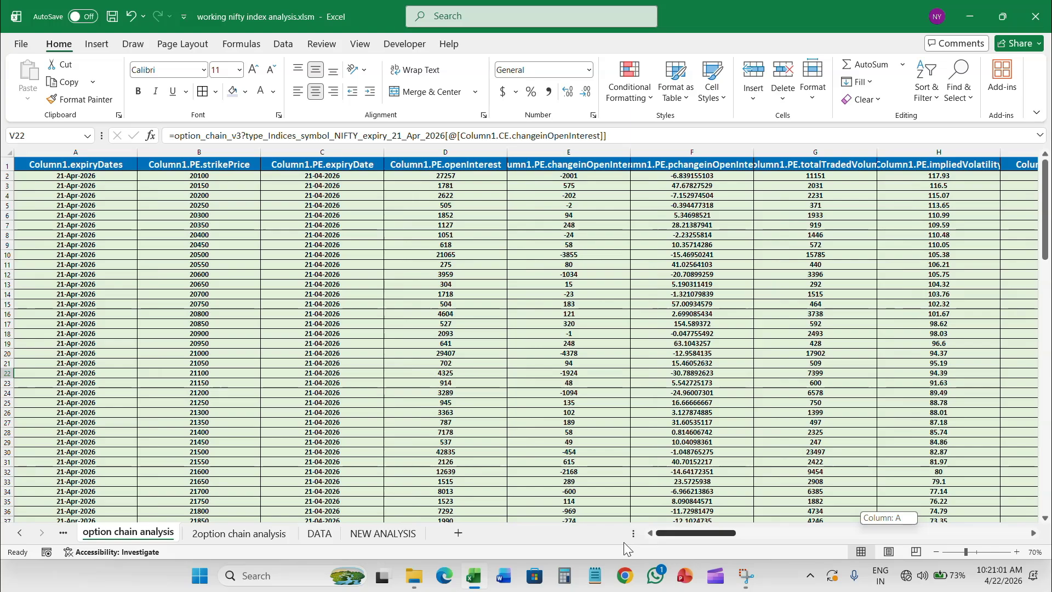
pyautogui.click(219, 181)
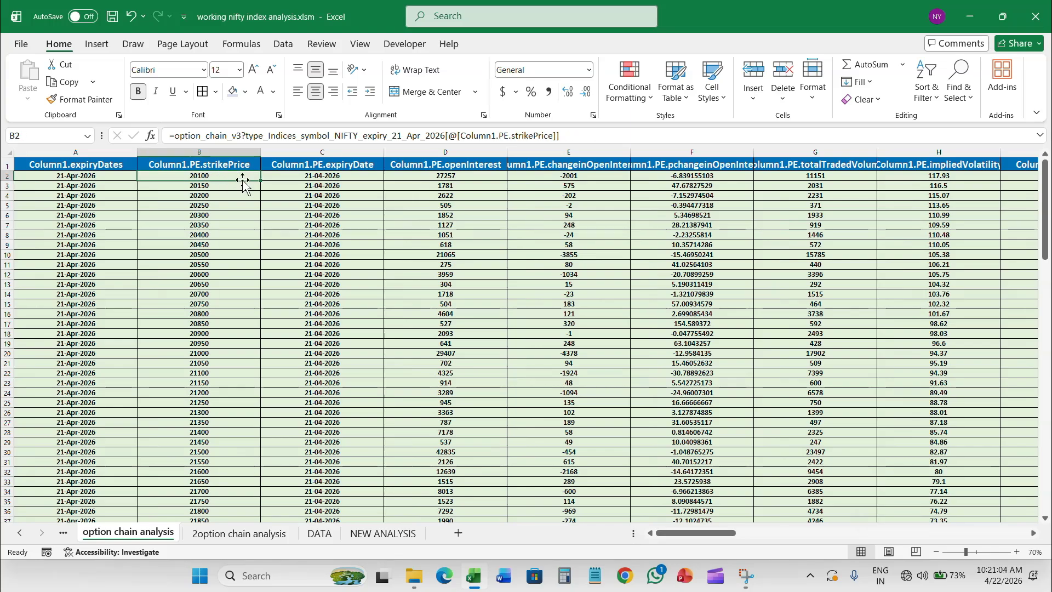
pyautogui.moveTo(241, 176); pyautogui.dragTo(237, 507)
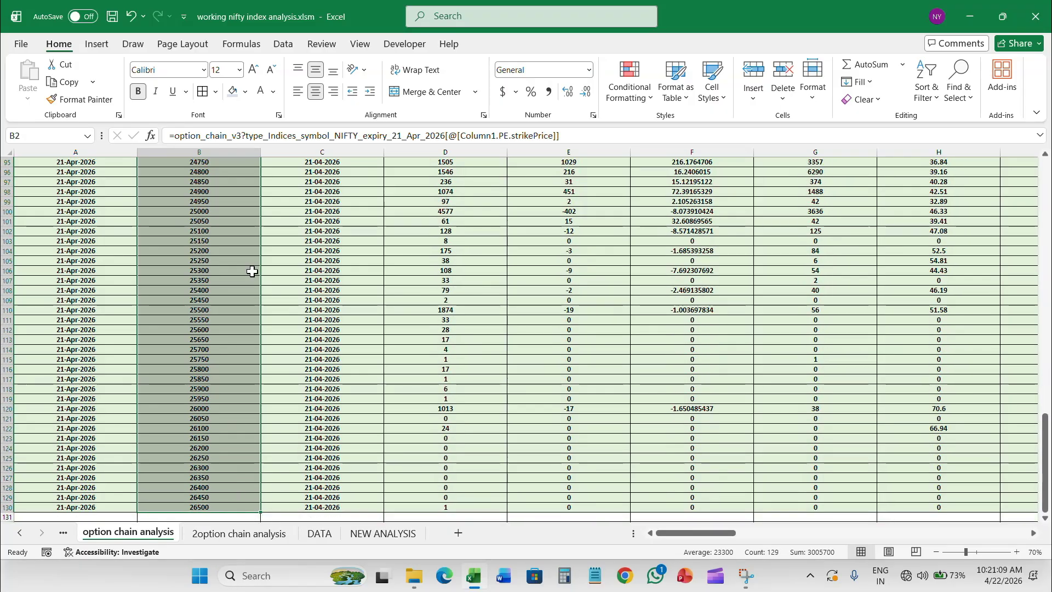
pyautogui.hotkey('ctrl', 'c')
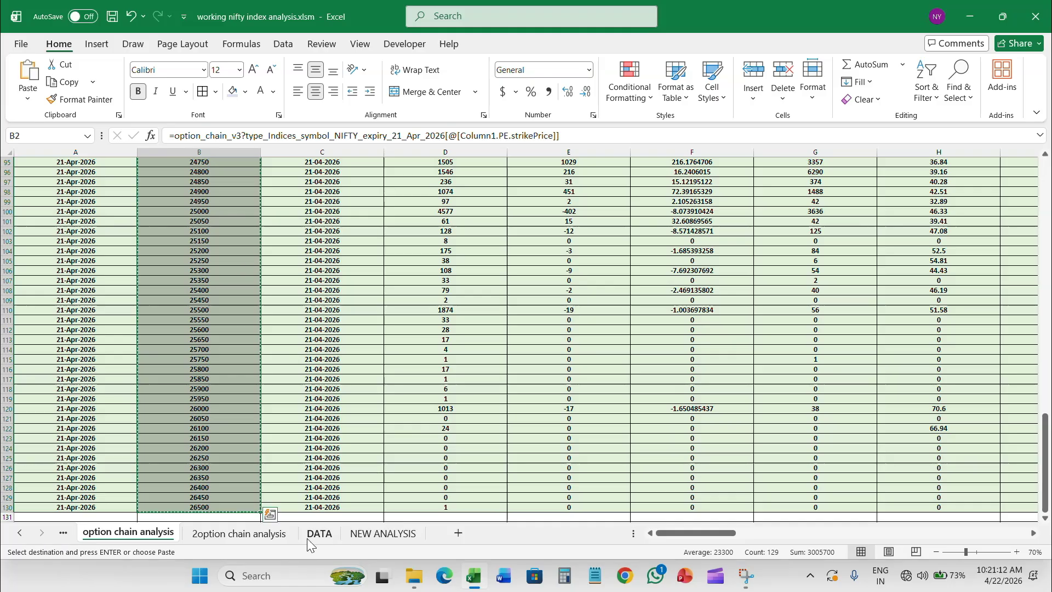
pyautogui.click(235, 537)
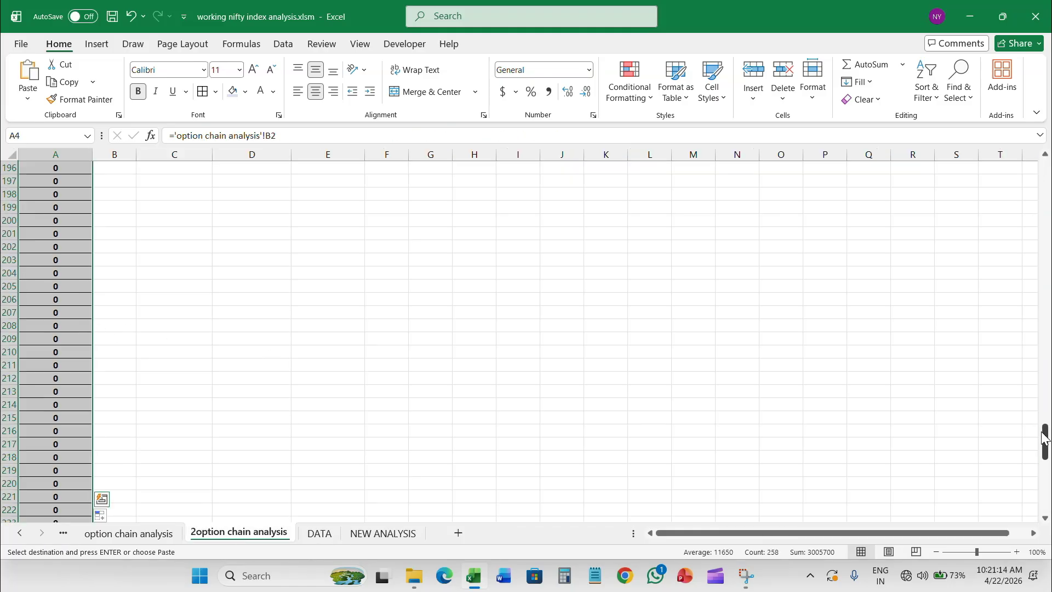
pyautogui.moveTo(1044, 447); pyautogui.dragTo(1044, 169)
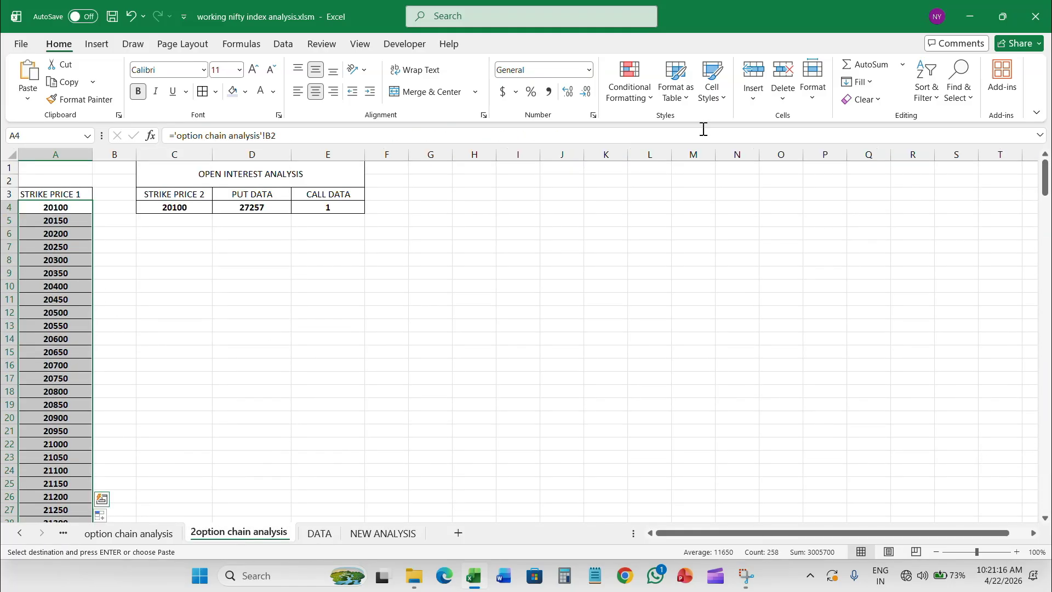
pyautogui.click(69, 221)
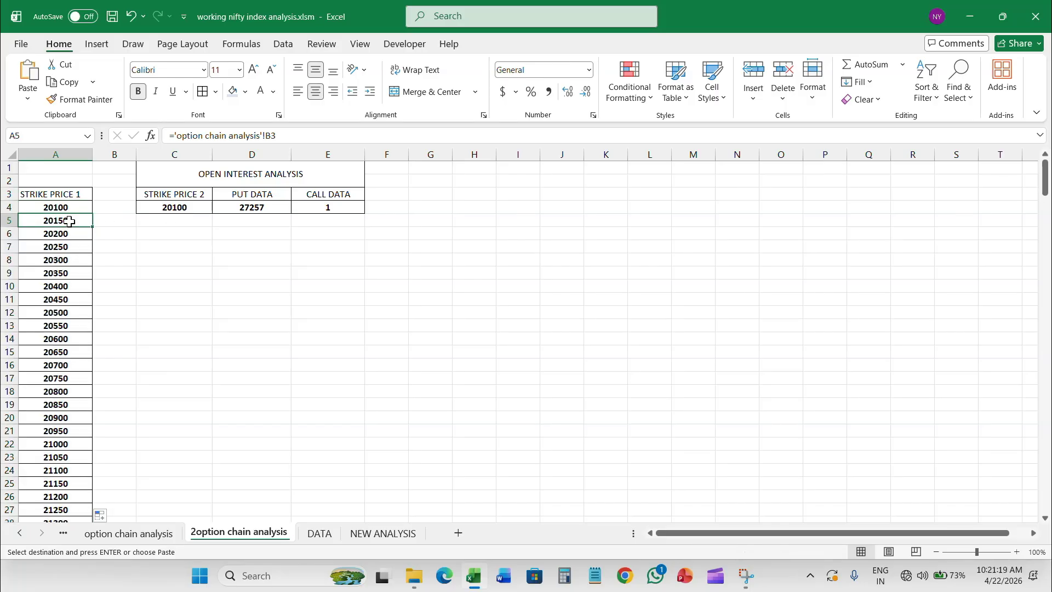
pyautogui.hotkey('ctrl', 'v')
# Refill column A with the linked strike price formula from A4 through A261, replacing the pasted cells
pyautogui.click(74, 206)
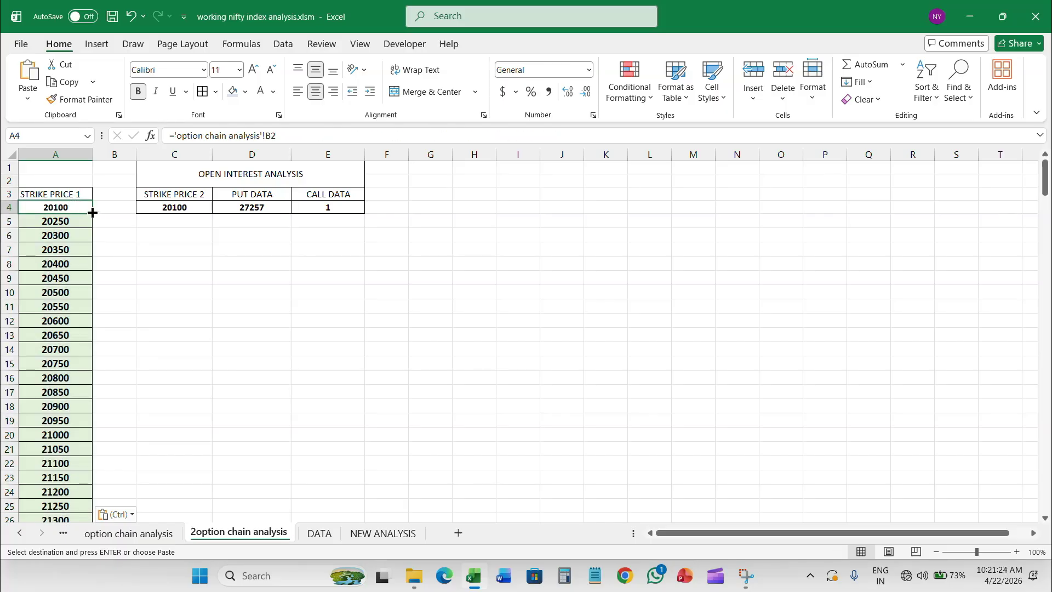
pyautogui.moveTo(93, 213); pyautogui.dragTo(78, 500)
pyautogui.scroll(16, 458, 383)
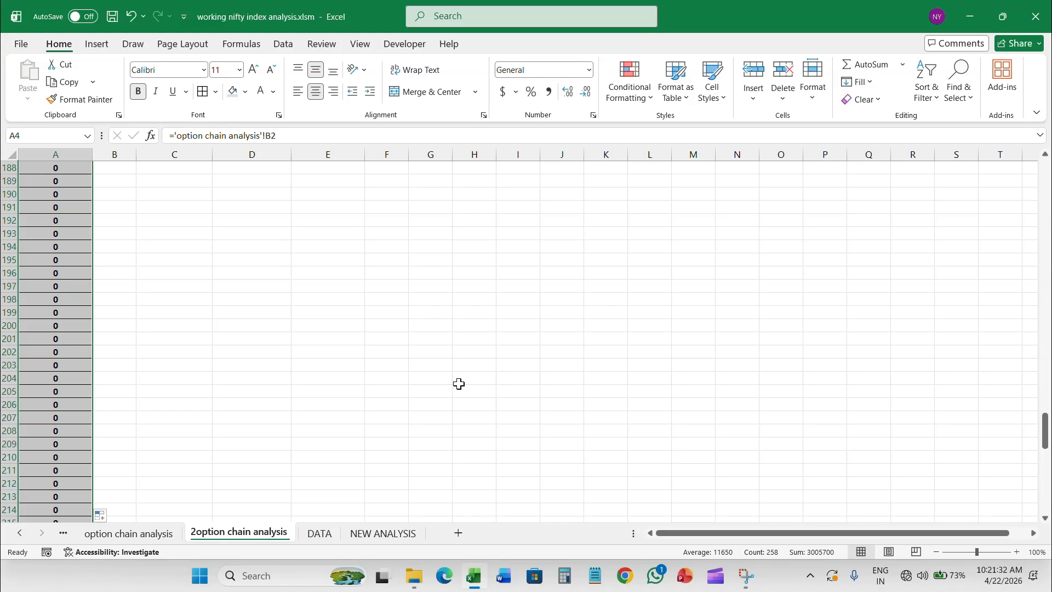
# Check where the source strike prices end and clear the surplus formulas in A133:A261
pyautogui.moveTo(1036, 433); pyautogui.dragTo(1047, 350)
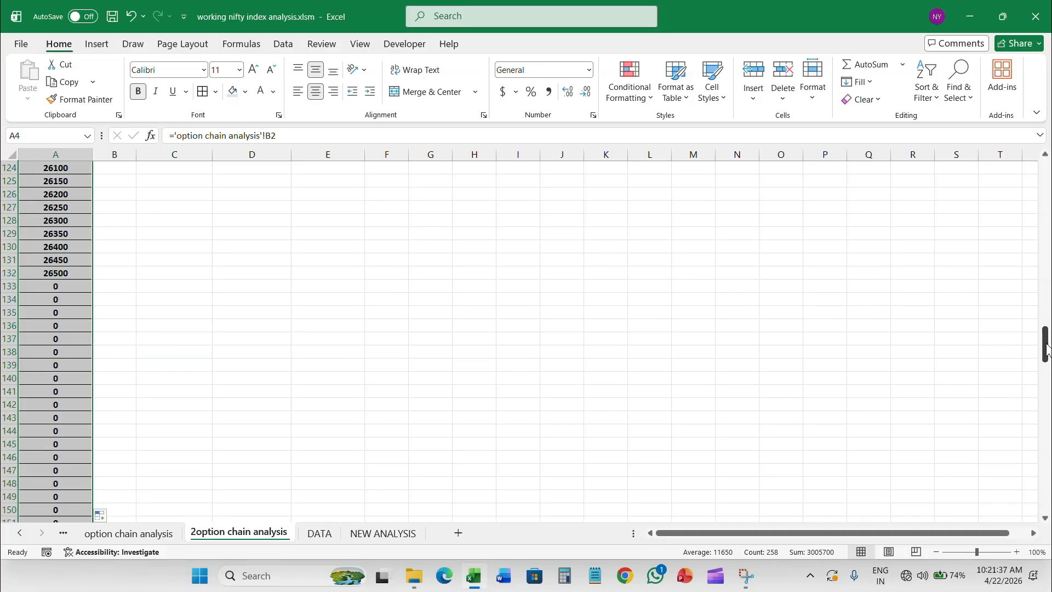
pyautogui.click(146, 533)
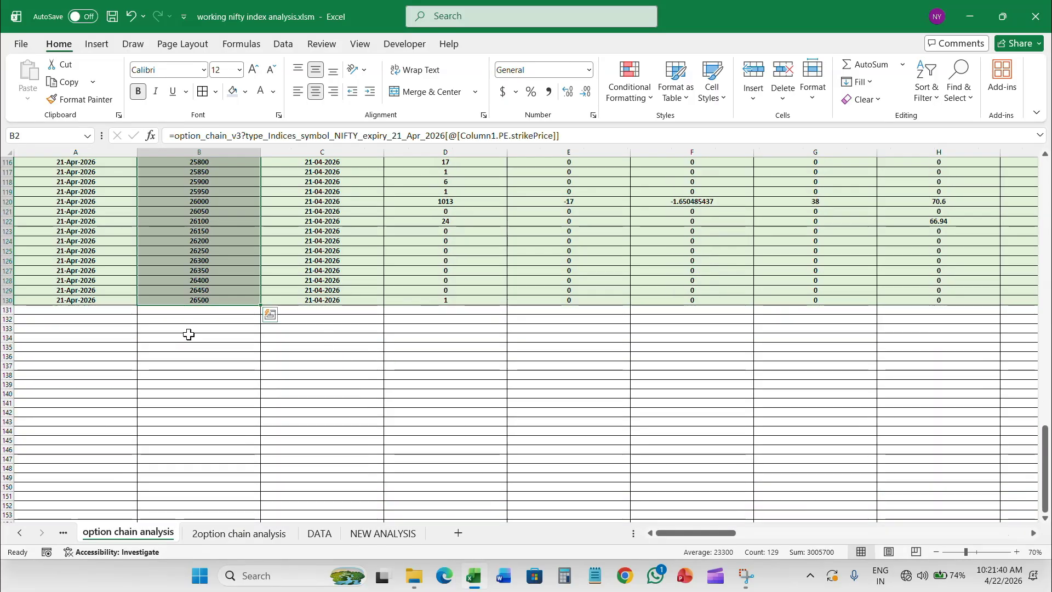
pyautogui.click(225, 533)
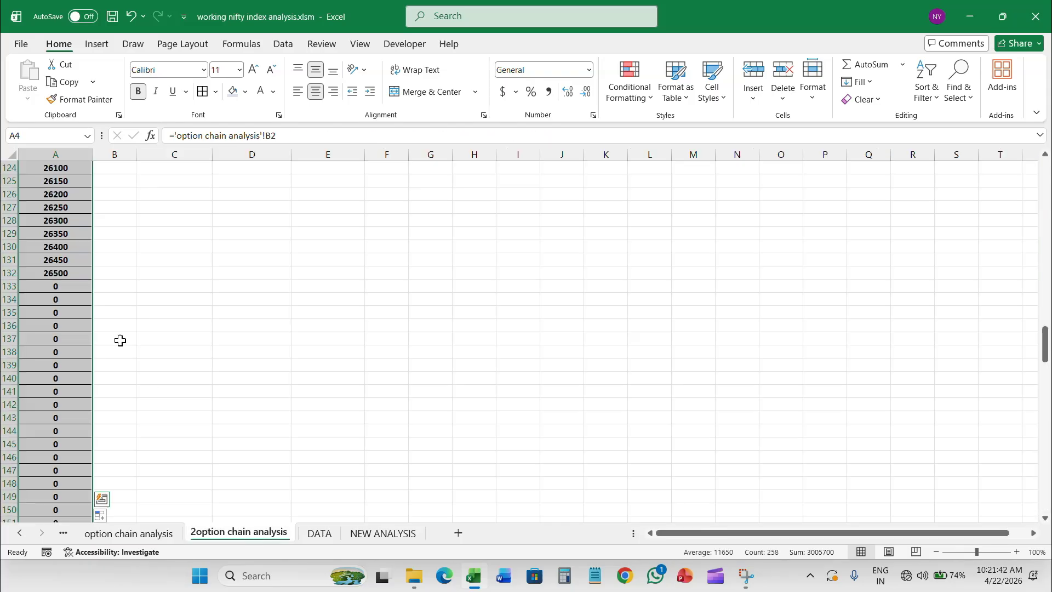
pyautogui.click(61, 270)
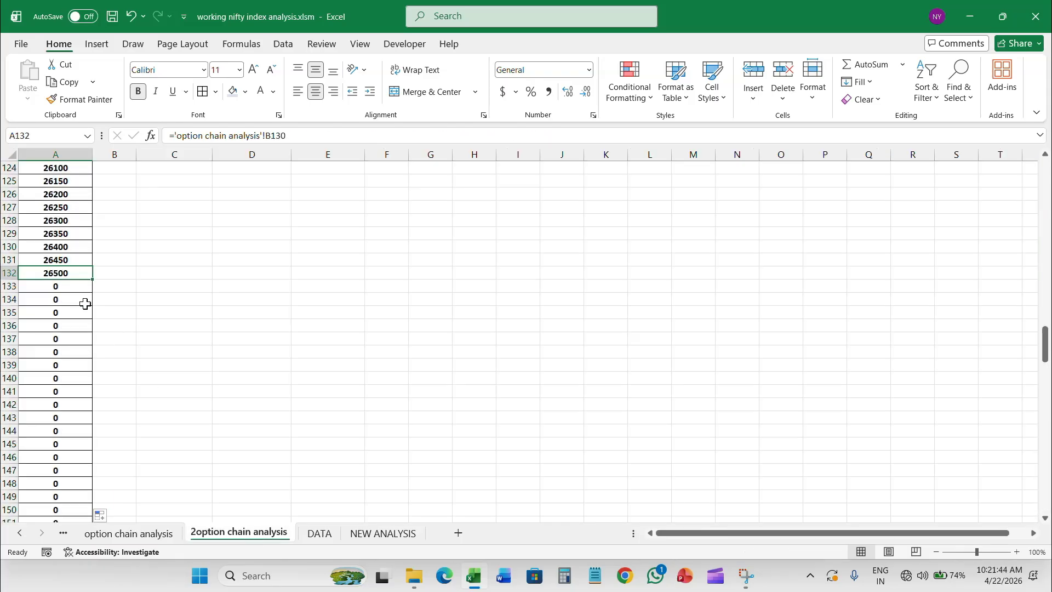
pyautogui.click(71, 287)
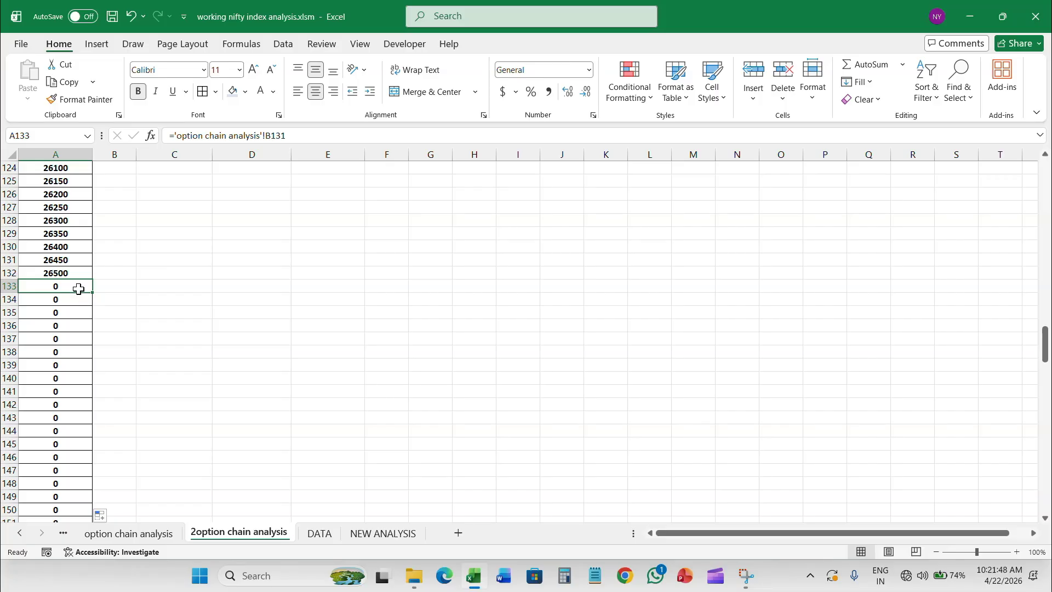
pyautogui.moveTo(79, 289); pyautogui.dragTo(74, 186)
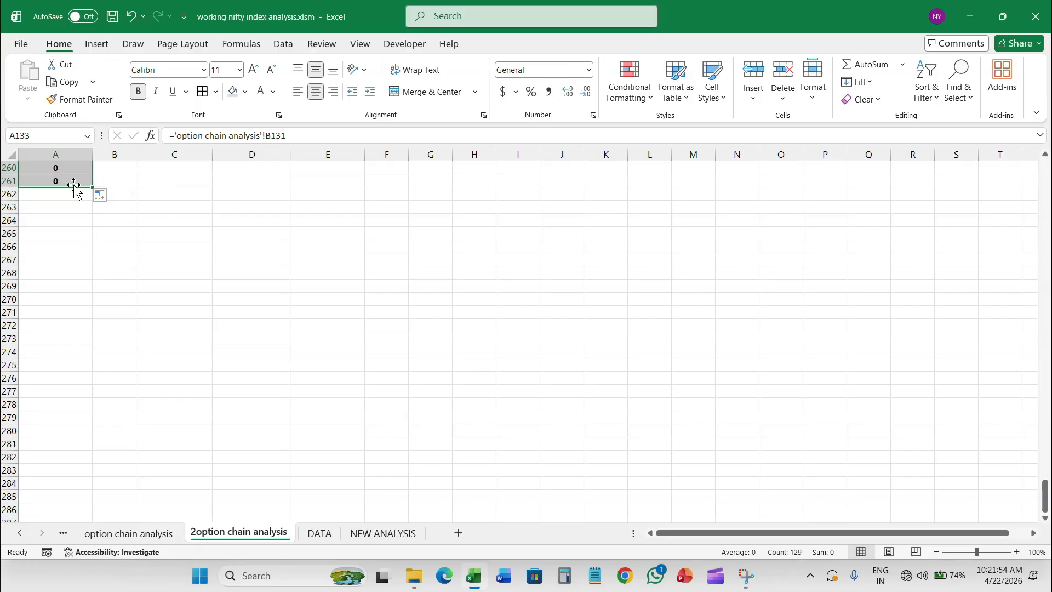
pyautogui.press('Delete')
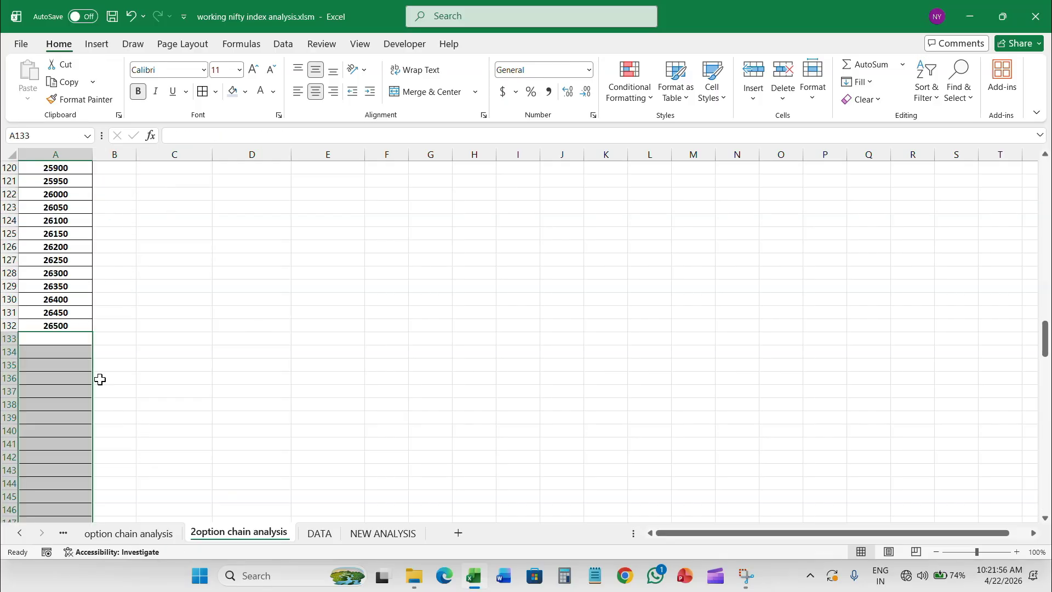
pyautogui.click(379, 533)
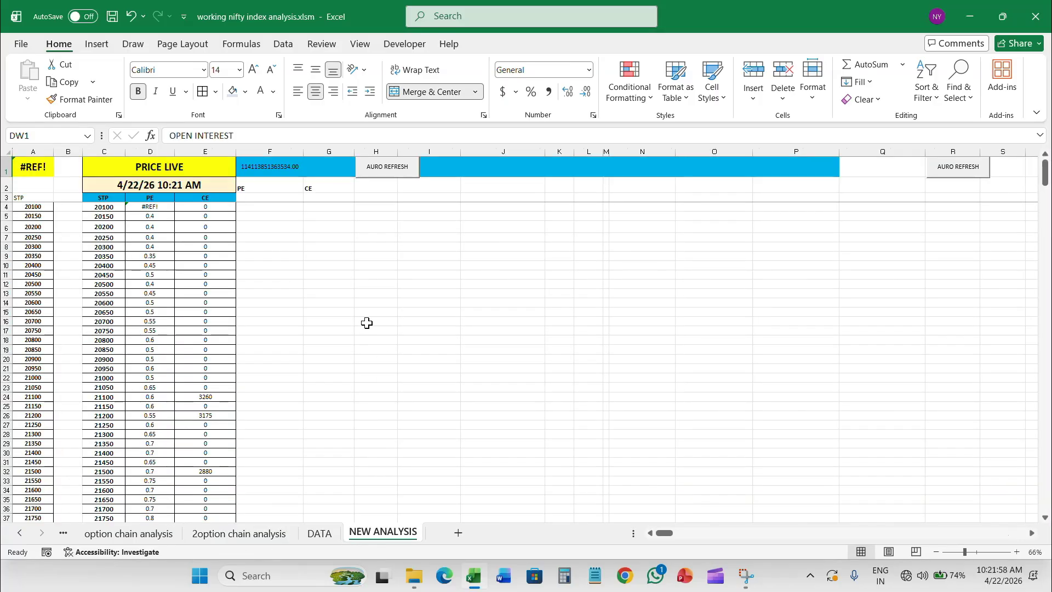
pyautogui.scroll(-10, 371, 326)
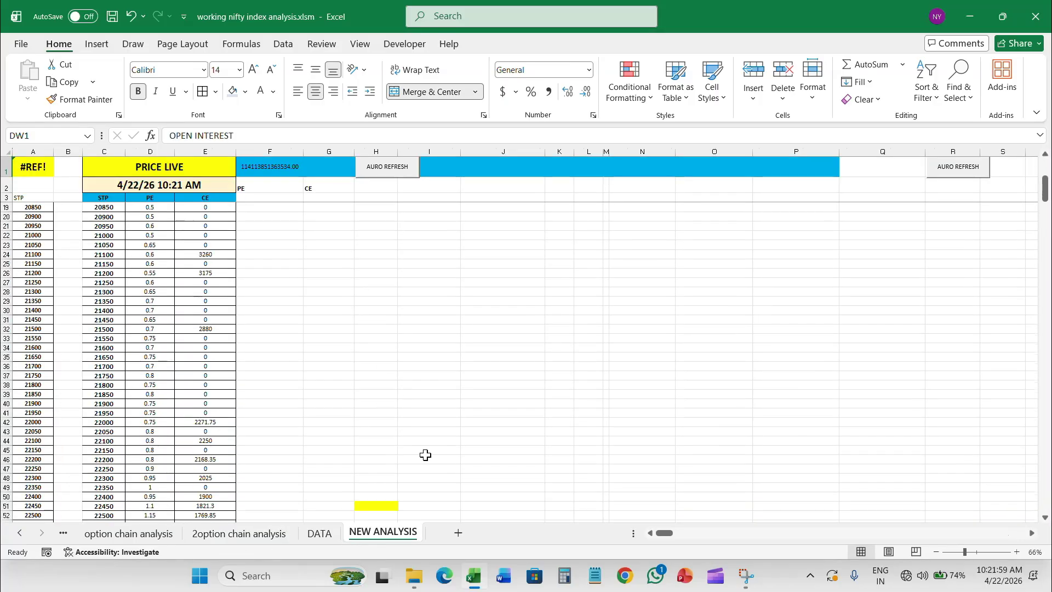
pyautogui.scroll(-5, 222, 534)
pyautogui.click(227, 534)
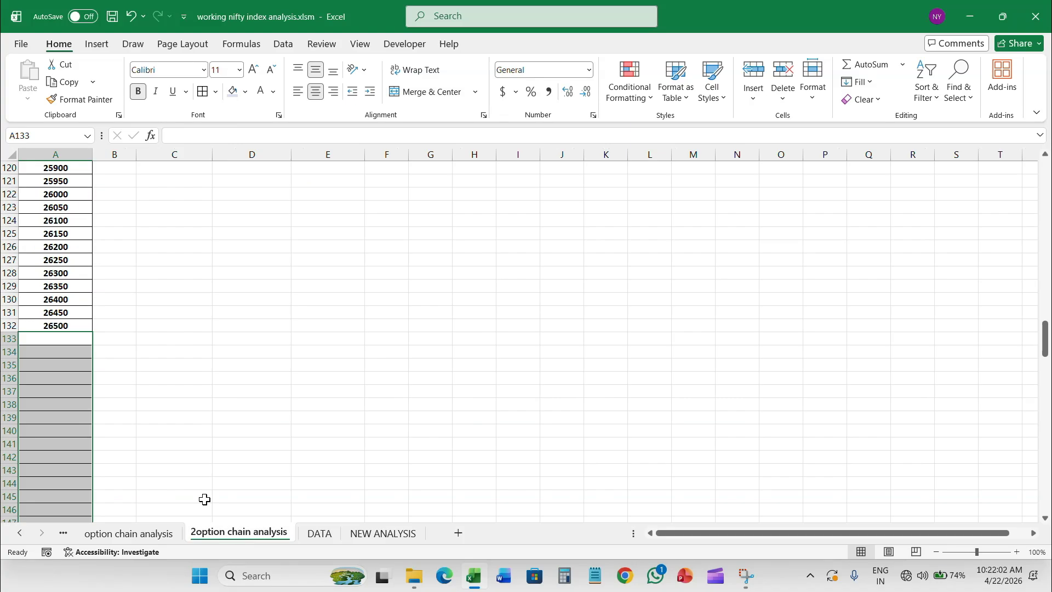
# Fill the linked strike price, put and call formulas in C4:E4 down through row 132
pyautogui.scroll(9, 1034, 350)
pyautogui.moveTo(1044, 307); pyautogui.dragTo(1044, 175)
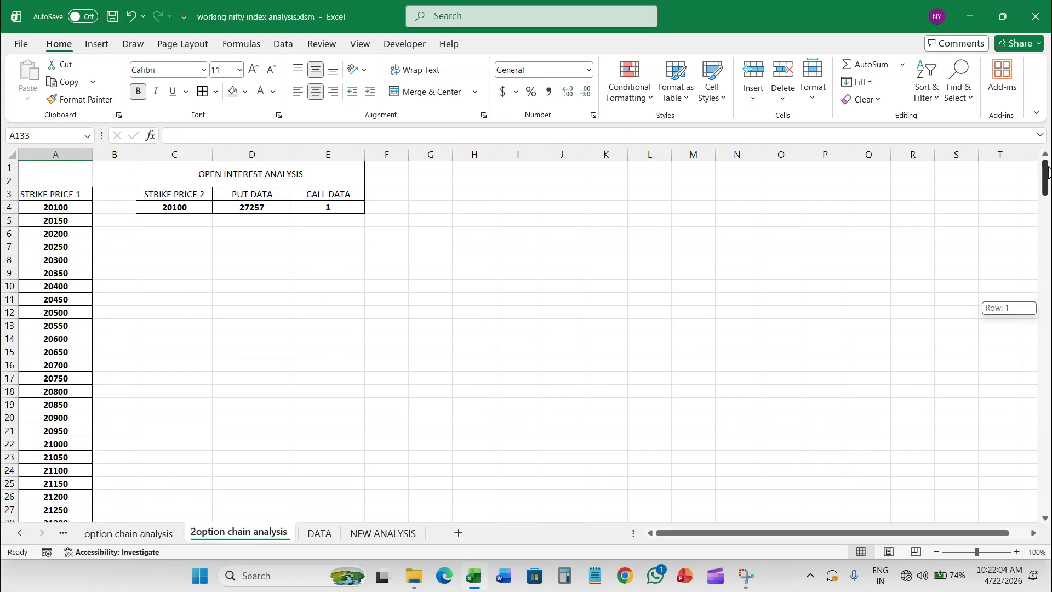
pyautogui.click(191, 205)
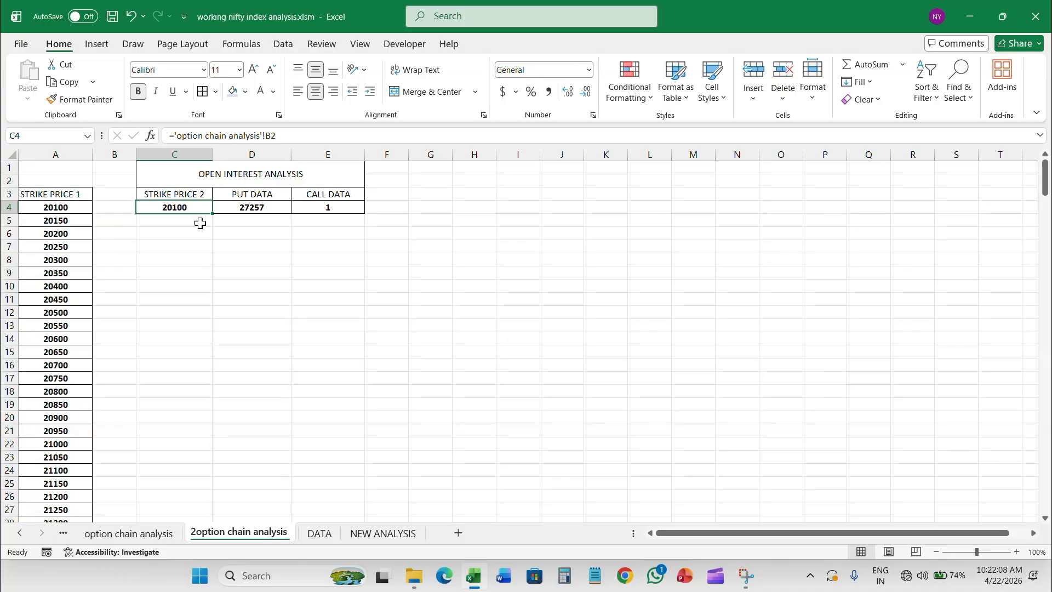
pyautogui.moveTo(202, 209)
pyautogui.mouseDown()
pyautogui.moveTo(321, 204)
pyautogui.moveTo(368, 218)
pyautogui.moveTo(371, 541)
pyautogui.moveTo(350, 183)
pyautogui.moveTo(360, 104)
pyautogui.moveTo(343, 285)
pyautogui.moveTo(348, 460)
pyautogui.moveTo(347, 451)
pyautogui.mouseUp()
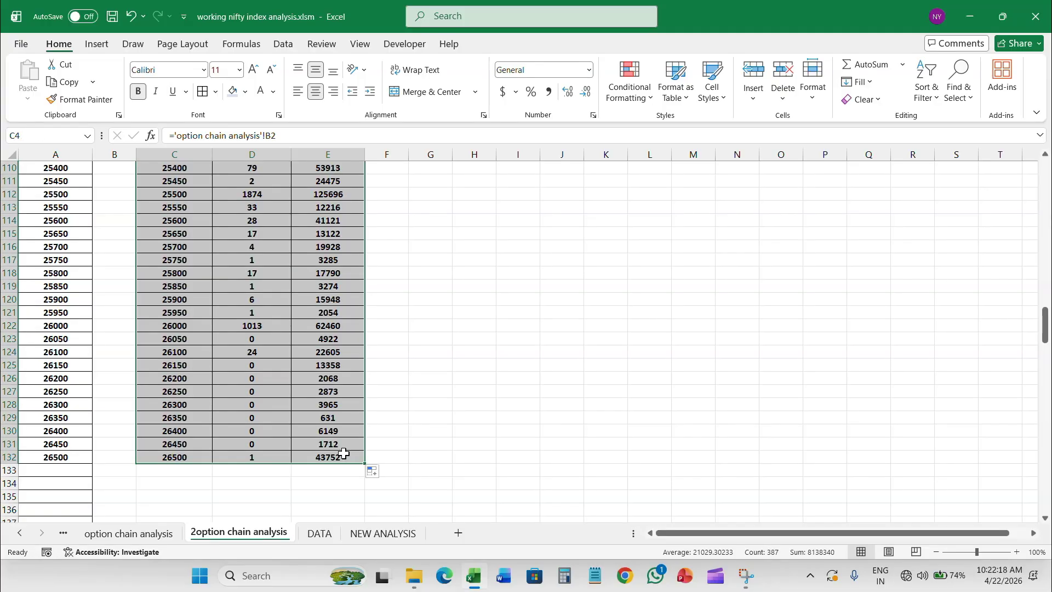
pyautogui.scroll(17, 317, 333)
pyautogui.scroll(13, 333, 321)
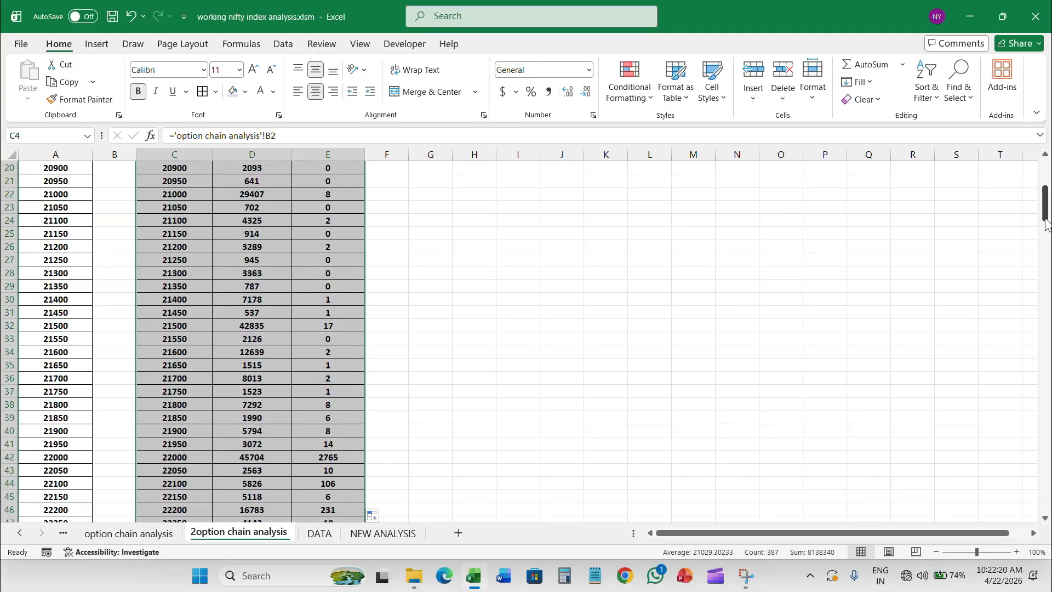
# Fill the row 3 headers STRIKE PRICE 1, STRIKE PRICE 2, PUT DATA and CALL DATA with yellow and make them bold
pyautogui.scroll(7, 250, 285)
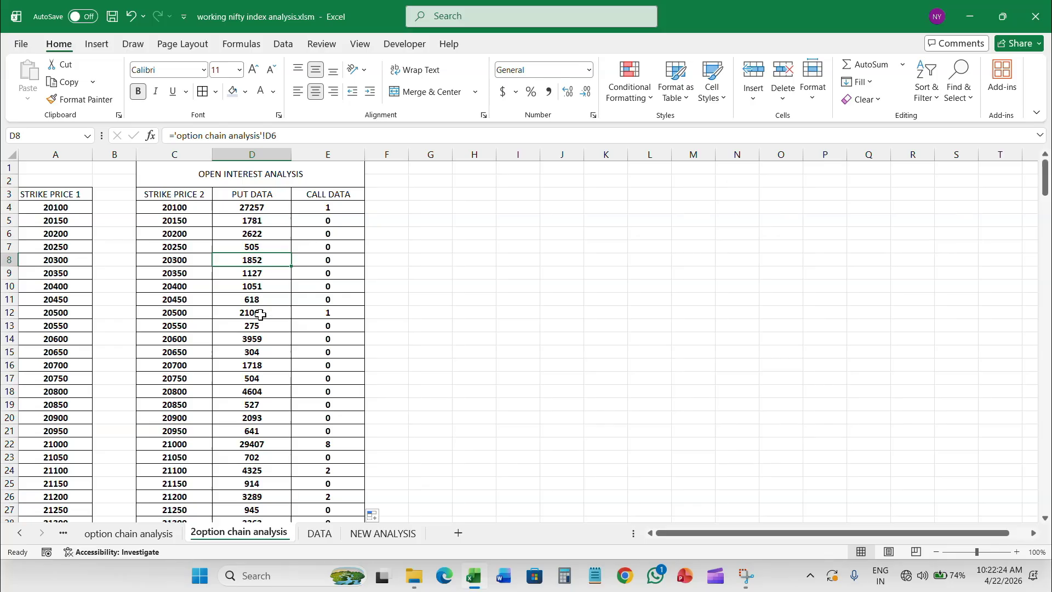
pyautogui.click(77, 194)
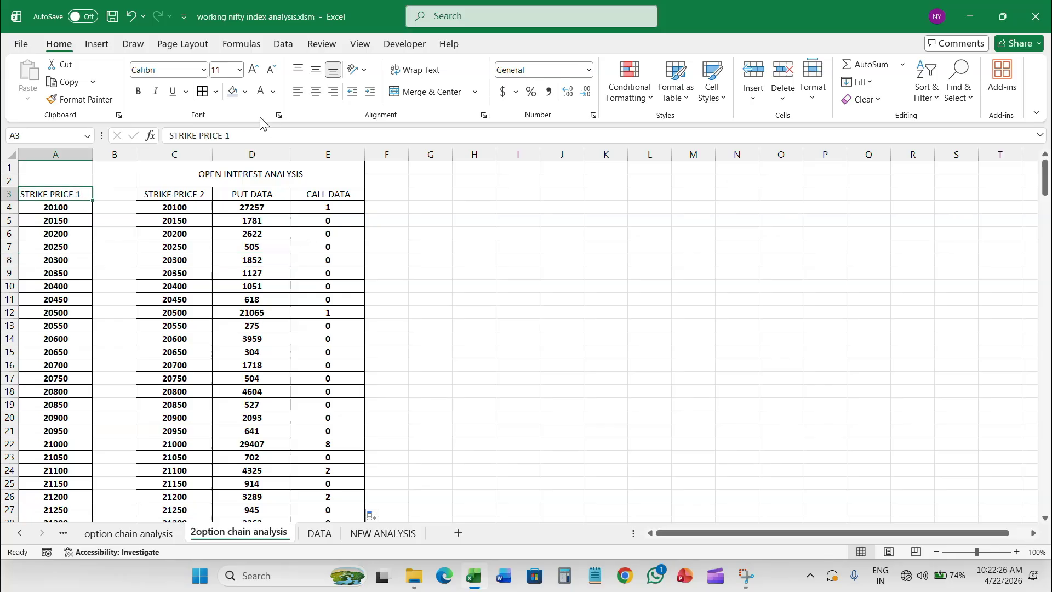
pyautogui.click(245, 91)
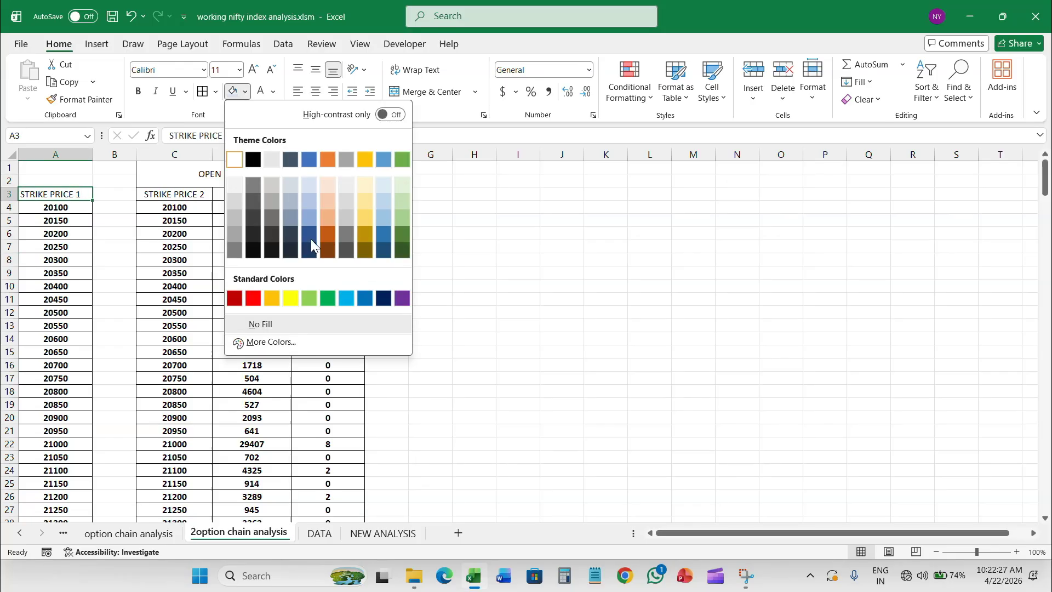
pyautogui.click(292, 300)
pyautogui.moveTo(188, 195); pyautogui.dragTo(321, 196)
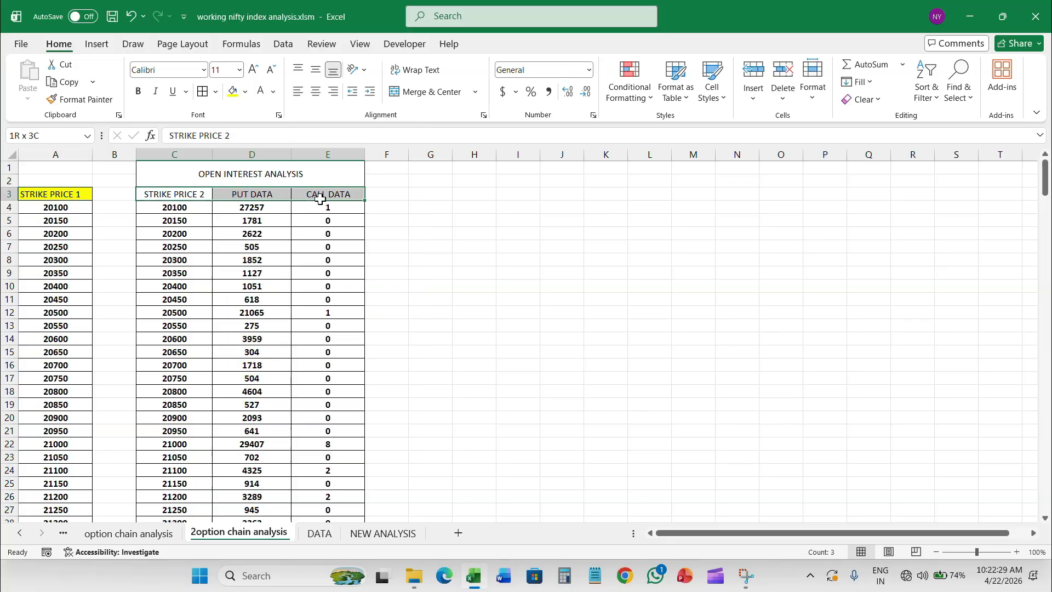
pyautogui.click(233, 92)
pyautogui.click(138, 92)
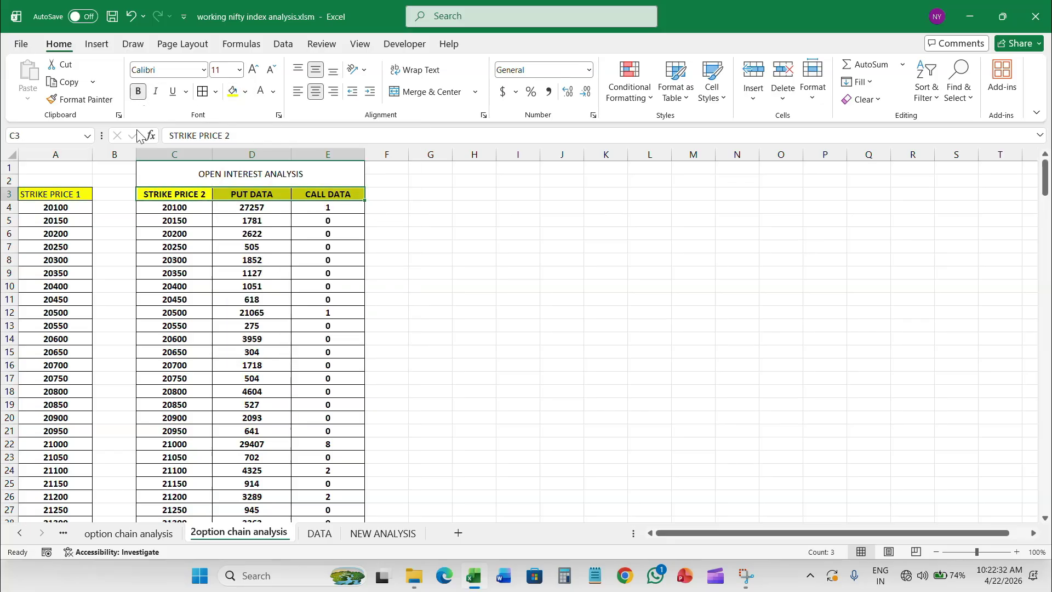
pyautogui.click(82, 197)
pyautogui.click(138, 91)
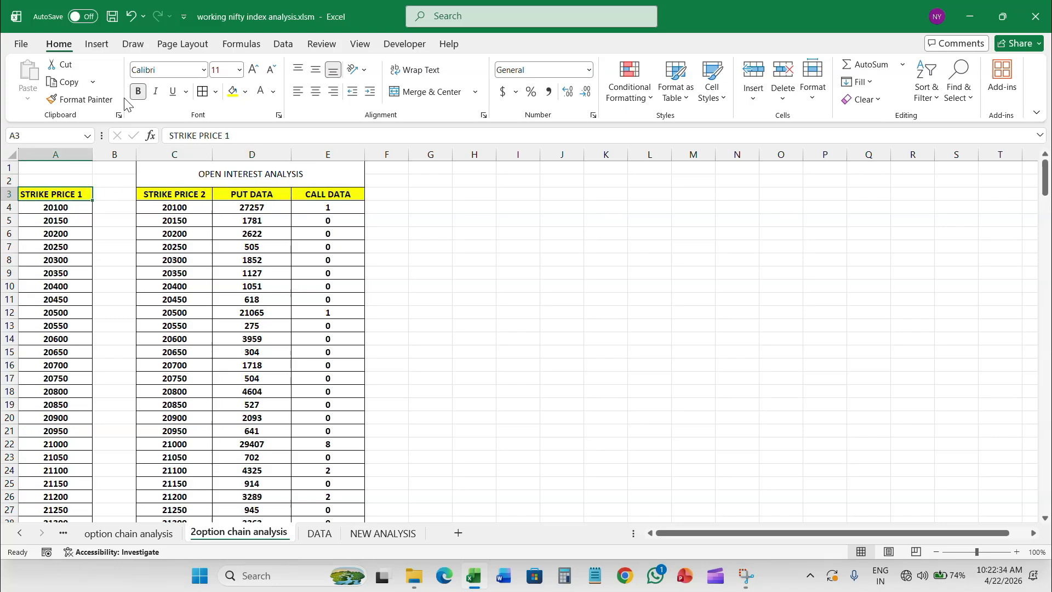
# Fill all the values under PUT DATA, from D4 down, with light green (lighter 60%)
pyautogui.click(166, 285)
pyautogui.click(275, 206)
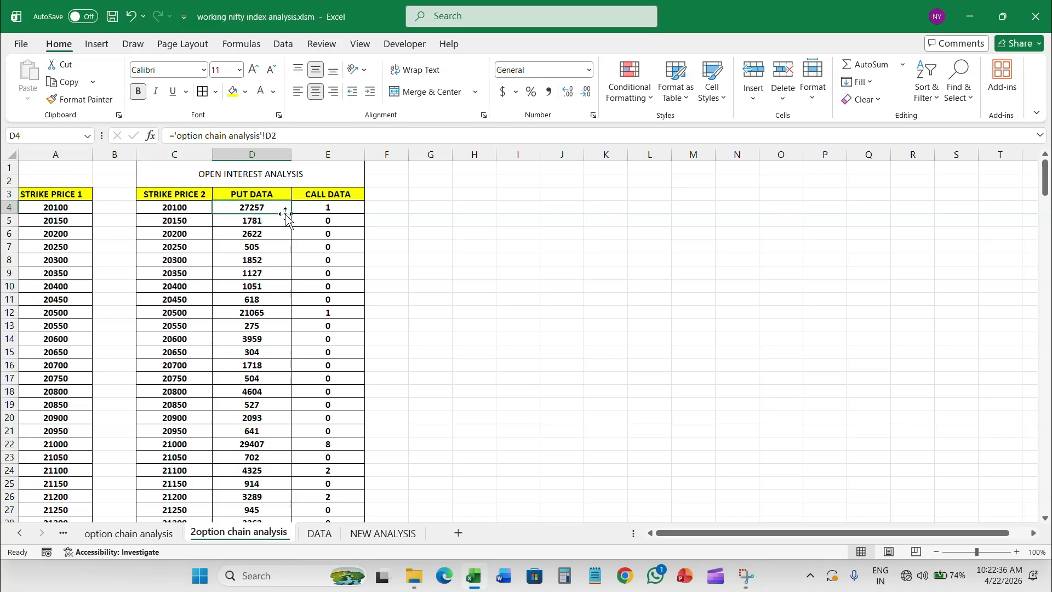
pyautogui.doubleClick(292, 213)
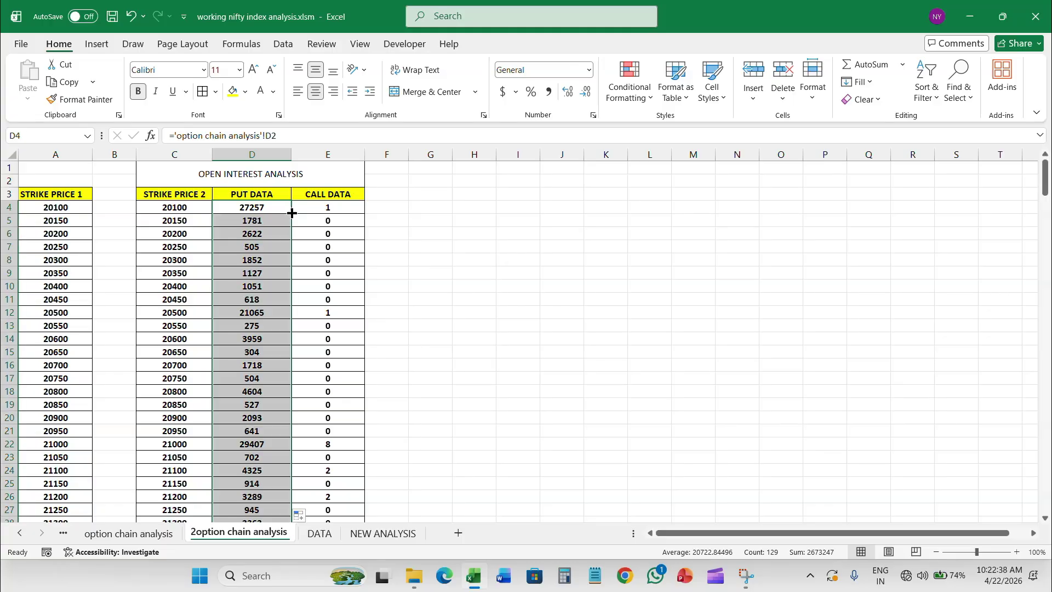
pyautogui.click(245, 91)
pyautogui.click(402, 201)
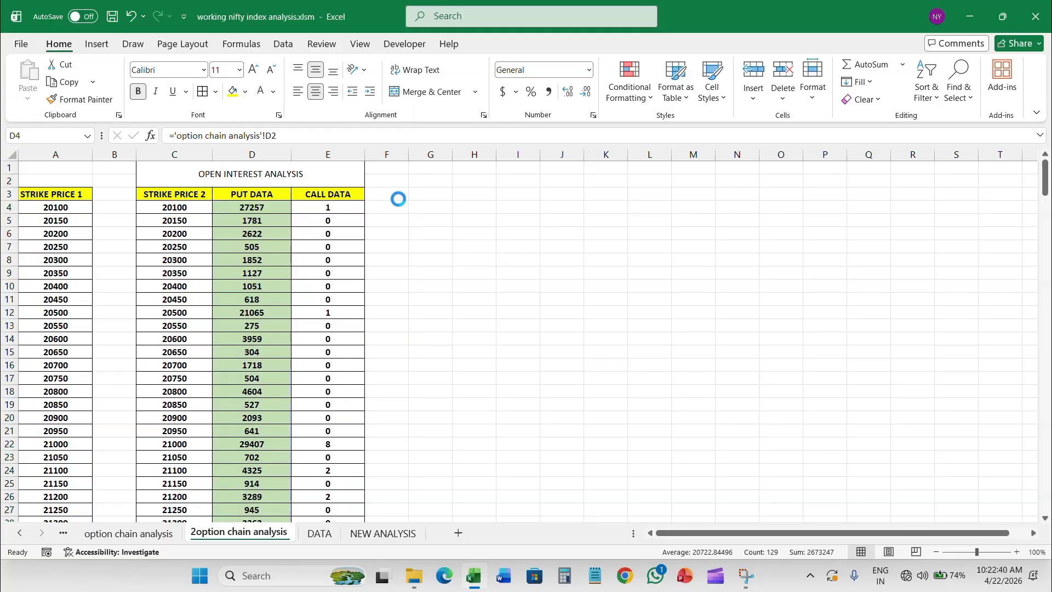
# Fill all the values under CALL DATA, from E4 down, with light gold (lighter 80%)
pyautogui.click(342, 210)
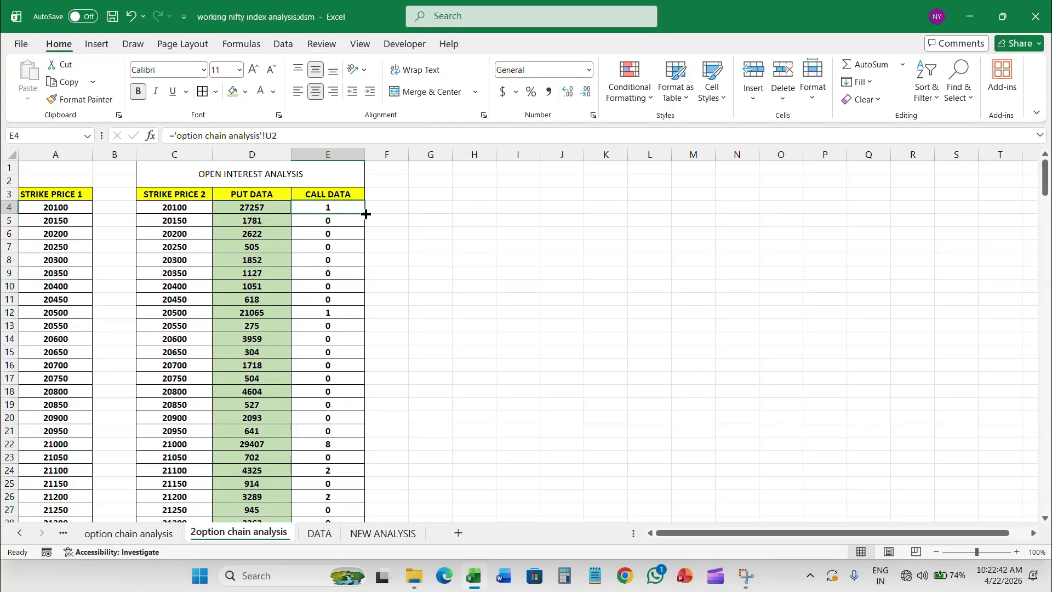
pyautogui.doubleClick(367, 214)
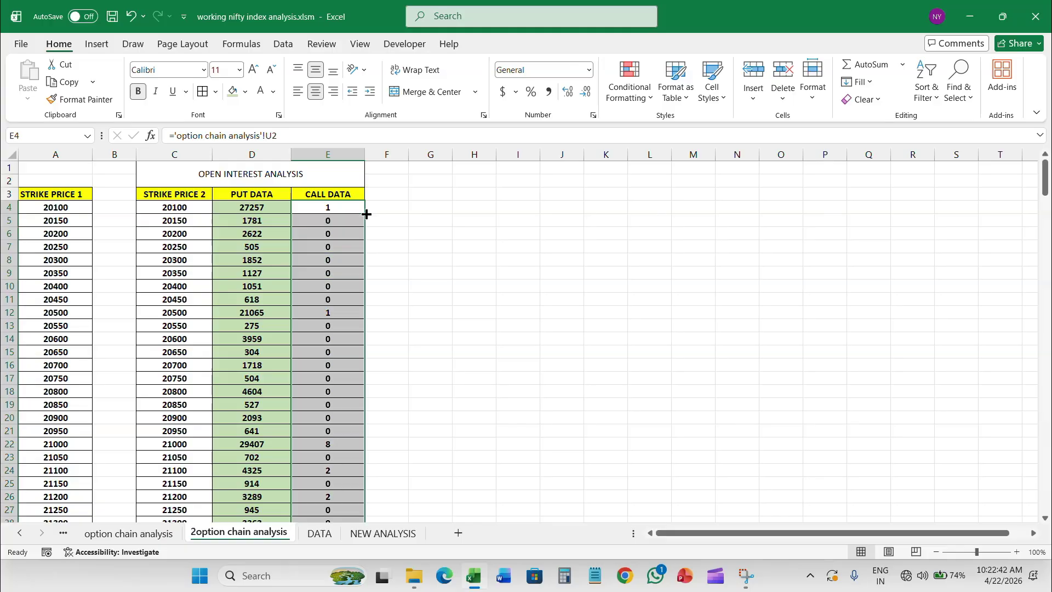
pyautogui.click(244, 92)
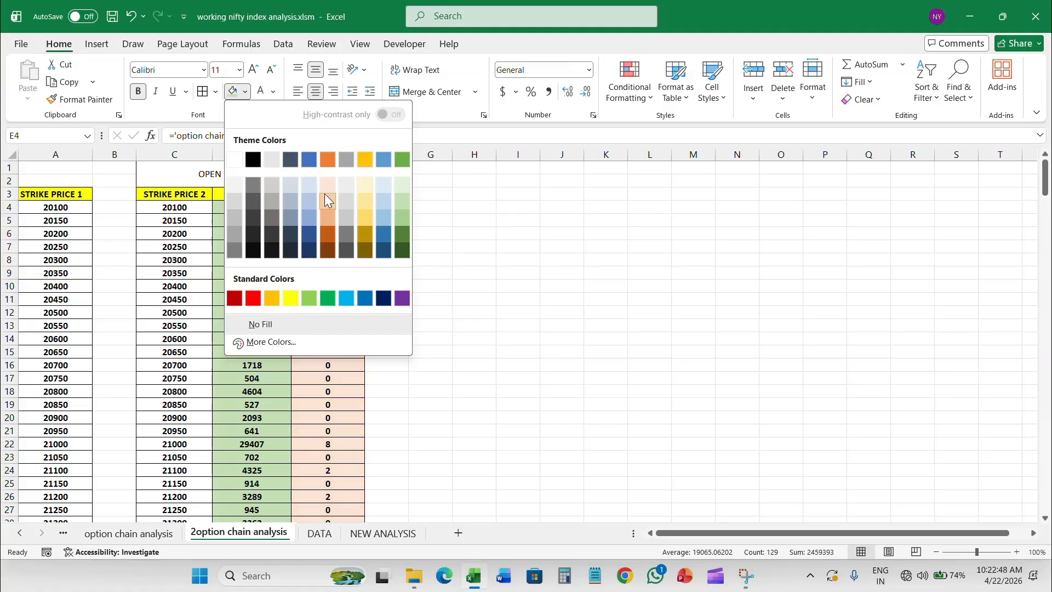
pyautogui.click(369, 186)
# Fill the whole CALL DATA value column, from E4 down, with light blue (lighter 60%)
pyautogui.click(357, 208)
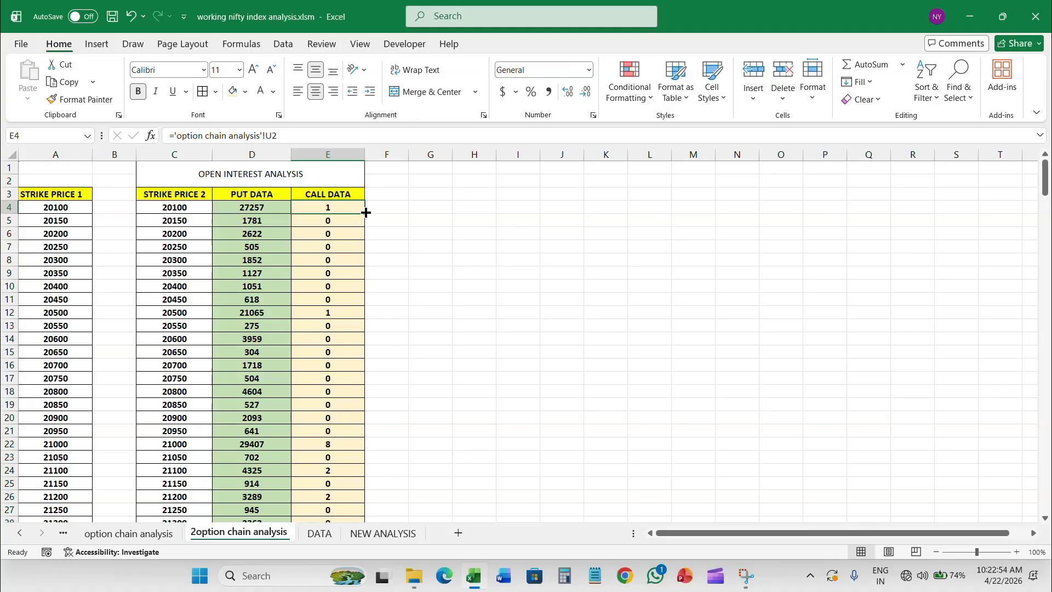
pyautogui.doubleClick(366, 213)
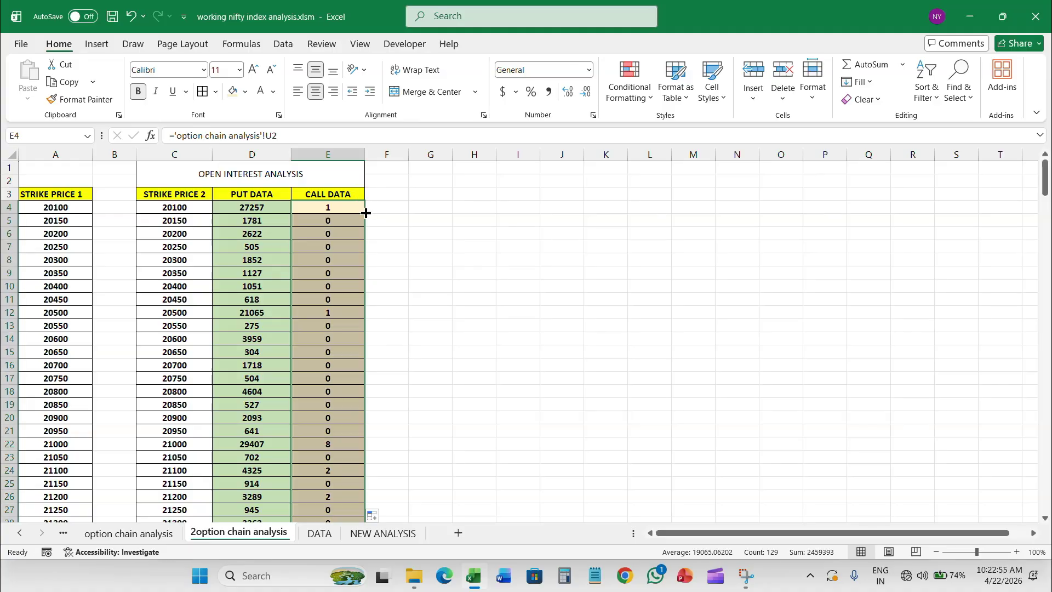
pyautogui.click(245, 92)
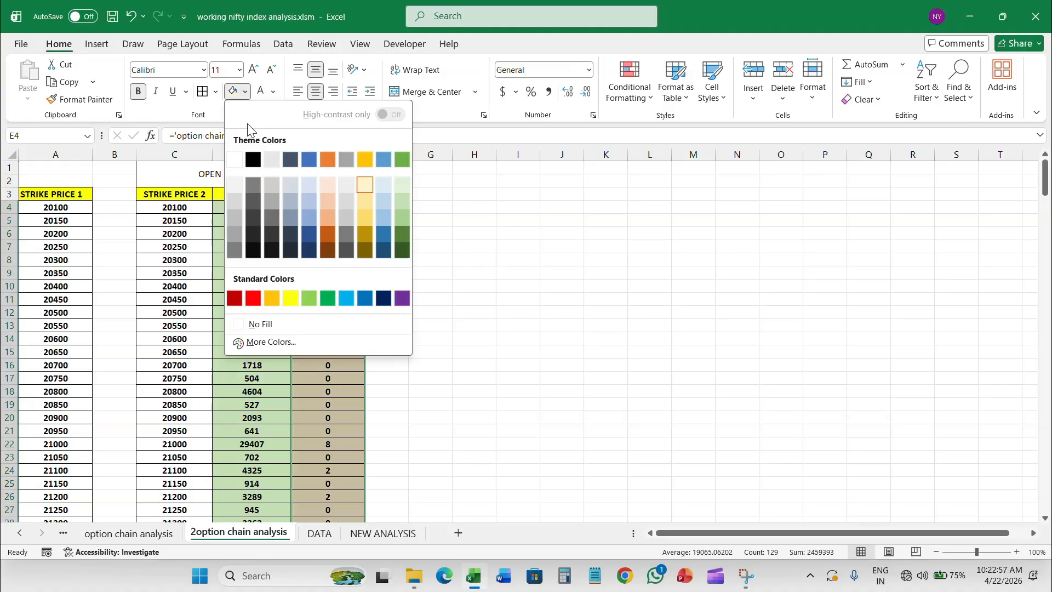
pyautogui.click(380, 202)
pyautogui.scroll(-20, 329, 321)
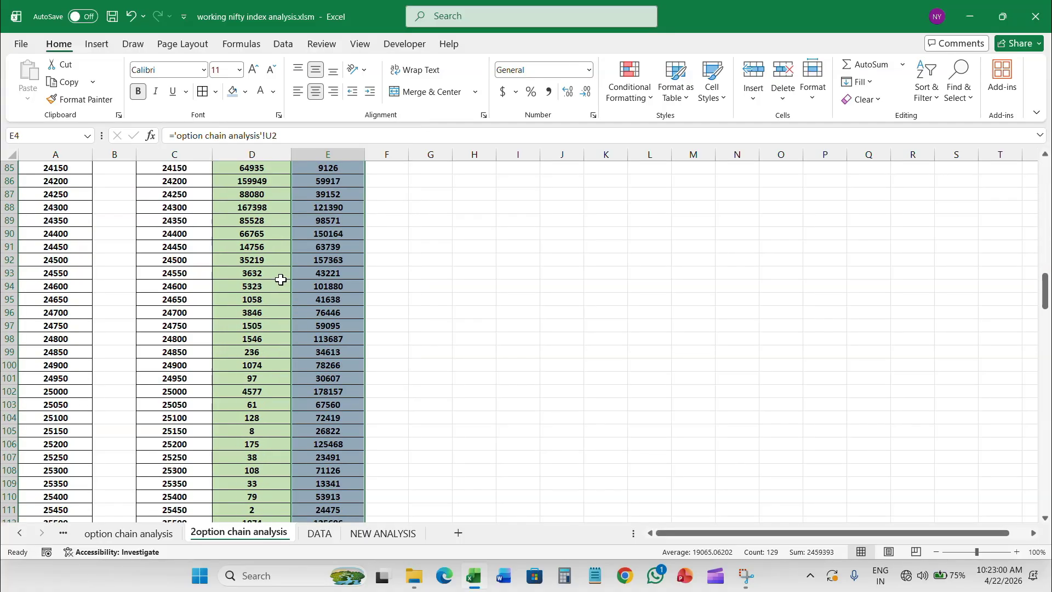
pyautogui.scroll(-15, 280, 280)
pyautogui.scroll(20, 299, 266)
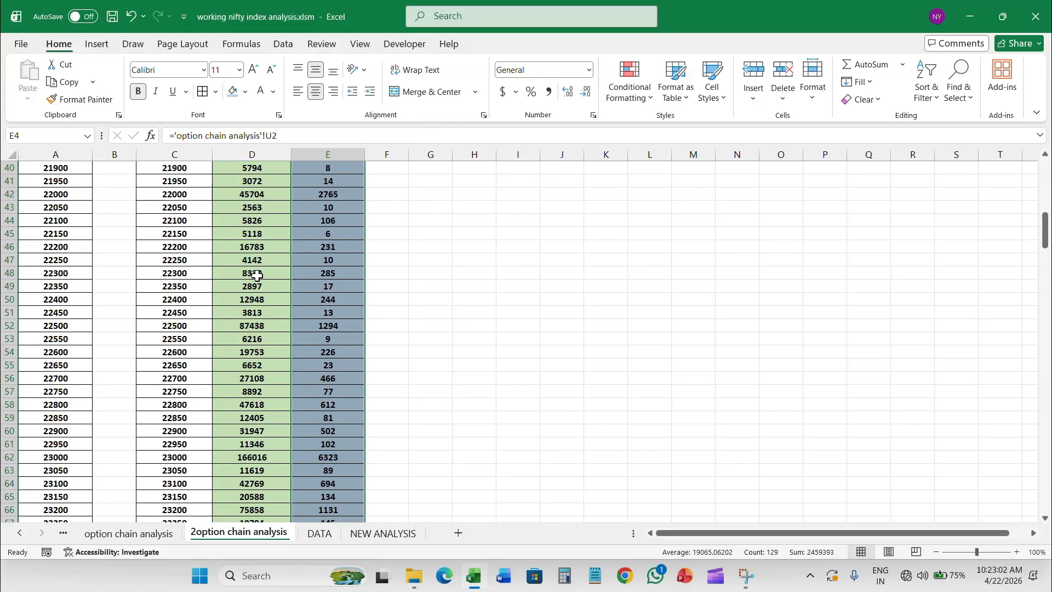
pyautogui.scroll(13, 257, 275)
# Format the OPEN INTEREST ANALYSIS title with a yellow fill, bold text and font size 20
pyautogui.click(283, 175)
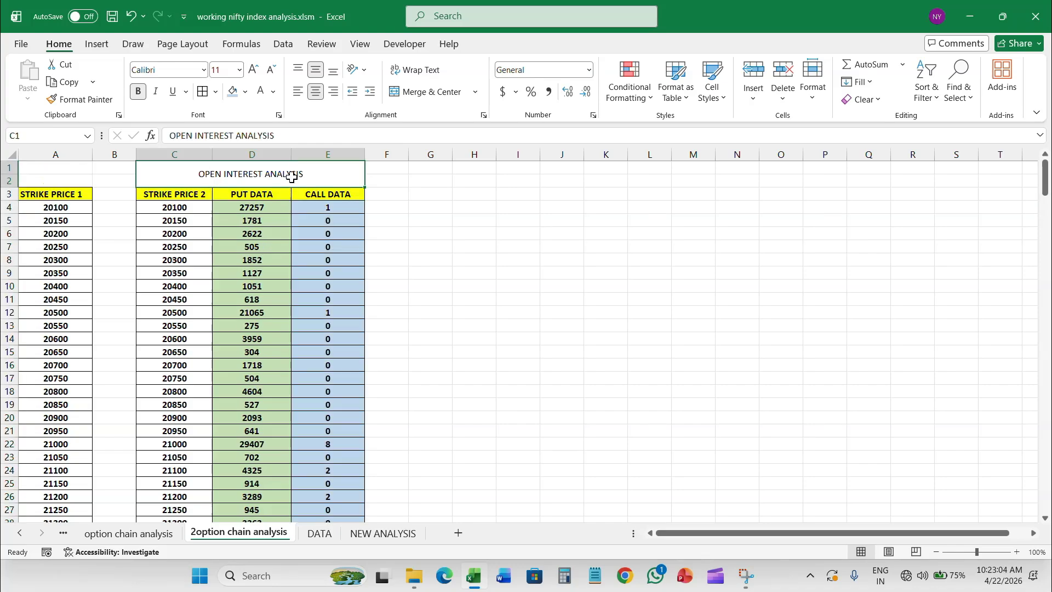
pyautogui.click(245, 92)
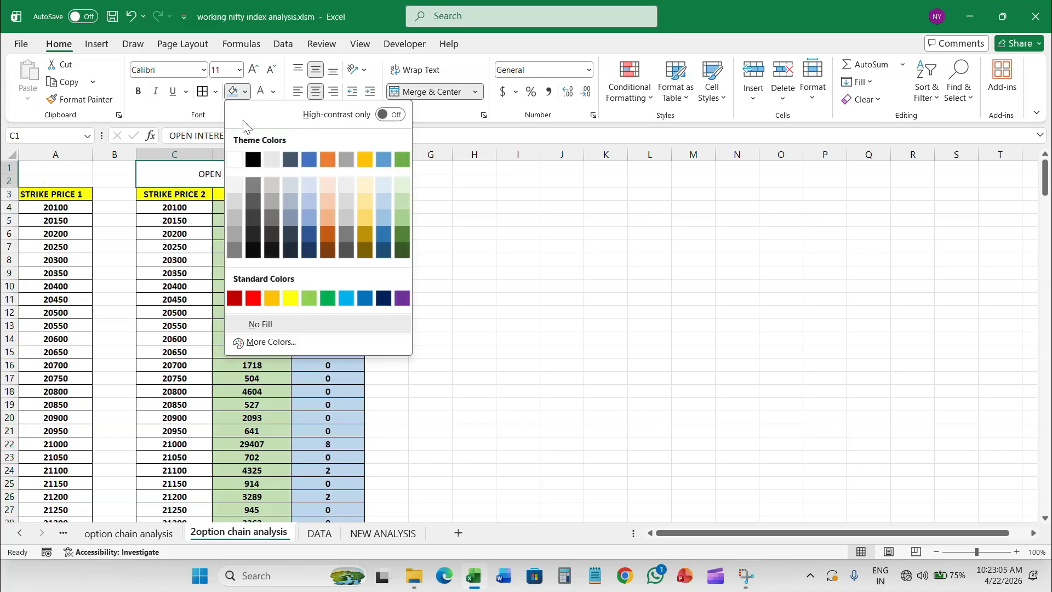
pyautogui.click(290, 297)
pyautogui.click(138, 91)
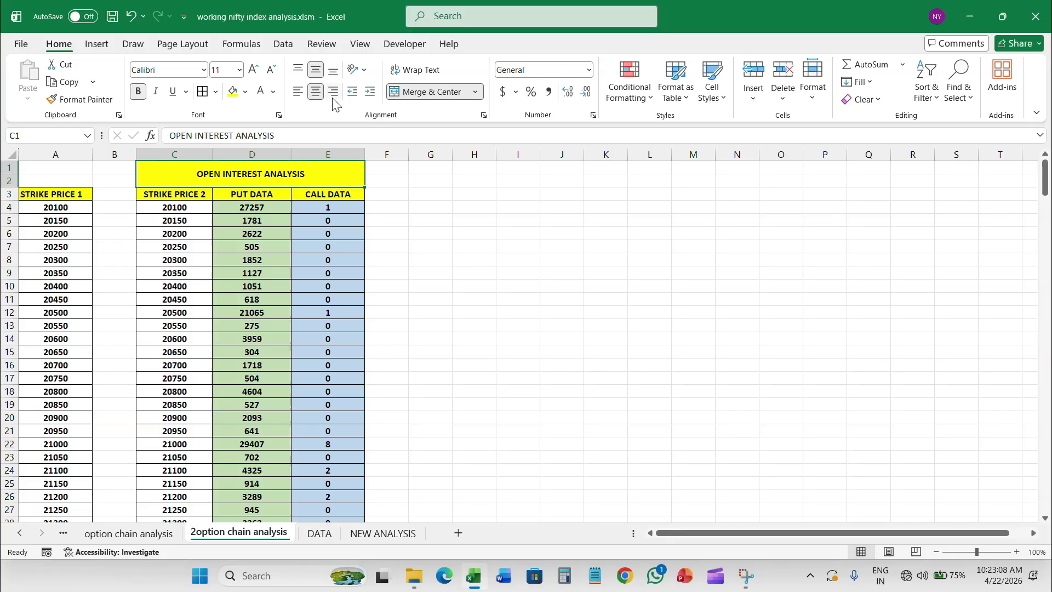
pyautogui.click(239, 70)
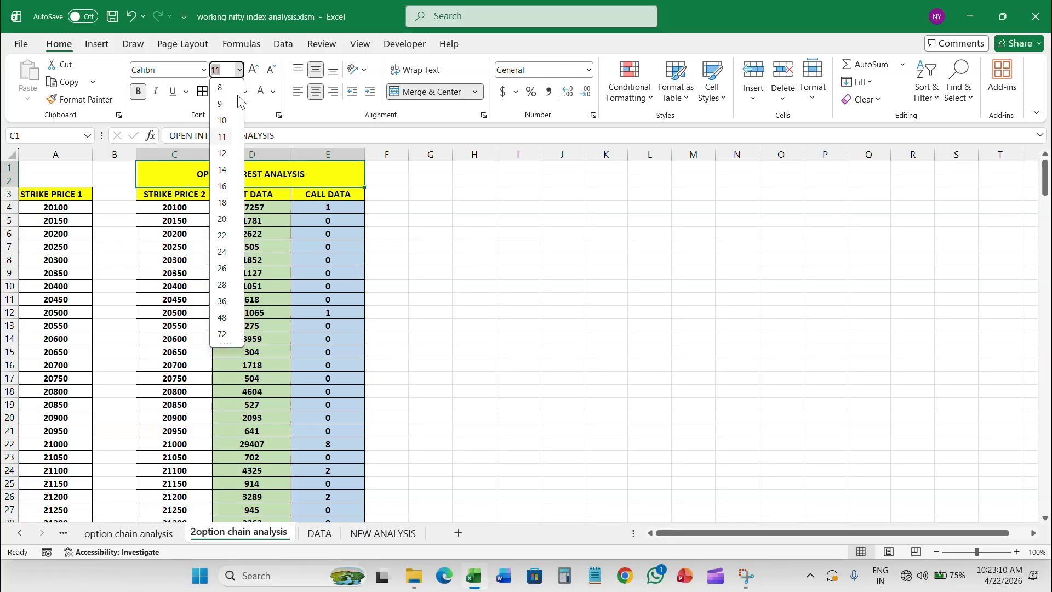
pyautogui.click(222, 219)
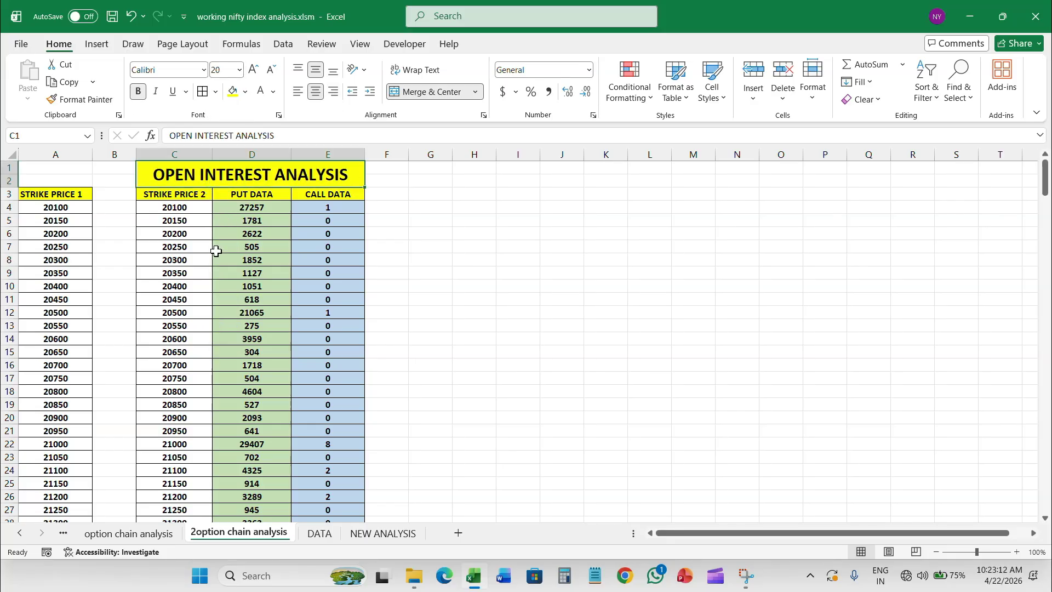
# Examine the NEW ANALYSIS sheet from its PRICE LIVE list down through the average tables, NIFTY-50 table and price charts
pyautogui.scroll(-9, 337, 360)
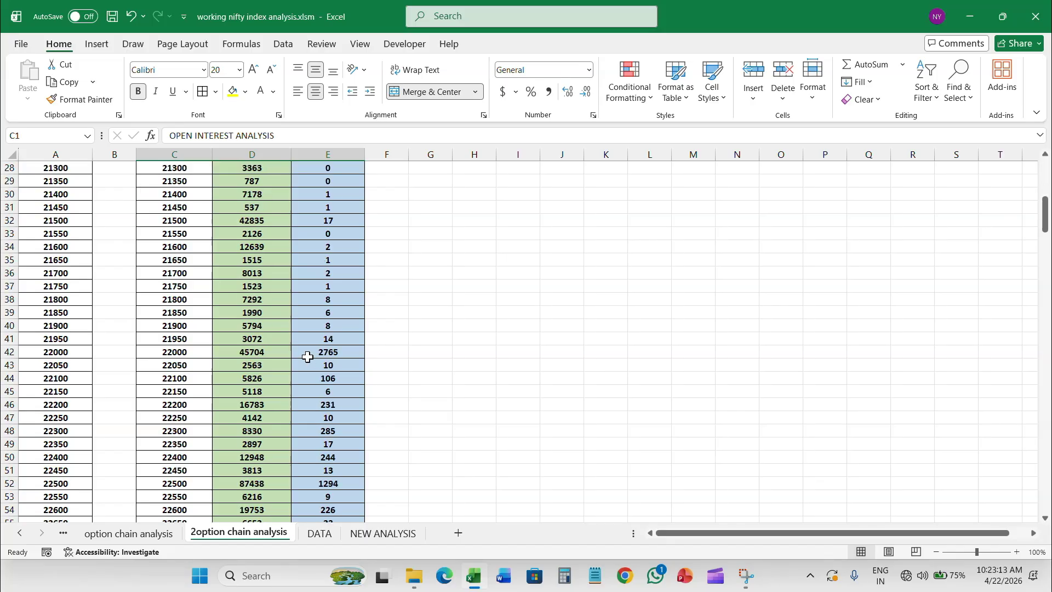
pyautogui.click(387, 534)
pyautogui.scroll(-6, 332, 485)
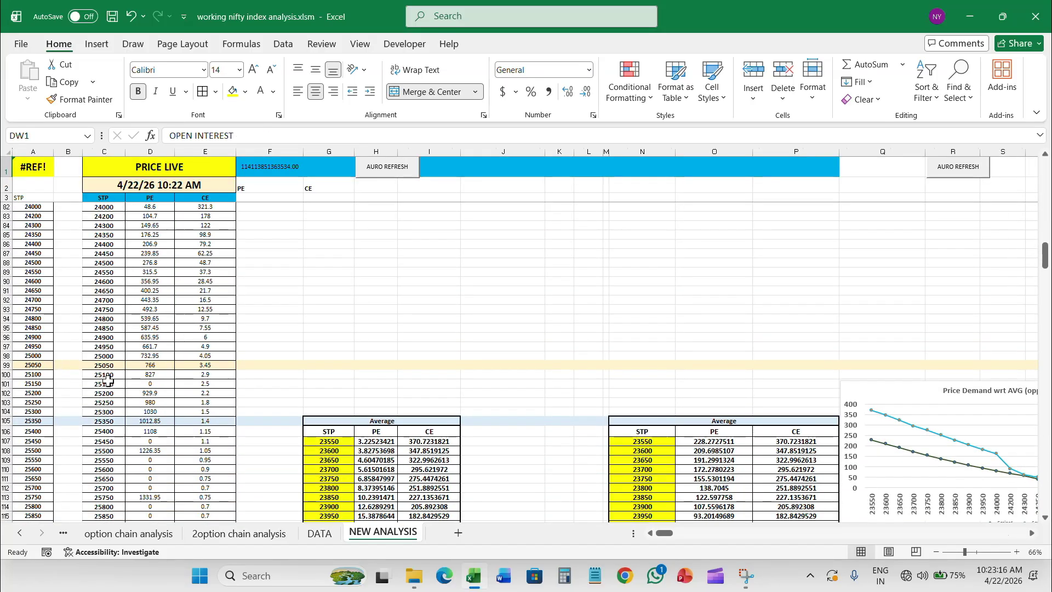
pyautogui.scroll(-11, 139, 352)
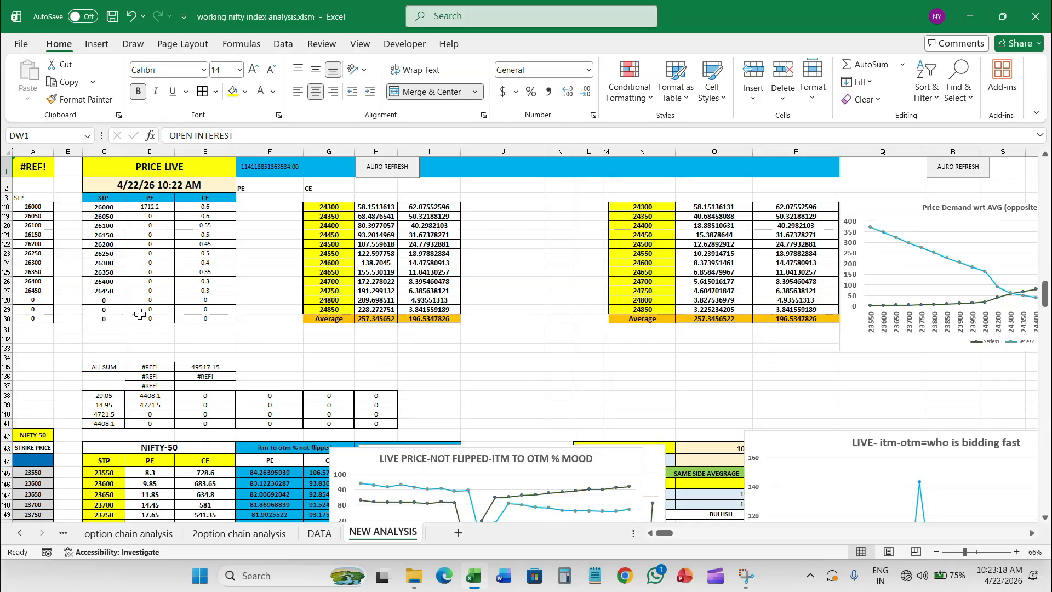
pyautogui.scroll(-8, 176, 352)
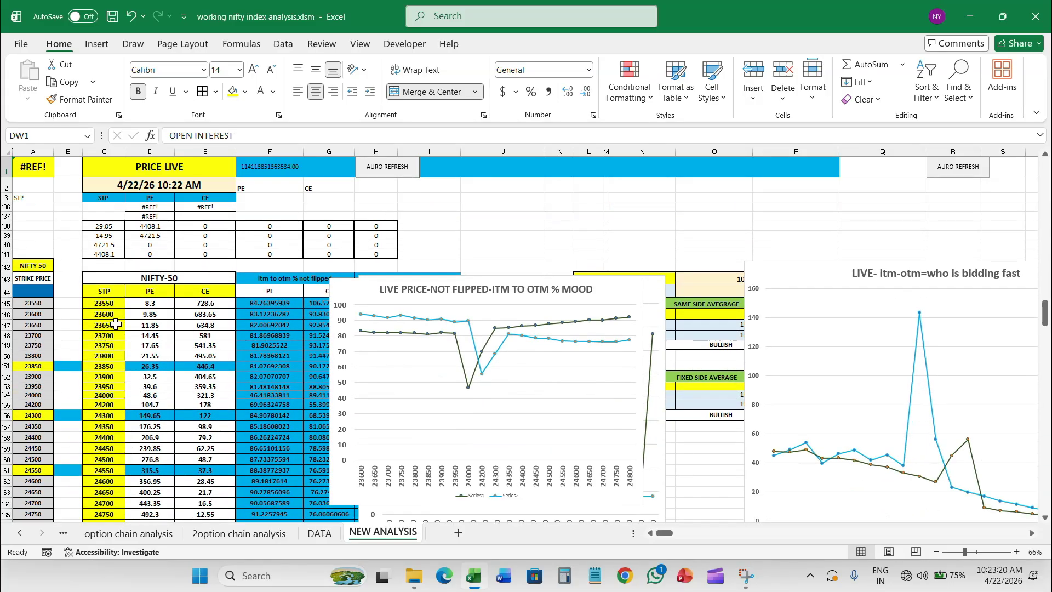
pyautogui.scroll(-7, 78, 343)
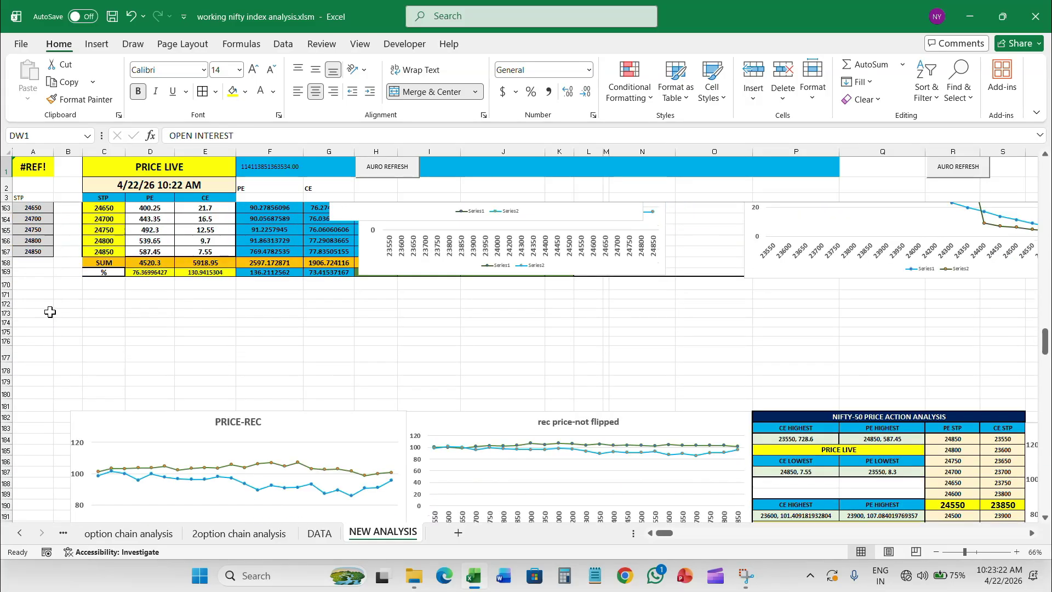
pyautogui.scroll(-11, 49, 312)
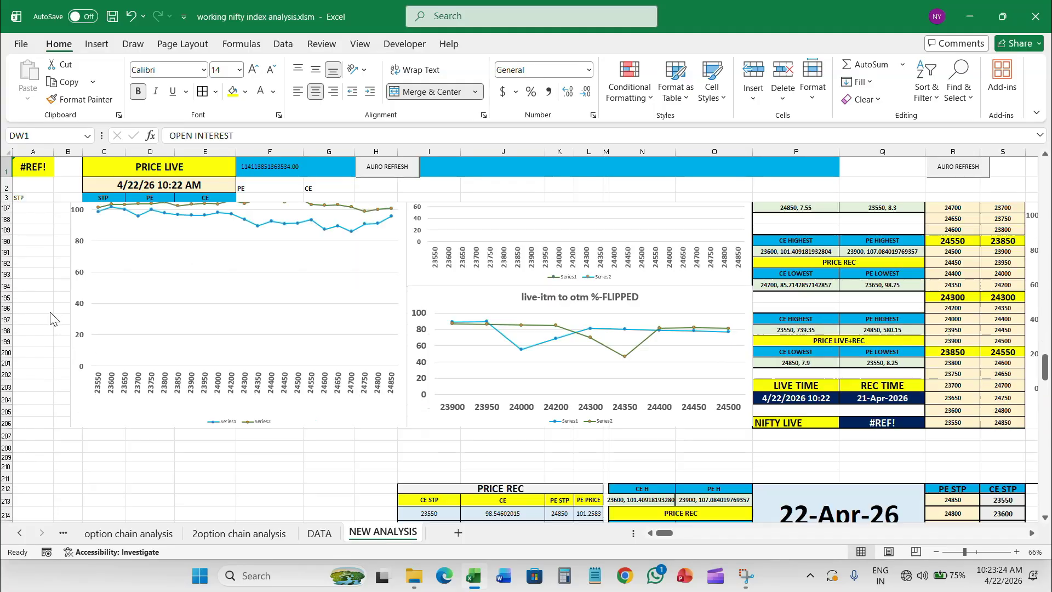
pyautogui.scroll(-12, 50, 312)
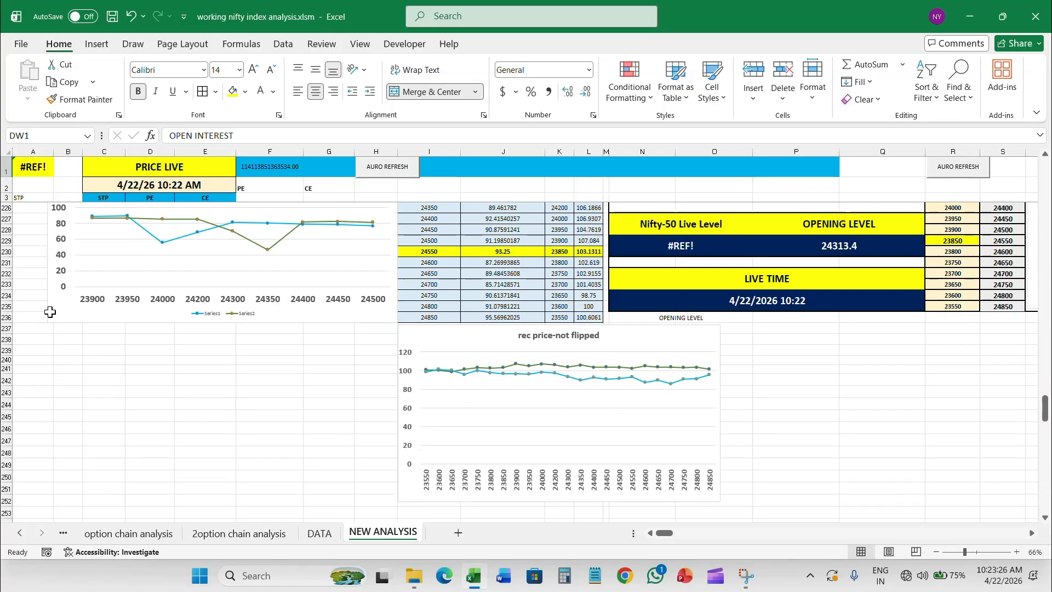
pyautogui.scroll(-8, 50, 312)
pyautogui.scroll(20, 56, 319)
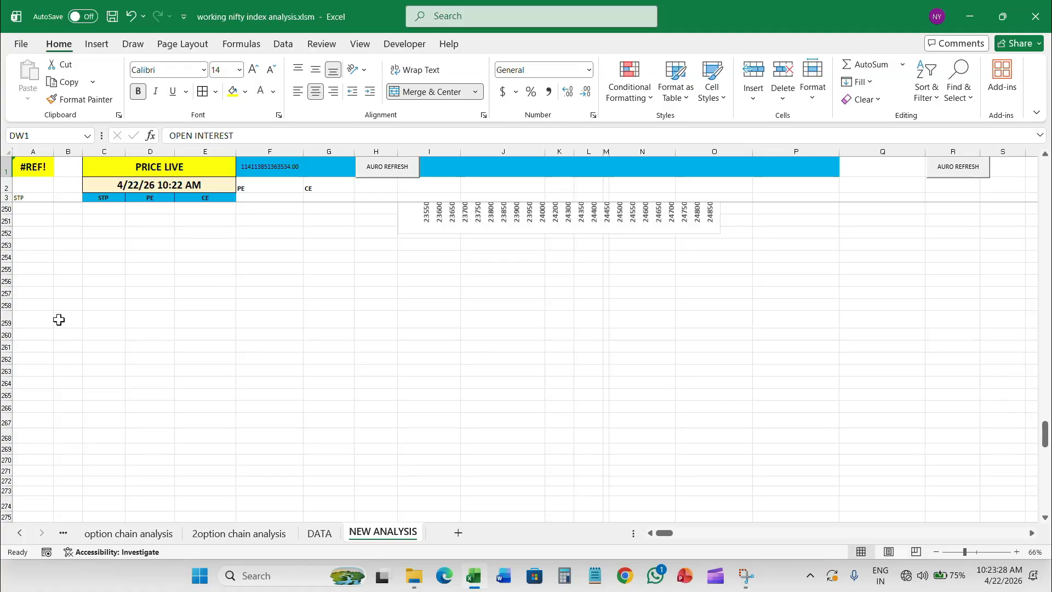
# Compare the NIFTY-50 strike price table and its charts in NEW ANALYSIS with the full PRICE LIVE strike list above it
pyautogui.scroll(14, 67, 337)
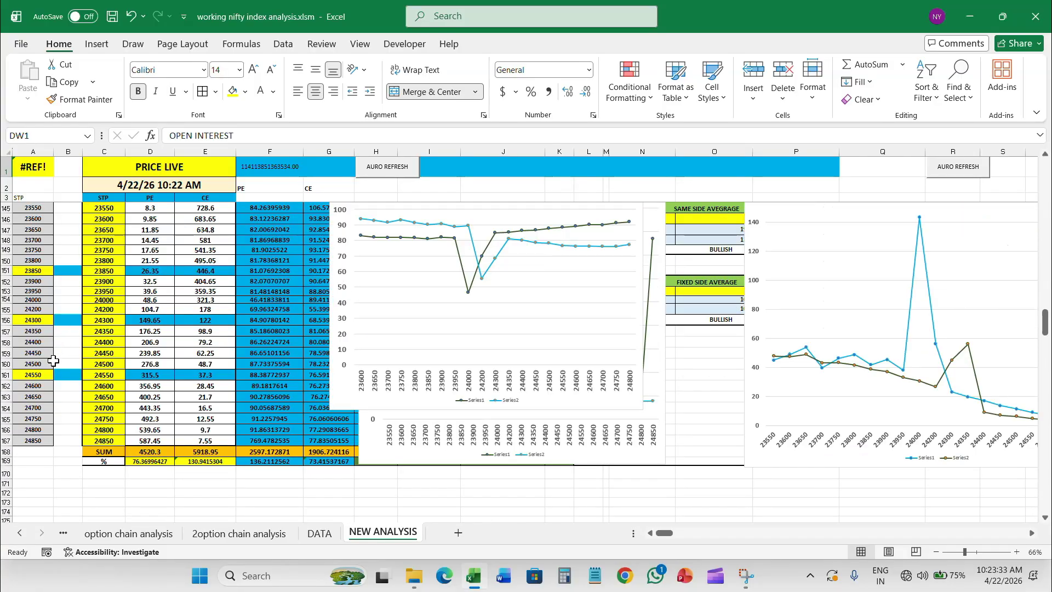
pyautogui.scroll(1, 54, 360)
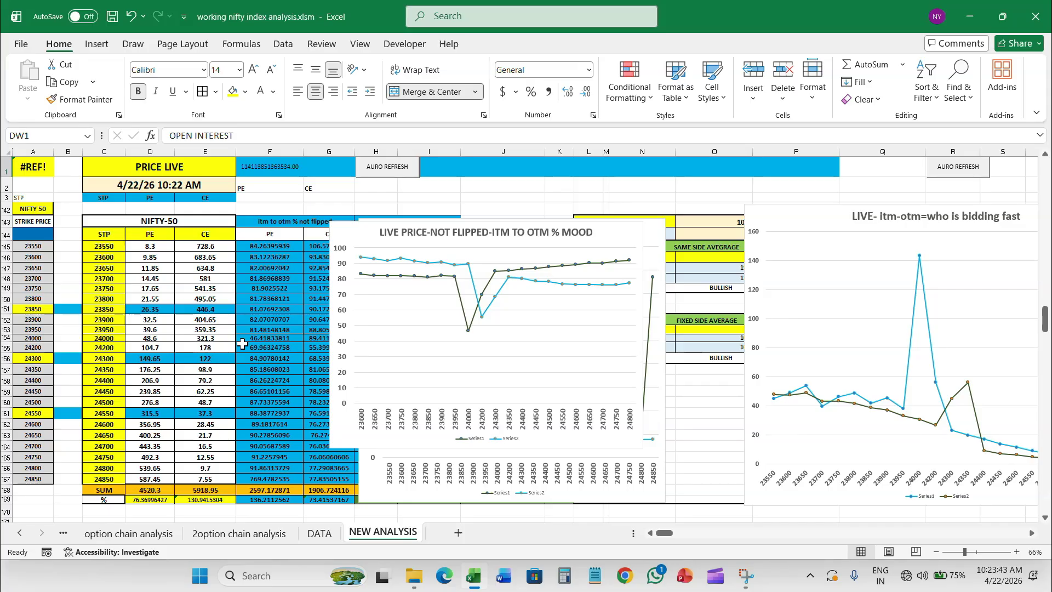
pyautogui.scroll(1, 242, 343)
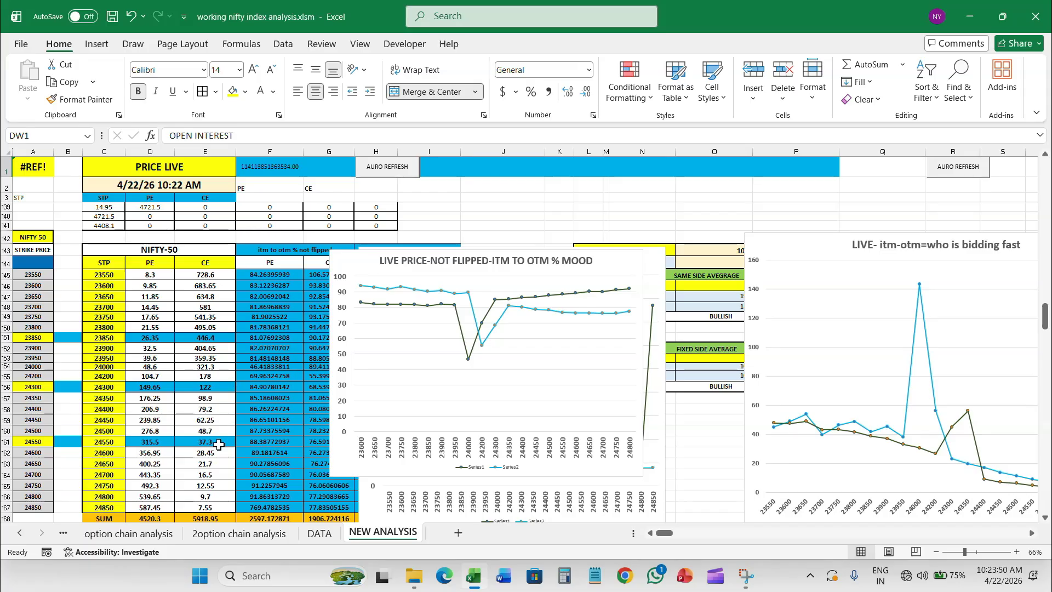
pyautogui.scroll(7, 212, 455)
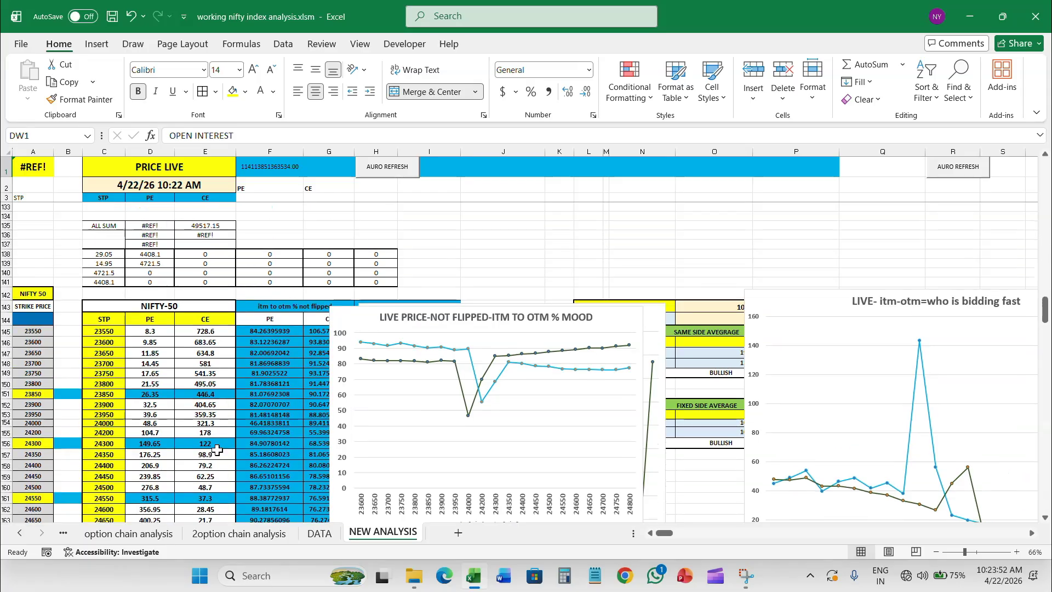
pyautogui.scroll(5, 188, 253)
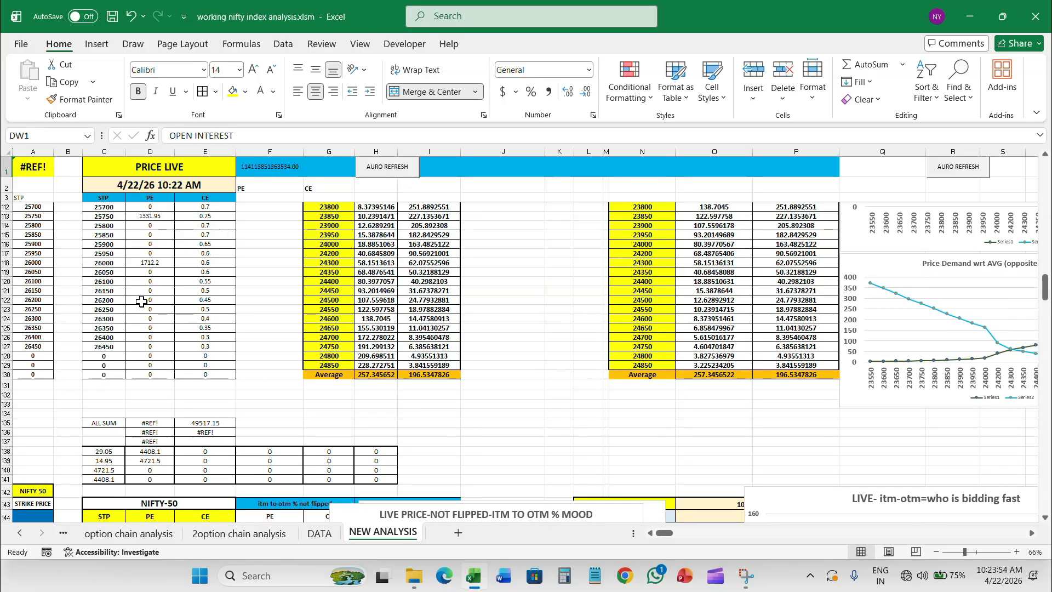
pyautogui.scroll(20, 133, 309)
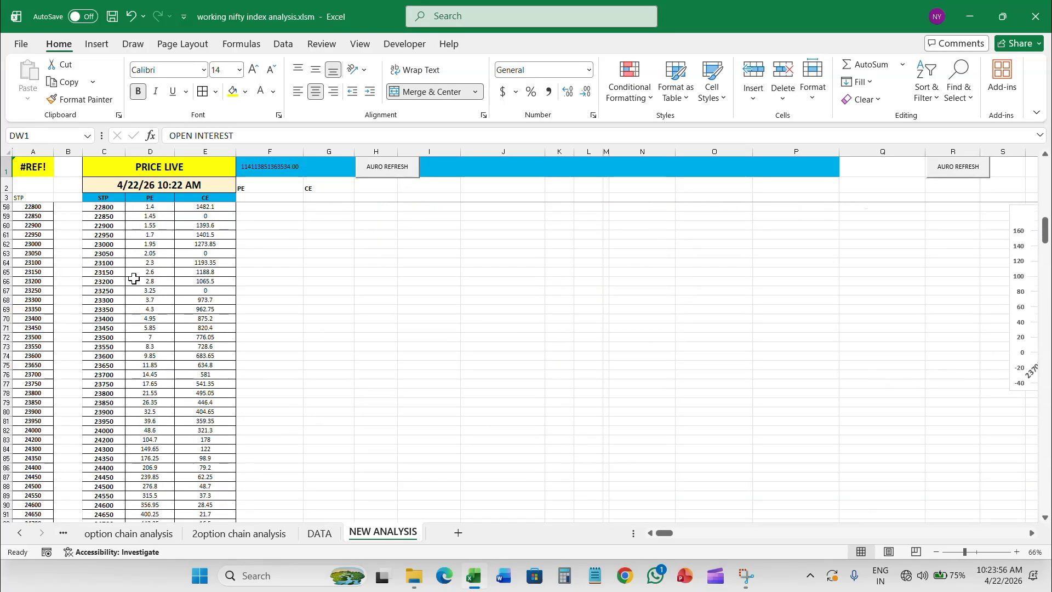
pyautogui.scroll(6, 135, 300)
pyautogui.scroll(-4, 149, 316)
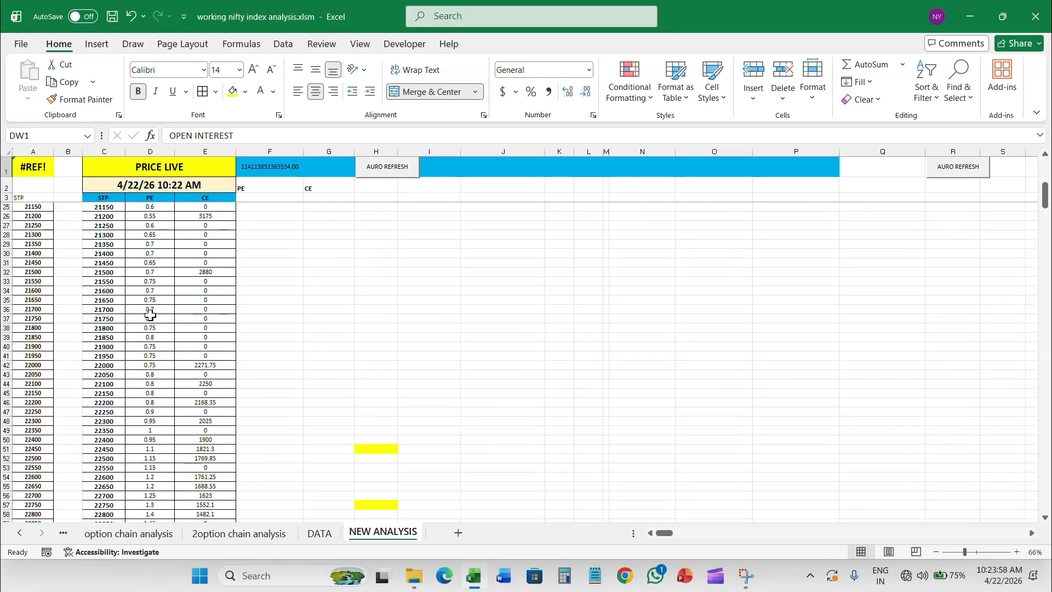
pyautogui.scroll(-5, 151, 317)
pyautogui.scroll(-20, 151, 318)
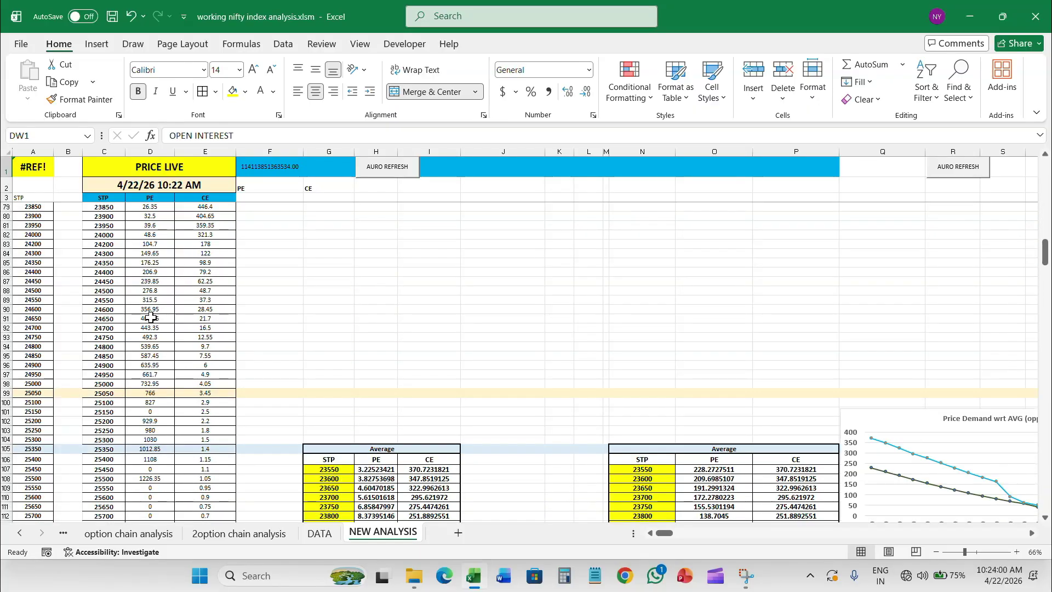
pyautogui.scroll(-7, 151, 318)
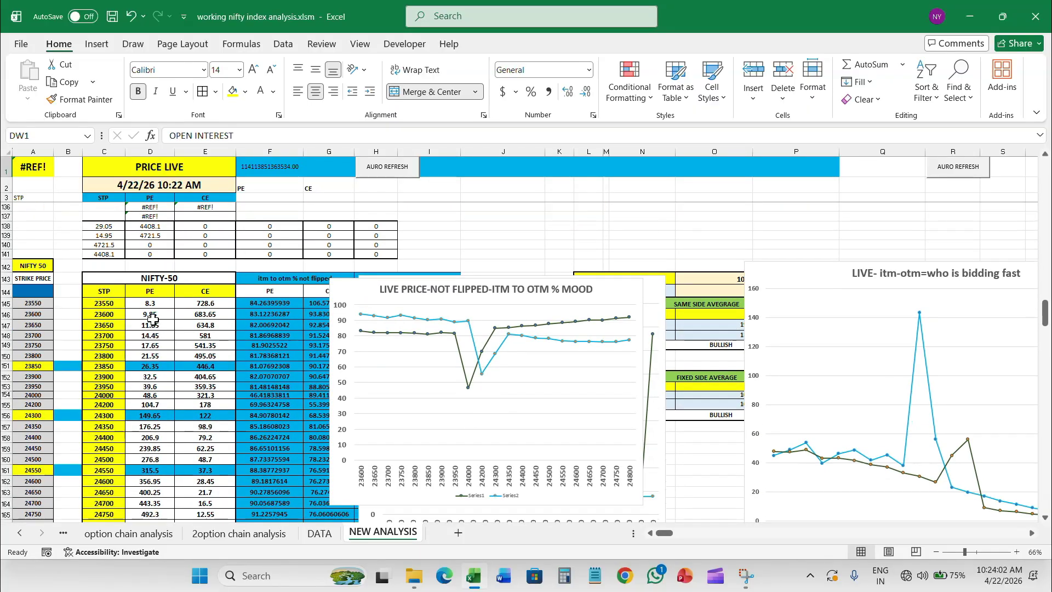
pyautogui.scroll(3, 156, 320)
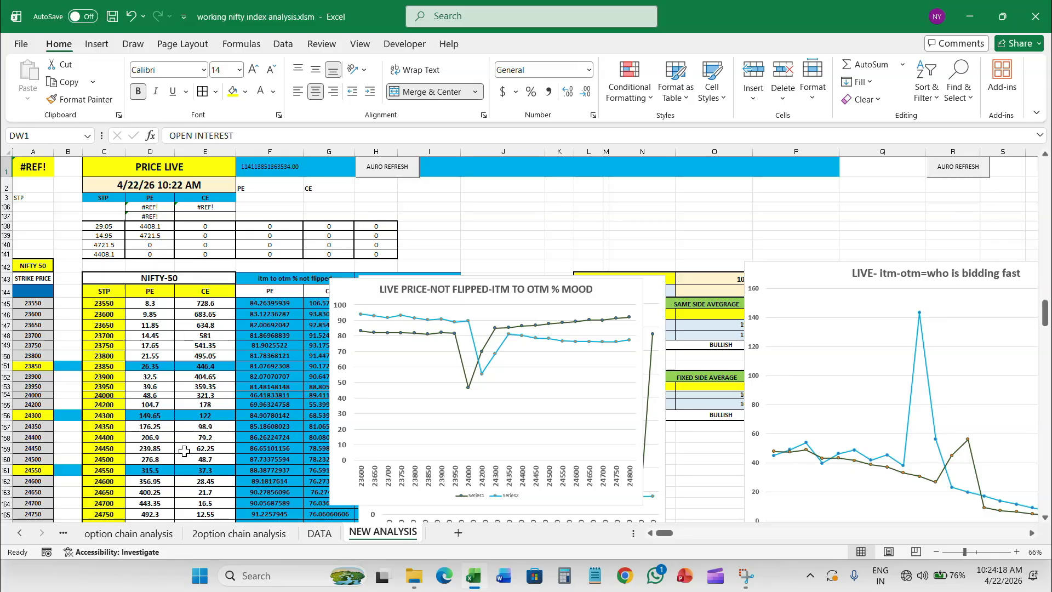
# On the 2option chain analysis sheet, enter the heading STRIKE PRICE in cells A141 and C141 below the open interest table
pyautogui.click(213, 534)
pyautogui.scroll(-20, 364, 364)
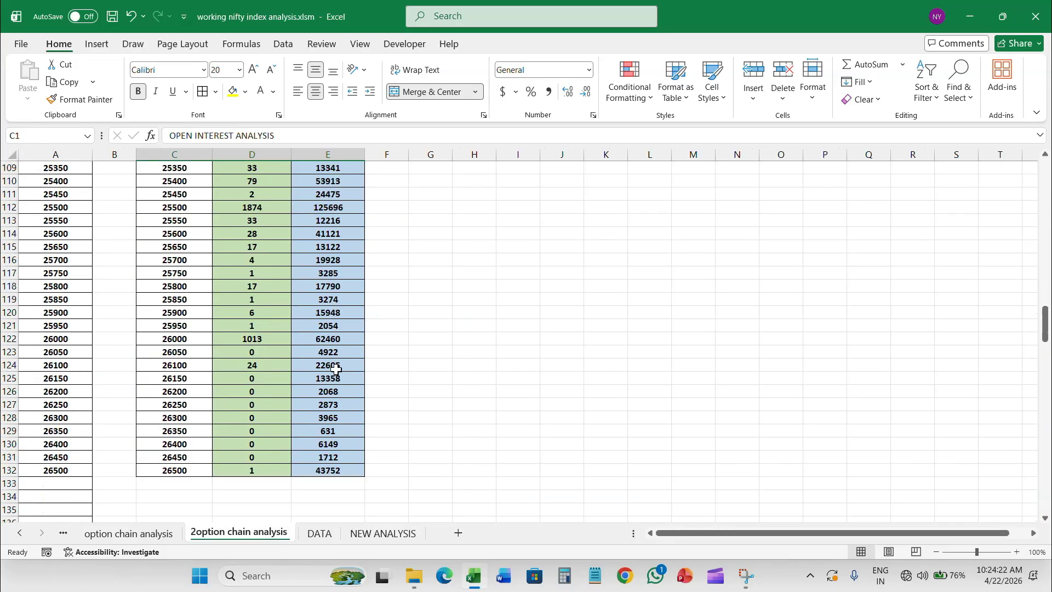
pyautogui.scroll(5, 325, 364)
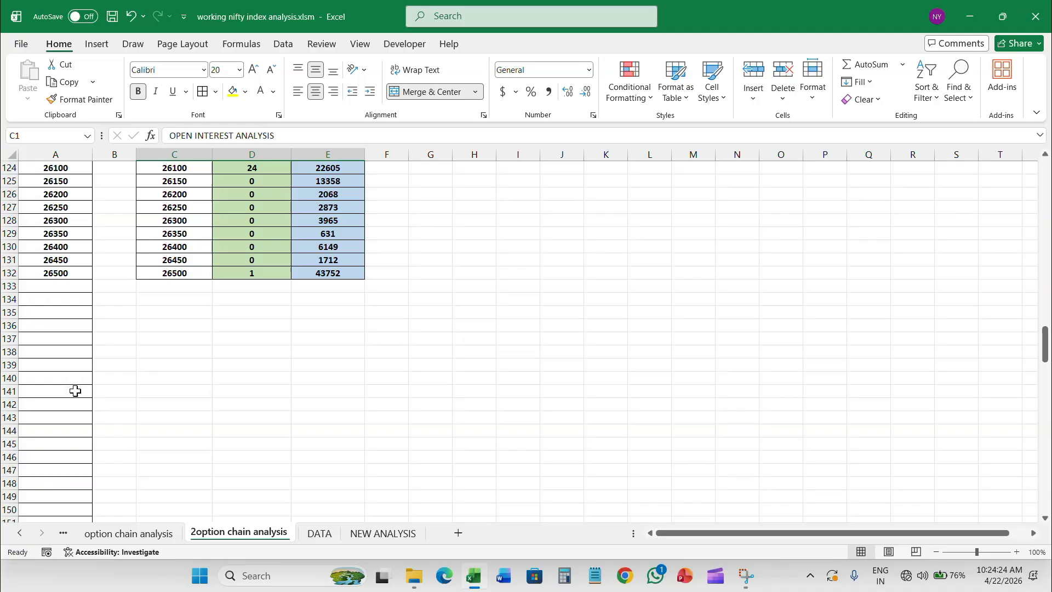
pyautogui.click(65, 392)
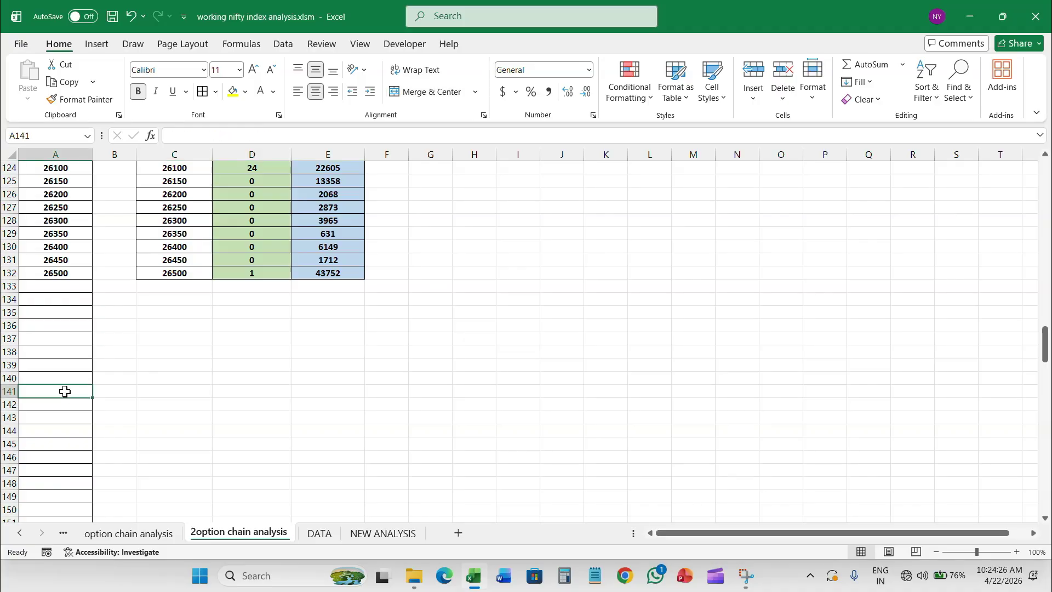
pyautogui.write('STRIKE')
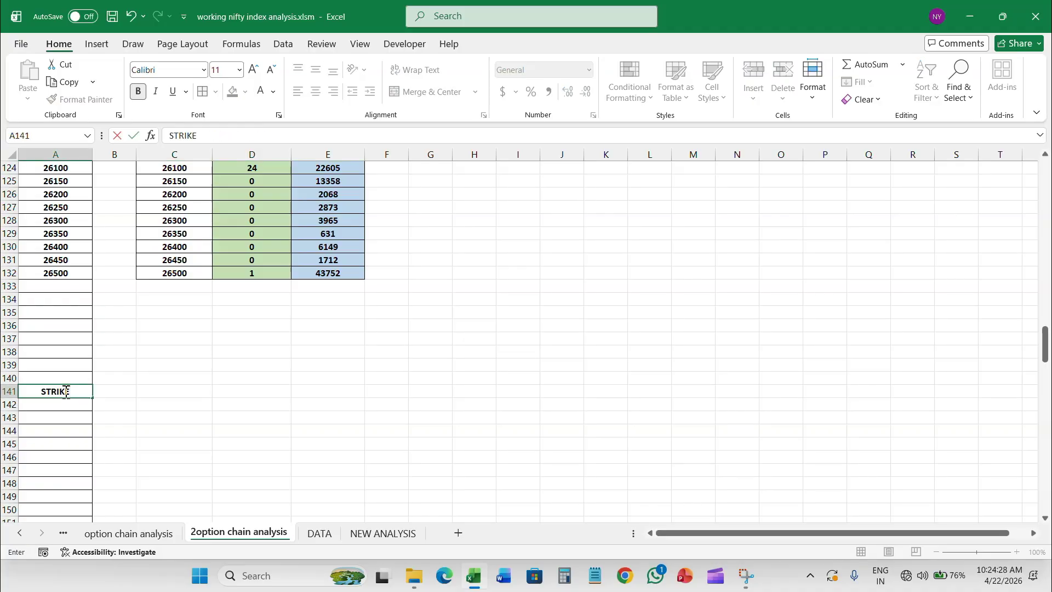
pyautogui.doubleClick(66, 392)
pyautogui.write('STRIKE PRICE')
pyautogui.click(162, 392)
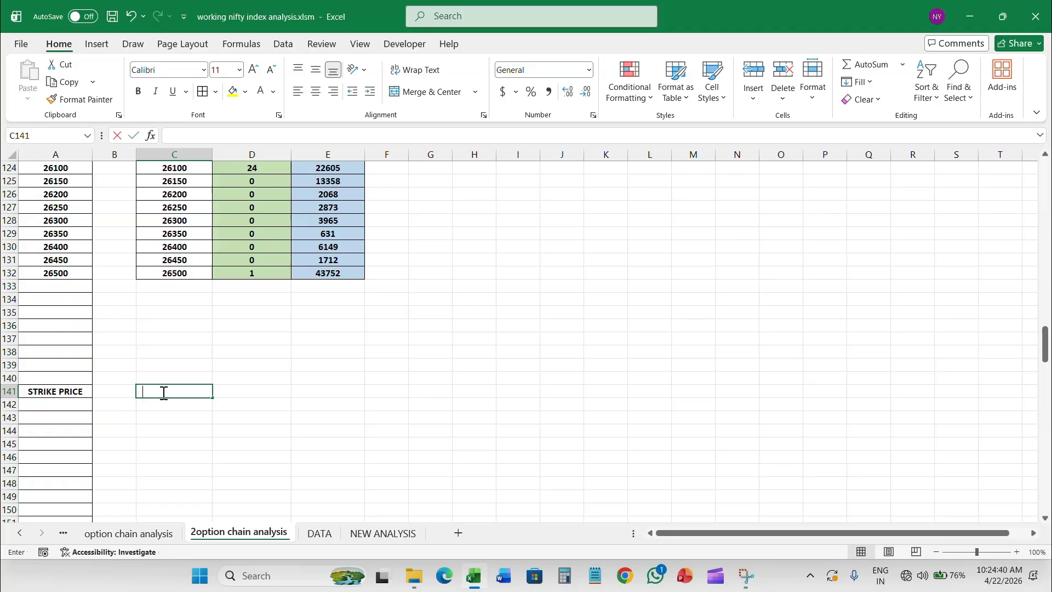
pyautogui.write('STRIKE PRICE')
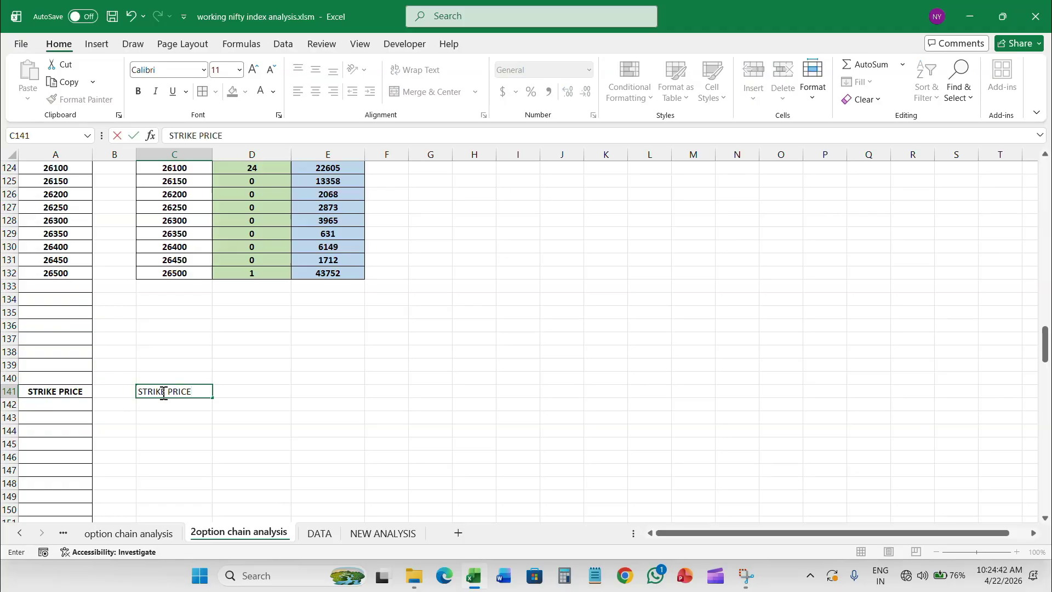
pyautogui.press('capslock')
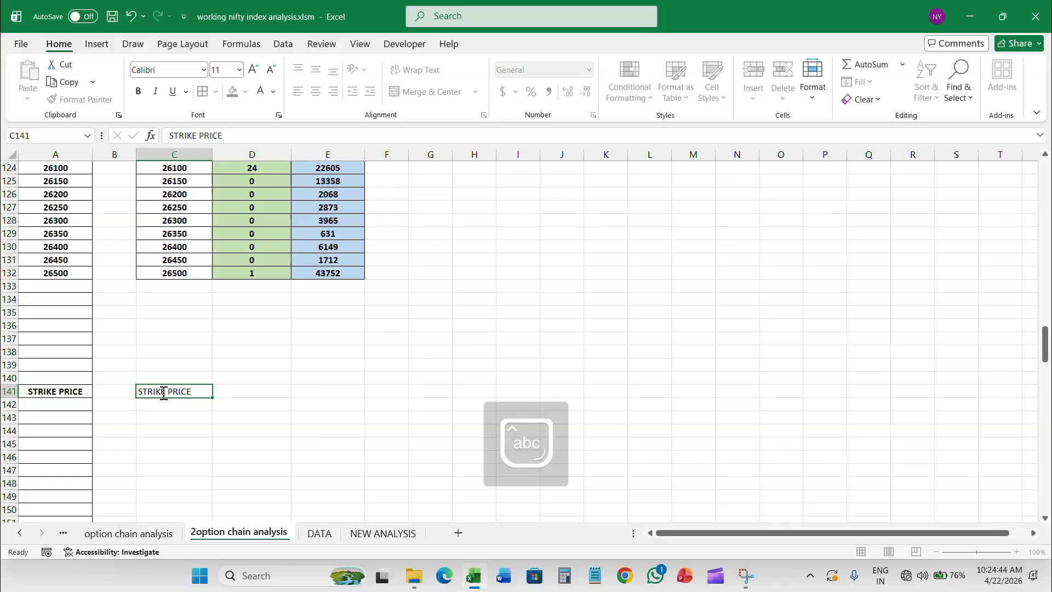
# Enter the headings PUT DATA in D141 and CALL DATA in E141, beside the STRIKE PRICE heading
pyautogui.press('Tab')
pyautogui.write('ca')
pyautogui.press('BackSpace')
pyautogui.press('BackSpace')
pyautogui.press('capslock')
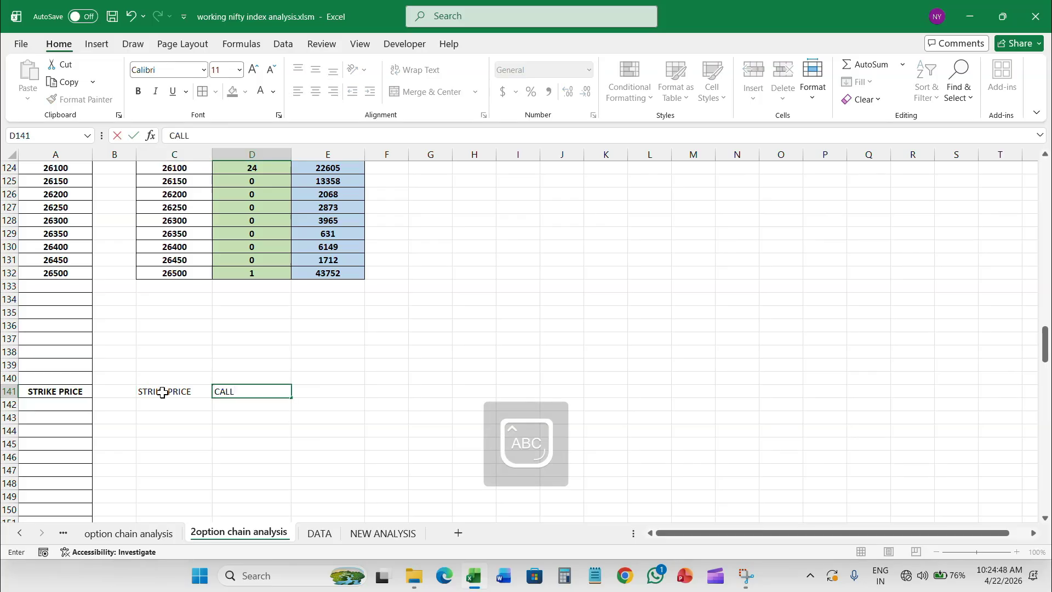
pyautogui.write('CALL')
pyautogui.press('BackSpace')
pyautogui.press('BackSpace')
pyautogui.press('BackSpace')
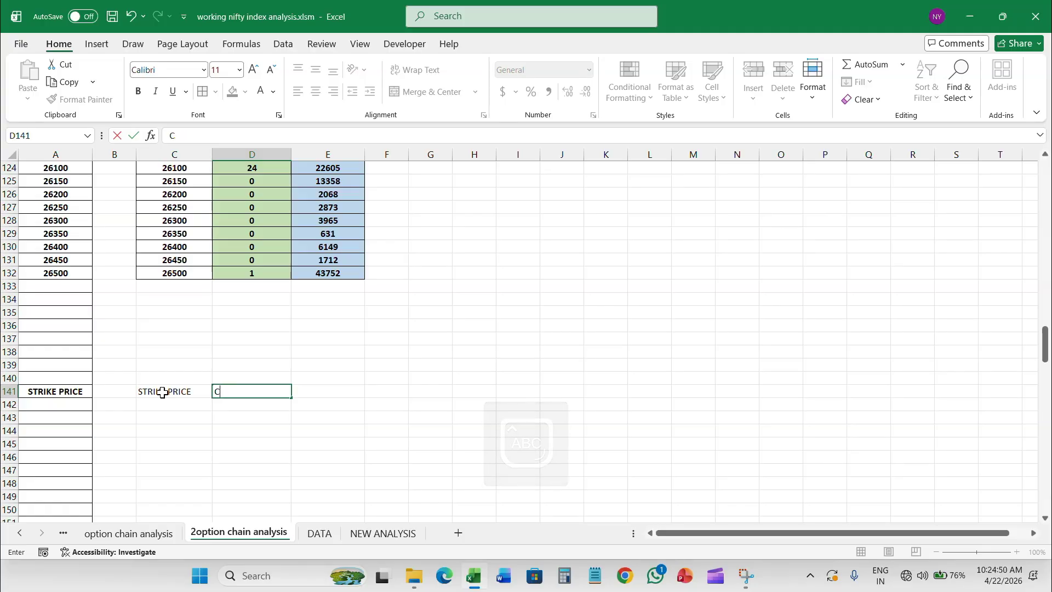
pyautogui.write('P')
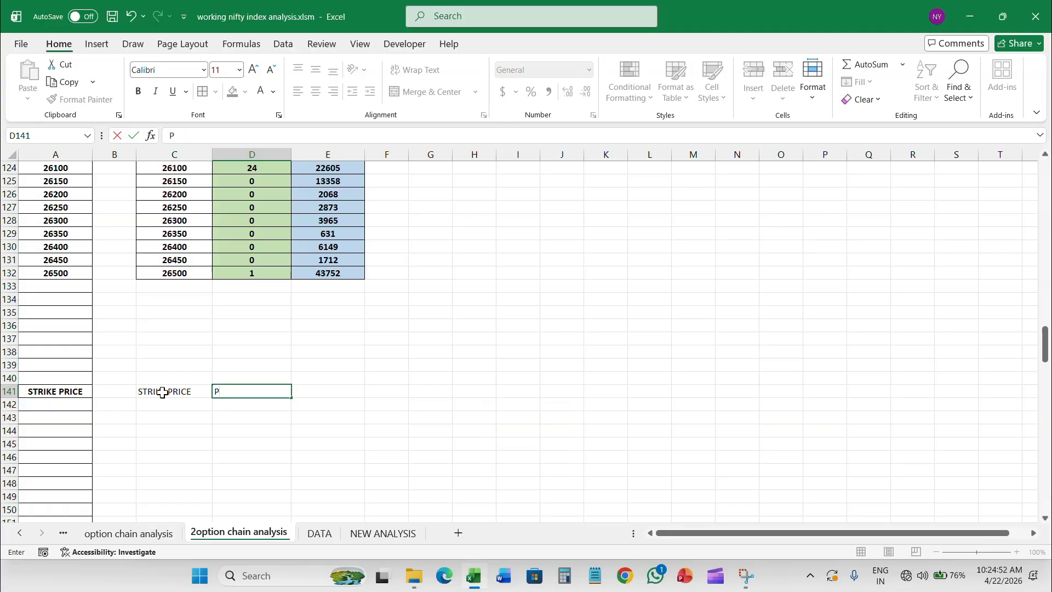
pyautogui.write('UT DATA')
pyautogui.press('Tab')
pyautogui.write('CALL ')
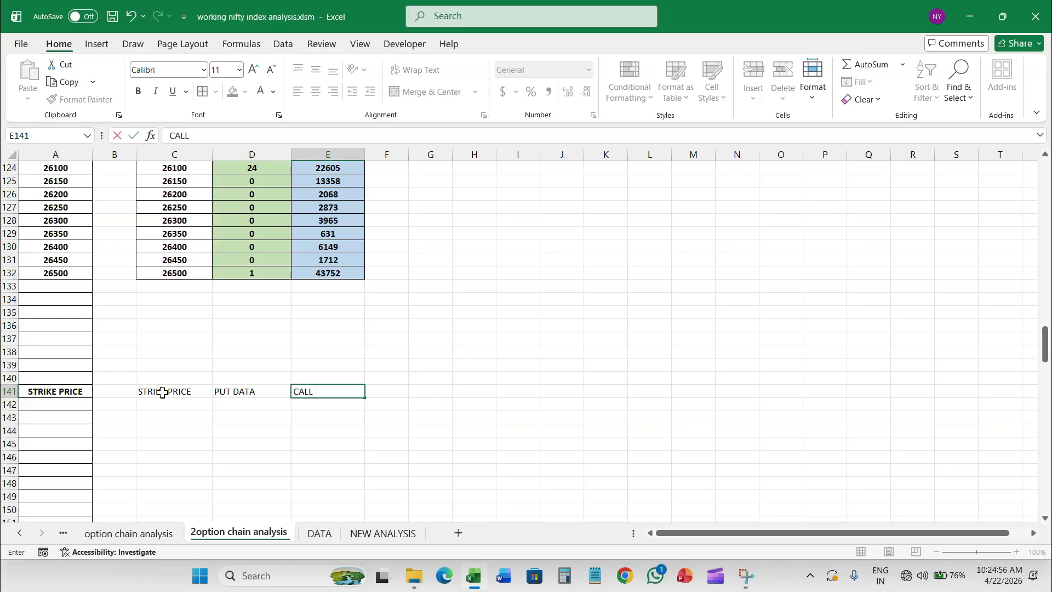
pyautogui.write('DATA')
# Complete the CALL DATA heading in cell E141 of the second strike price table
pyautogui.click(86, 431)
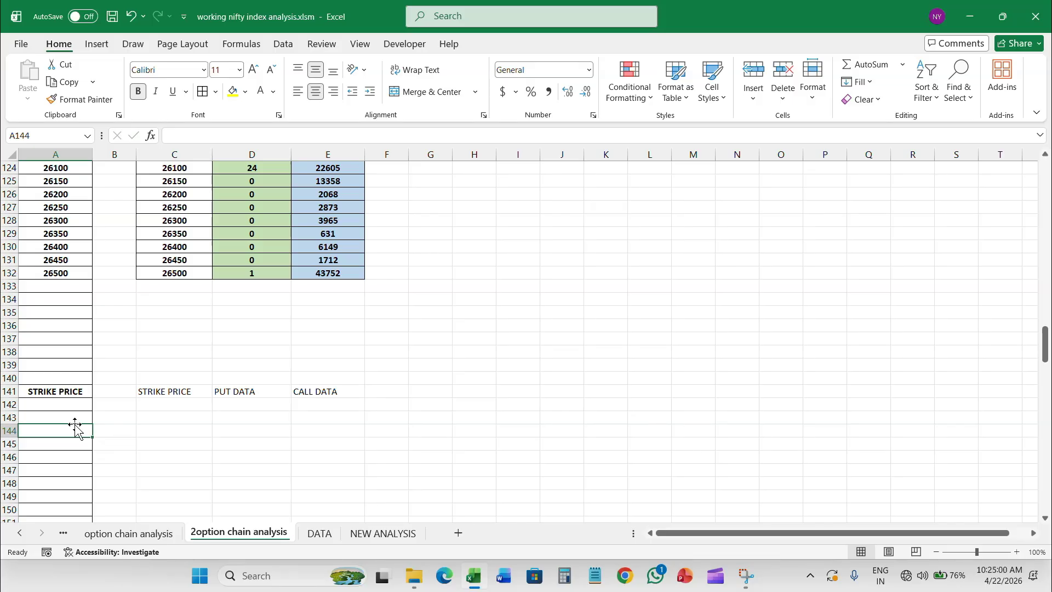
pyautogui.scroll(-3, 66, 417)
pyautogui.scroll(1, 66, 415)
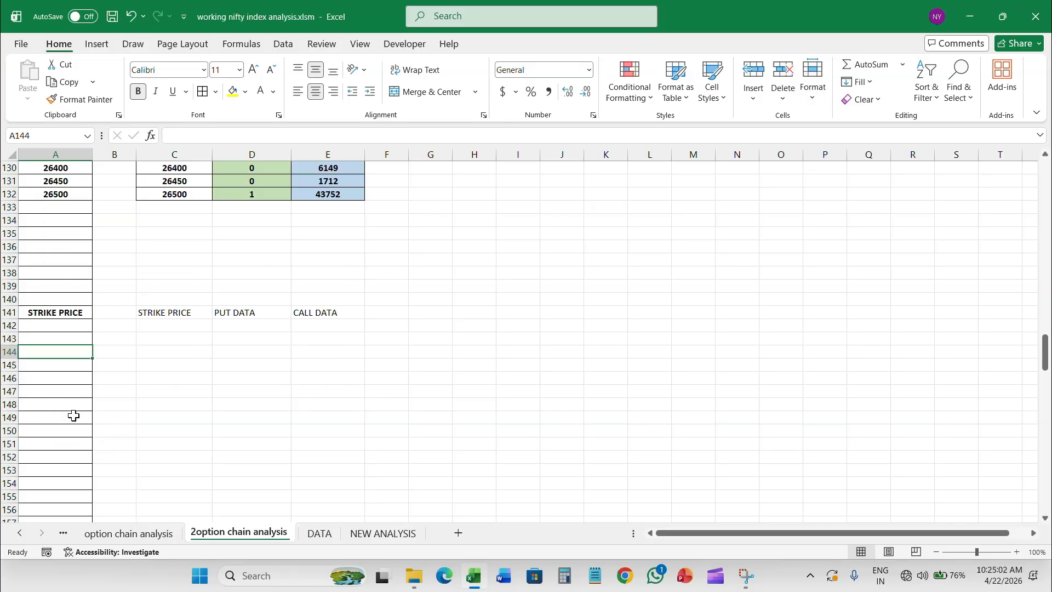
pyautogui.click(73, 324)
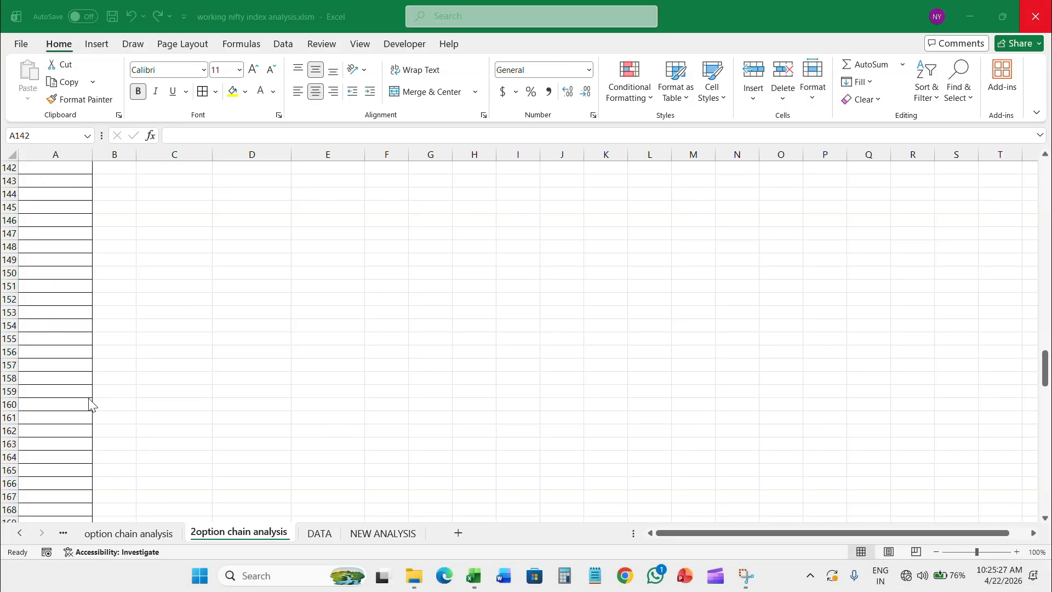
pyautogui.scroll(6, 80, 399)
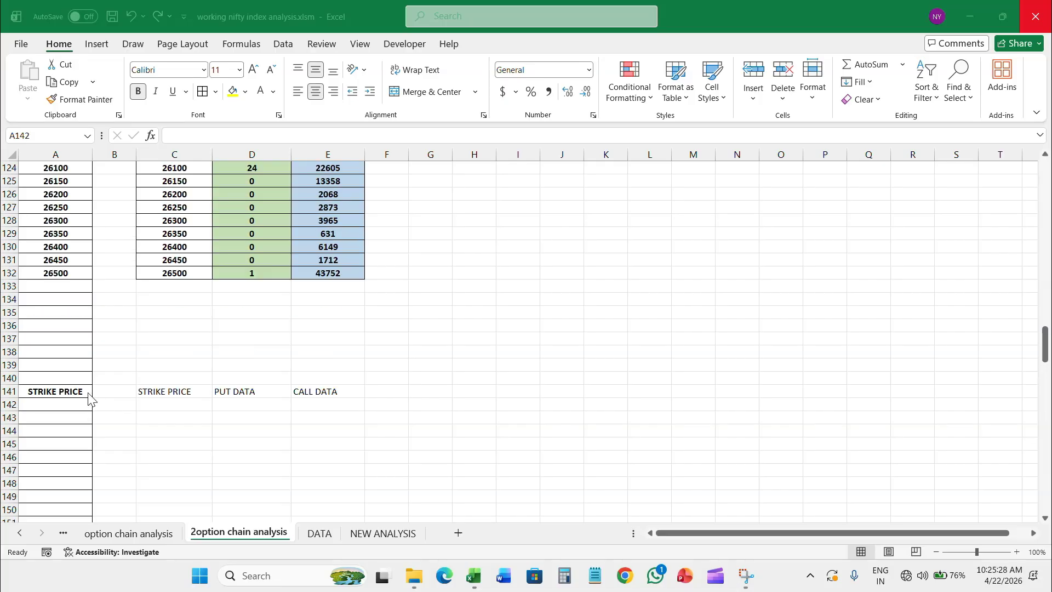
pyautogui.scroll(-3, 89, 395)
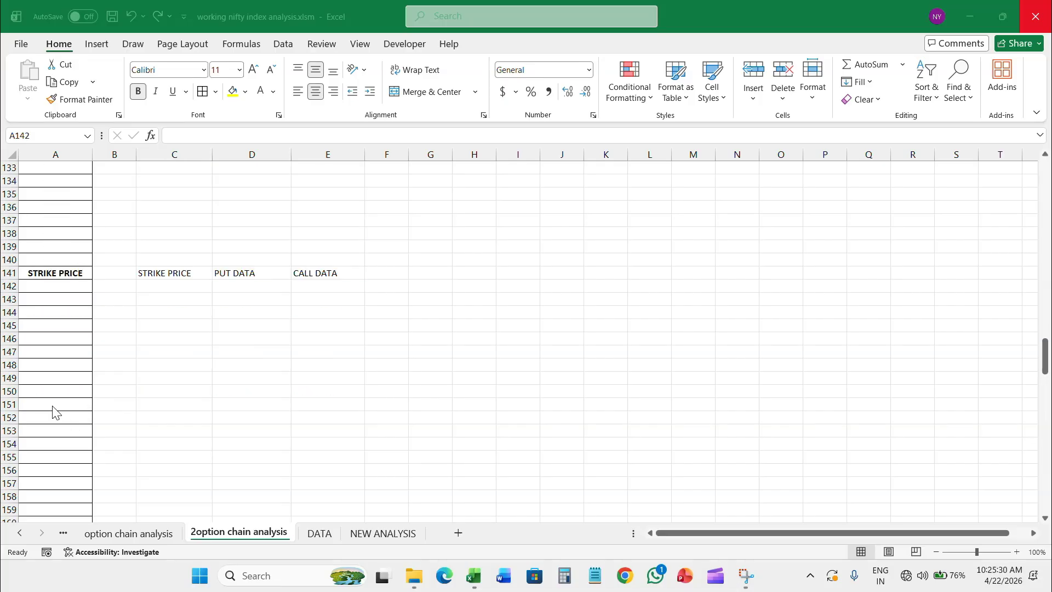
pyautogui.write('=')
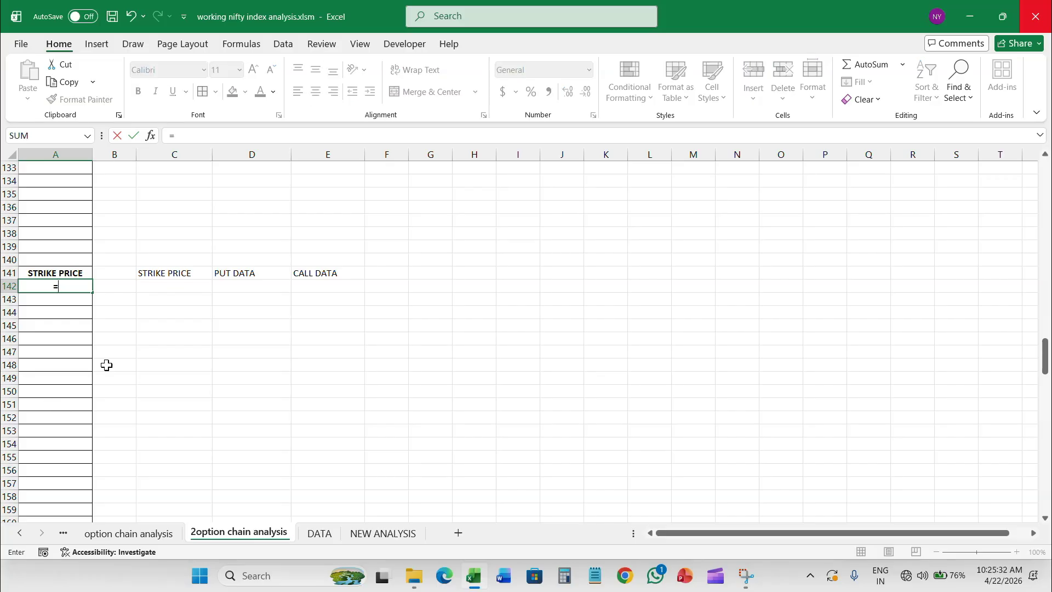
pyautogui.click(156, 339)
pyautogui.press('Escape')
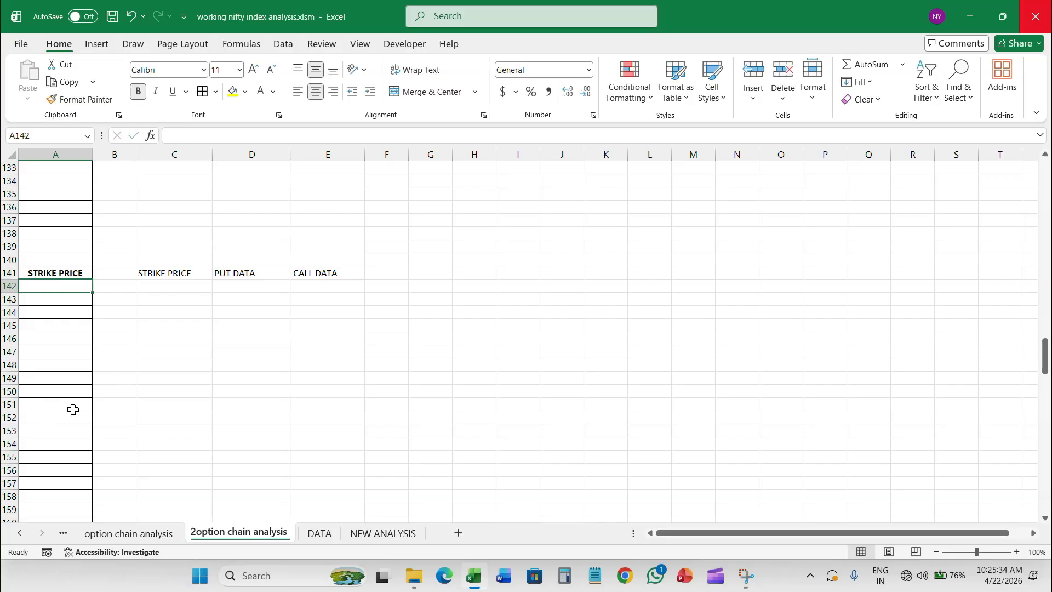
# In cell A152, reference the 24500 strike price of the upper table with the formula =A92
pyautogui.click(73, 420)
pyautogui.write('=')
pyautogui.scroll(15, 108, 411)
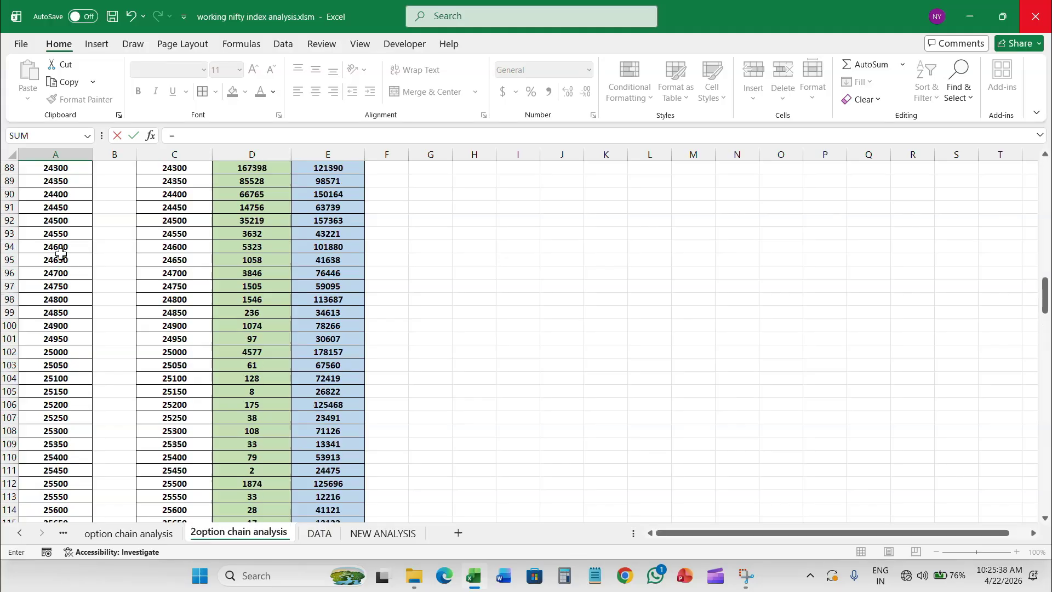
pyautogui.click(76, 221)
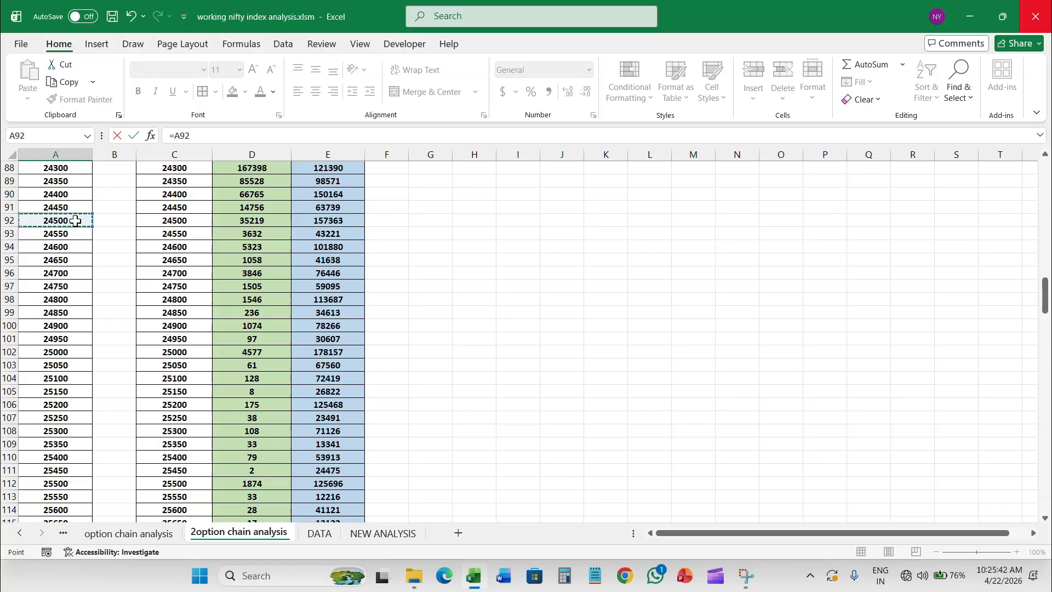
pyautogui.press('Return')
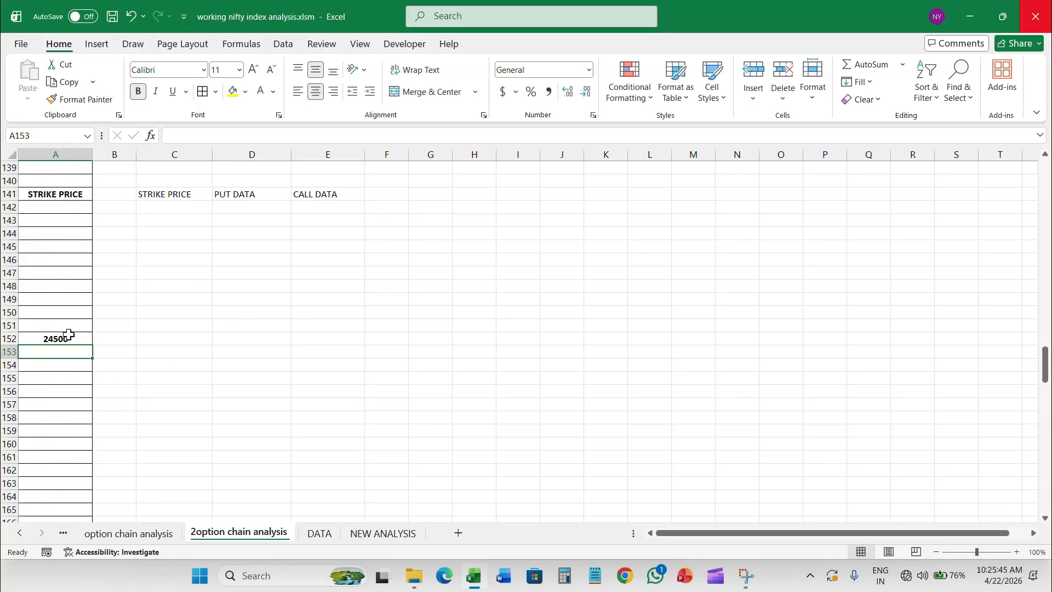
# Fill the reference formula in A152 down to A164 and up to A142 to list strikes 24000 to 25100
pyautogui.click(67, 339)
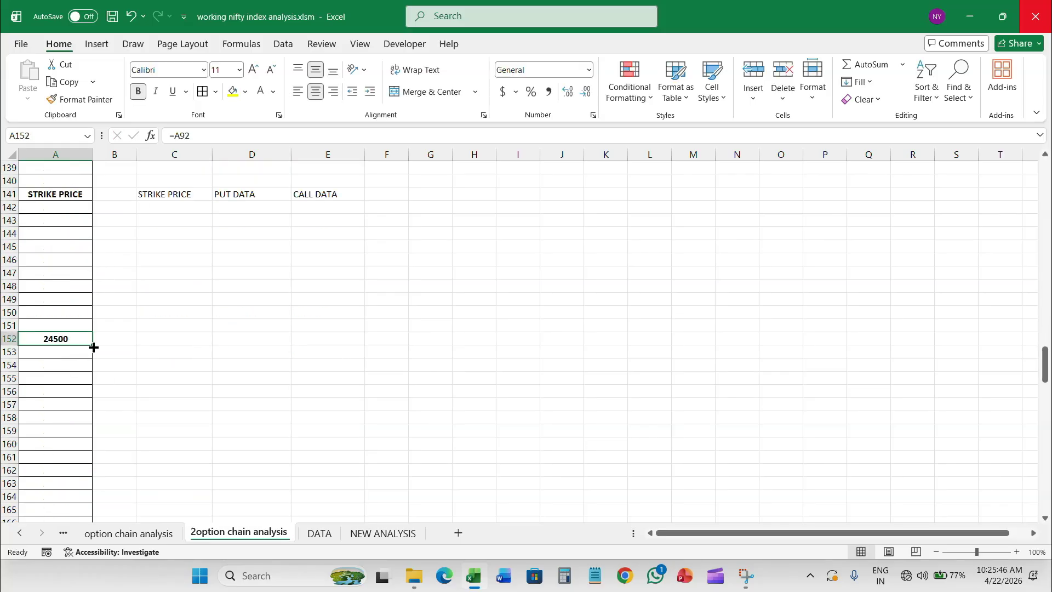
pyautogui.moveTo(93, 345); pyautogui.dragTo(85, 500)
pyautogui.click(79, 339)
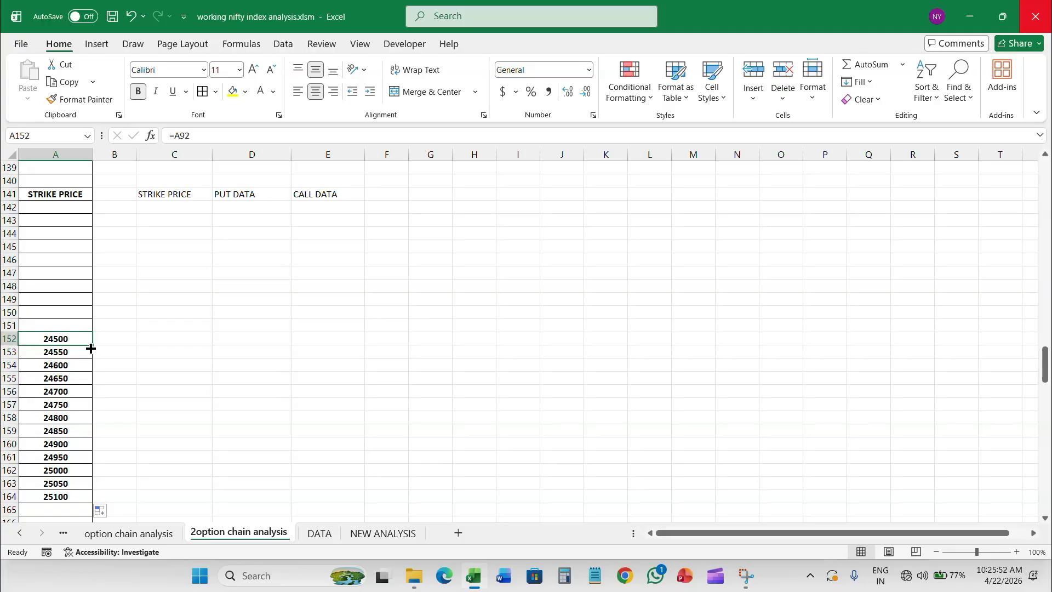
pyautogui.moveTo(92, 344); pyautogui.dragTo(94, 212)
pyautogui.moveTo(93, 207); pyautogui.dragTo(93, 206)
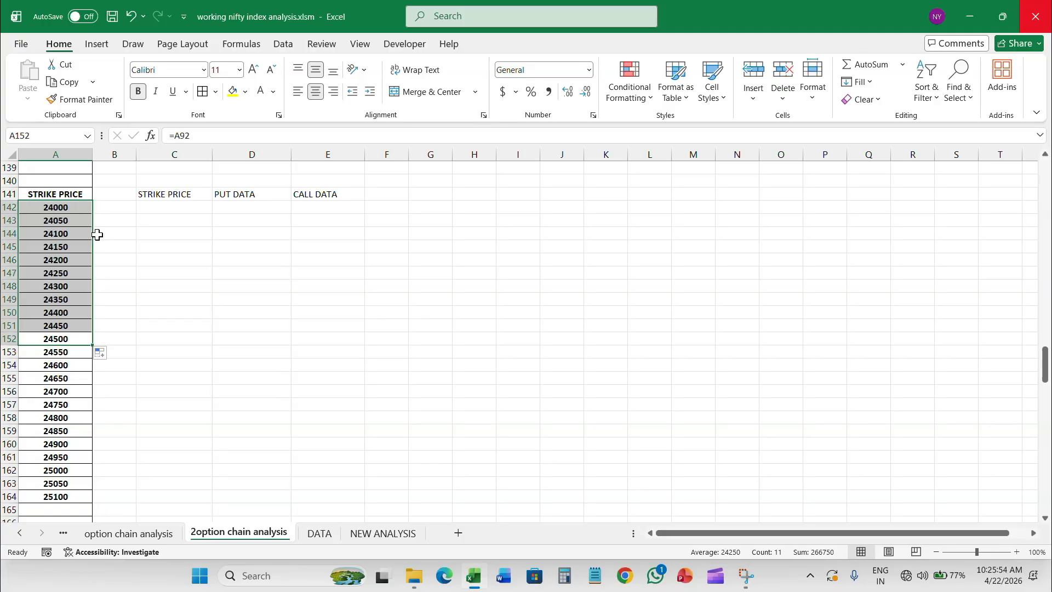
# Label the 24500 strike as ATM in B152 and highlight A152:B152 in yellow
pyautogui.click(73, 340)
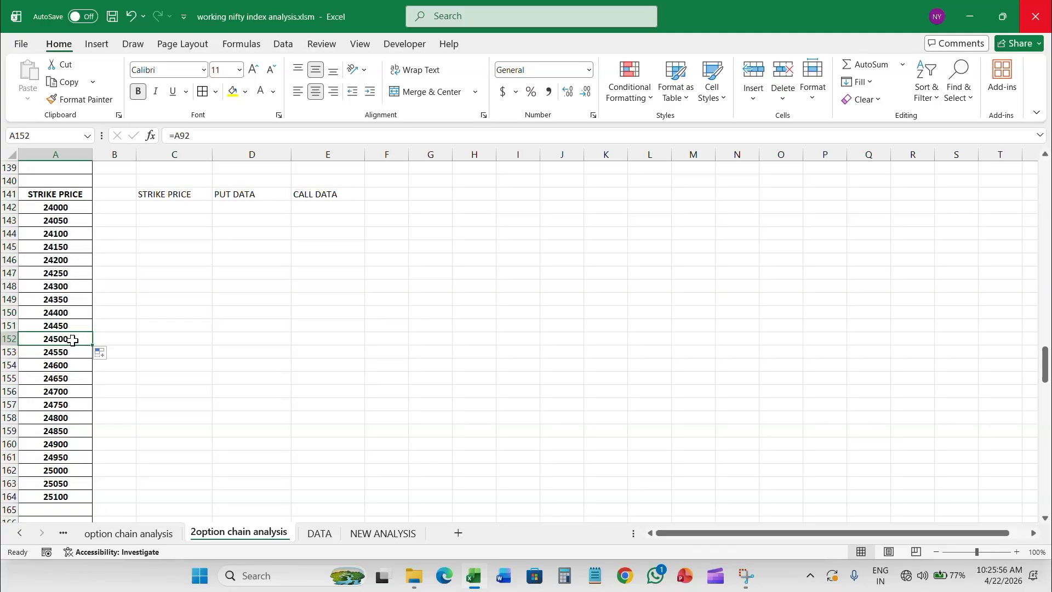
pyautogui.click(119, 340)
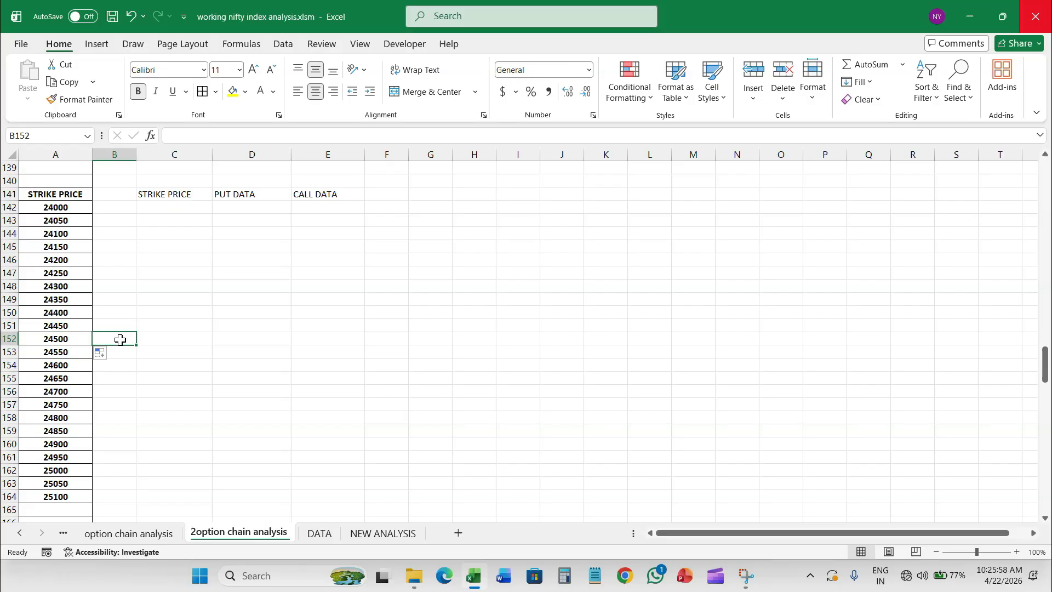
pyautogui.write('ATM')
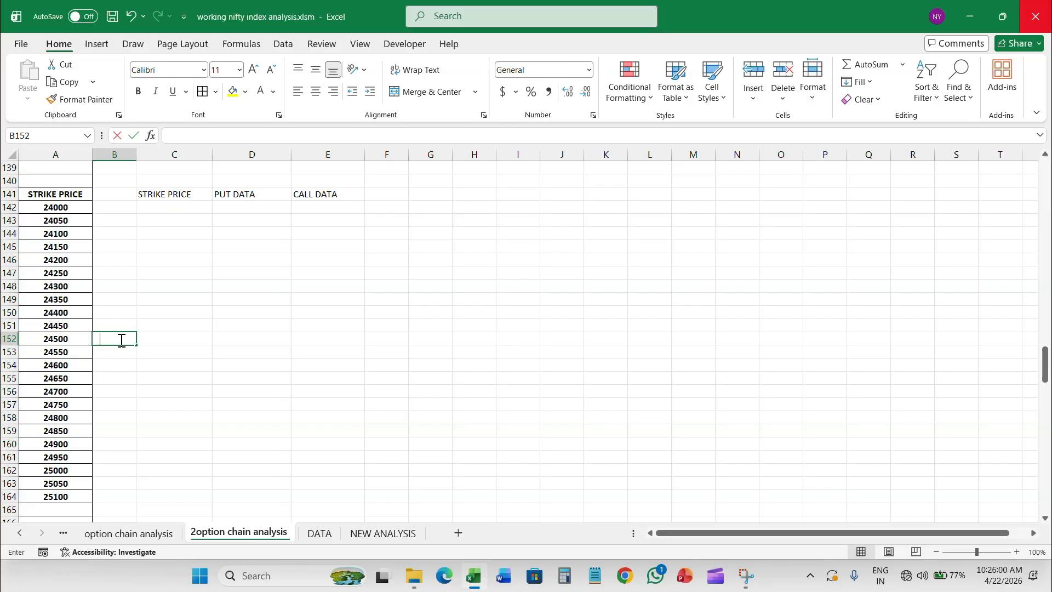
pyautogui.click(107, 376)
pyautogui.click(55, 338)
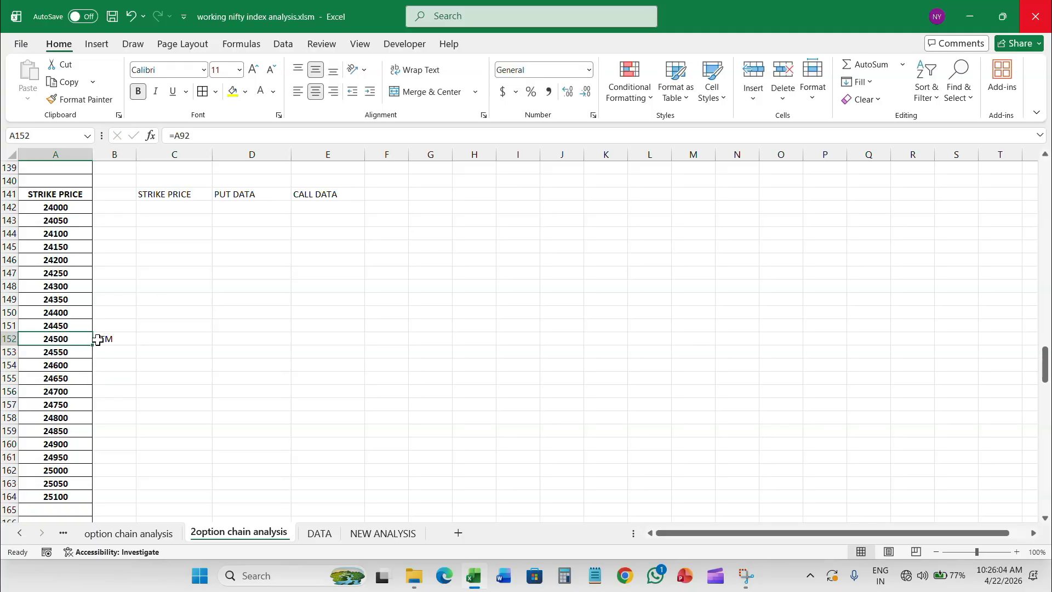
pyautogui.moveTo(85, 339); pyautogui.dragTo(105, 338)
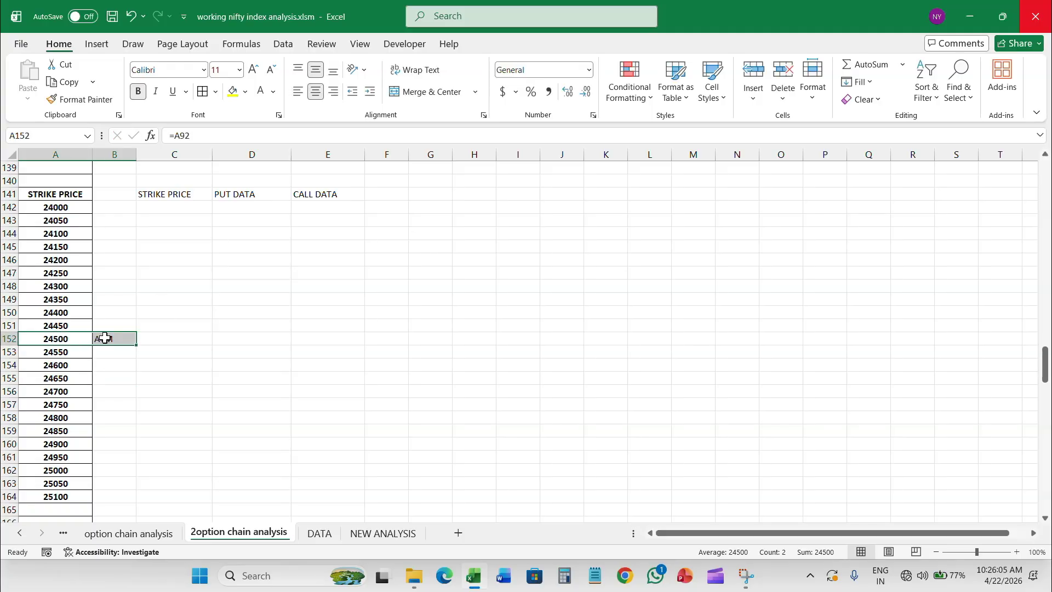
pyautogui.click(233, 92)
pyautogui.click(118, 404)
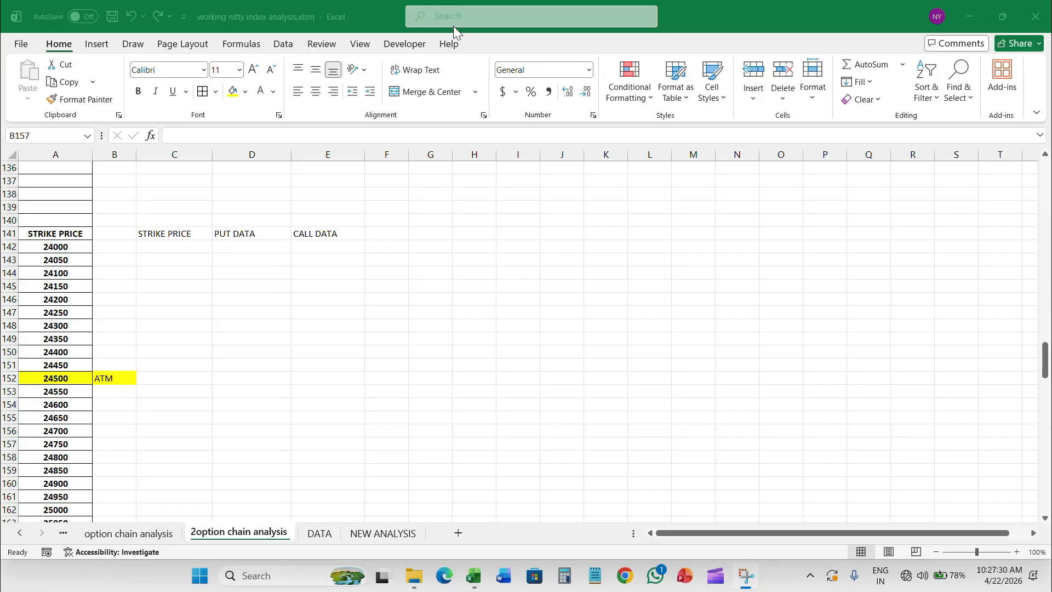
# Centre the headings in C141:E141 horizontally and vertically and add borders around the cells
pyautogui.scroll(3, 137, 323)
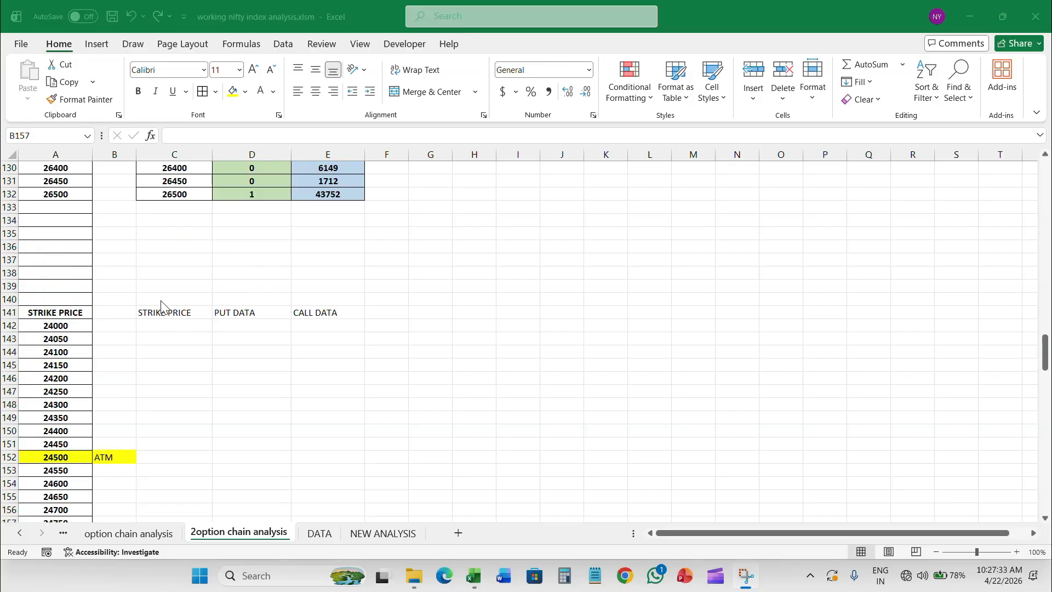
pyautogui.click(168, 357)
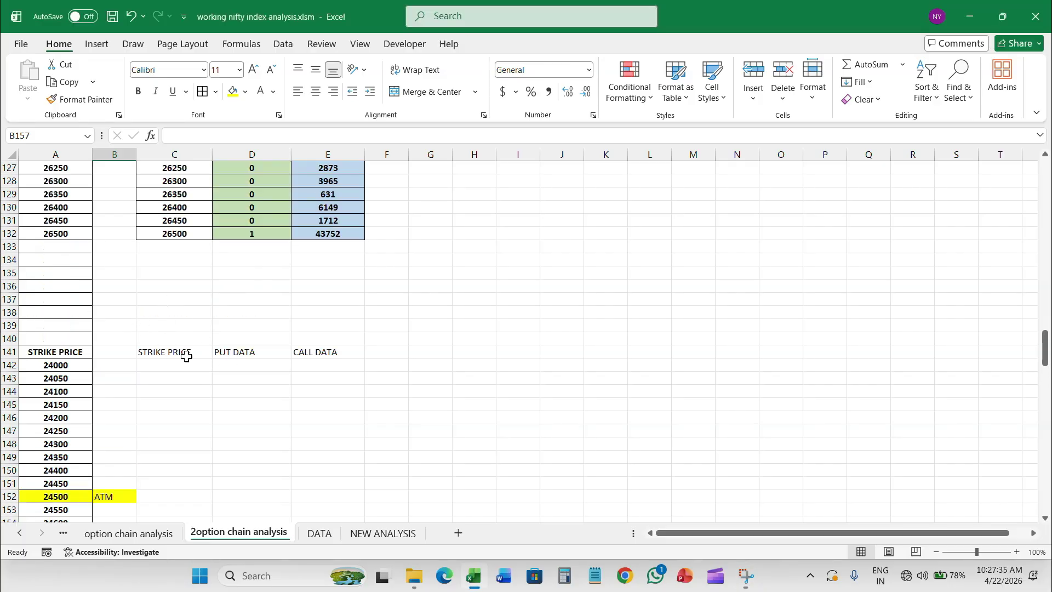
pyautogui.moveTo(194, 353); pyautogui.dragTo(326, 355)
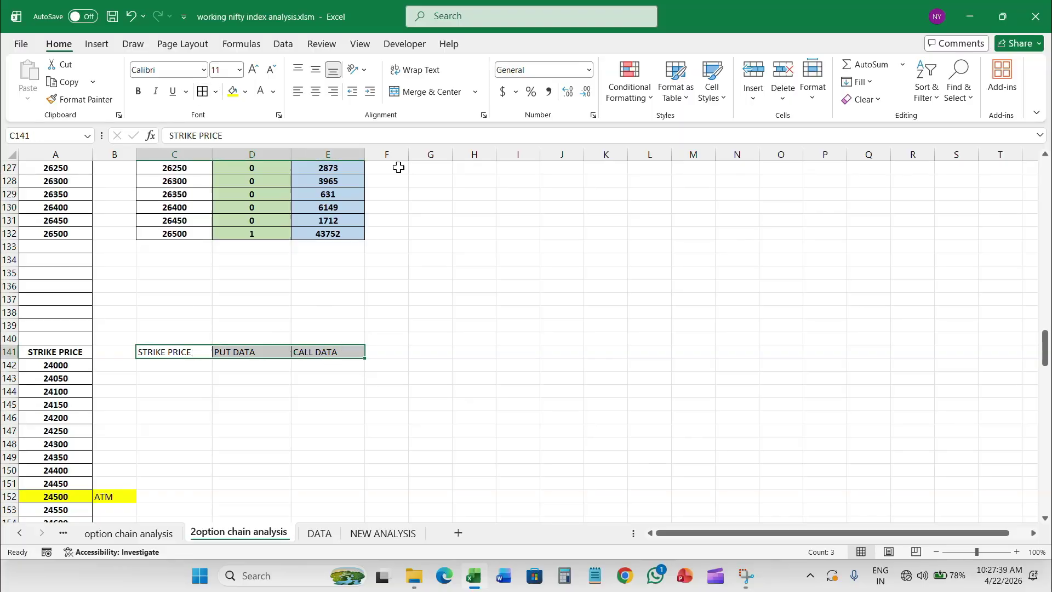
pyautogui.click(315, 91)
pyautogui.click(315, 69)
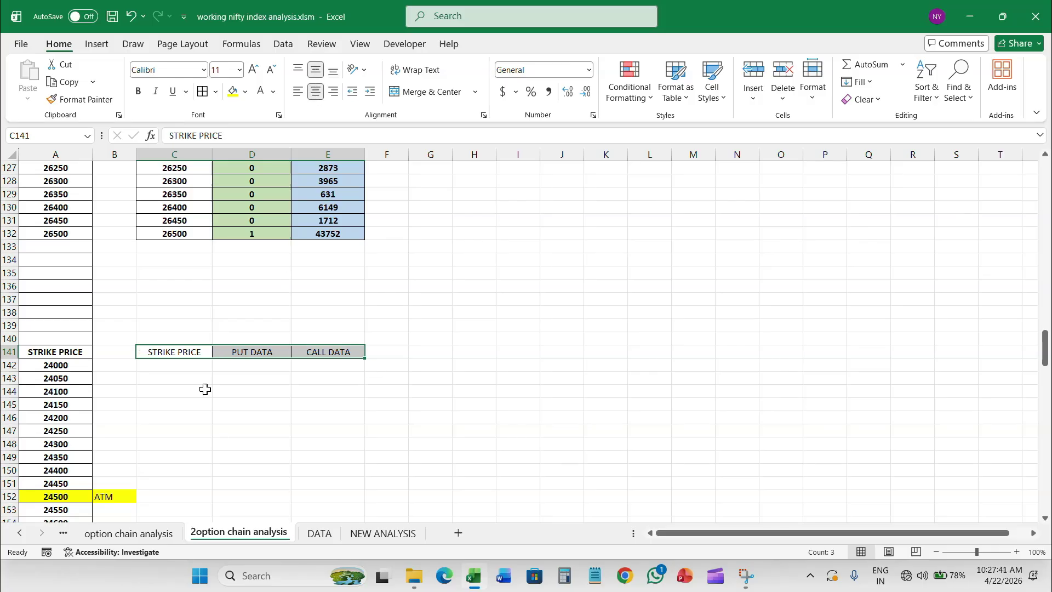
# Begin an XLOOKUP formula in C142 with the column-locked lookup value $A142
pyautogui.click(173, 367)
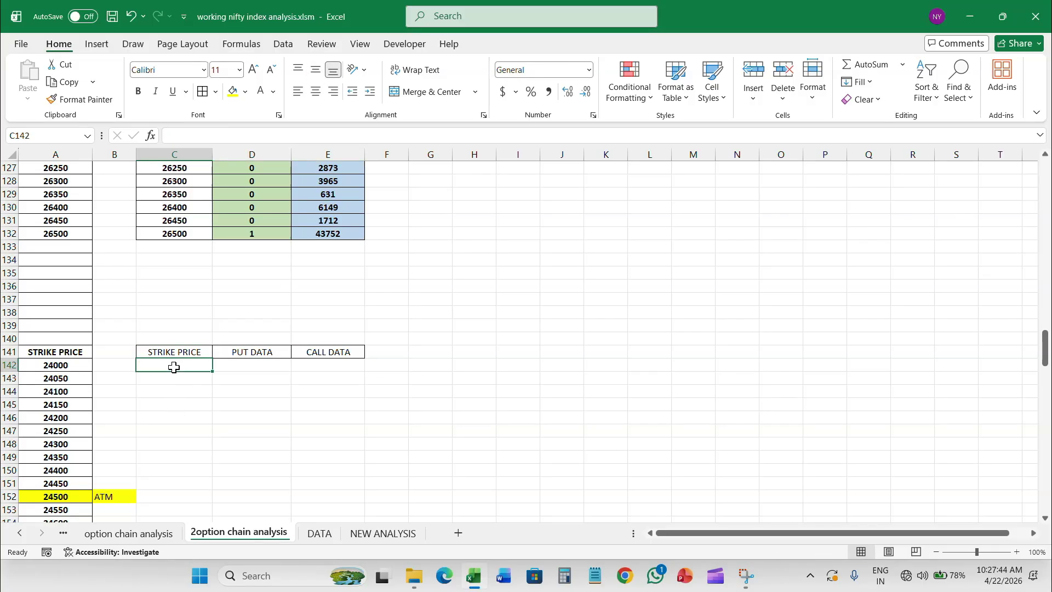
pyautogui.write('=')
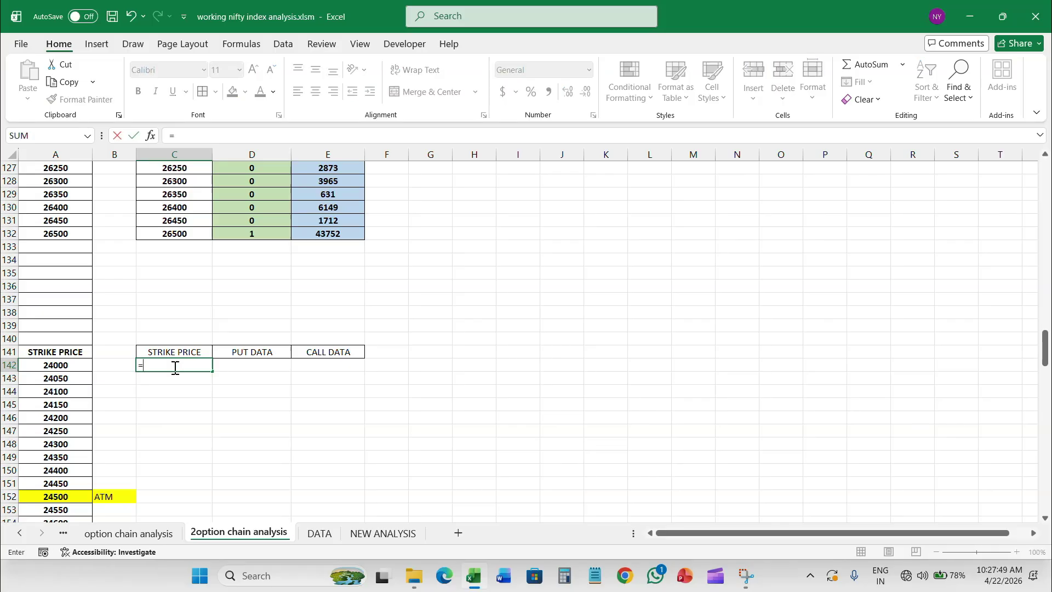
pyautogui.write('XLOOKUP')
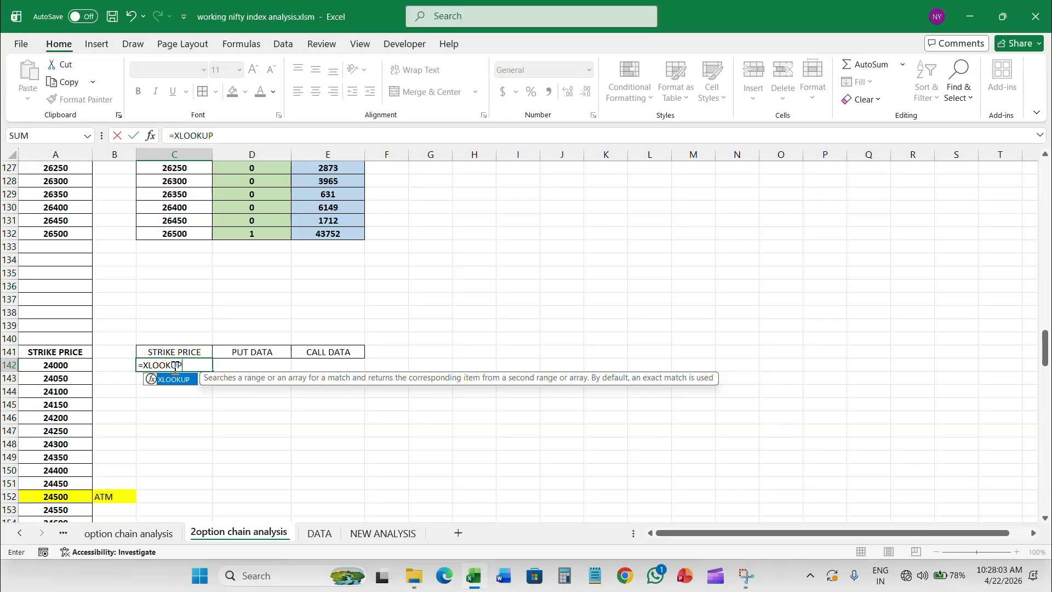
pyautogui.write('(')
pyautogui.click(82, 365)
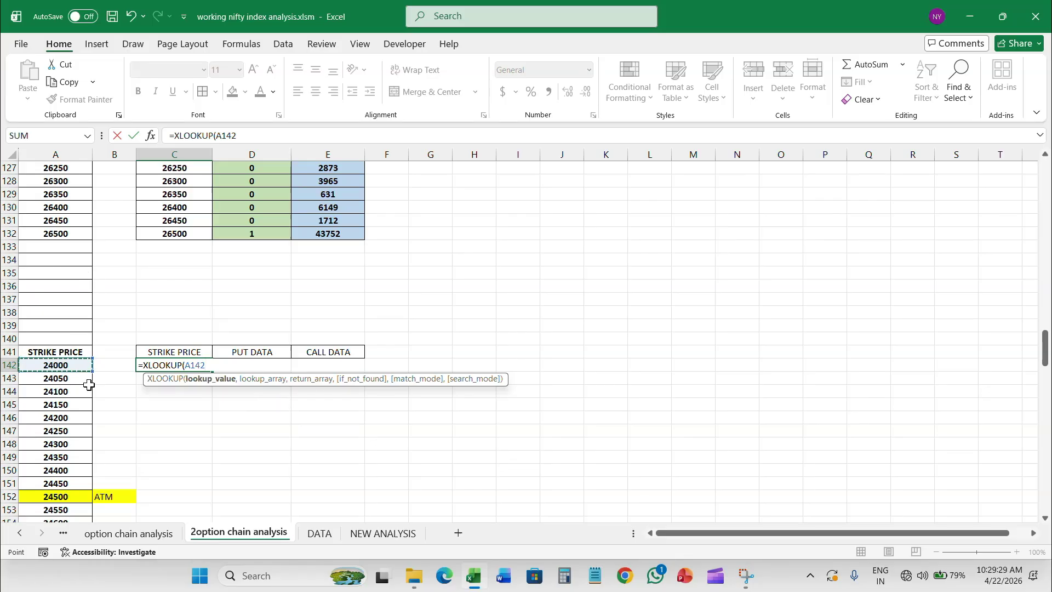
pyautogui.click(217, 135)
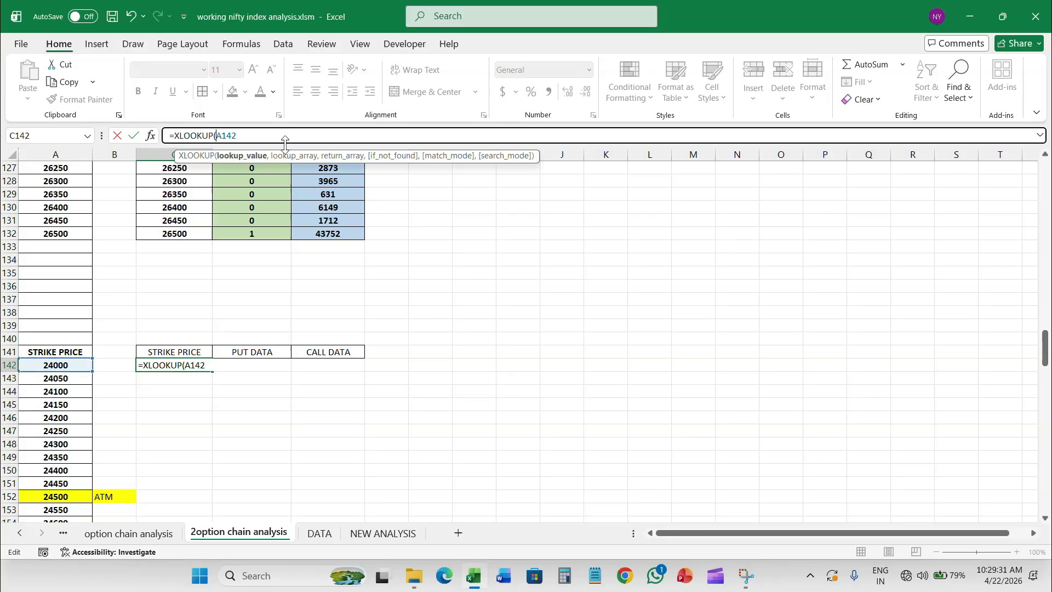
pyautogui.write('$A142,')
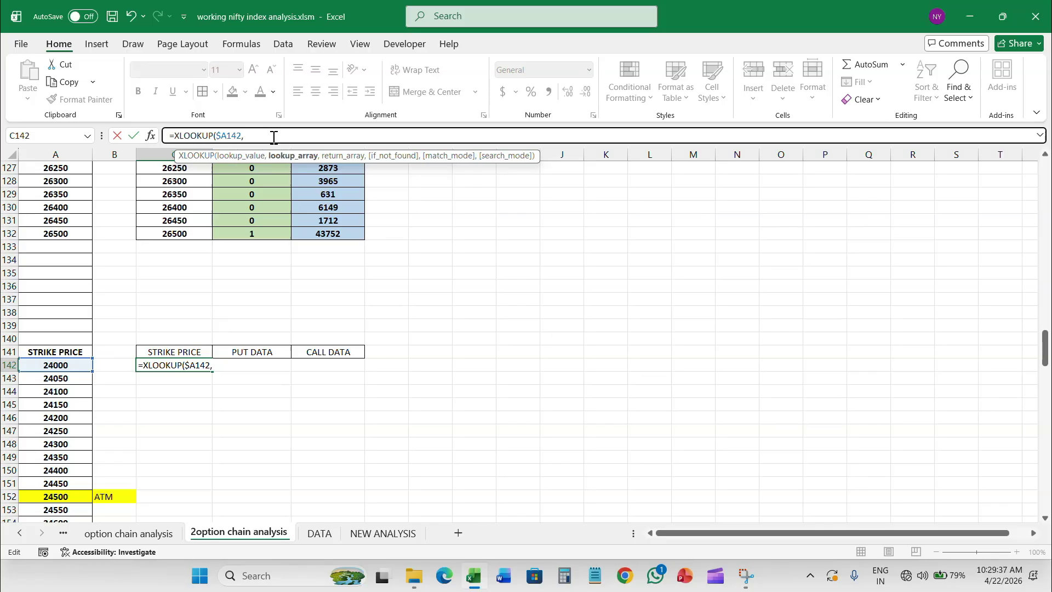
# Add the strike price range C$4:C132, with its first row locked, as the lookup array of the XLOOKUP in C142
pyautogui.scroll(9, 294, 375)
pyautogui.scroll(20, 294, 374)
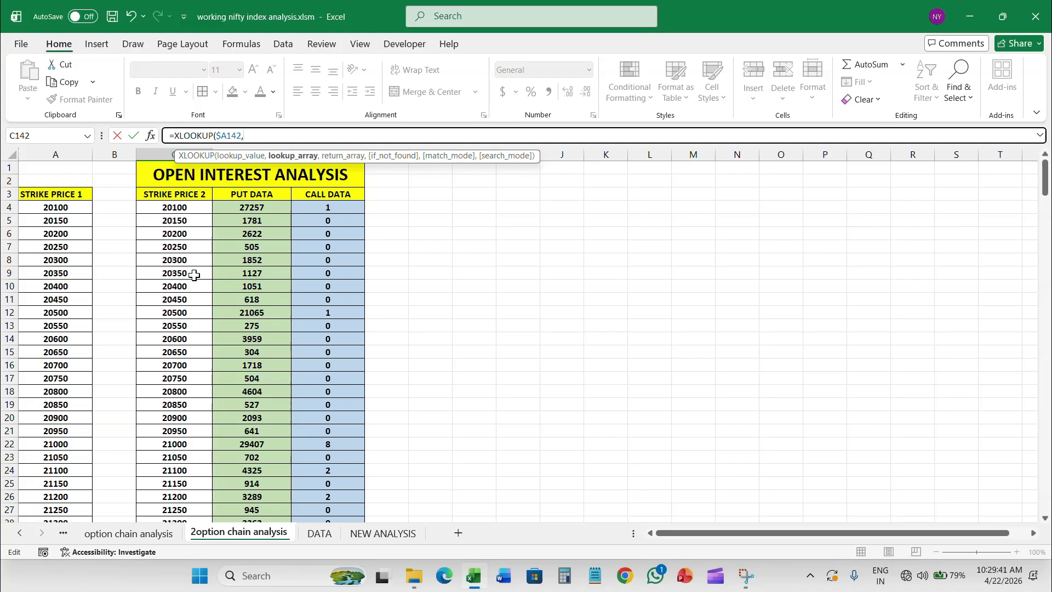
pyautogui.scroll(-14, 175, 343)
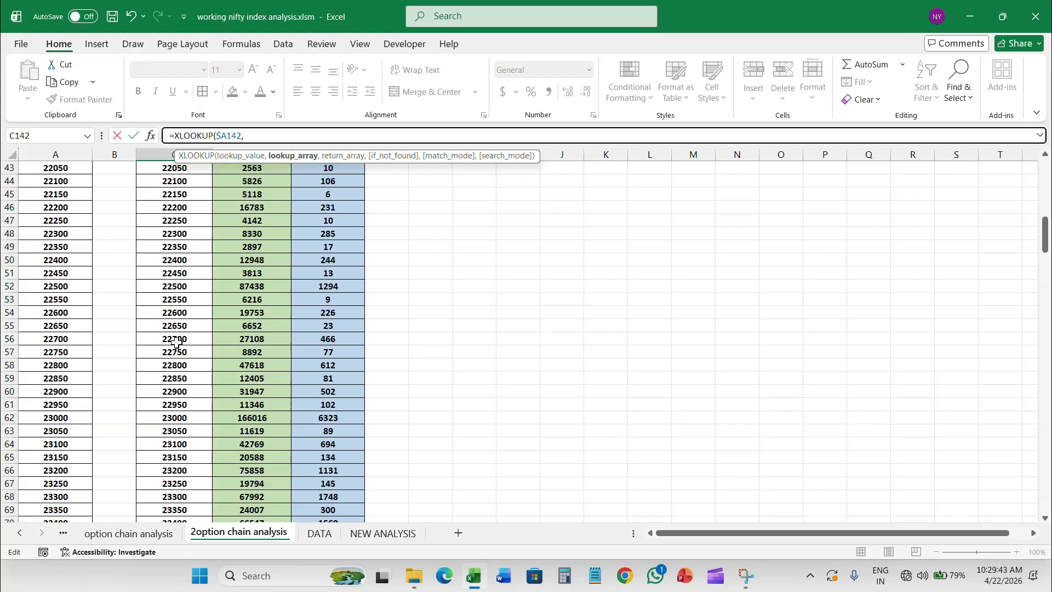
pyautogui.scroll(14, 176, 343)
pyautogui.moveTo(174, 211); pyautogui.dragTo(191, 495)
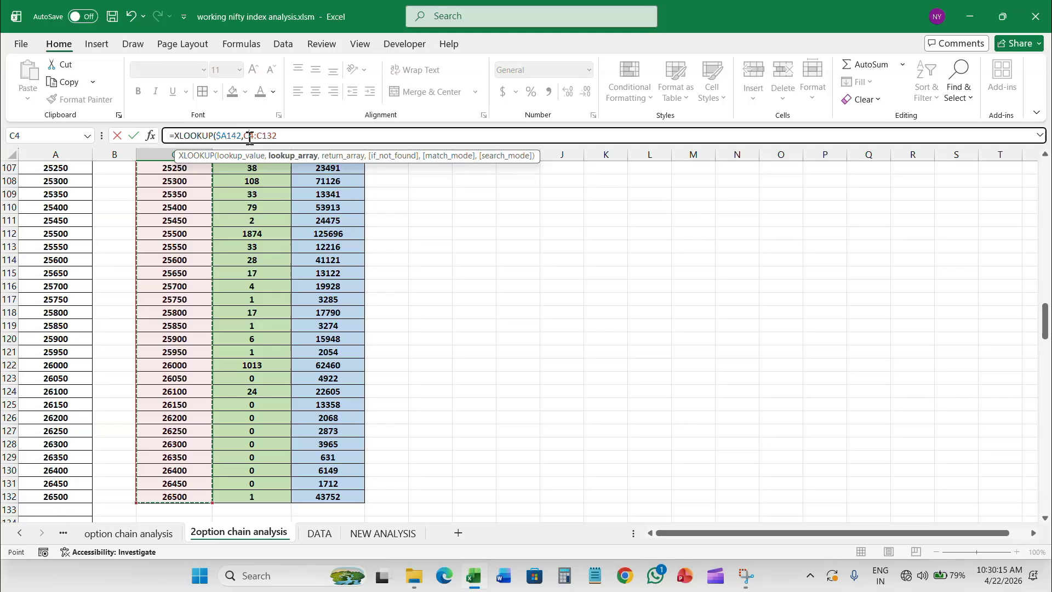
pyautogui.click(250, 138)
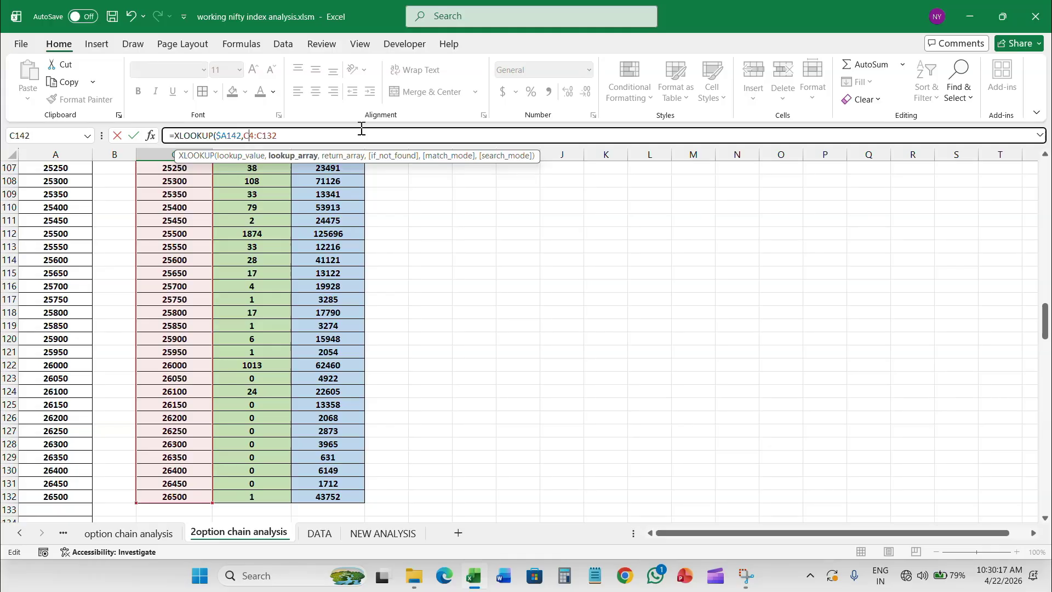
pyautogui.write('$A142,')
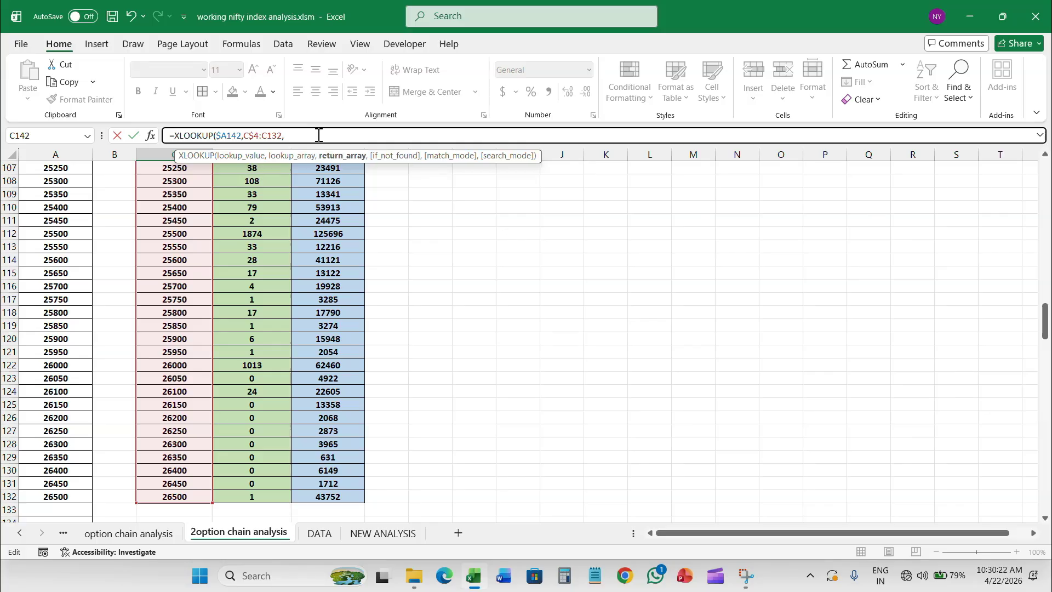
# Set the XLOOKUP return array to C$4:E132 and enter the formula in C142
pyautogui.scroll(20, 288, 351)
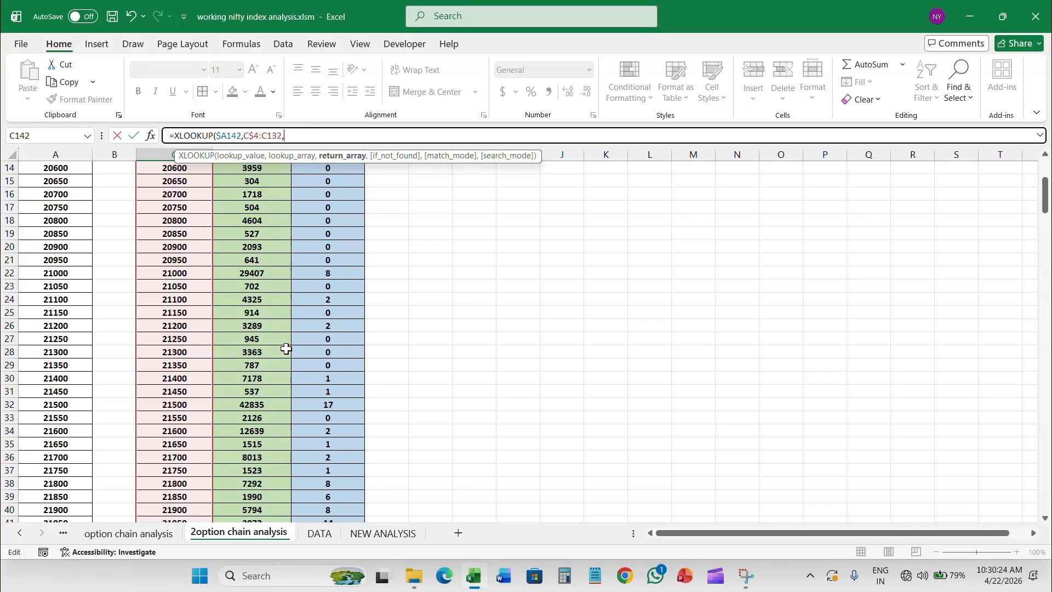
pyautogui.moveTo(175, 207); pyautogui.dragTo(343, 504)
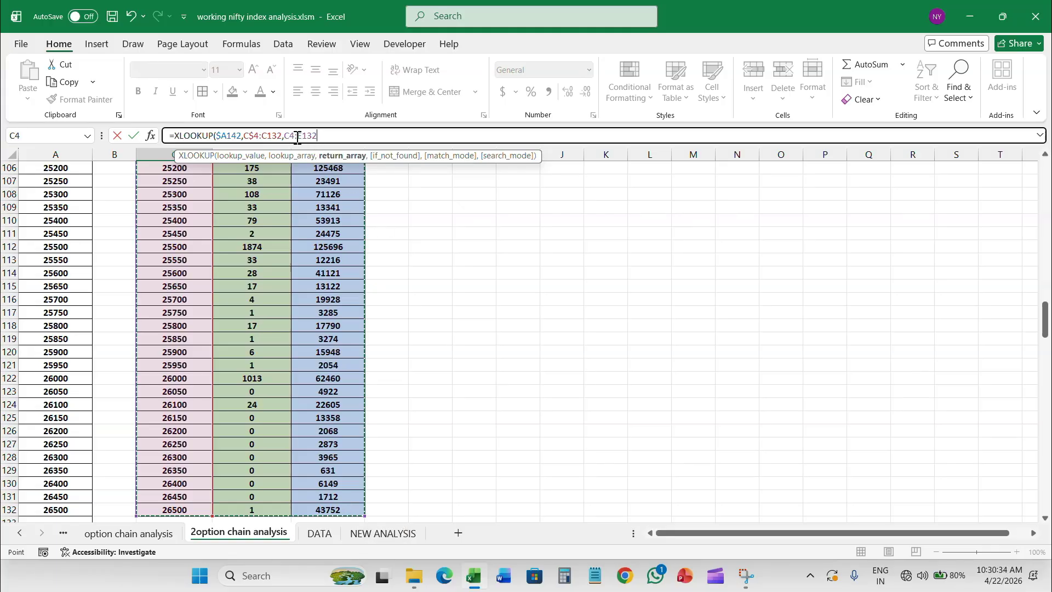
pyautogui.click(397, 141)
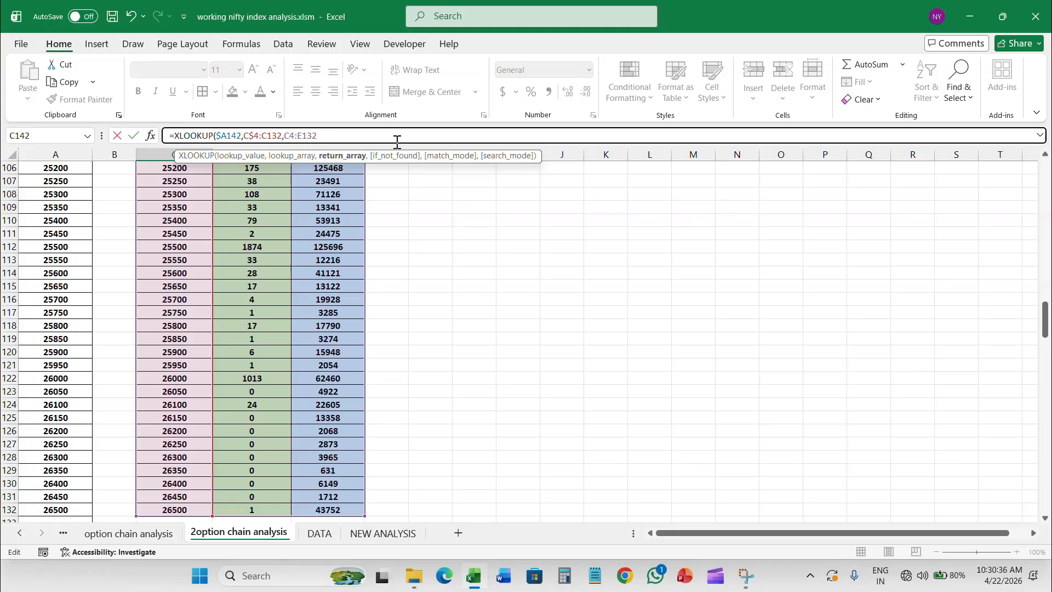
pyautogui.write('$')
pyautogui.scroll(8, 376, 251)
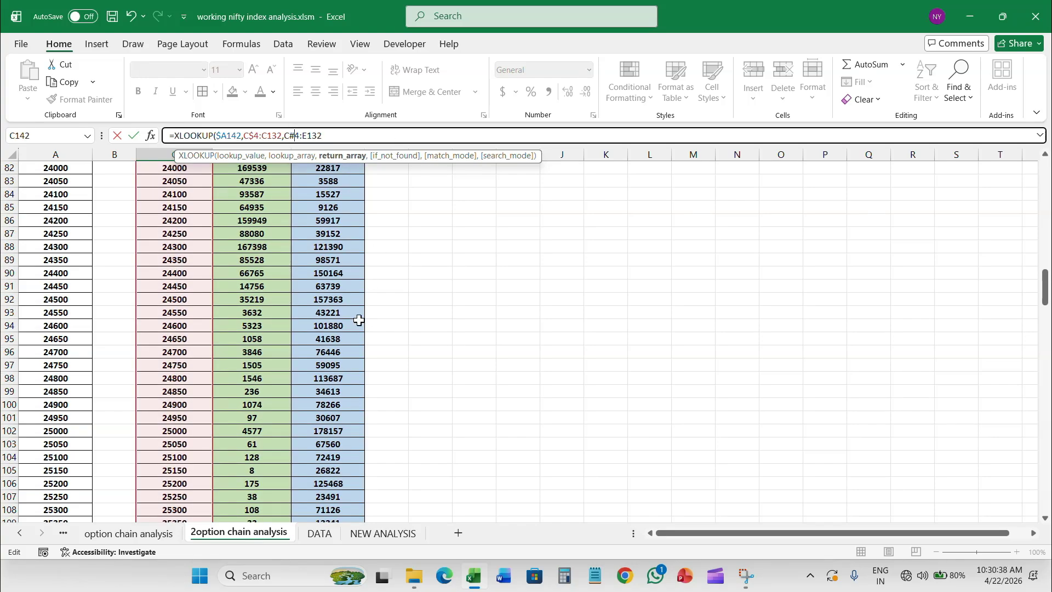
pyautogui.press('BackSpace')
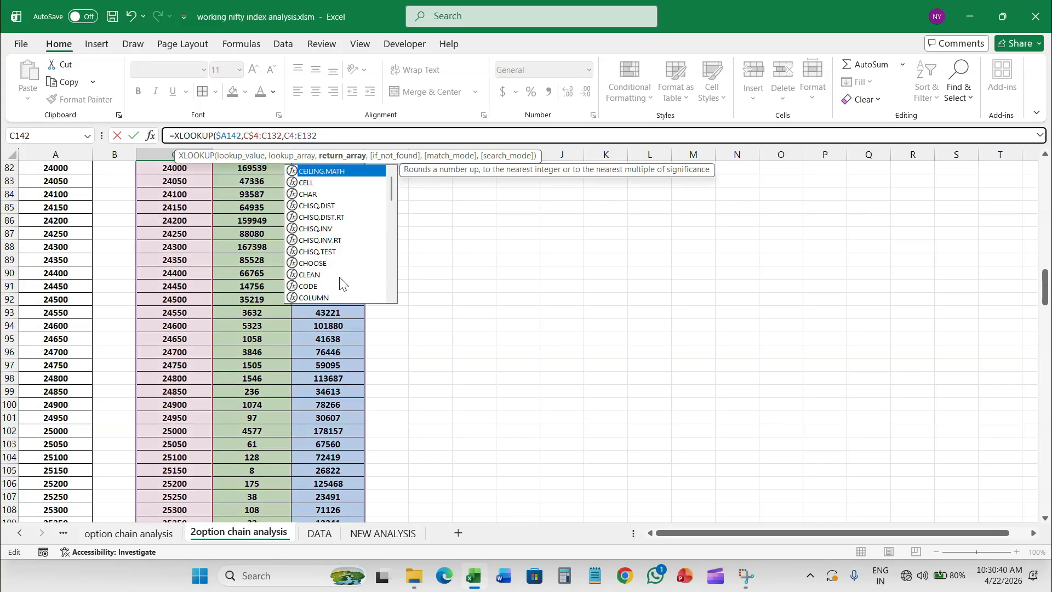
pyautogui.press('Escape')
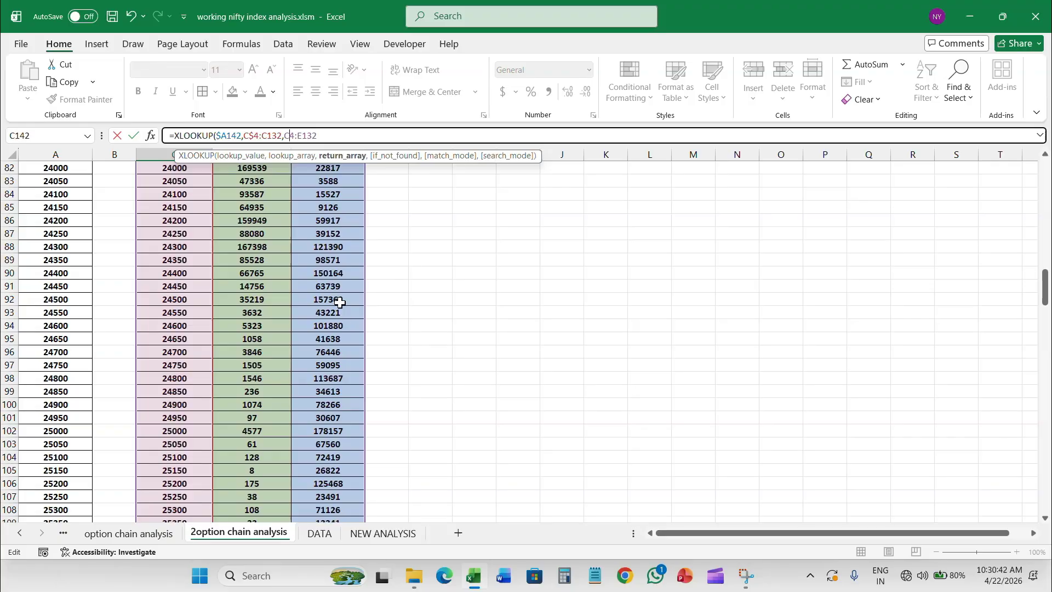
pyautogui.write('$')
pyautogui.scroll(20, 340, 302)
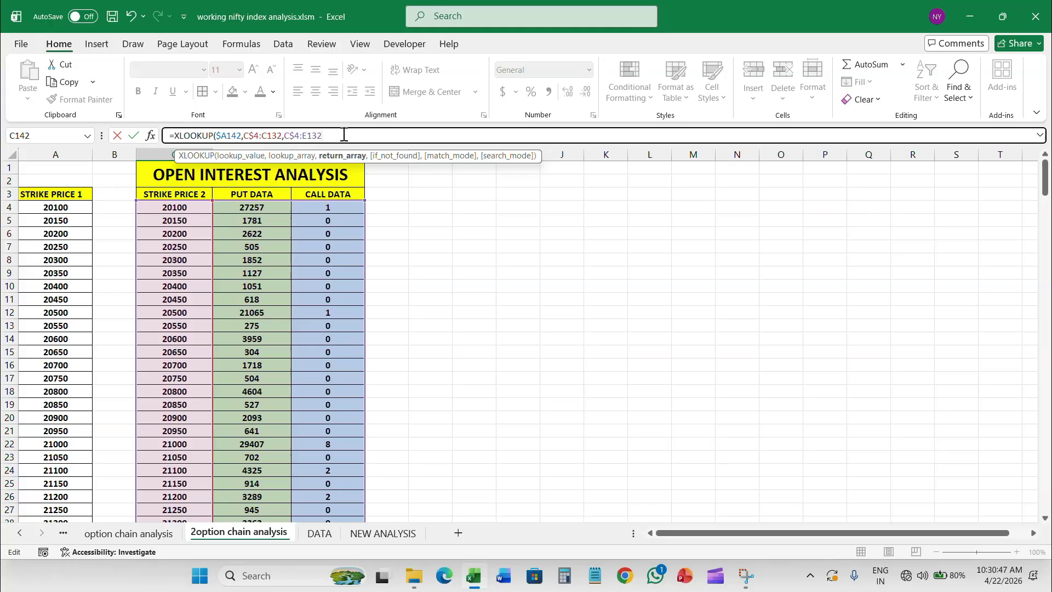
pyautogui.press('Return')
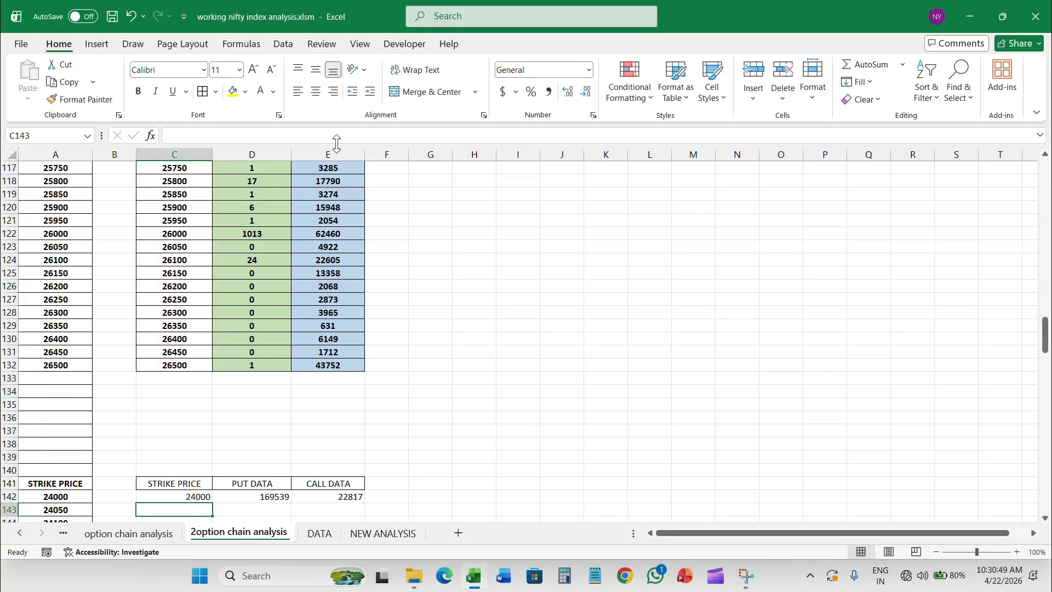
# Centre the lookup row C142:E142 horizontally and vertically and fill it down to row 164
pyautogui.scroll(-5, 323, 261)
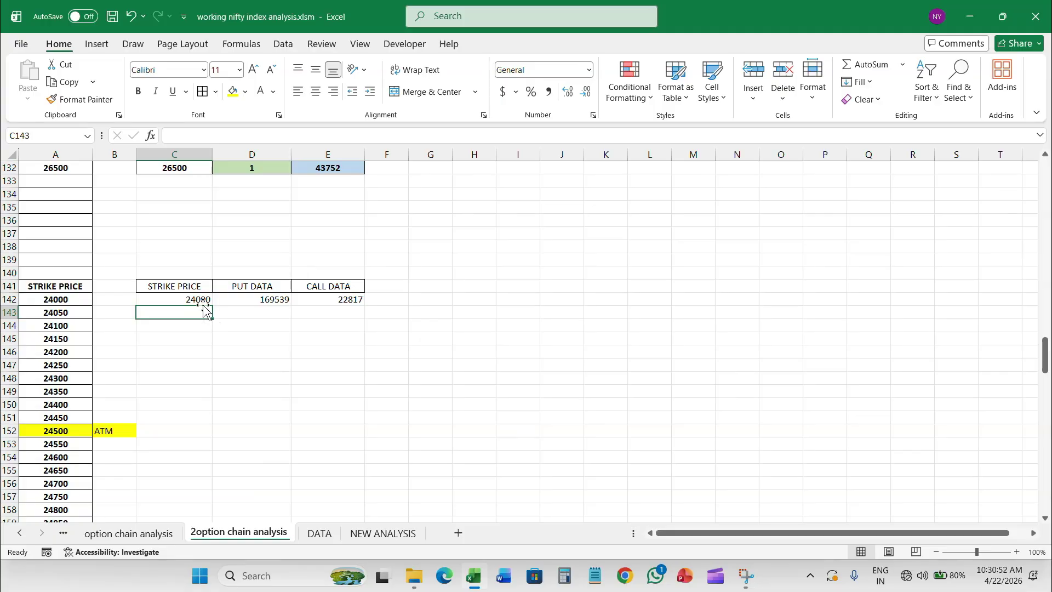
pyautogui.moveTo(198, 299); pyautogui.dragTo(327, 300)
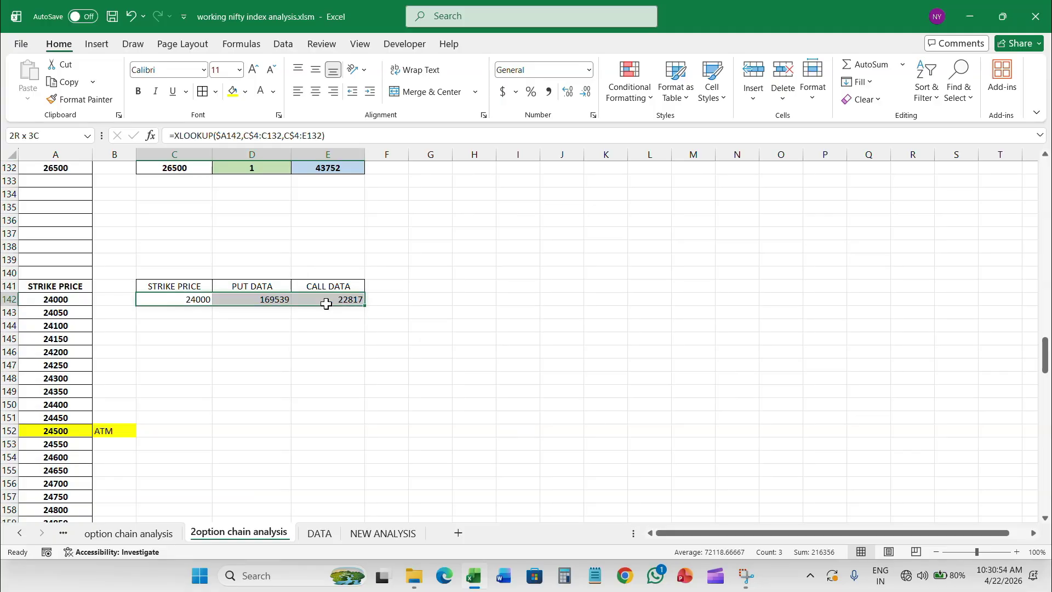
pyautogui.click(315, 91)
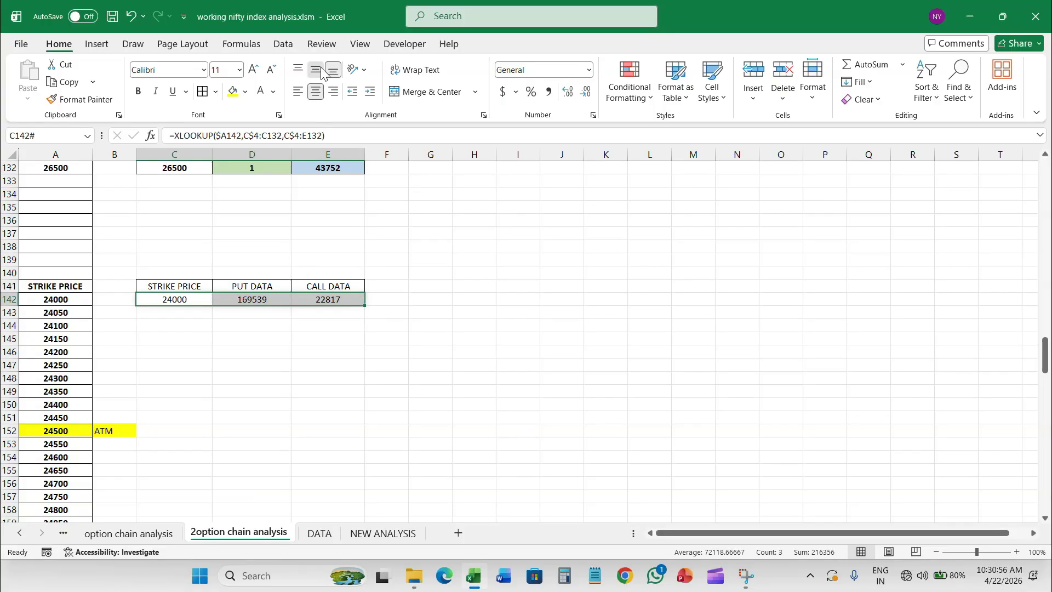
pyautogui.click(315, 70)
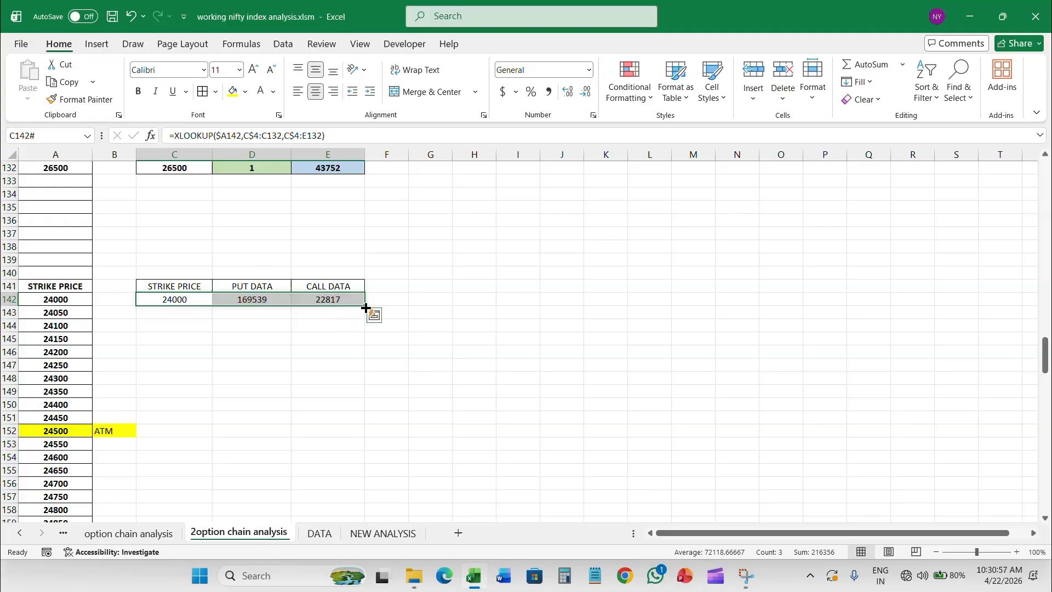
pyautogui.moveTo(366, 308); pyautogui.dragTo(314, 231)
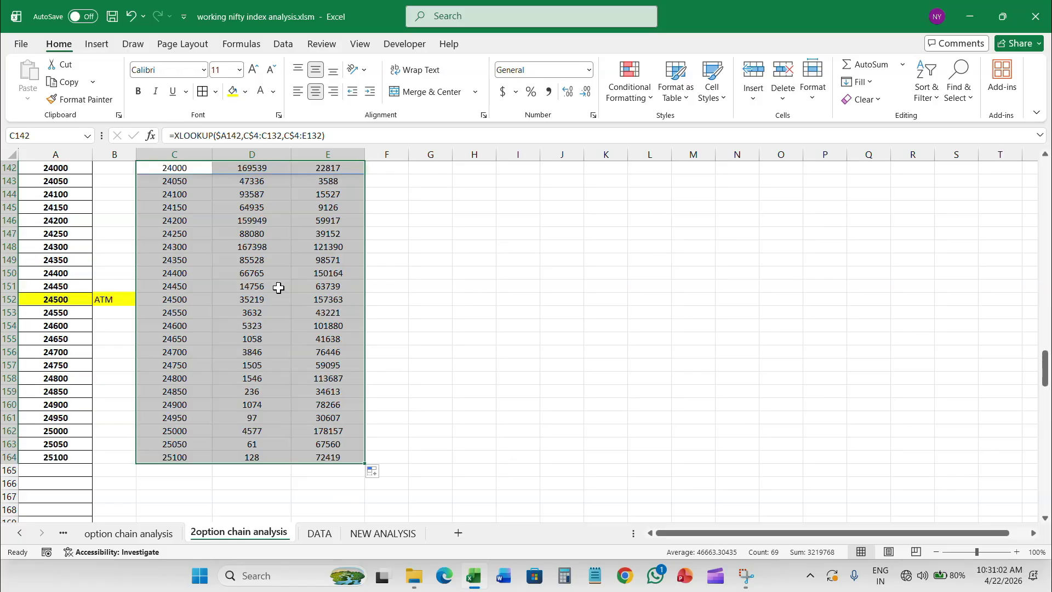
# Add borders to C142:E164 and make the ATM row C152:E152 bold with a yellow fill
pyautogui.click(202, 92)
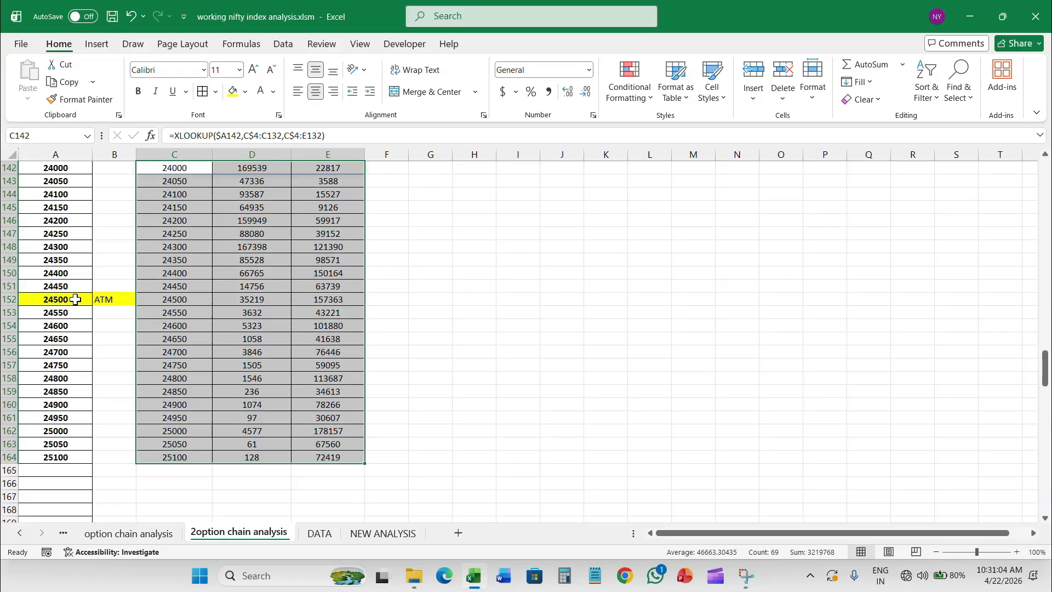
pyautogui.moveTo(157, 300); pyautogui.dragTo(316, 299)
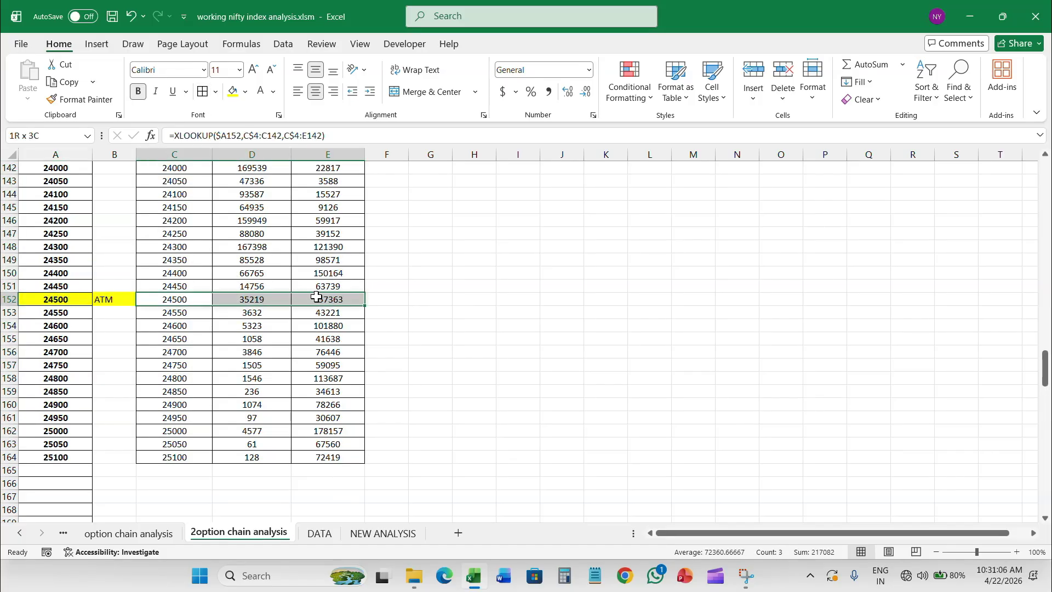
pyautogui.click(231, 89)
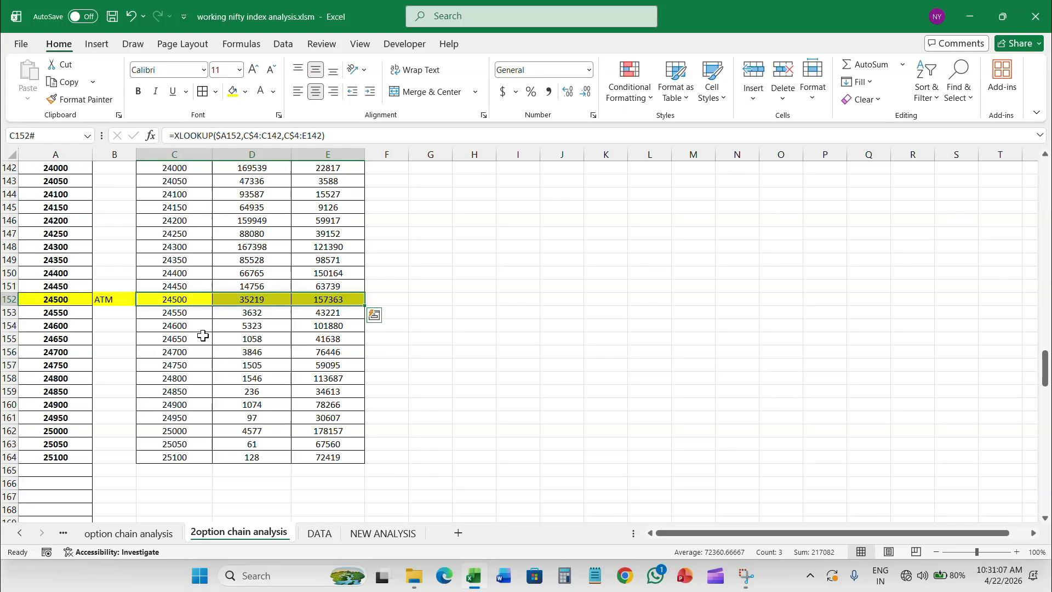
pyautogui.click(138, 92)
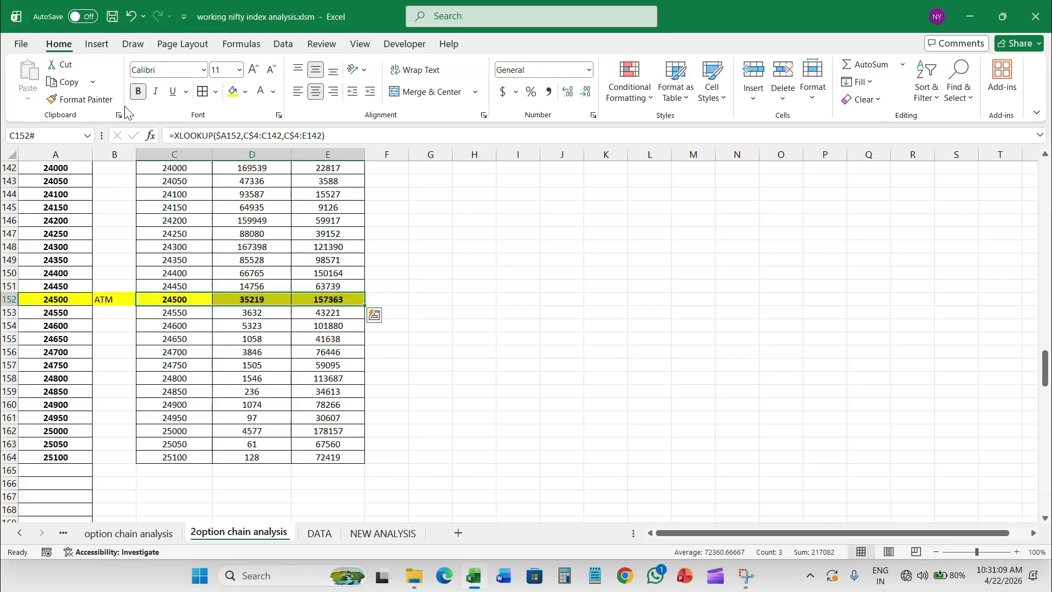
pyautogui.click(270, 387)
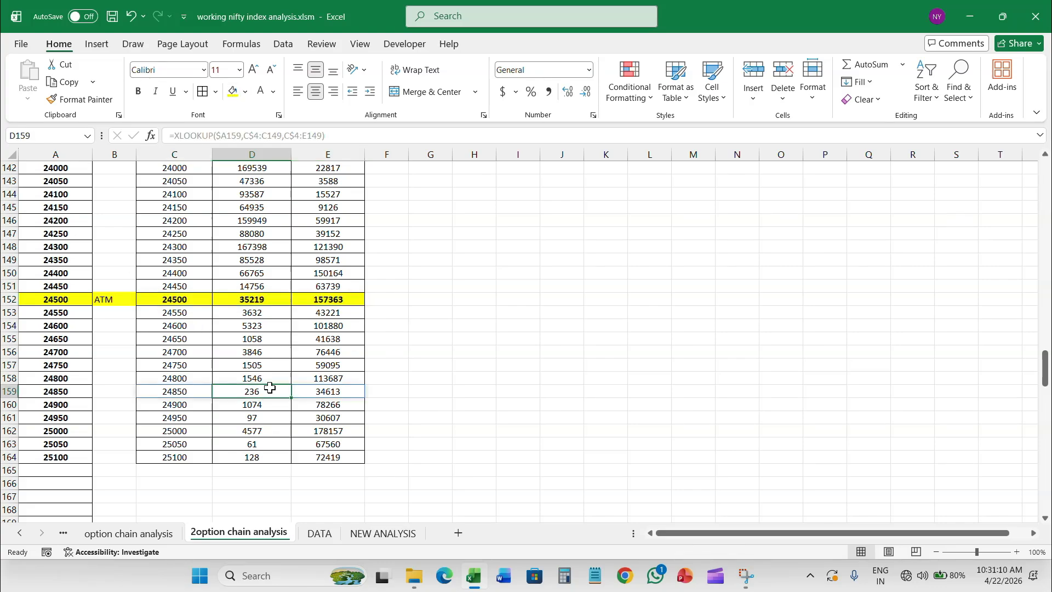
# Replace the ATM strike in A152 with the fixed value 24000
pyautogui.click(71, 300)
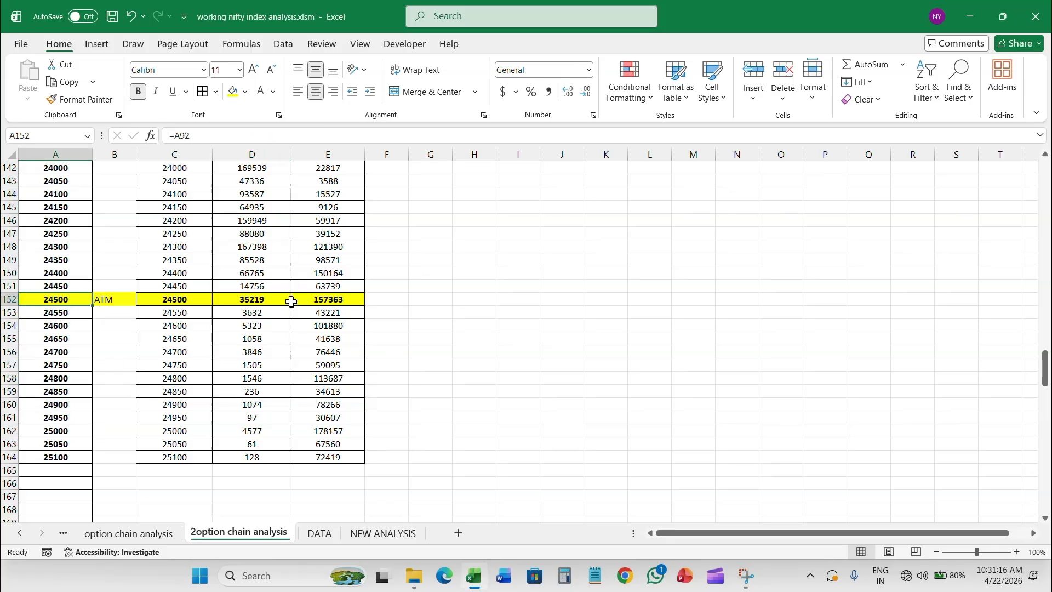
pyautogui.scroll(2, 289, 403)
pyautogui.scroll(2, 288, 403)
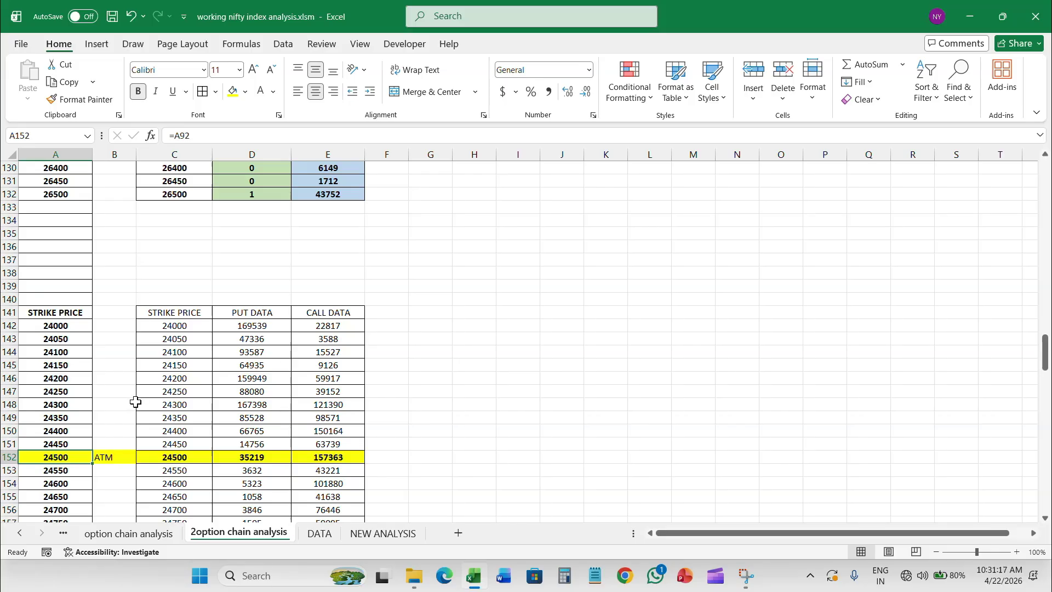
pyautogui.click(72, 327)
pyautogui.click(73, 459)
pyautogui.write('24000')
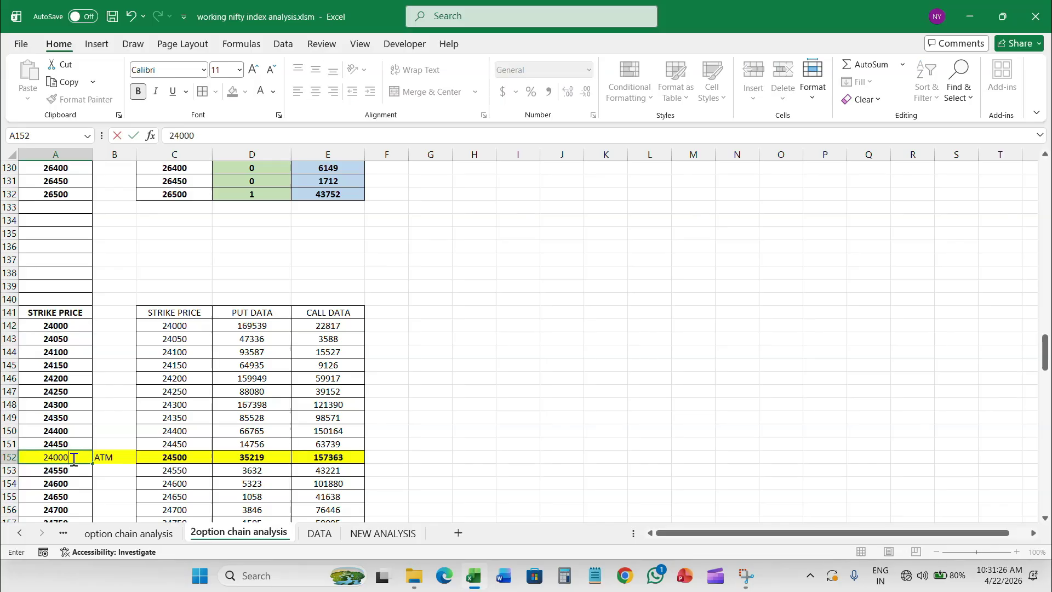
pyautogui.press('Return')
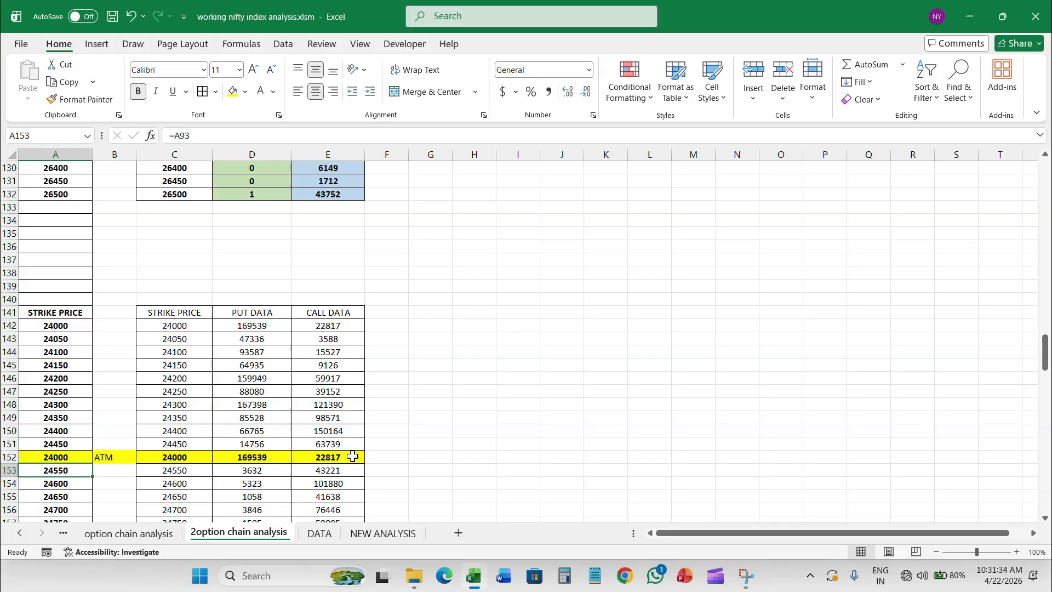
# Try filling the fixed 24000 value from A152 down to A164 and up to A142
pyautogui.scroll(-4, 117, 422)
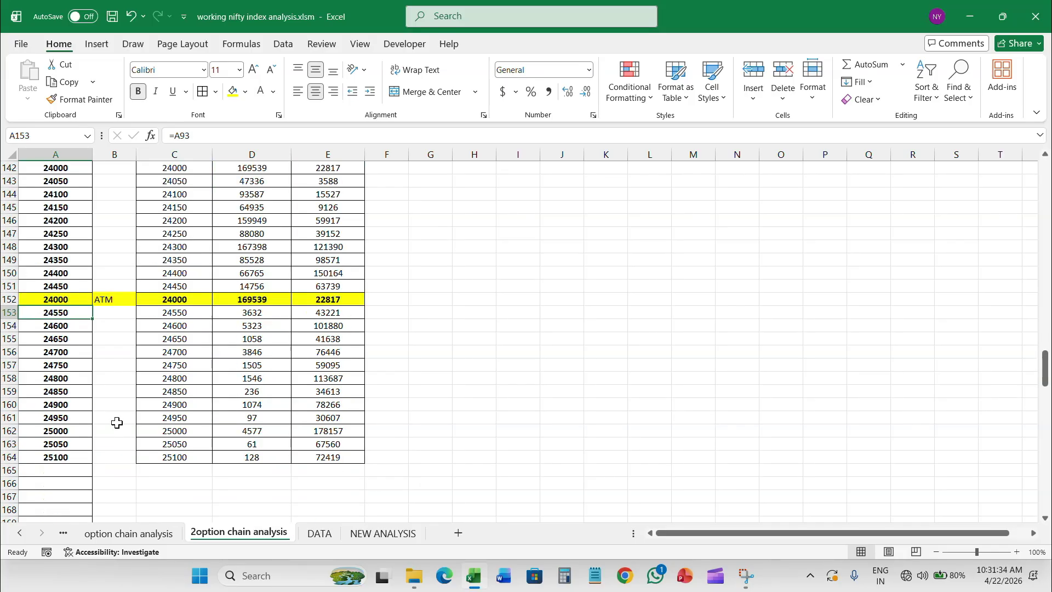
pyautogui.click(72, 299)
pyautogui.moveTo(93, 309); pyautogui.dragTo(81, 455)
# Enter the reference =A92 in A152 to link the ATM strike to 24500 in the open interest table
pyautogui.write('=')
pyautogui.scroll(11, 135, 445)
pyautogui.scroll(12, 131, 443)
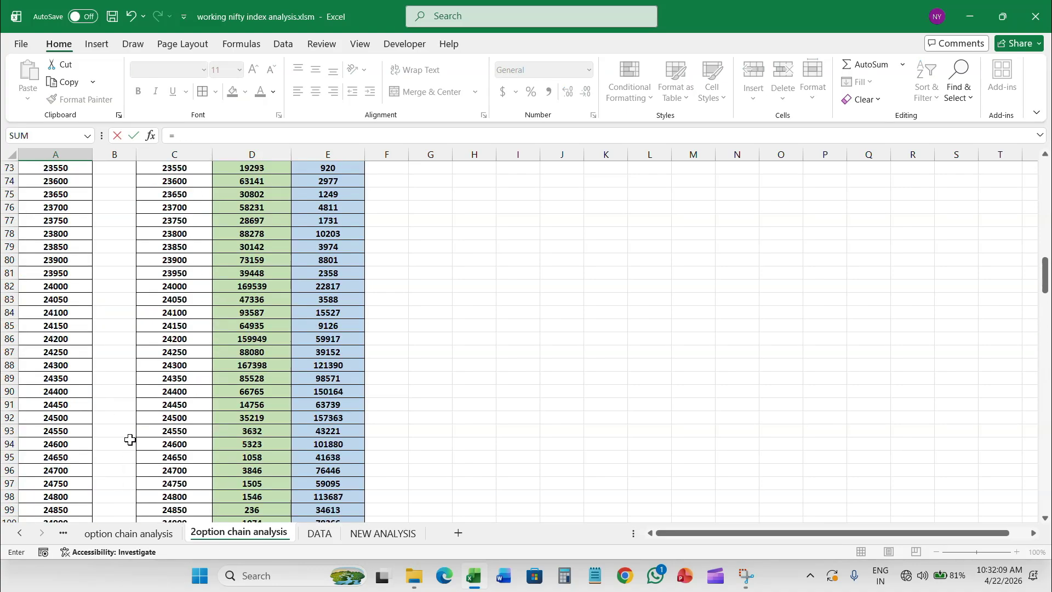
pyautogui.click(78, 286)
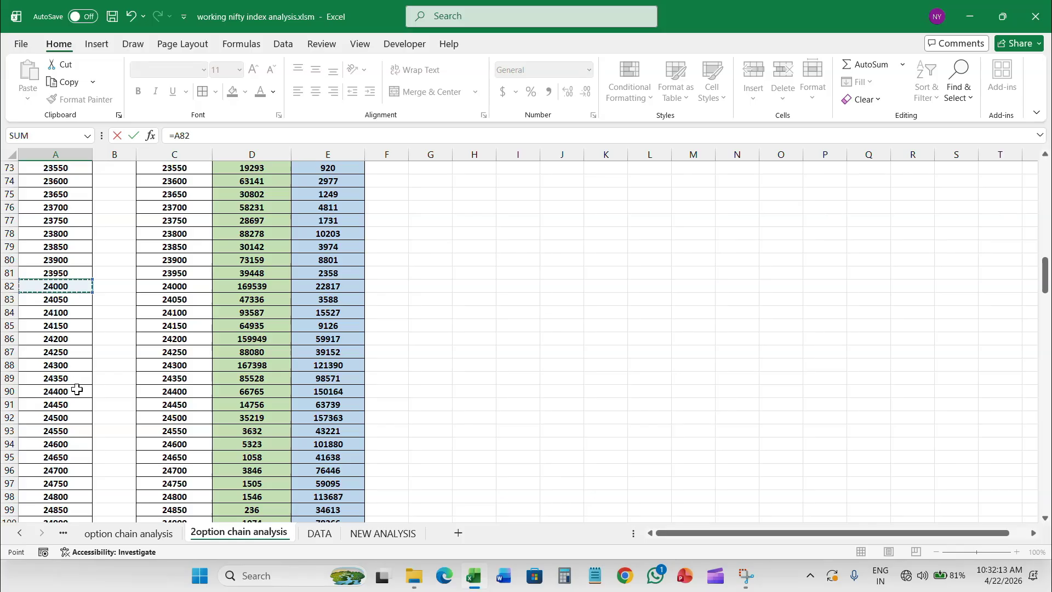
pyautogui.click(81, 418)
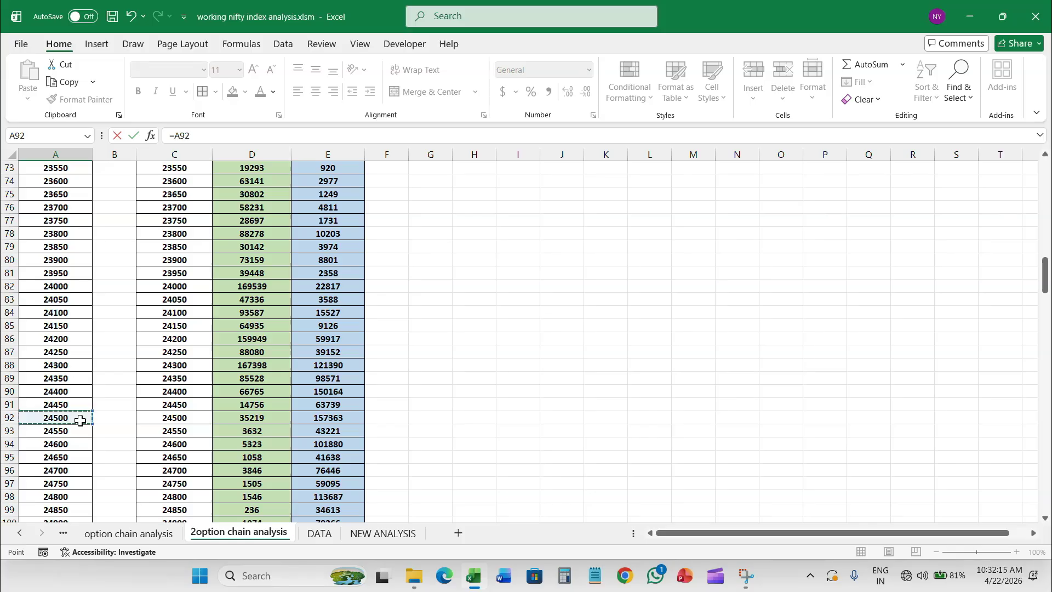
pyautogui.press('Return')
# Fill the =A92 reference in A152 down to A164 and up to A142
pyautogui.click(81, 338)
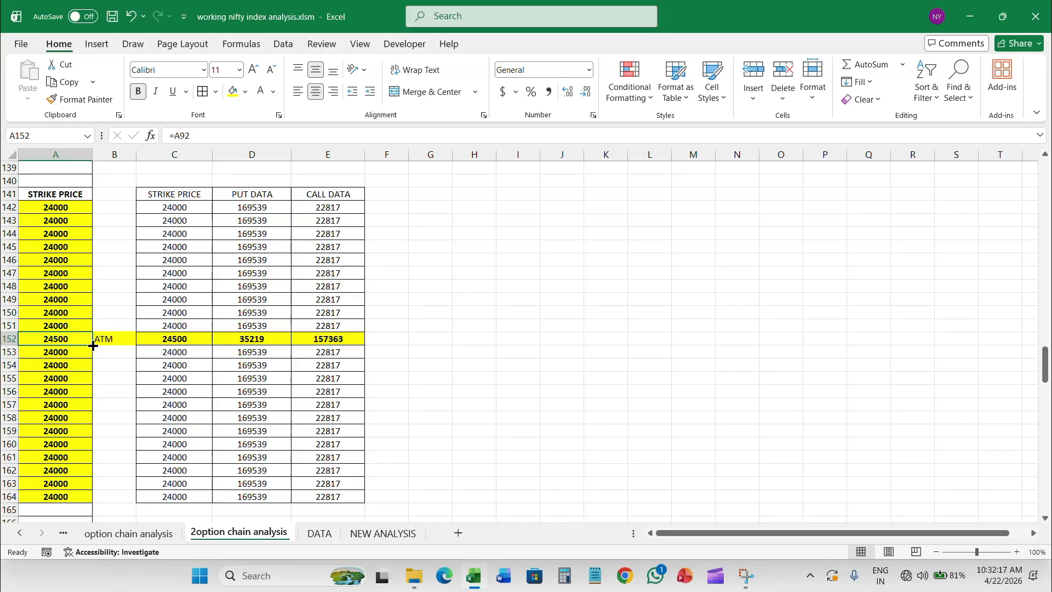
pyautogui.moveTo(92, 345); pyautogui.dragTo(91, 501)
pyautogui.click(83, 338)
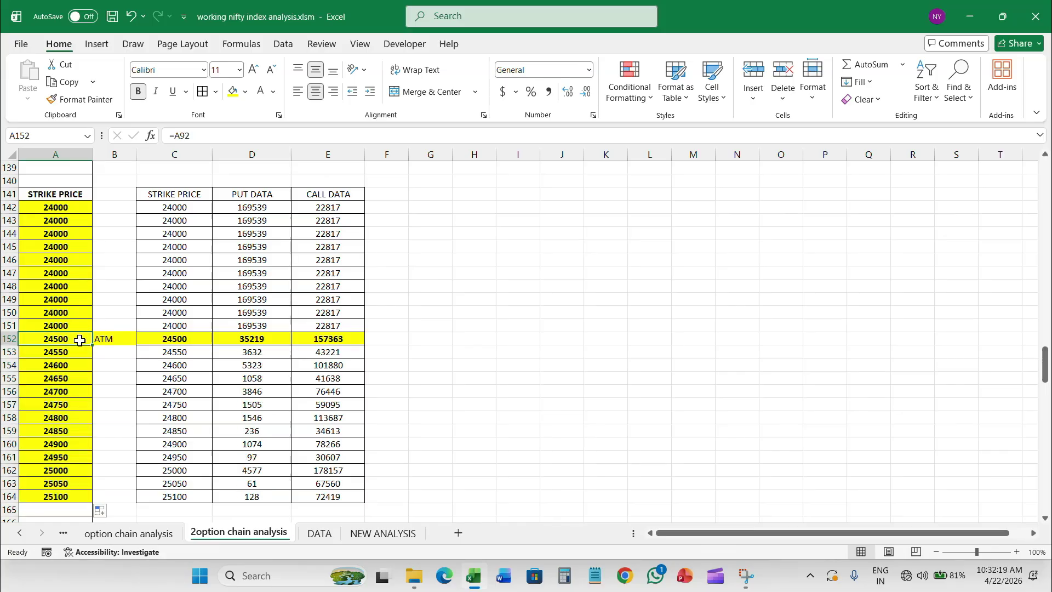
pyautogui.moveTo(92, 345); pyautogui.dragTo(82, 211)
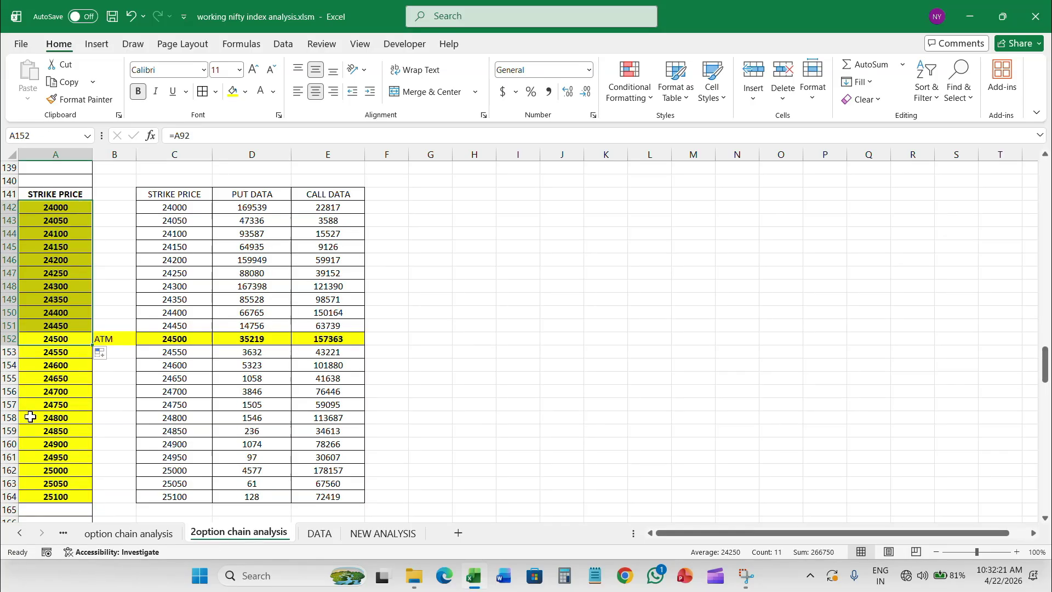
pyautogui.scroll(2, 132, 472)
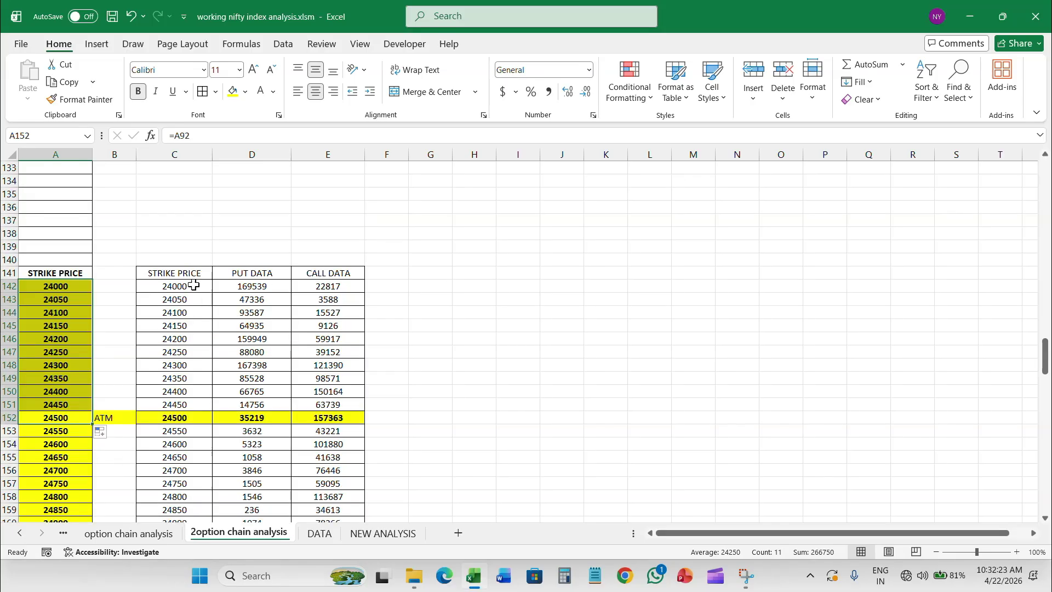
# Shade the rows above the ATM row (C142:E151) light green and the rows below it (C153:E164) light blue
pyautogui.moveTo(192, 286); pyautogui.dragTo(339, 403)
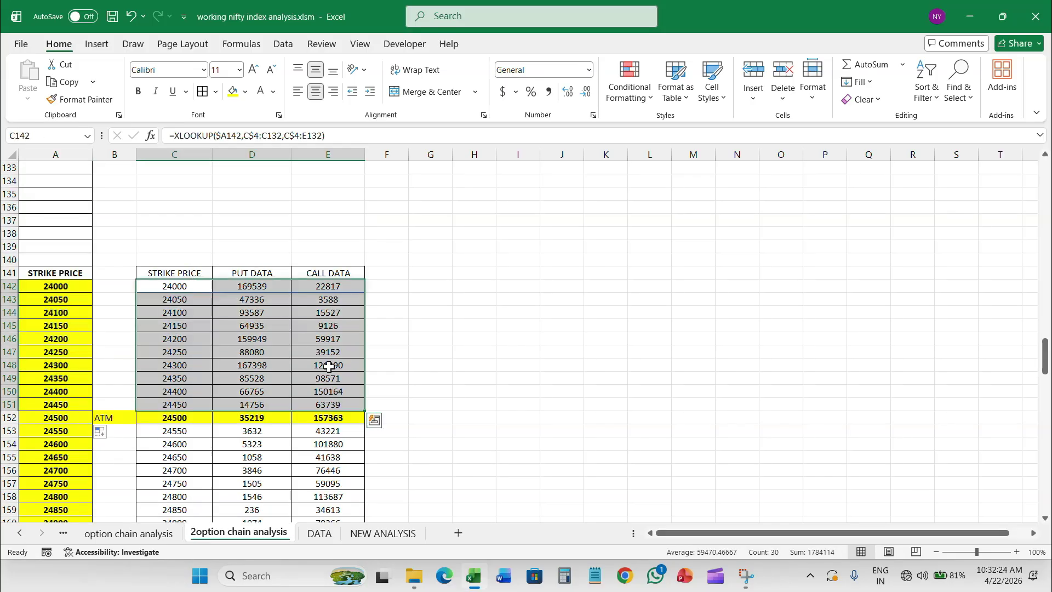
pyautogui.click(245, 92)
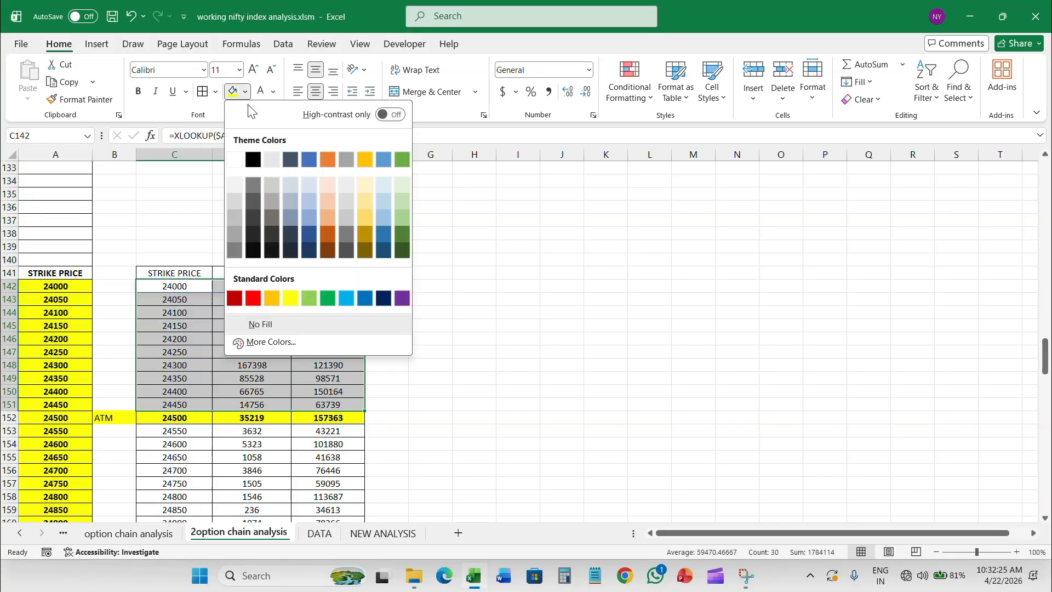
pyautogui.click(404, 183)
pyautogui.moveTo(198, 348); pyautogui.dragTo(338, 496)
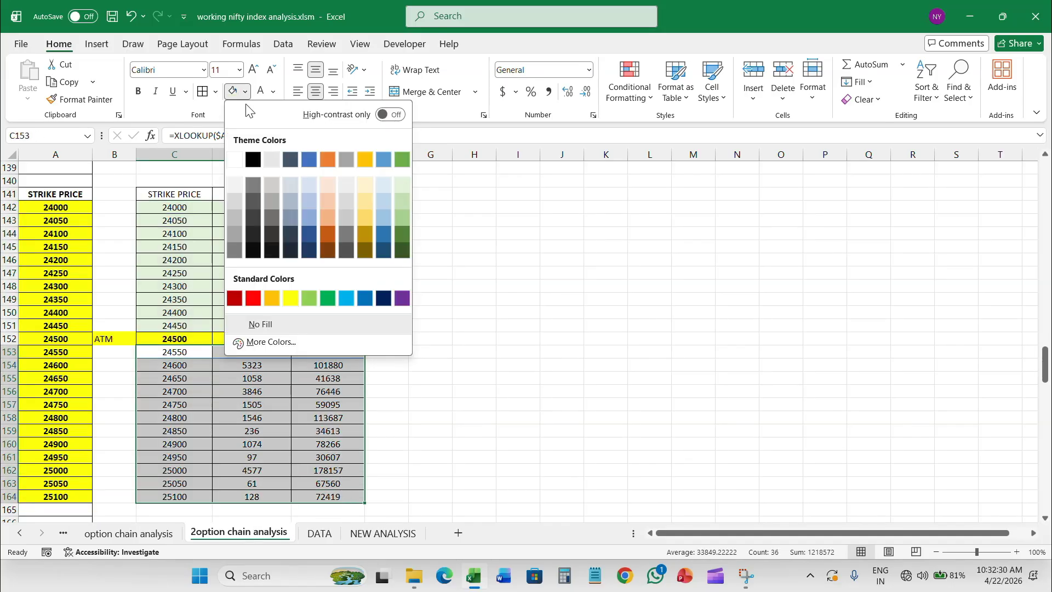
pyautogui.click(383, 178)
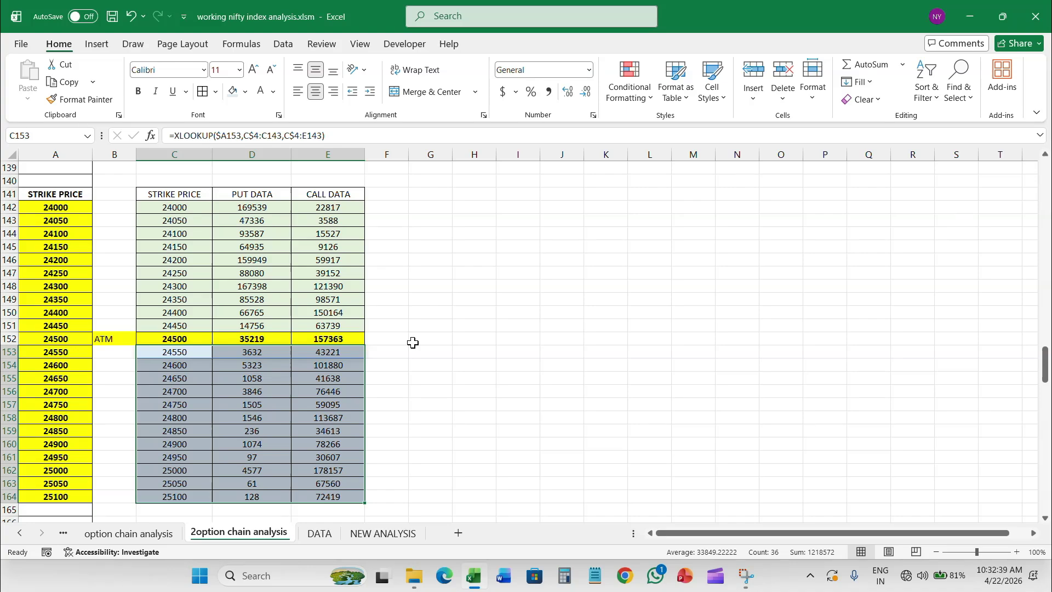
pyautogui.click(413, 342)
pyautogui.scroll(-3, 257, 384)
pyautogui.scroll(3, 265, 430)
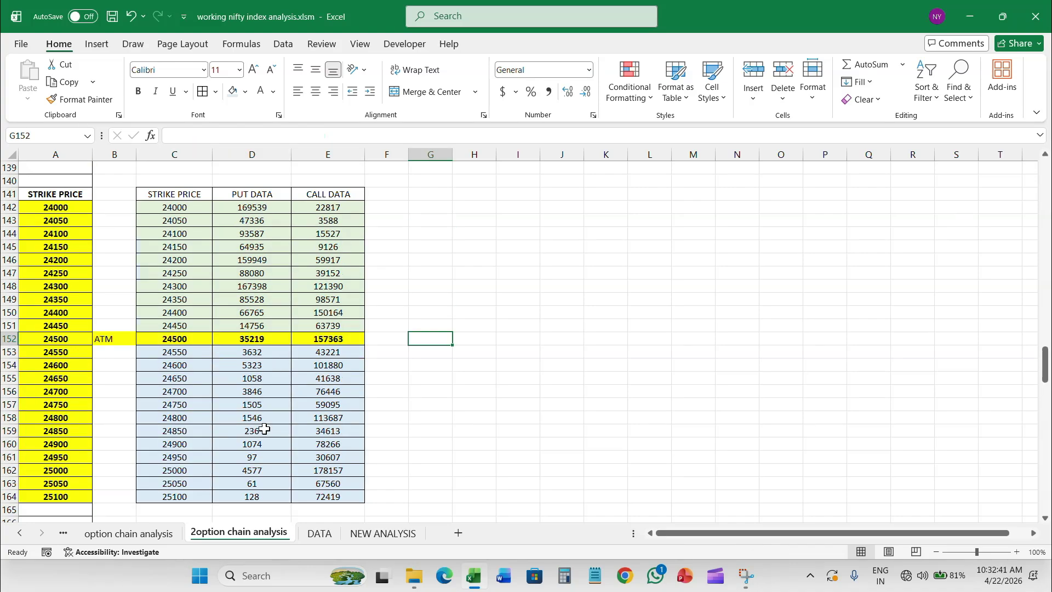
# Insert a 2-D line chart with markers from the put and call data in D142:E164
pyautogui.moveTo(260, 207); pyautogui.dragTo(331, 496)
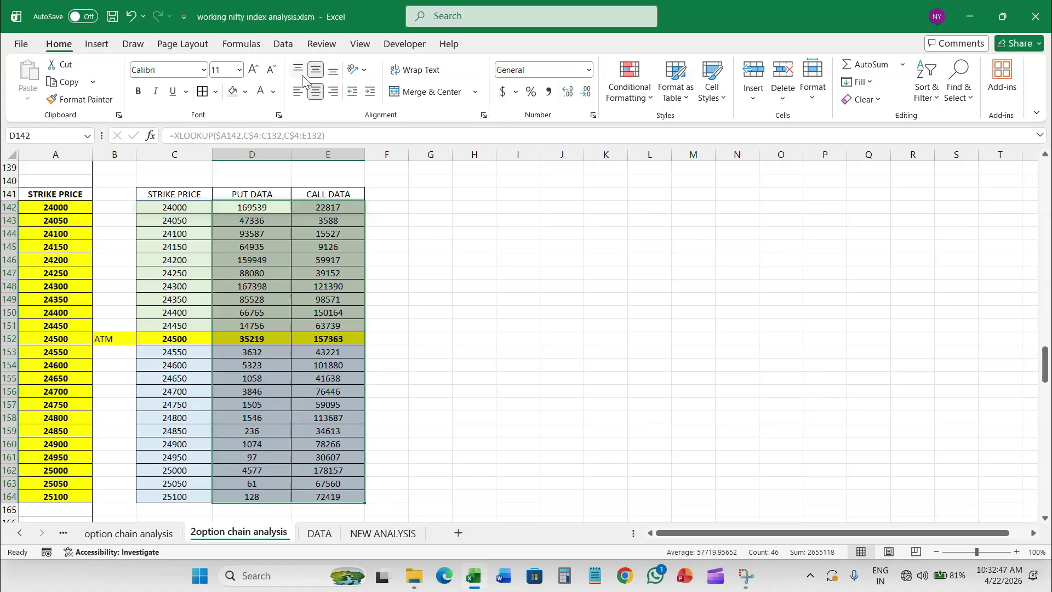
pyautogui.click(108, 46)
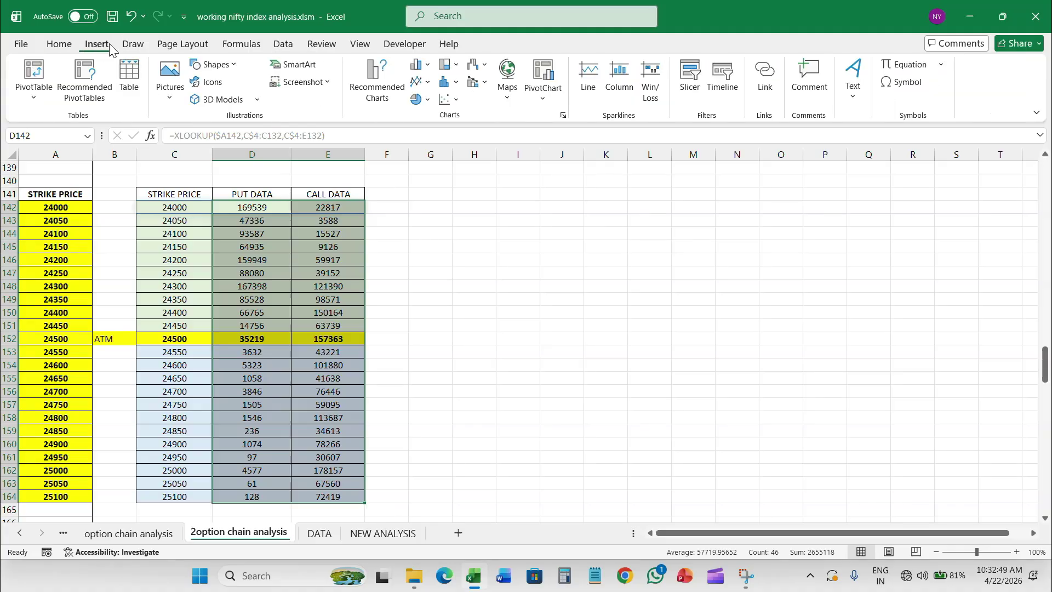
pyautogui.click(424, 83)
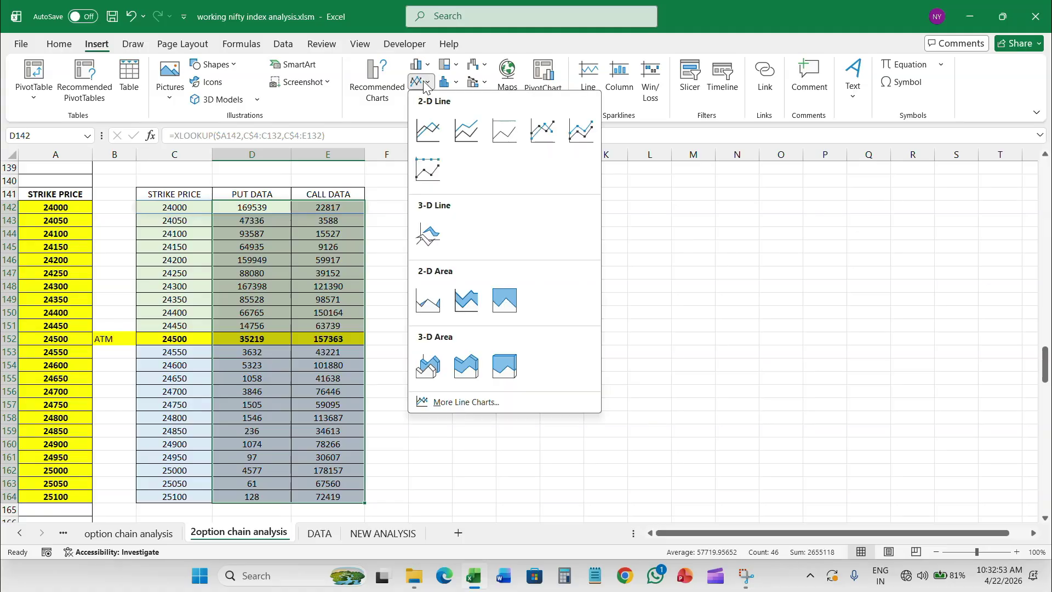
pyautogui.click(546, 131)
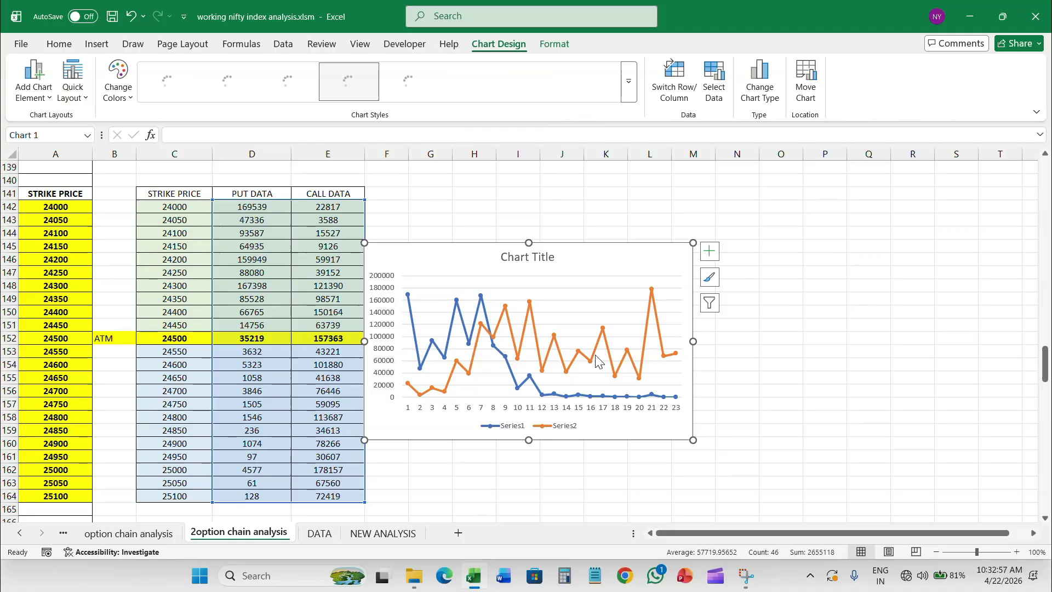
# Change the outline colour of the call data line (Series2) in the chart to light blue
pyautogui.click(648, 332)
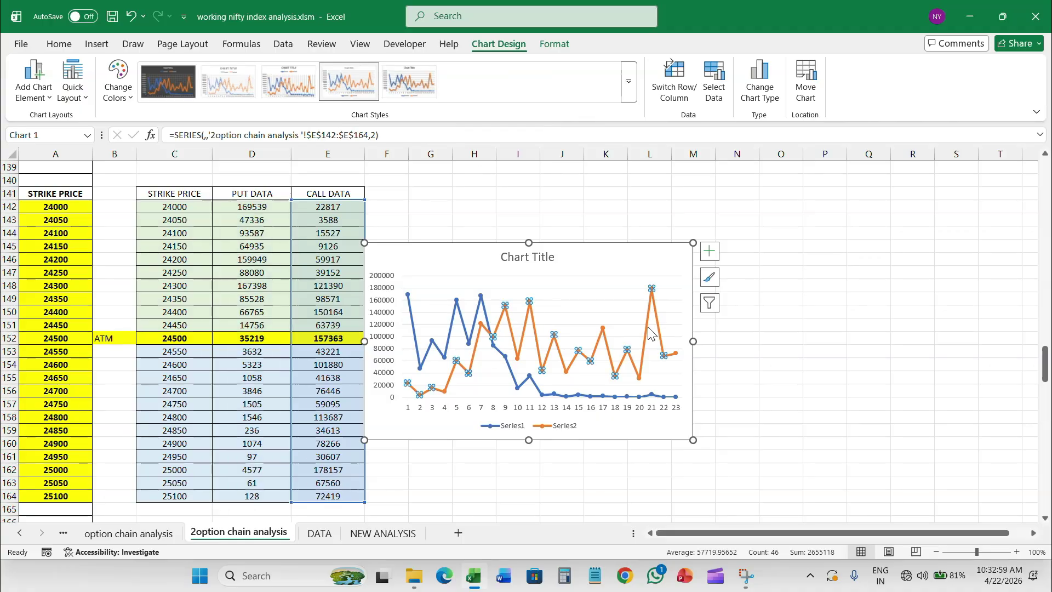
pyautogui.rightClick(649, 332)
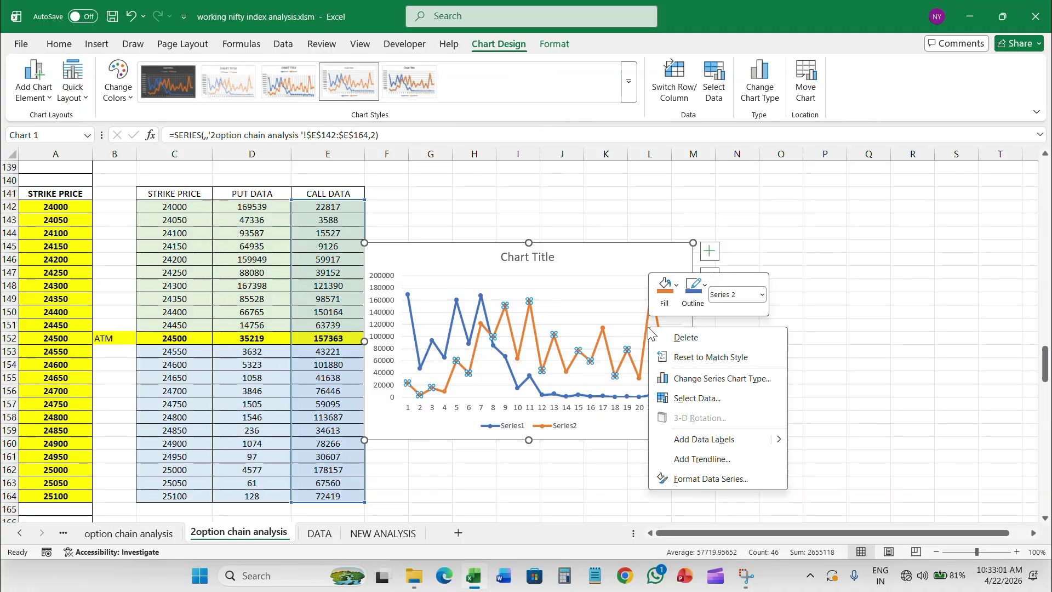
pyautogui.click(694, 290)
pyautogui.scroll(-3, 817, 164)
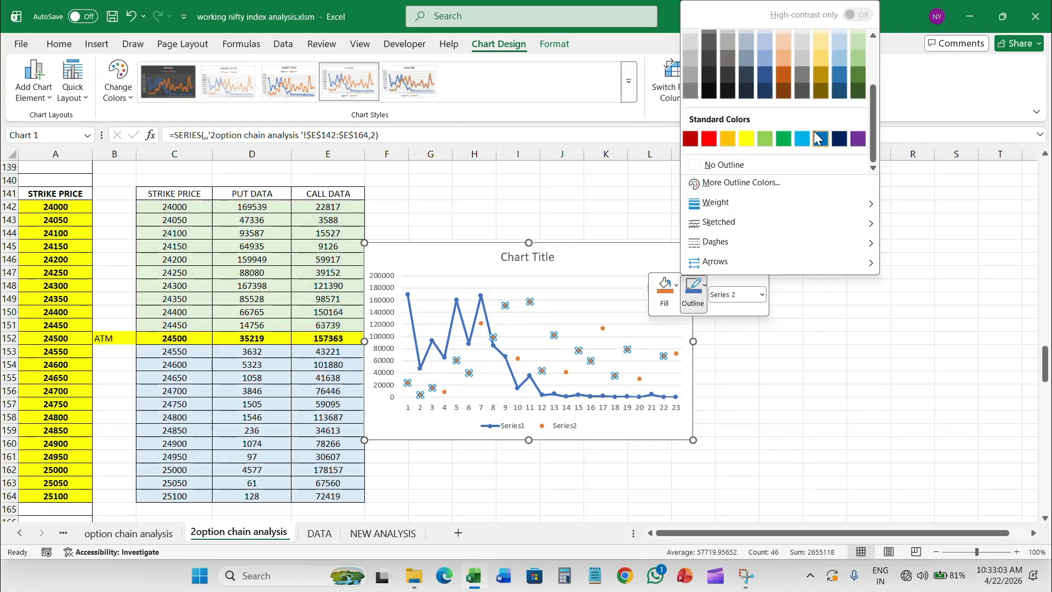
pyautogui.click(818, 138)
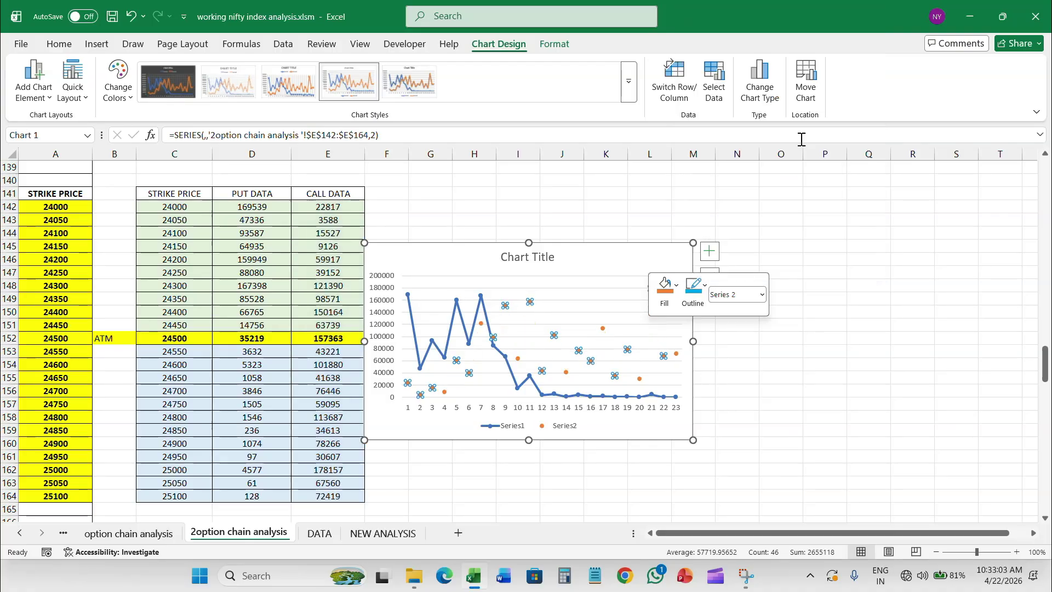
# Change the outline colour of the put data line (Series1) in the chart to dark green
pyautogui.click(515, 382)
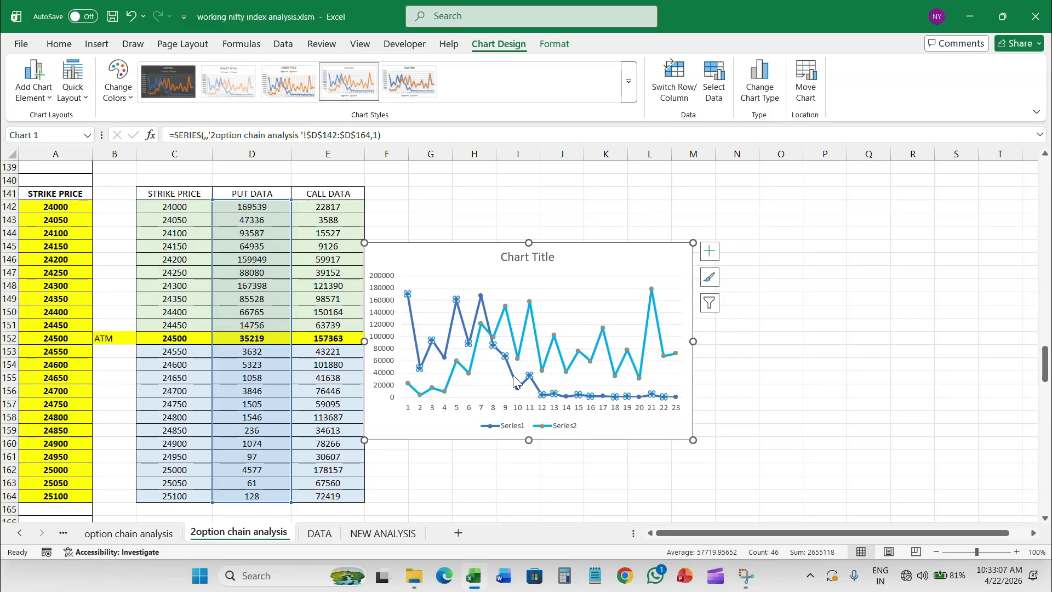
pyautogui.rightClick(515, 382)
pyautogui.click(558, 337)
pyautogui.scroll(-1, 679, 148)
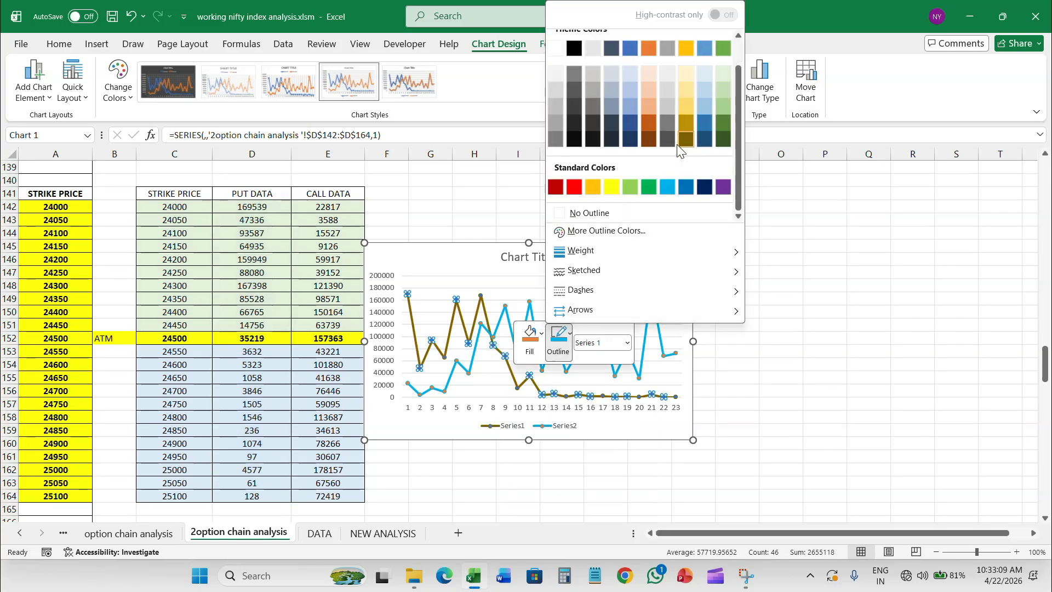
pyautogui.click(725, 123)
# Replace the chart title with OPEN INTEREST ANALYSIS
pyautogui.doubleClick(526, 257)
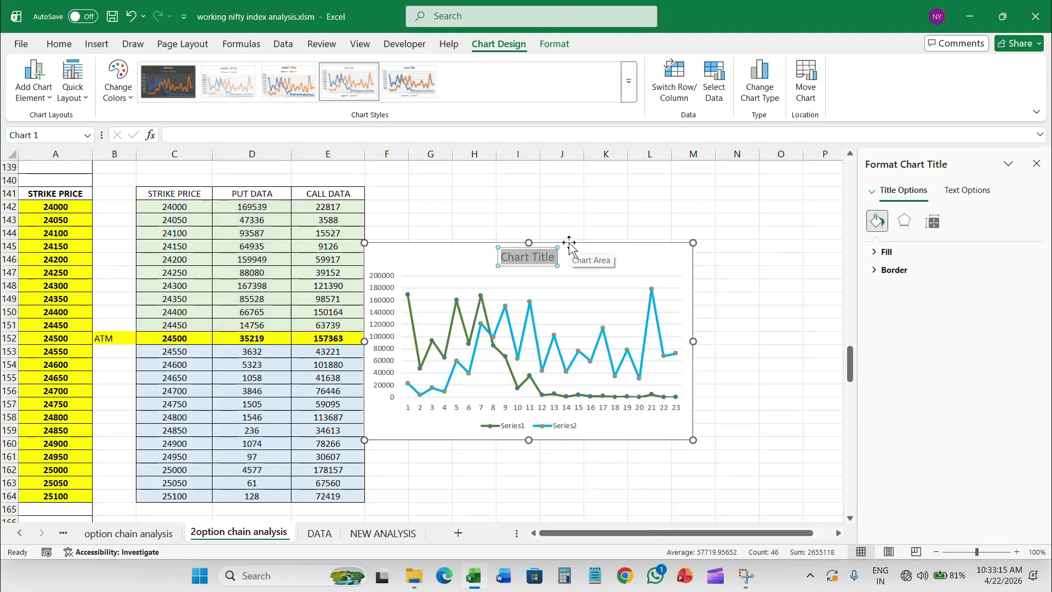
pyautogui.write('PR')
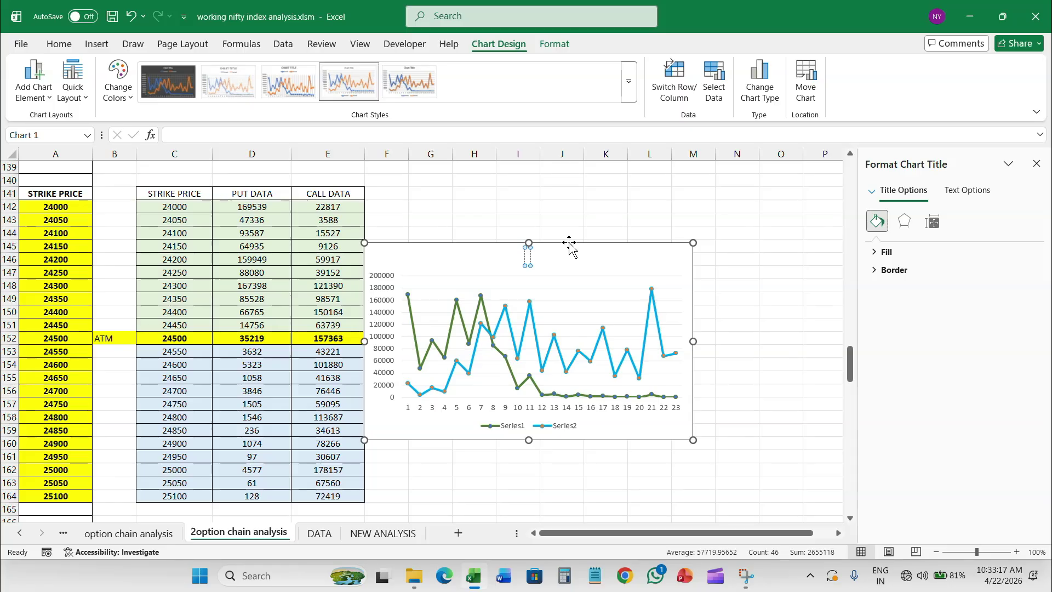
pyautogui.press('BackSpace')
pyautogui.press('BackSpace')
pyautogui.write('OPEN INTEREST A')
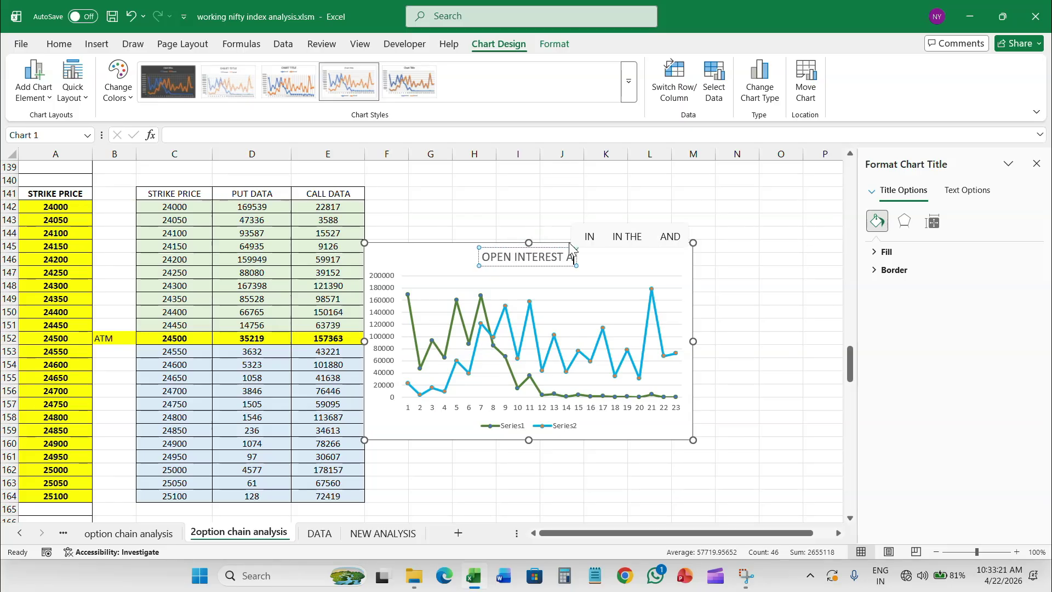
pyautogui.write('NALYSIS')
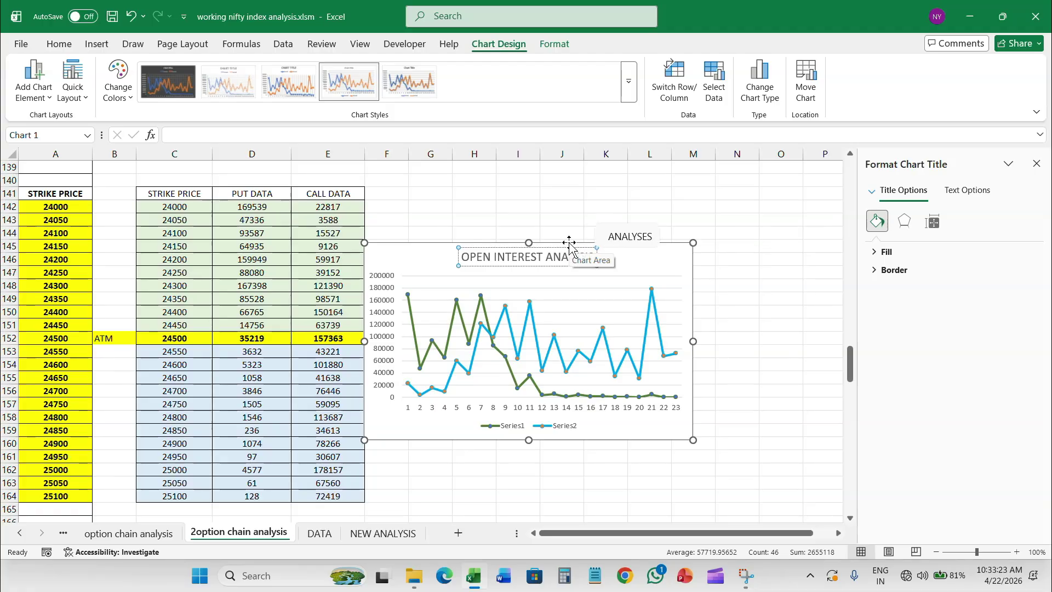
# Set the chart's horizontal axis labels to the strike prices in C142:C164 and close the axis formatting options
pyautogui.click(428, 411)
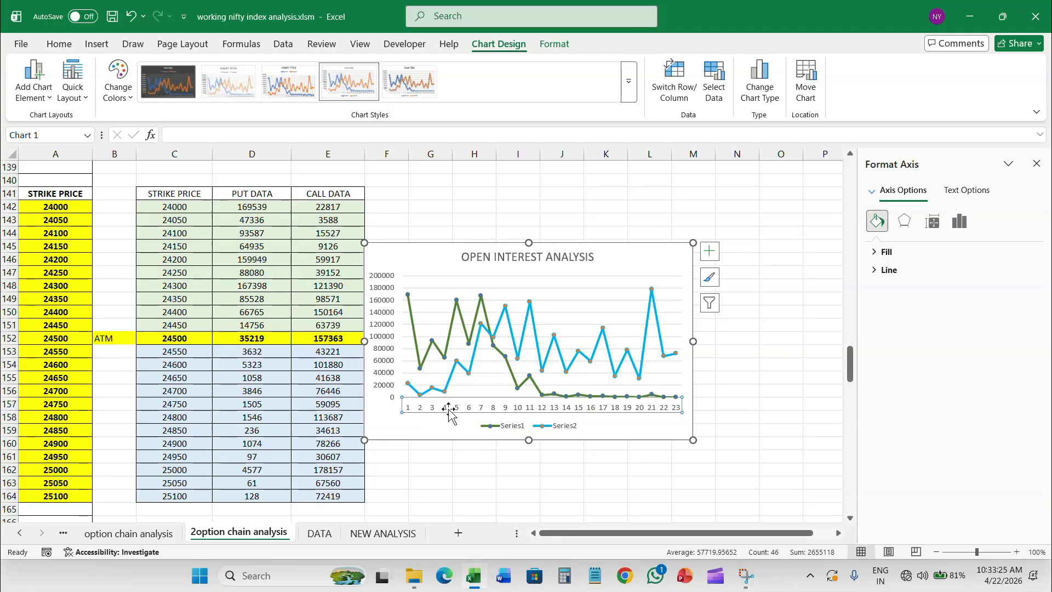
pyautogui.rightClick(462, 412)
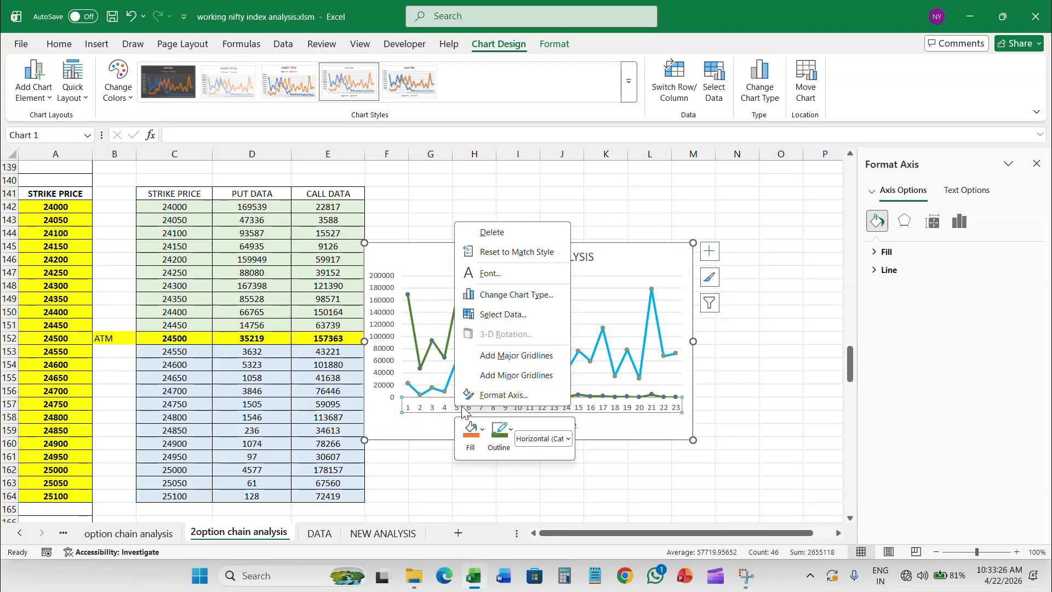
pyautogui.click(503, 314)
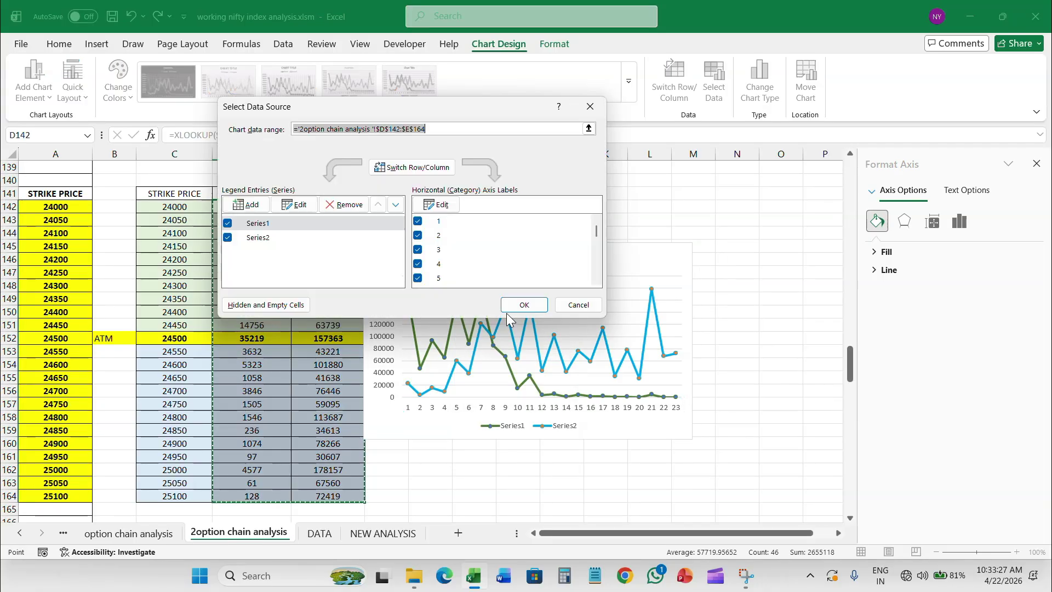
pyautogui.click(443, 208)
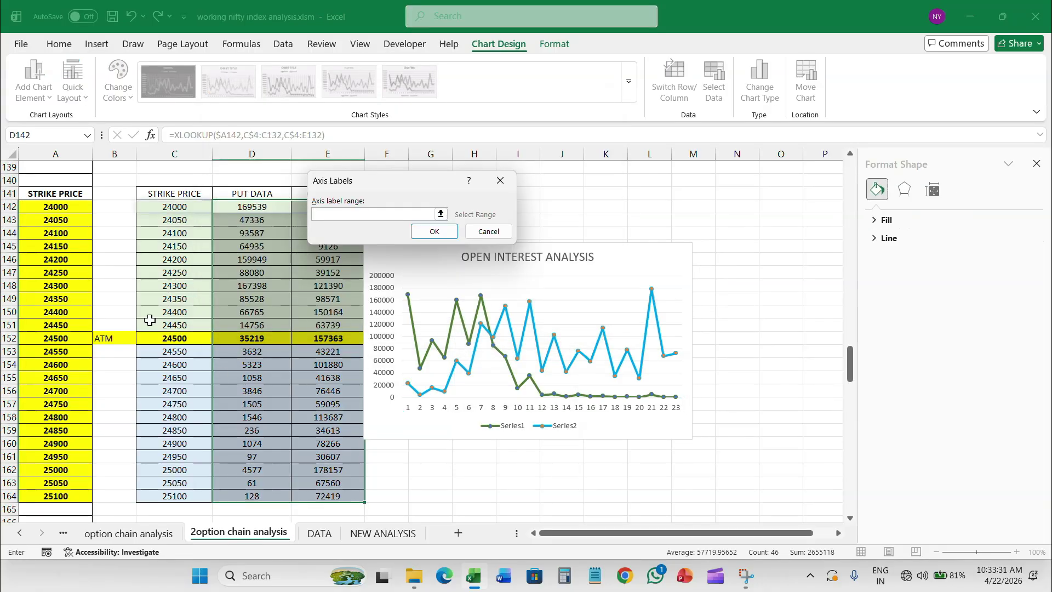
pyautogui.moveTo(202, 209); pyautogui.dragTo(203, 496)
pyautogui.click(430, 228)
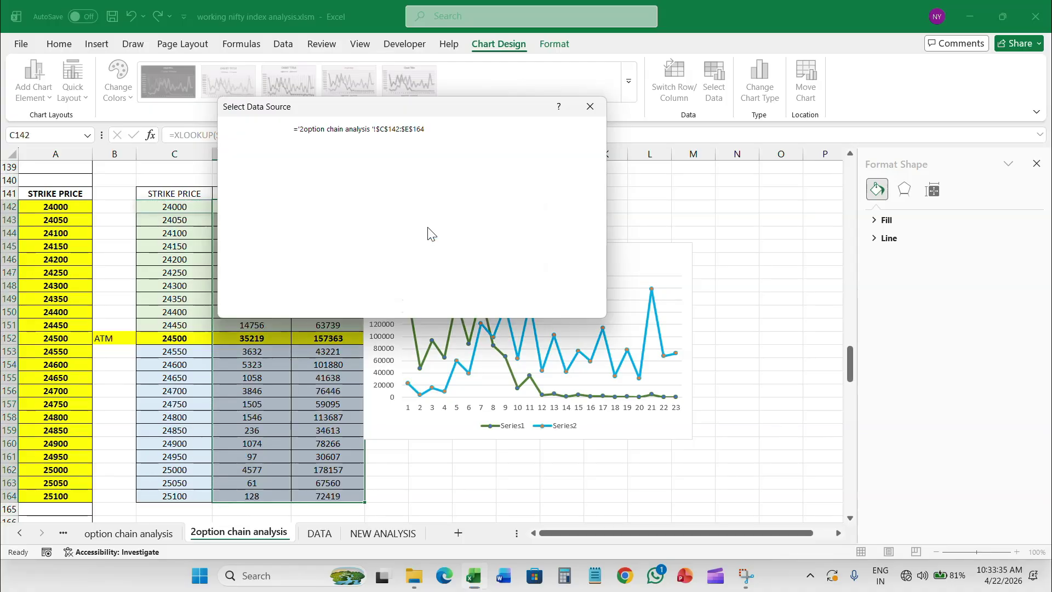
pyautogui.click(513, 303)
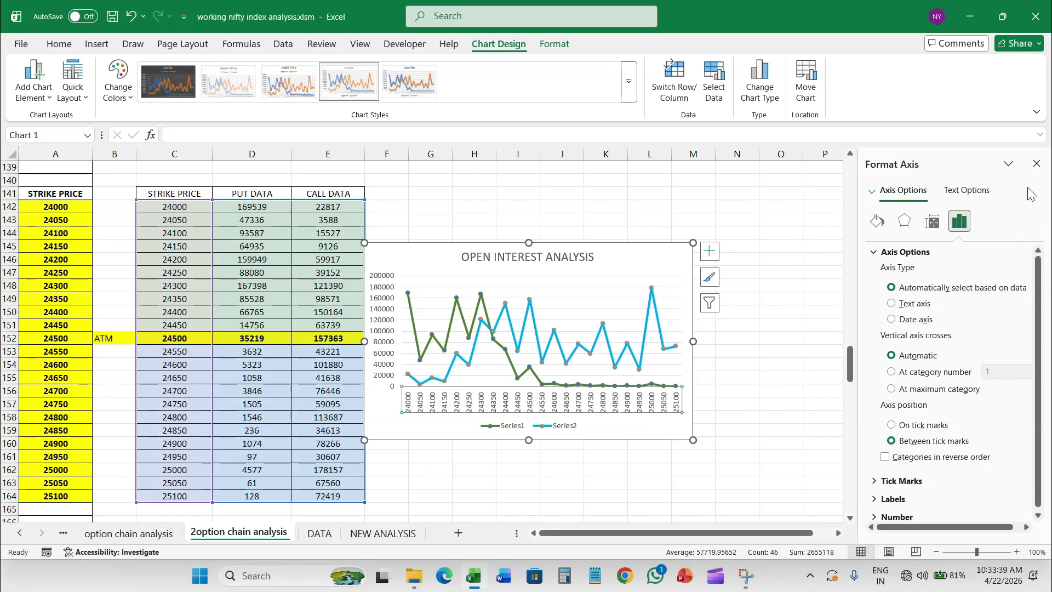
pyautogui.click(1037, 163)
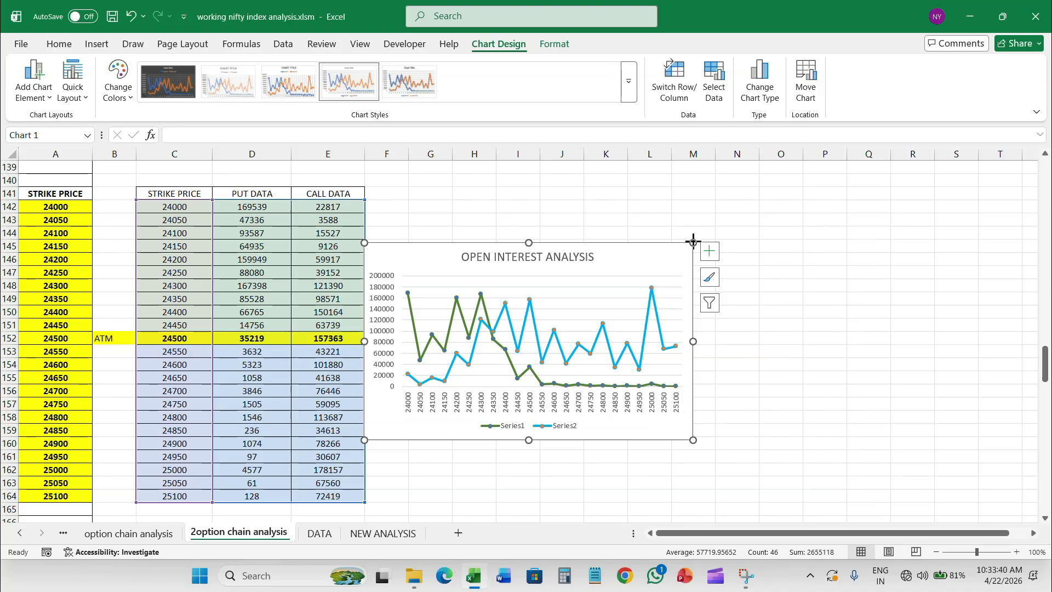
# Enlarge the chart beside the table so it spans about F142 to P164
pyautogui.moveTo(693, 242); pyautogui.dragTo(826, 205)
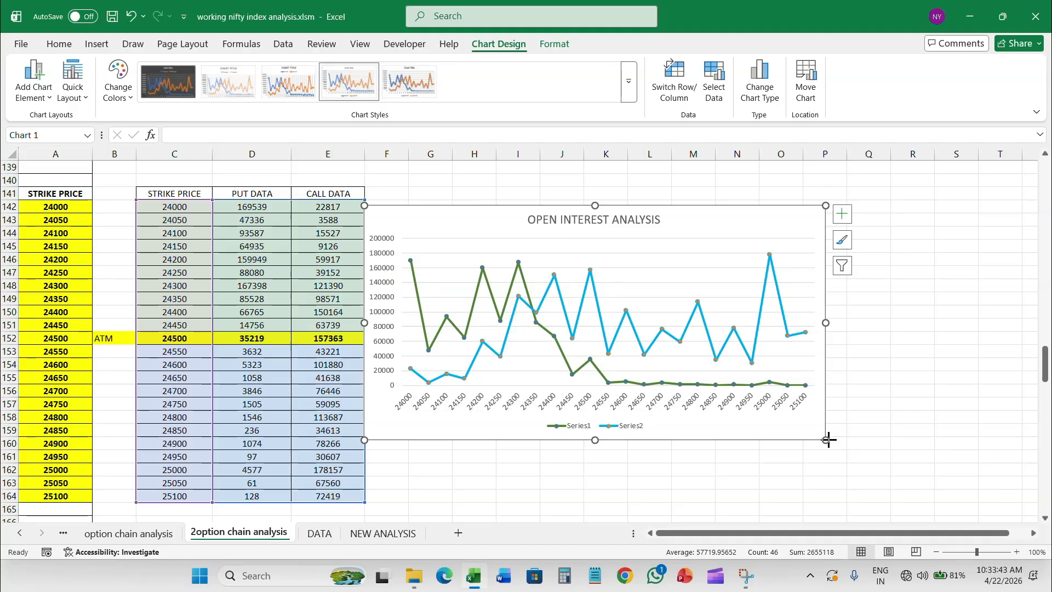
pyautogui.moveTo(828, 439); pyautogui.dragTo(846, 499)
pyautogui.click(649, 466)
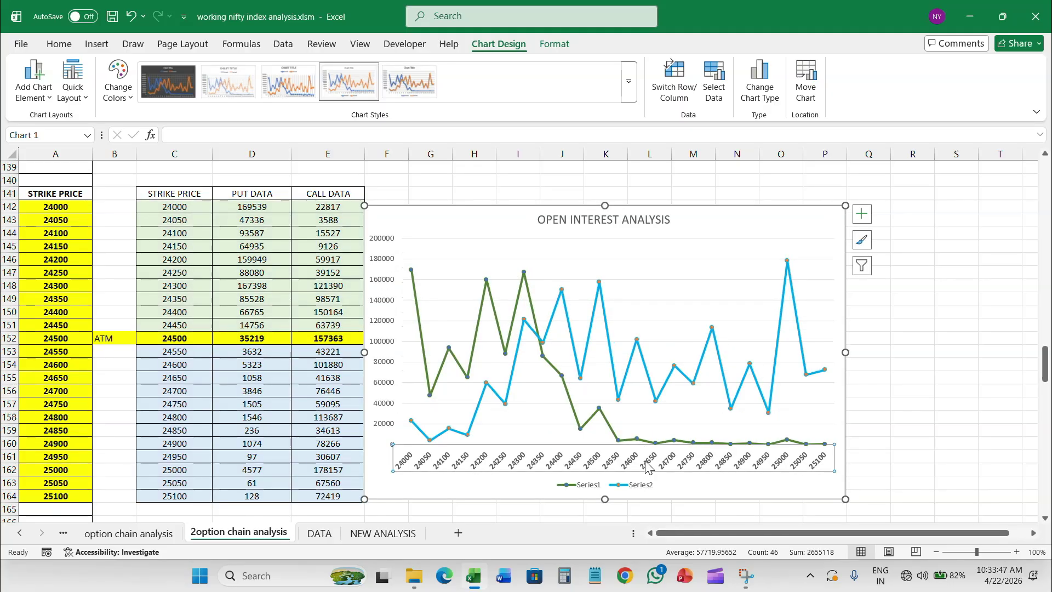
pyautogui.click(725, 260)
# Add data labels to both the call and put data lines in the chart
pyautogui.click(795, 284)
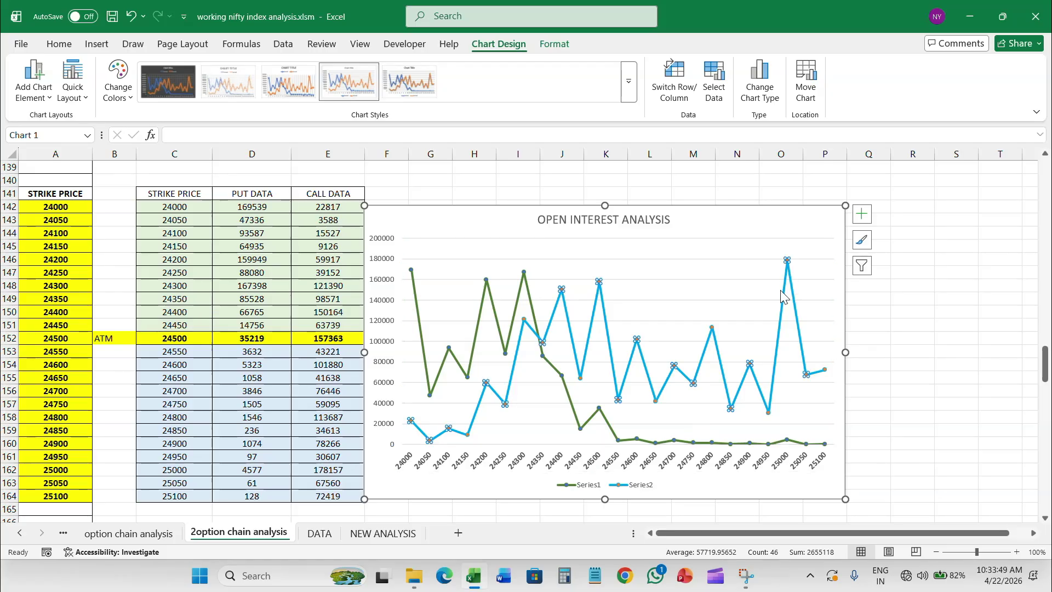
pyautogui.click(862, 215)
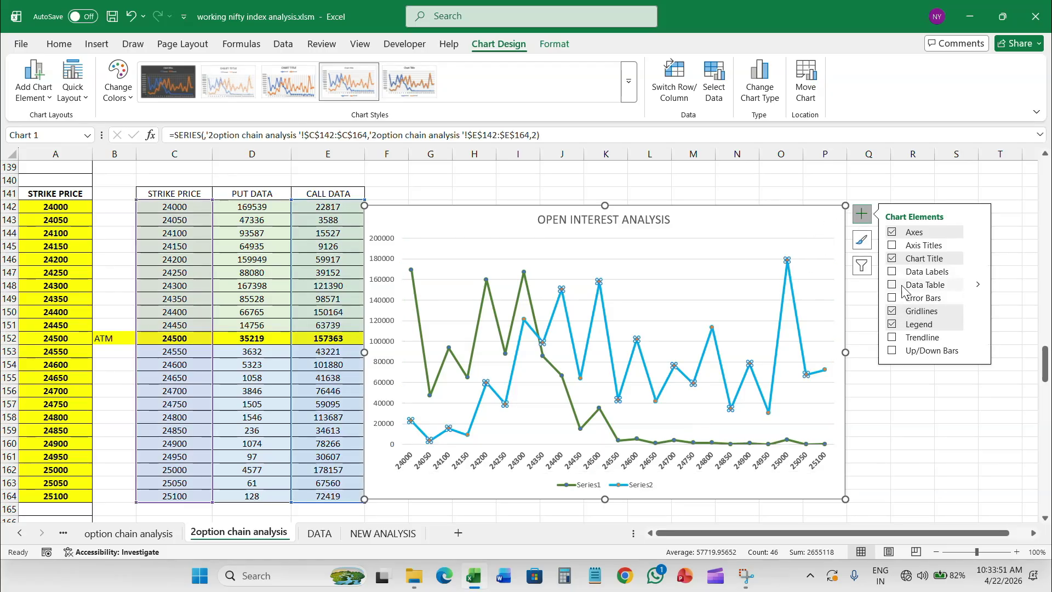
pyautogui.click(892, 272)
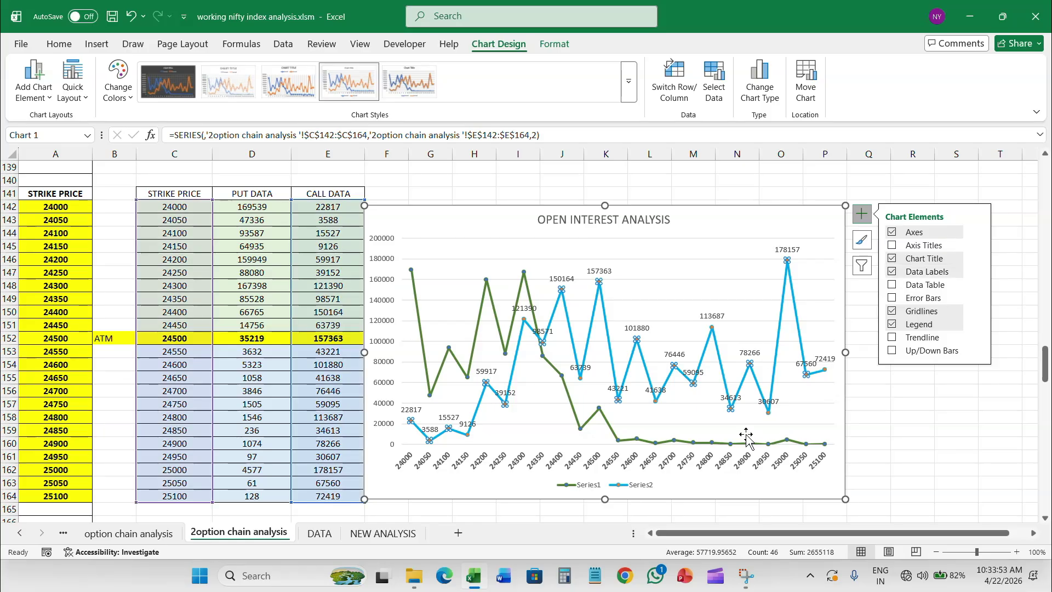
pyautogui.click(775, 440)
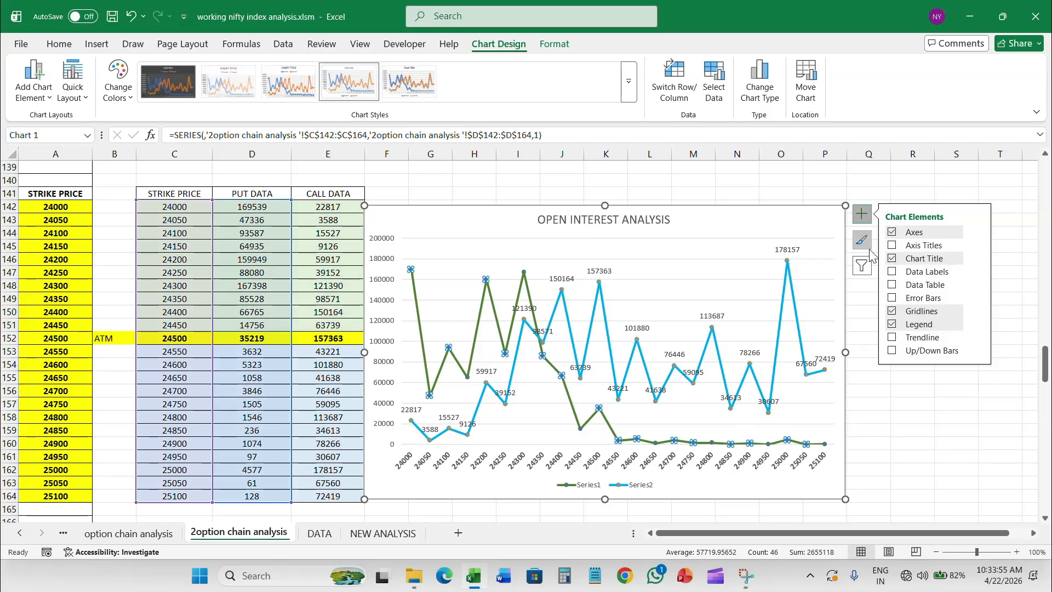
pyautogui.click(893, 272)
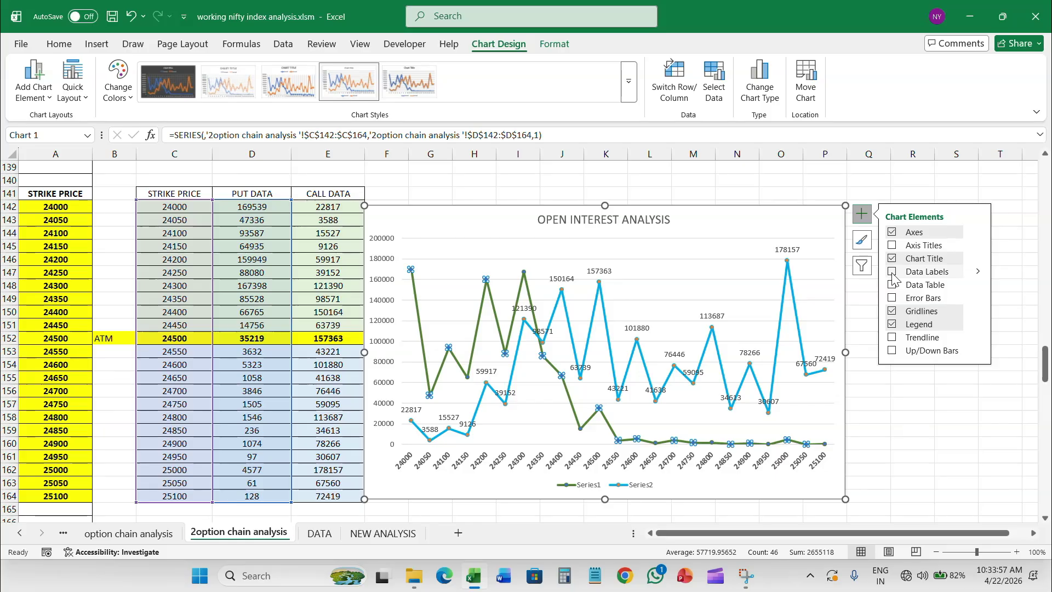
pyautogui.click(704, 221)
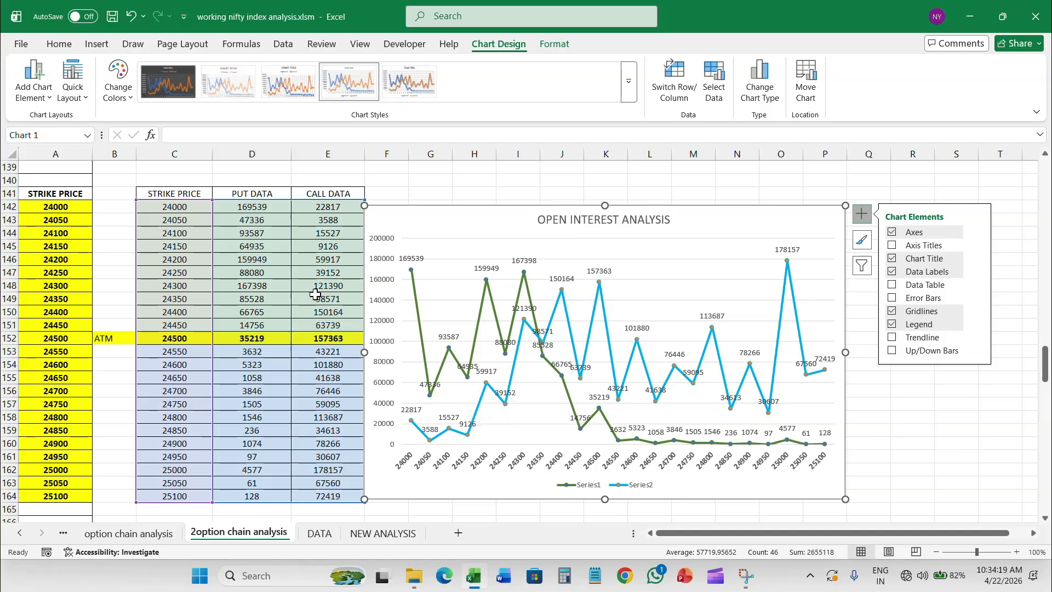
pyautogui.scroll(1, 338, 332)
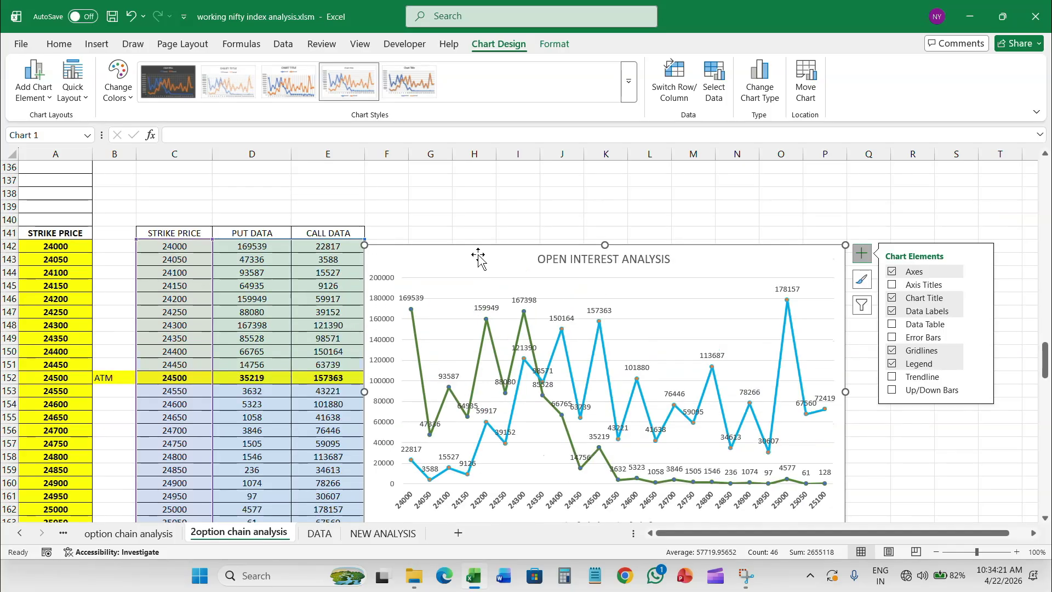
# Examine the open interest chart and its strike price table around rows 141 to 164
pyautogui.click(470, 229)
pyautogui.click(470, 229)
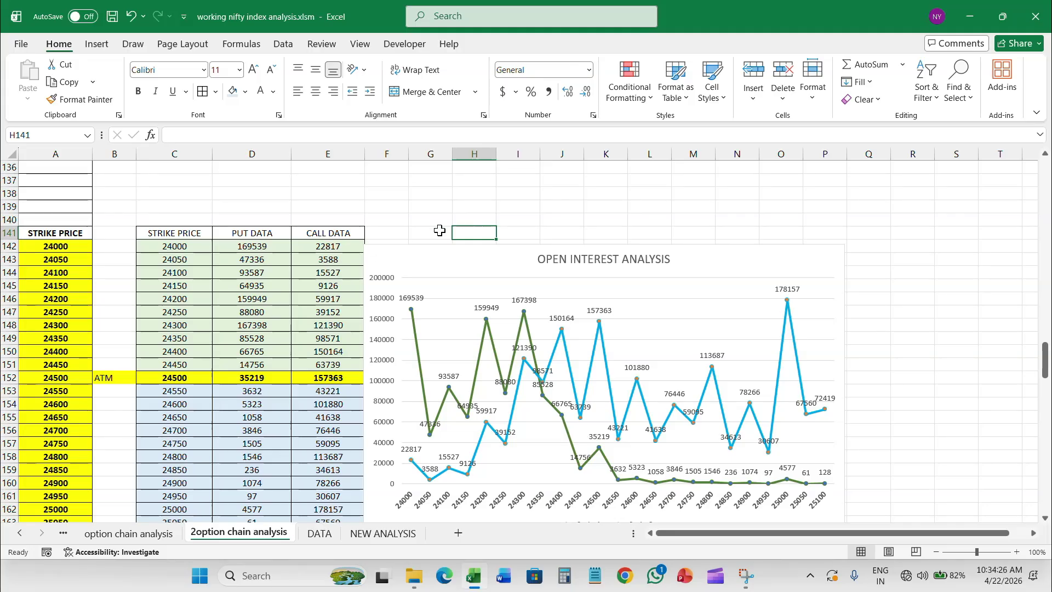
pyautogui.scroll(-3, 439, 236)
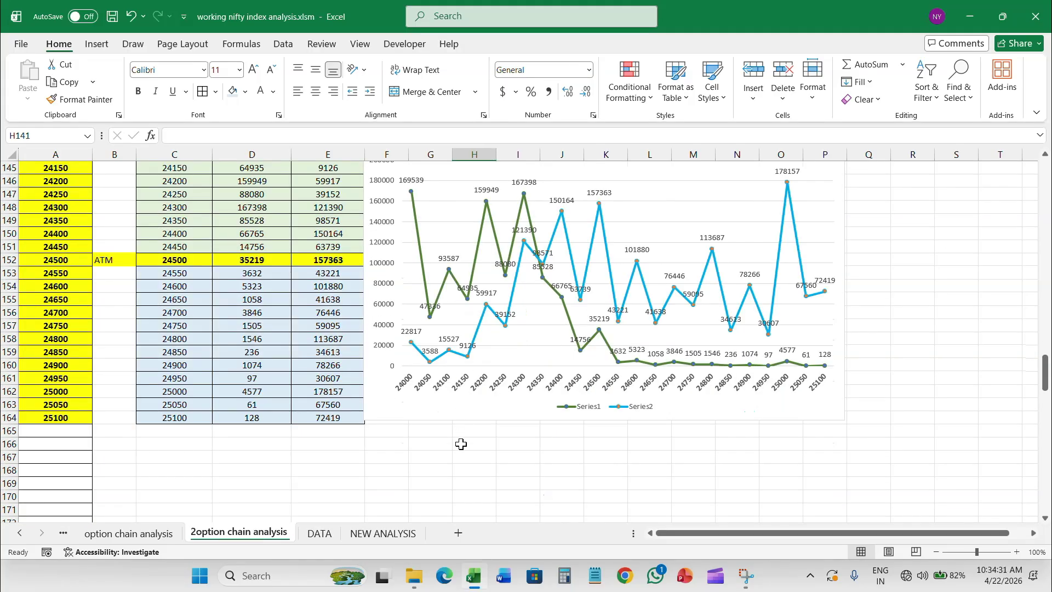
pyautogui.scroll(1, 461, 444)
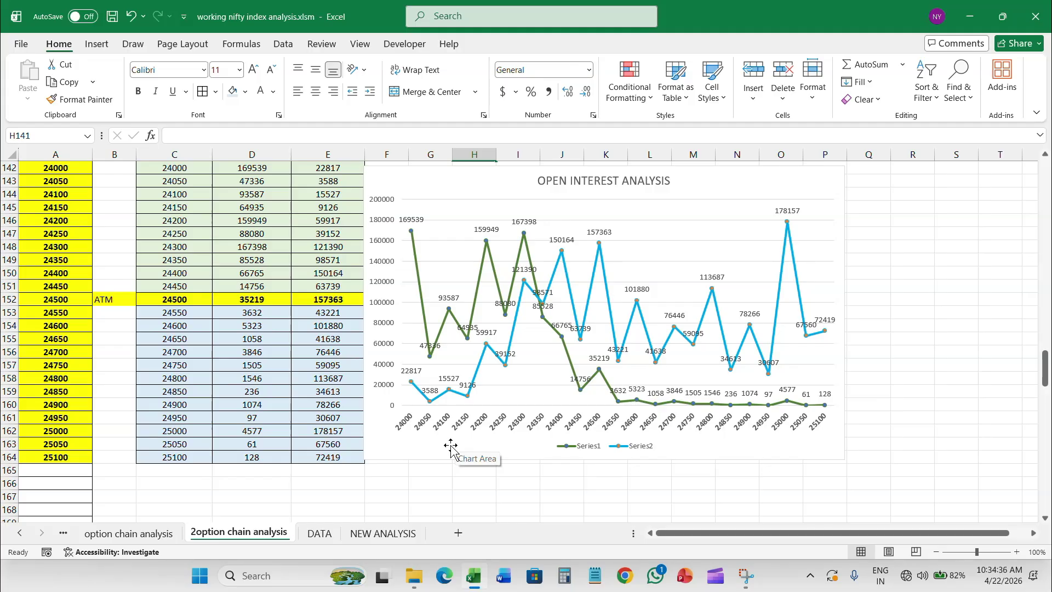
pyautogui.scroll(1, 451, 447)
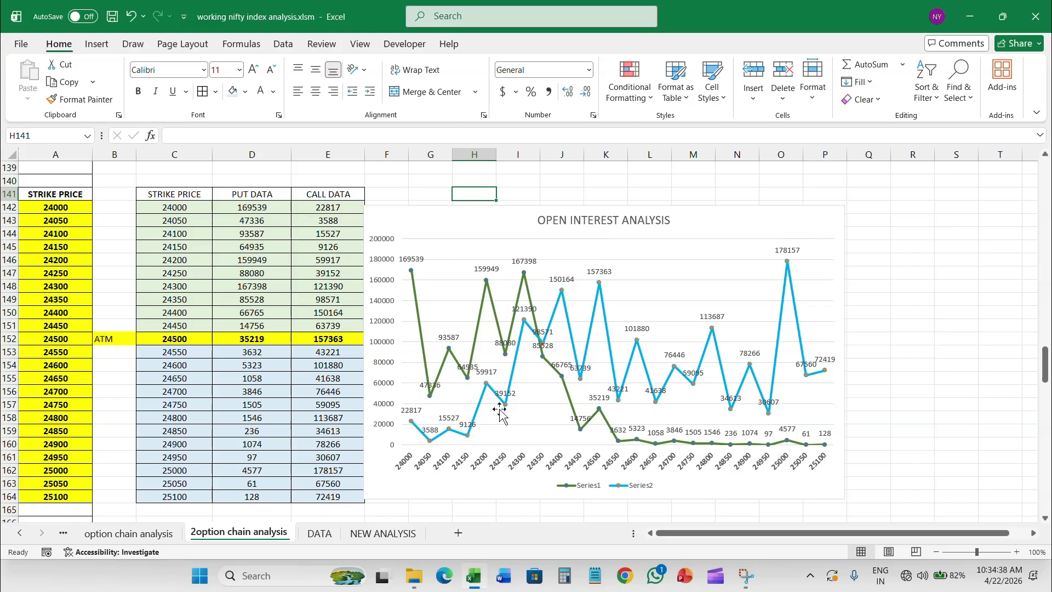
pyautogui.click(415, 219)
pyautogui.moveTo(416, 219); pyautogui.dragTo(405, 219)
# Copy the whole open interest analysis block with its strike price columns, A1:E164
pyautogui.scroll(20, 503, 403)
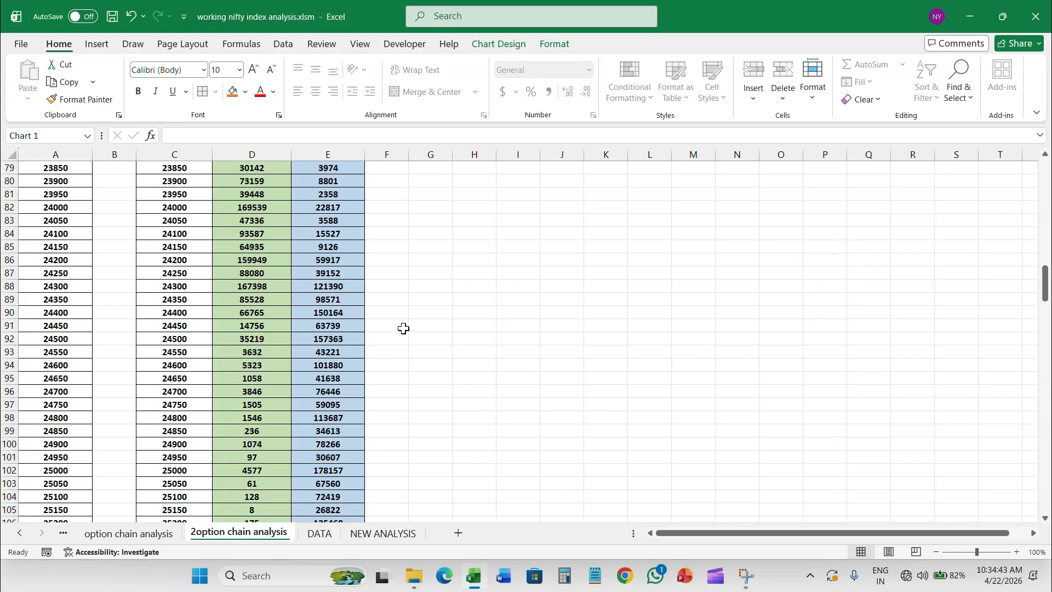
pyautogui.moveTo(1045, 268); pyautogui.dragTo(1024, 154)
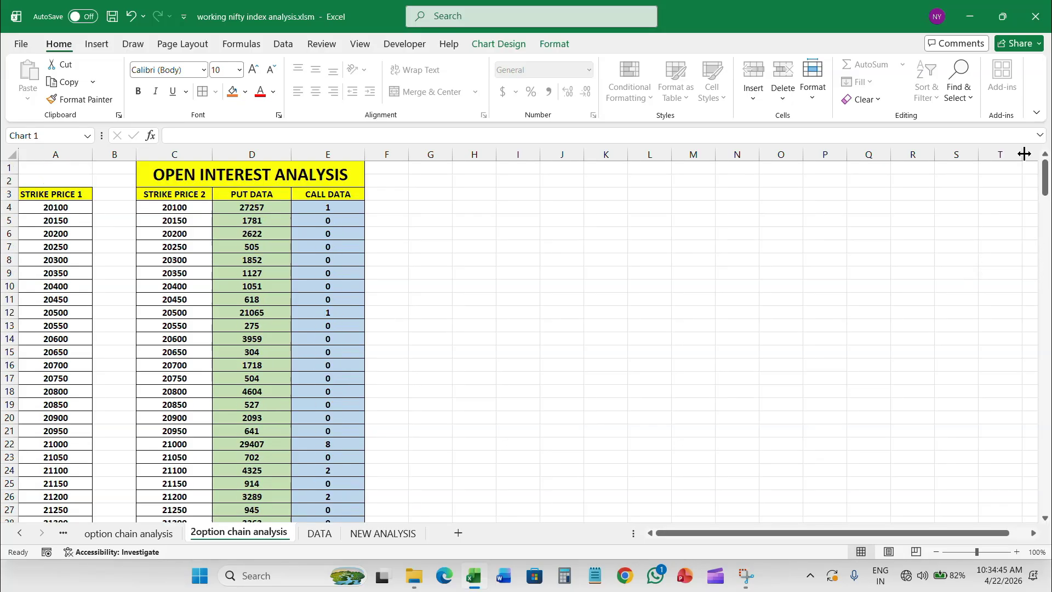
pyautogui.click(73, 168)
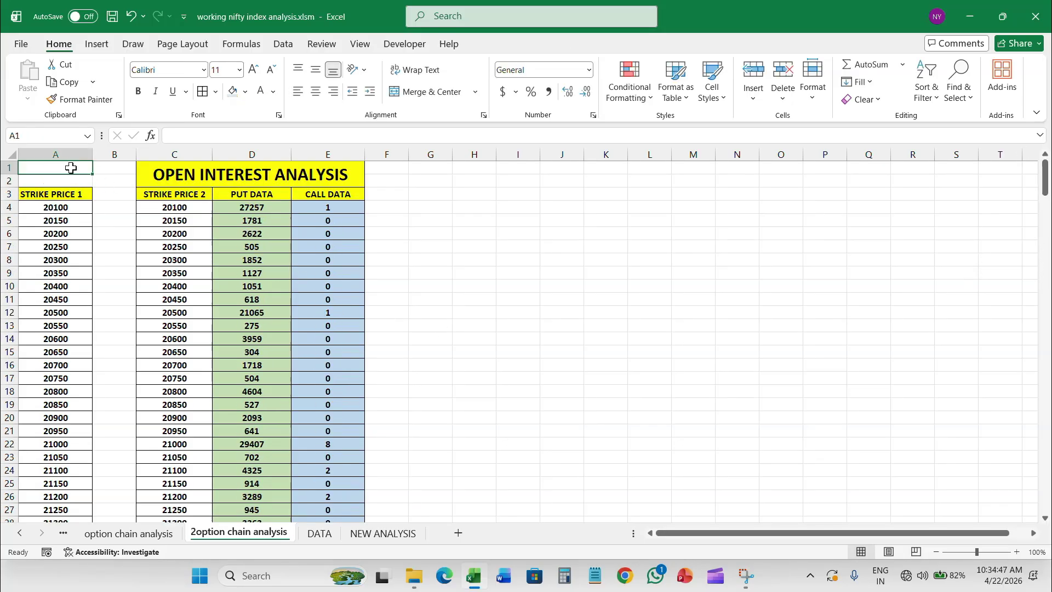
pyautogui.moveTo(70, 168); pyautogui.dragTo(336, 405)
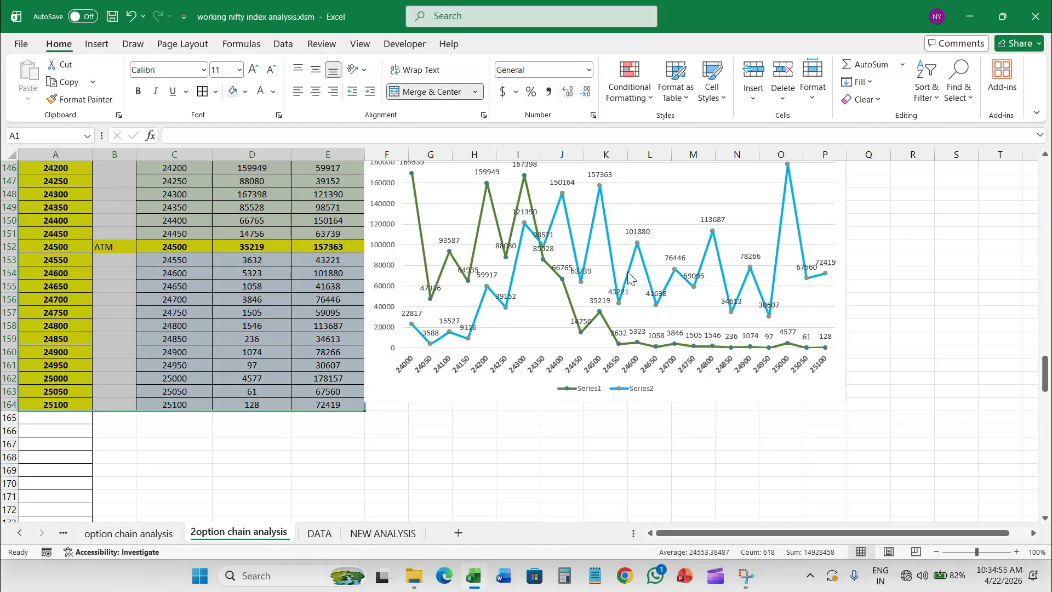
pyautogui.moveTo(630, 276)
pyautogui.hotkey('ctrl', 'c')
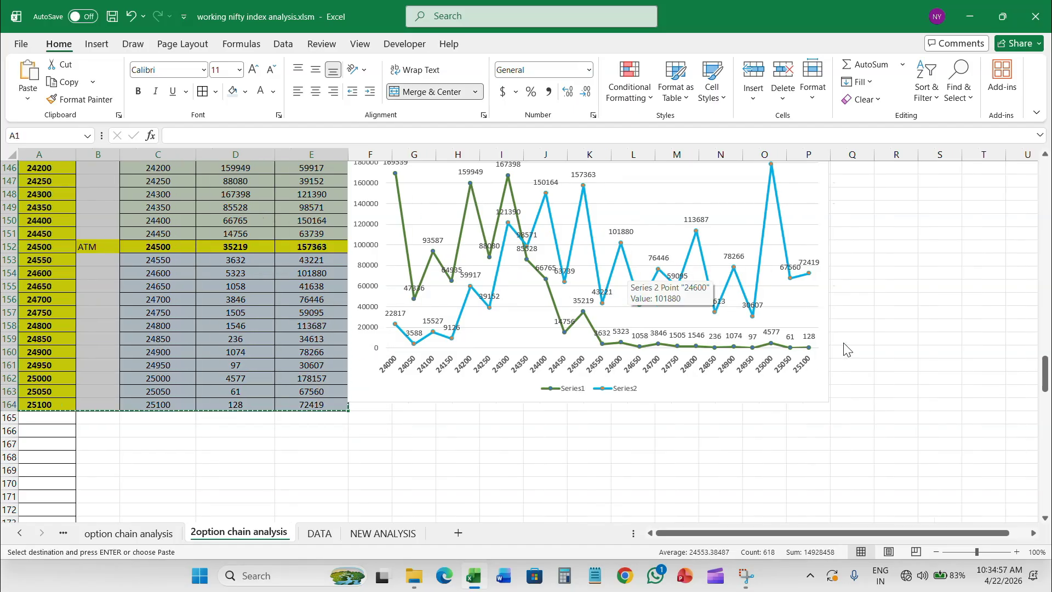
# Paste the copied block on the same sheet starting at cell AC1
pyautogui.hscroll(3, 844, 345)
pyautogui.hscroll(6, 858, 344)
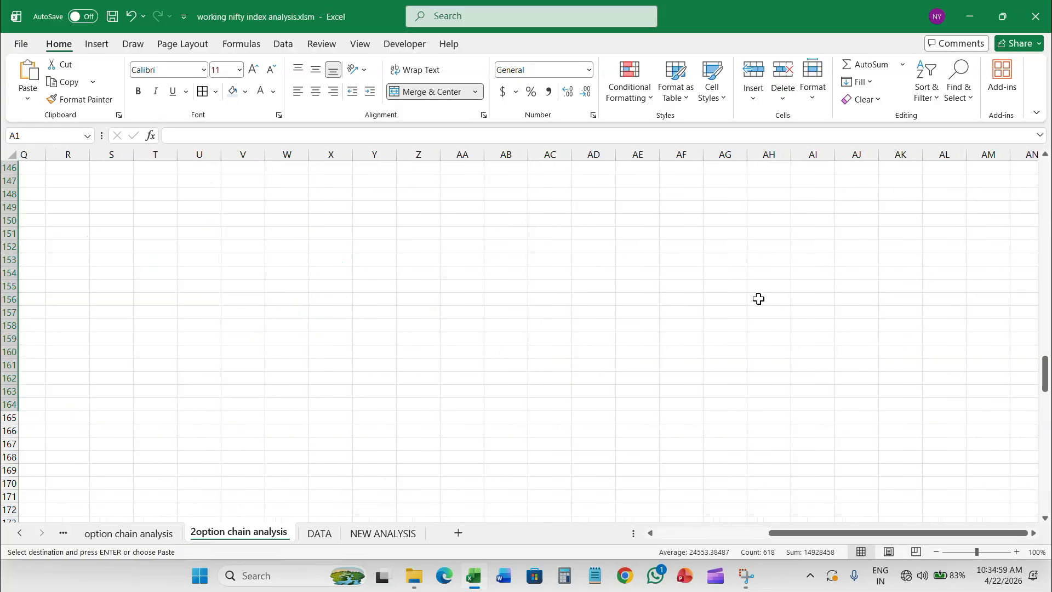
pyautogui.click(390, 168)
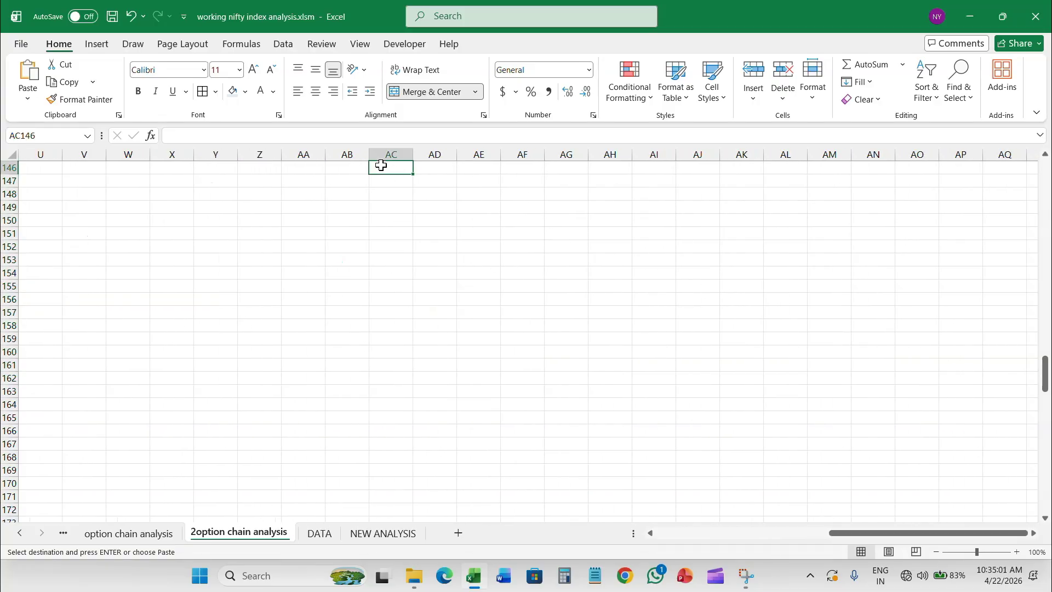
pyautogui.scroll(8, 479, 298)
pyautogui.scroll(6, 478, 297)
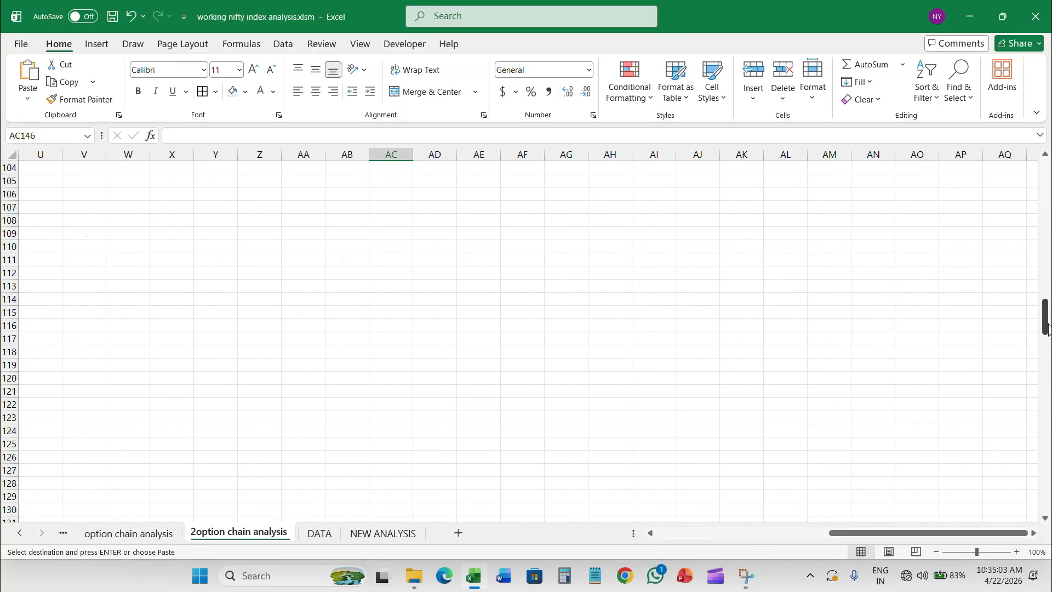
pyautogui.moveTo(1046, 317); pyautogui.dragTo(1044, 116)
pyautogui.click(384, 155)
pyautogui.click(388, 170)
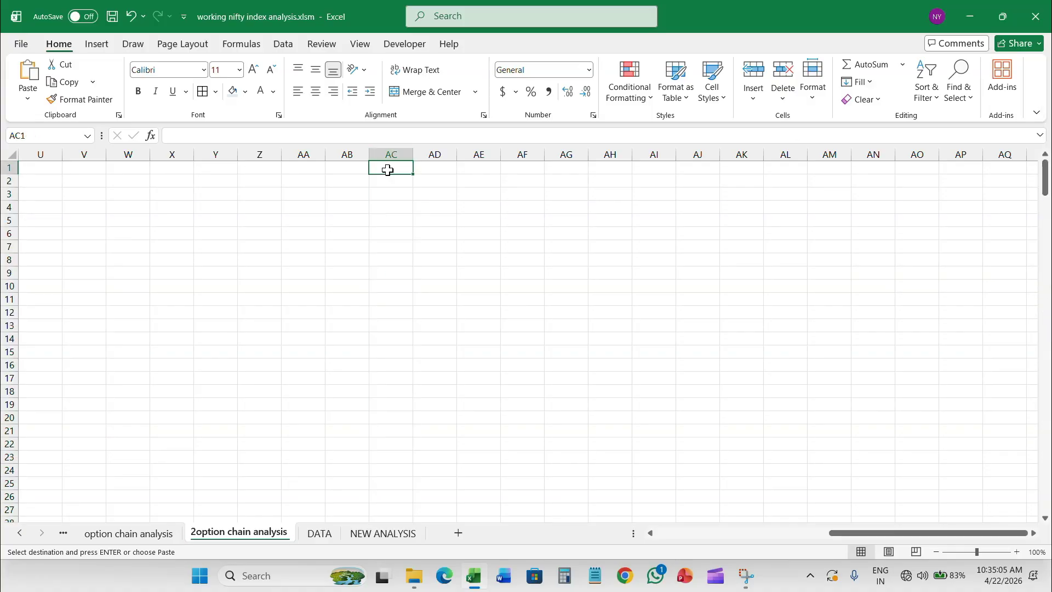
pyautogui.hotkey('ctrl', 'v')
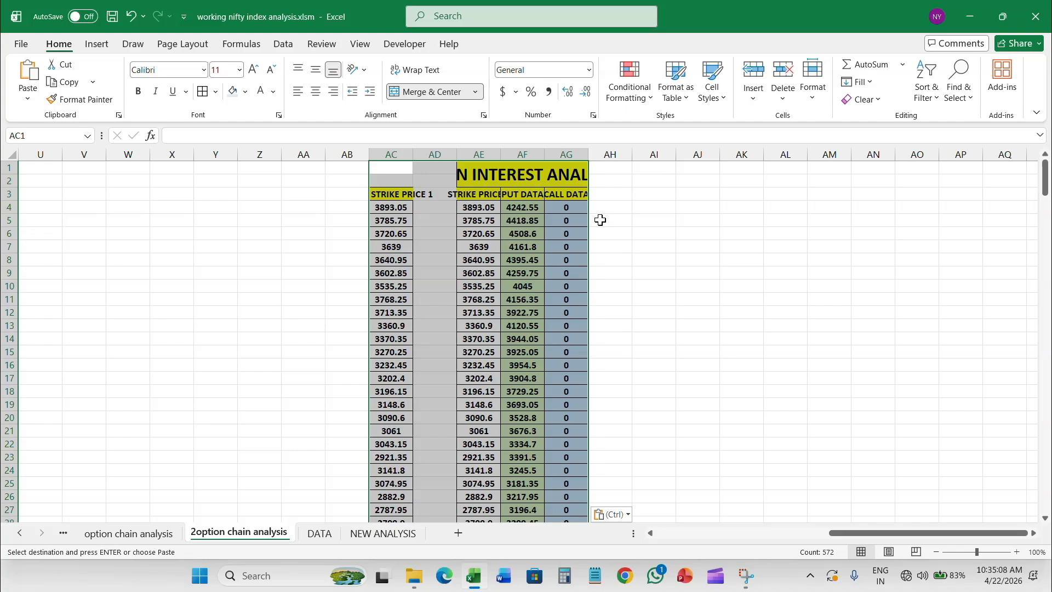
# Change the pasted block's title in AE1 to PRICE ANALYSIS
pyautogui.click(556, 177)
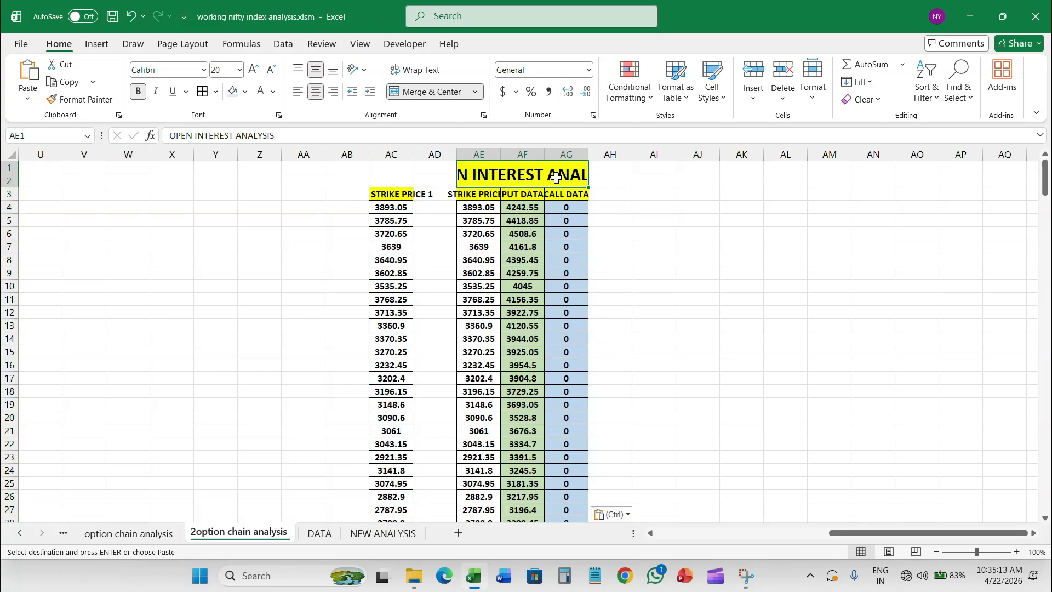
pyautogui.write('PRICE ANAL')
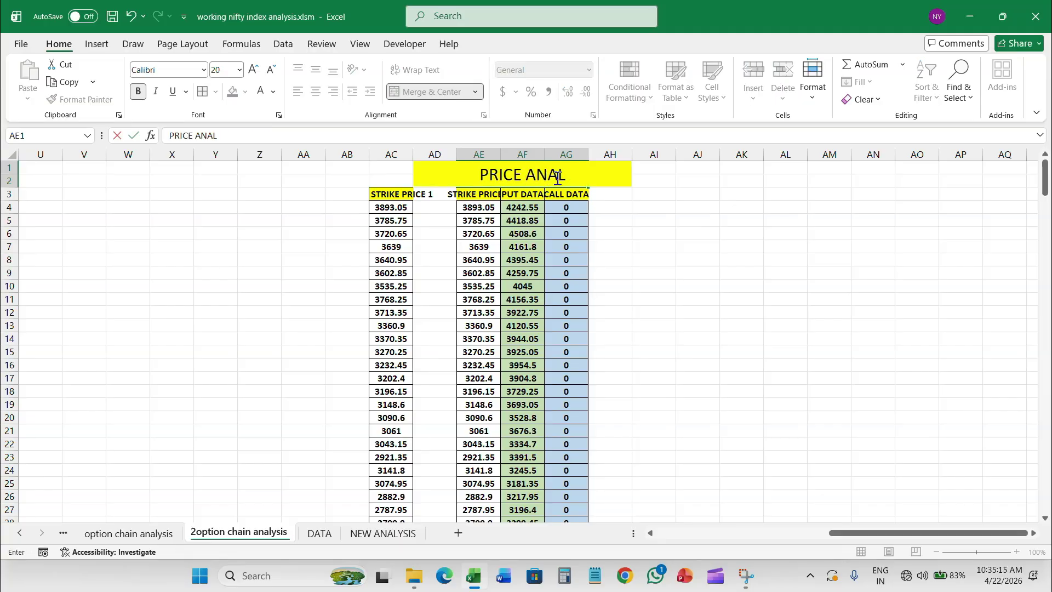
pyautogui.write('YSIS')
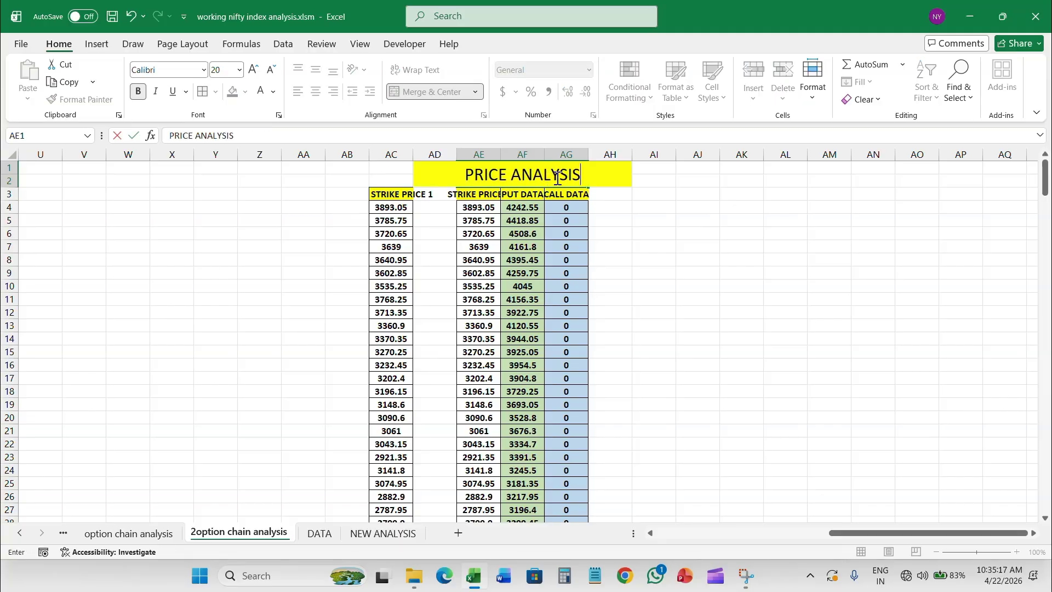
pyautogui.press('Return')
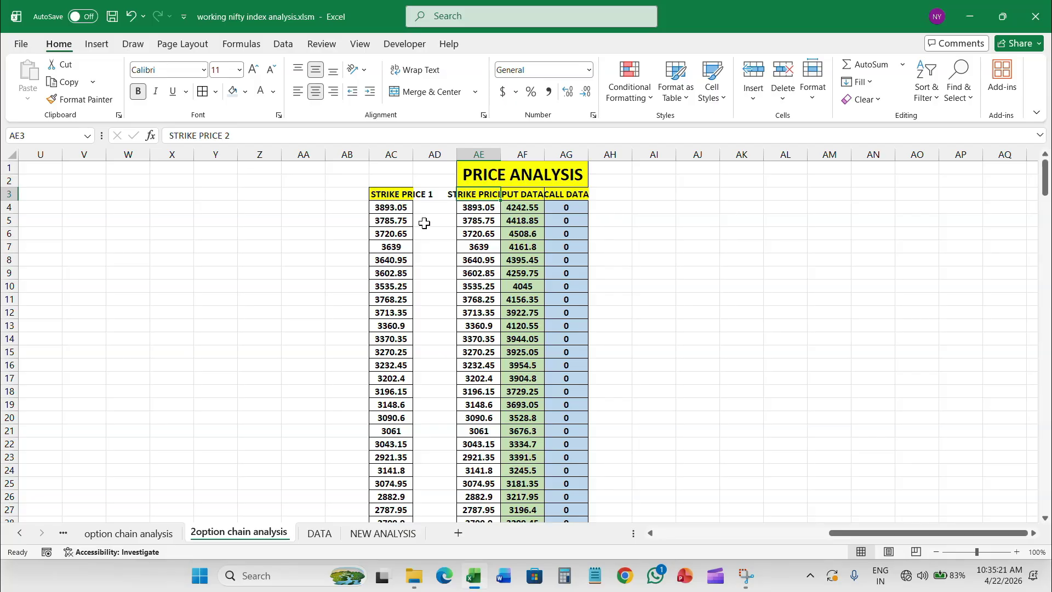
# Link the first value under STRIKE PRICE 1 in AC4 to the original strike price with =$A4
pyautogui.click(396, 209)
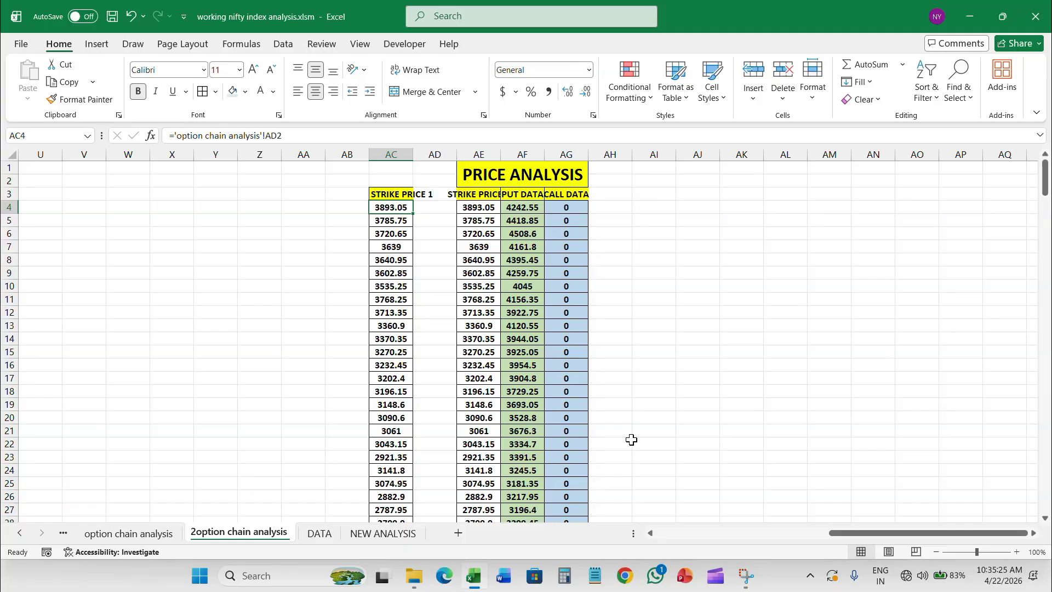
pyautogui.click(128, 533)
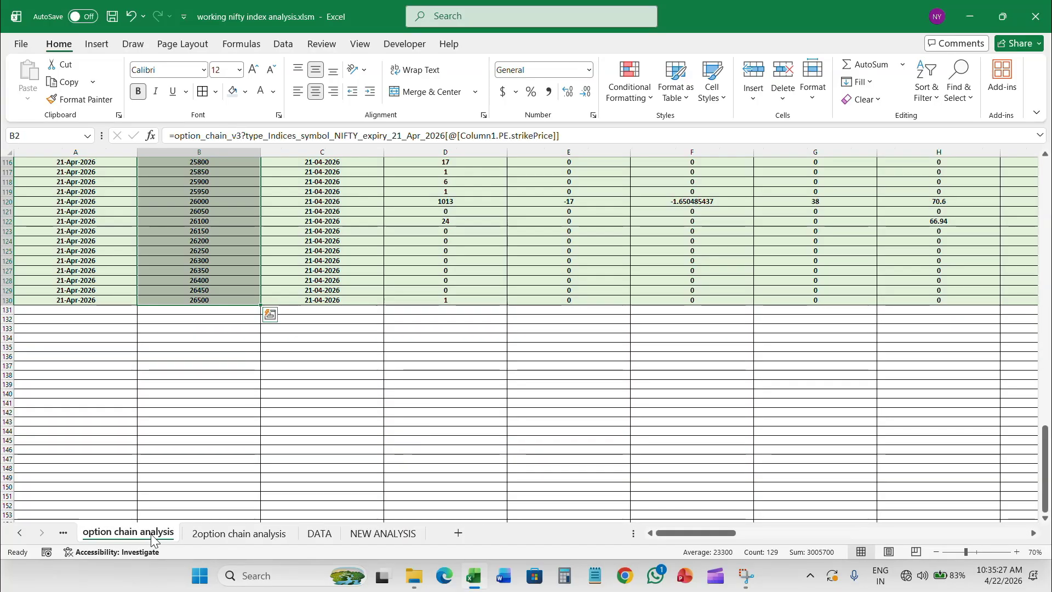
pyautogui.click(377, 534)
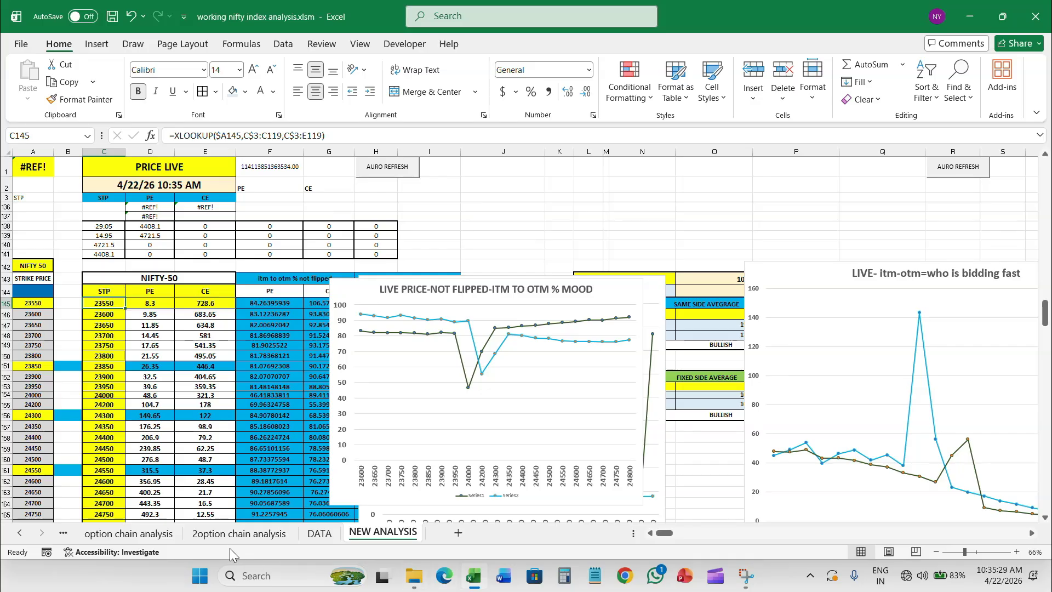
pyautogui.click(239, 533)
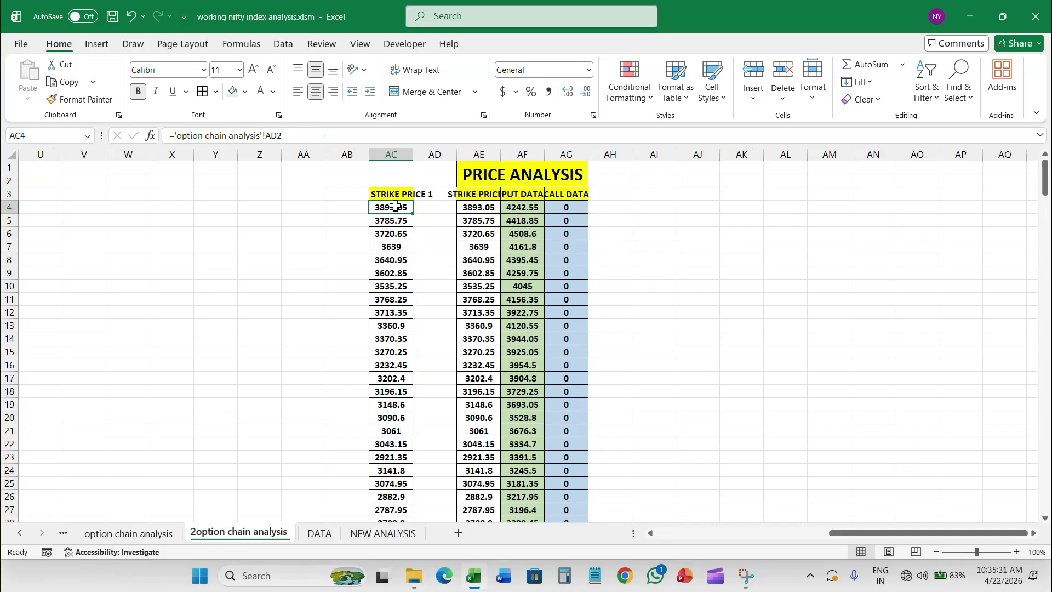
pyautogui.write('=')
pyautogui.moveTo(850, 534); pyautogui.dragTo(556, 539)
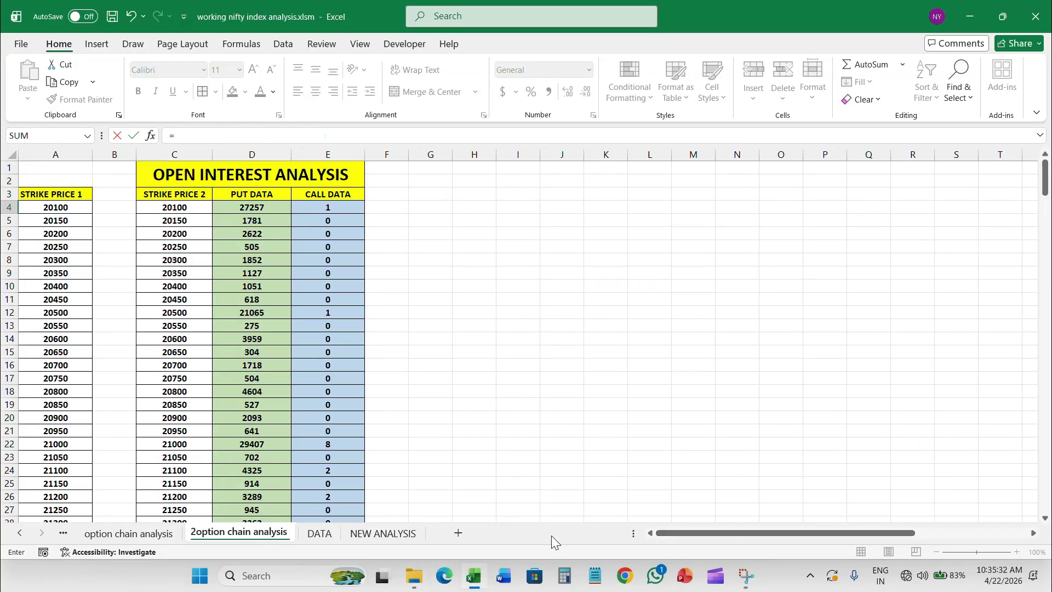
pyautogui.click(66, 206)
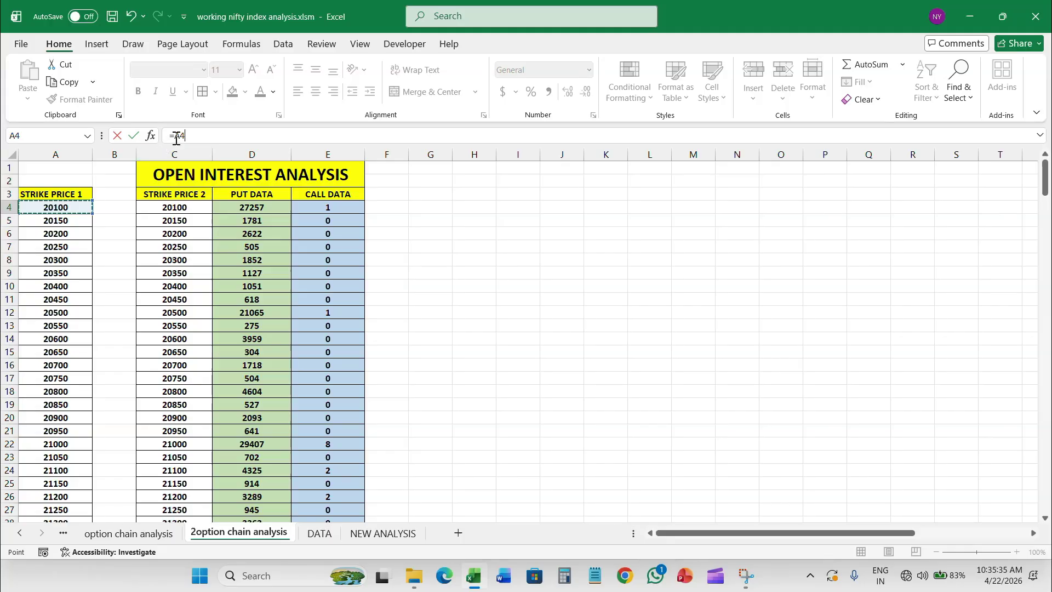
pyautogui.click(295, 138)
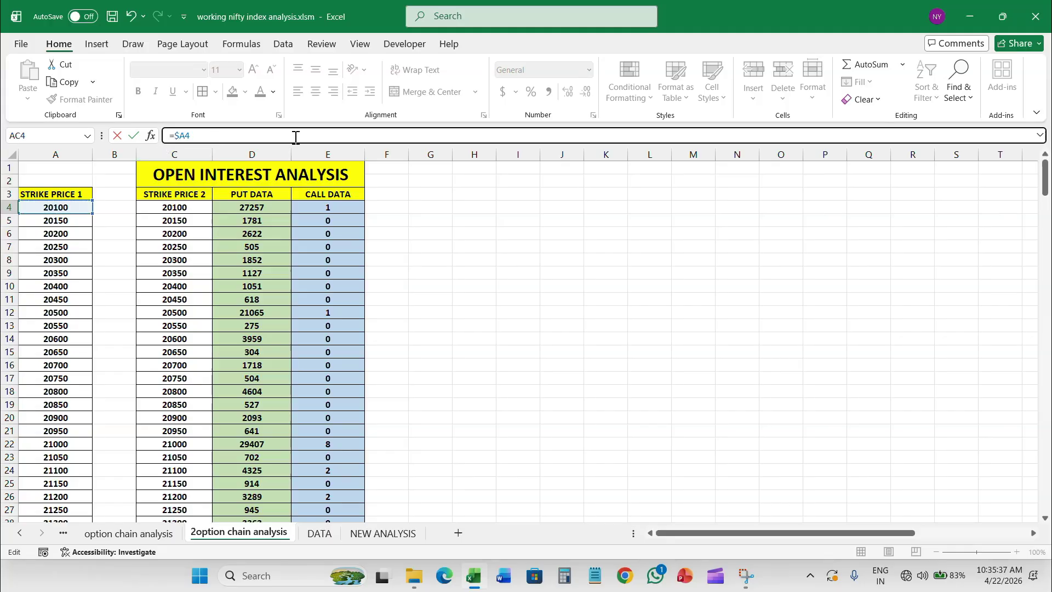
pyautogui.write('$')
pyautogui.press('Return')
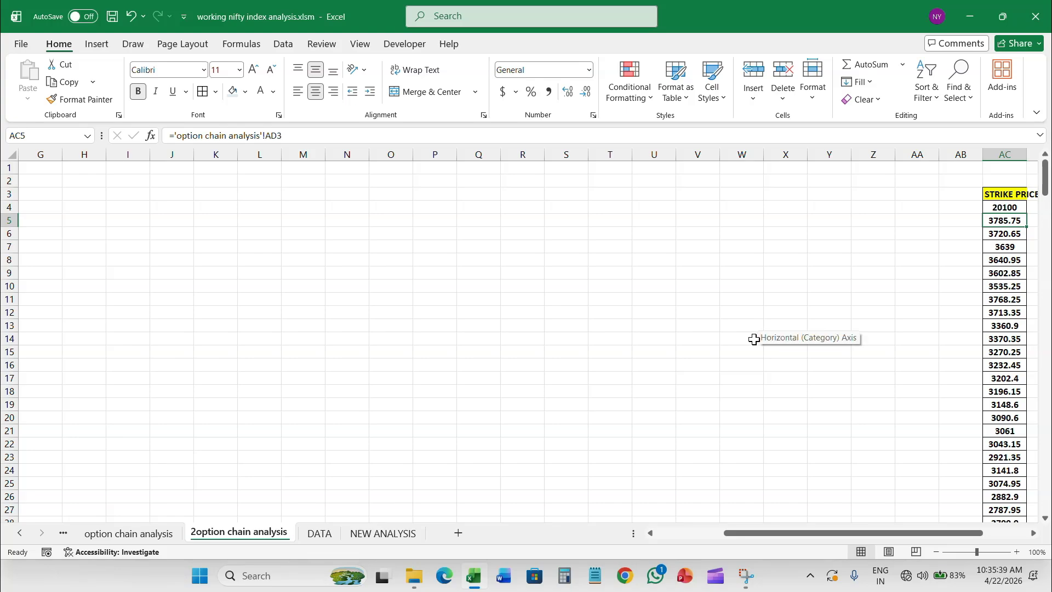
pyautogui.hscroll(3, 910, 369)
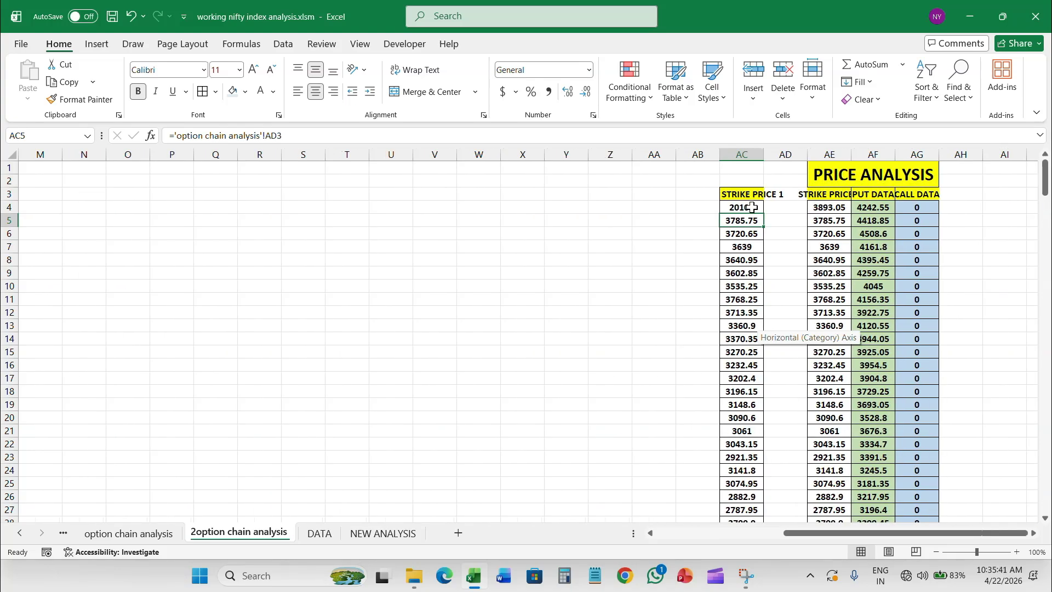
pyautogui.click(752, 208)
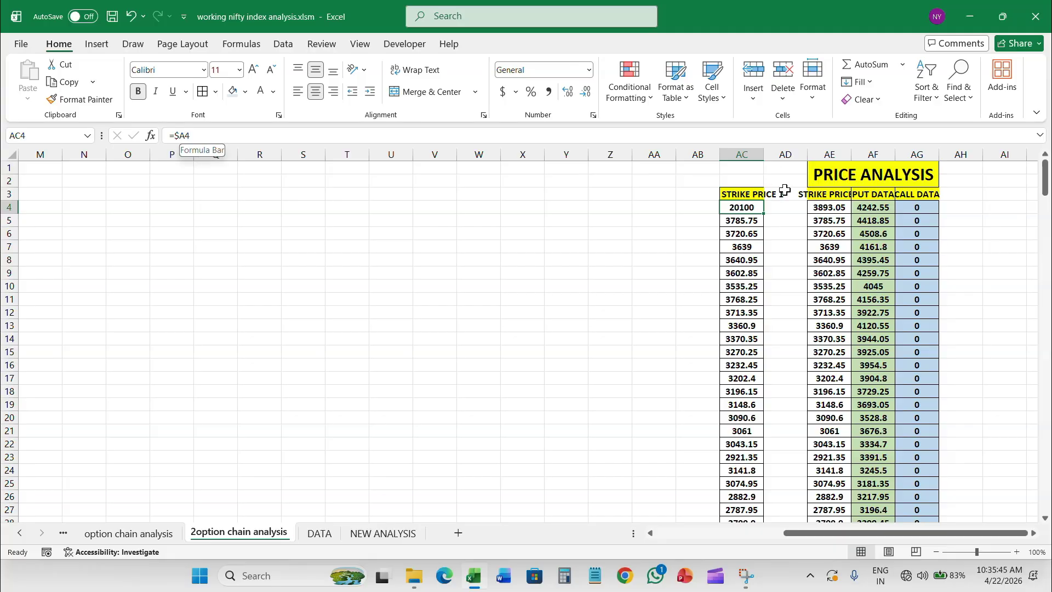
# Set the first value under STRIKE PRICE 2 in AE4 to reference the strike price in AC4
pyautogui.click(831, 209)
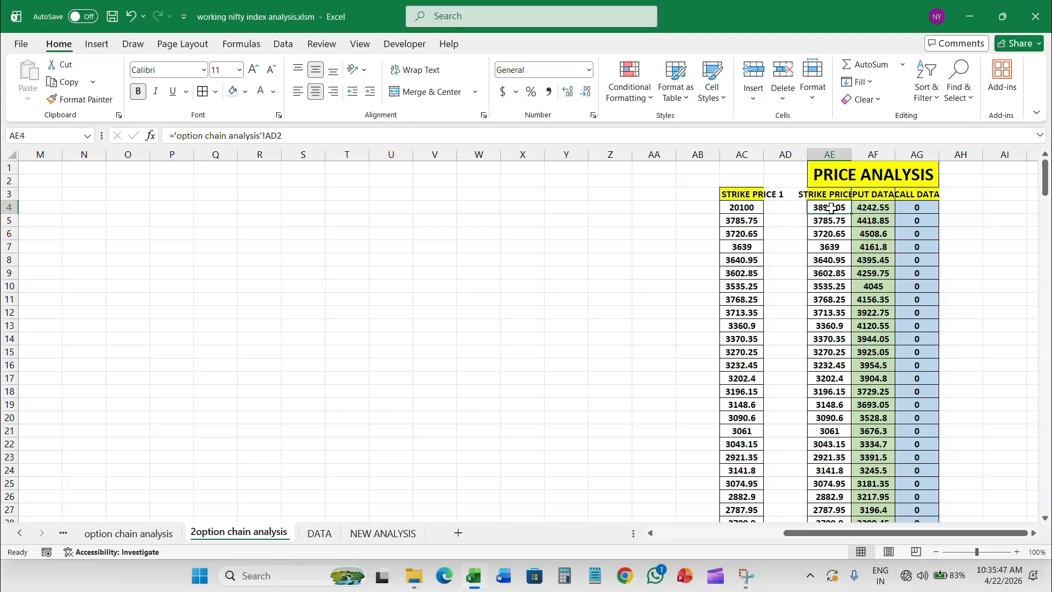
pyautogui.doubleClick(832, 209)
pyautogui.press('Escape')
pyautogui.write('=')
pyautogui.click(739, 207)
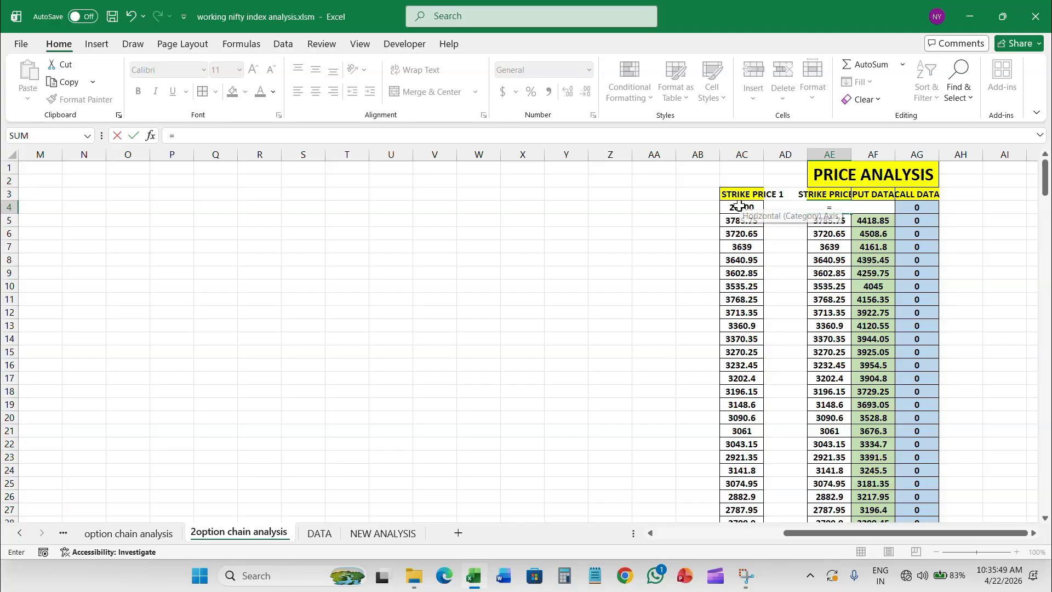
pyautogui.press('Return')
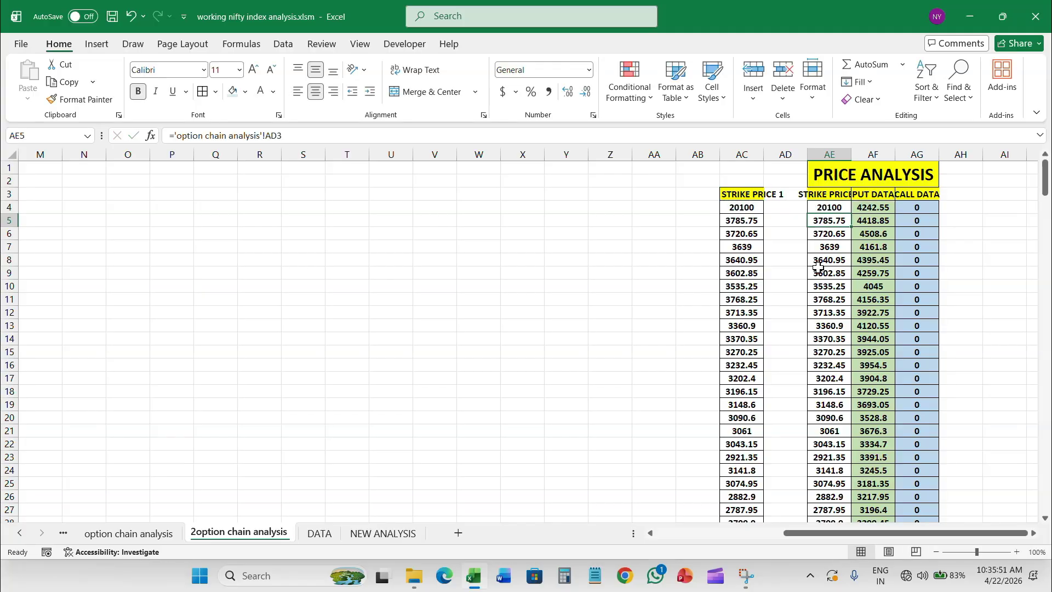
# Link the first PUT DATA value in AF4 to the PE lastPrice in cell I2 of the option chain analysis sheet
pyautogui.hscroll(2, 818, 267)
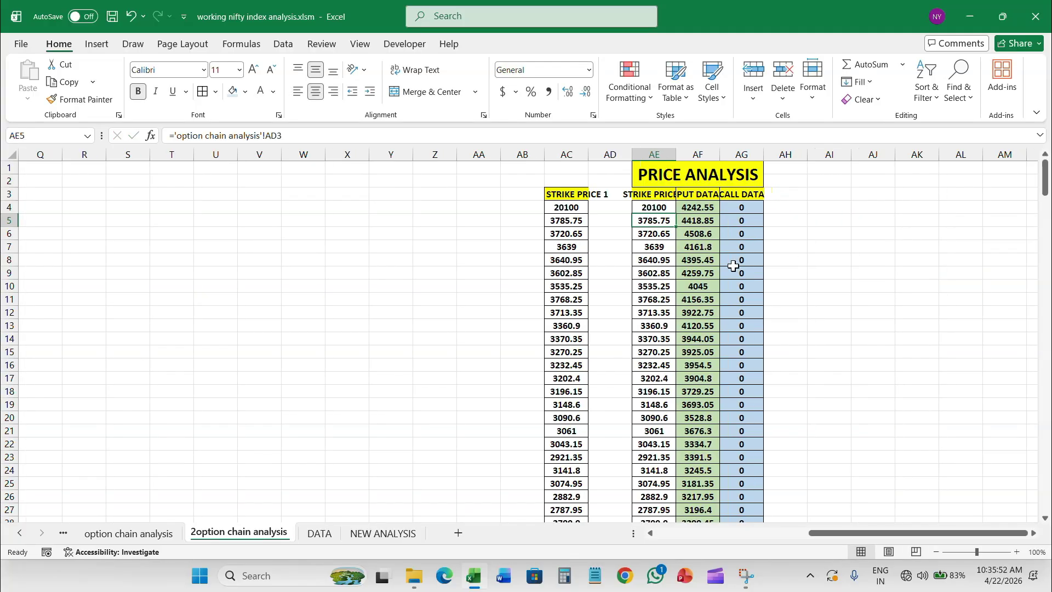
pyautogui.click(707, 209)
pyautogui.write('=')
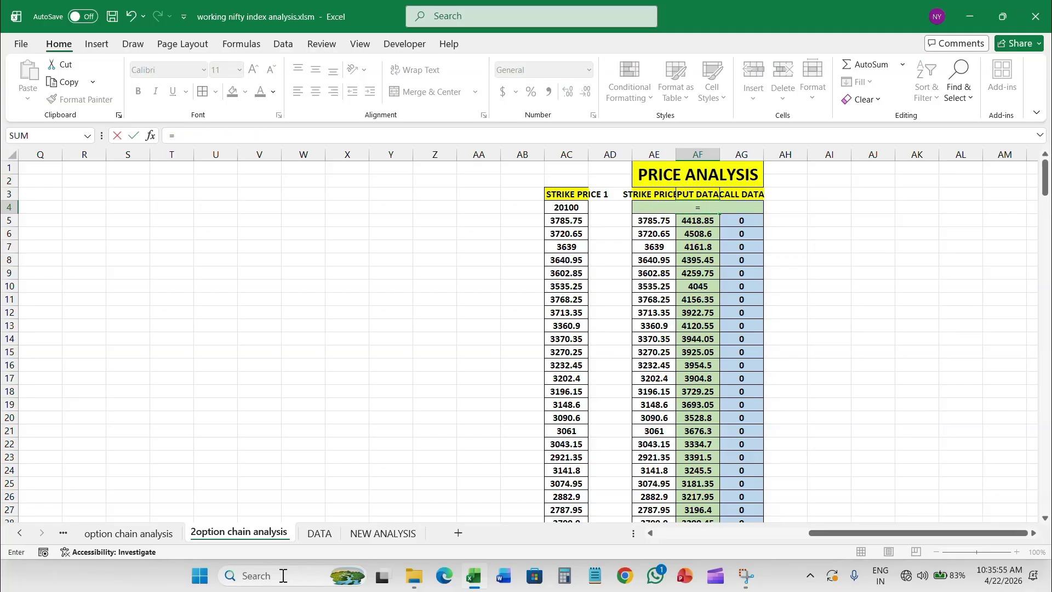
pyautogui.click(128, 533)
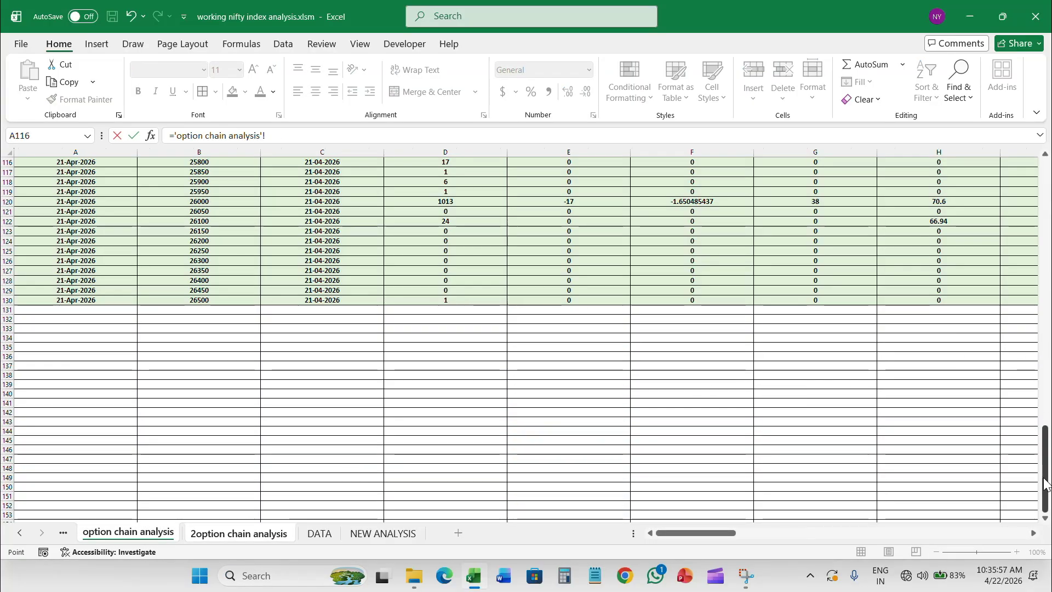
pyautogui.scroll(20, 1033, 463)
pyautogui.hscroll(2, 733, 297)
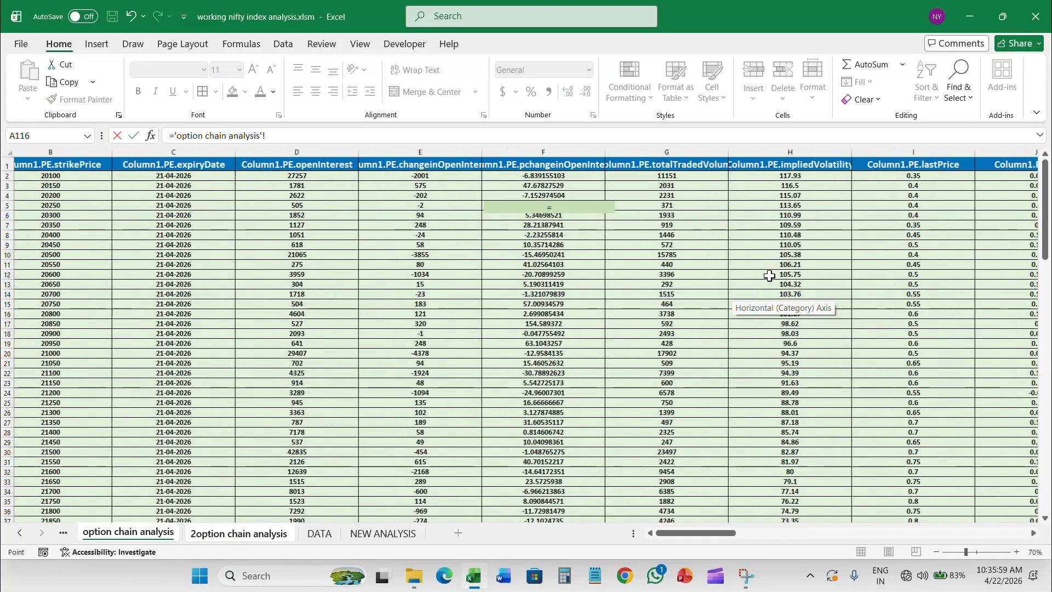
pyautogui.hscroll(2, 770, 276)
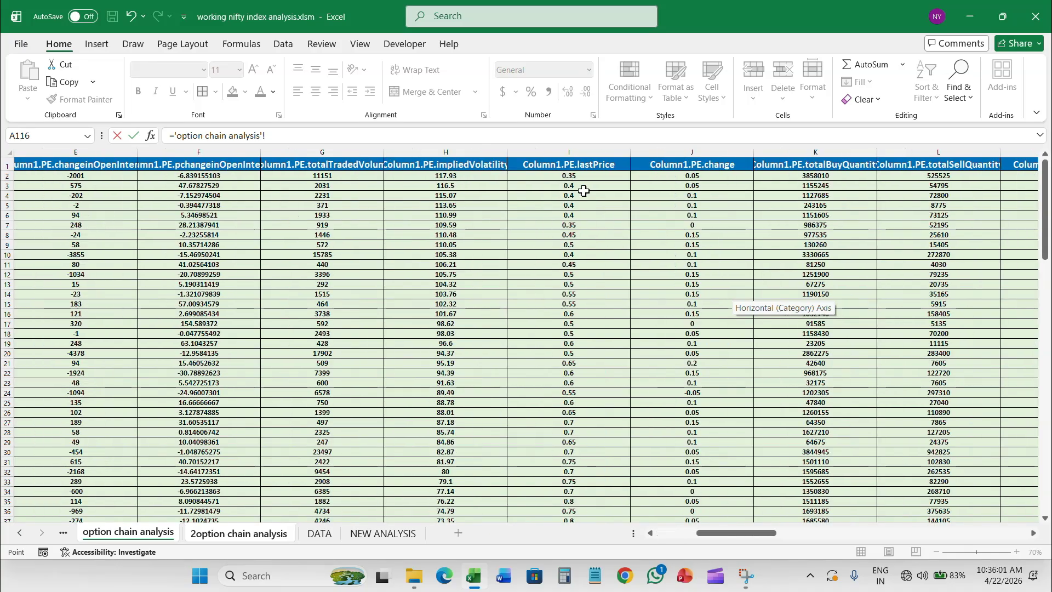
pyautogui.click(594, 176)
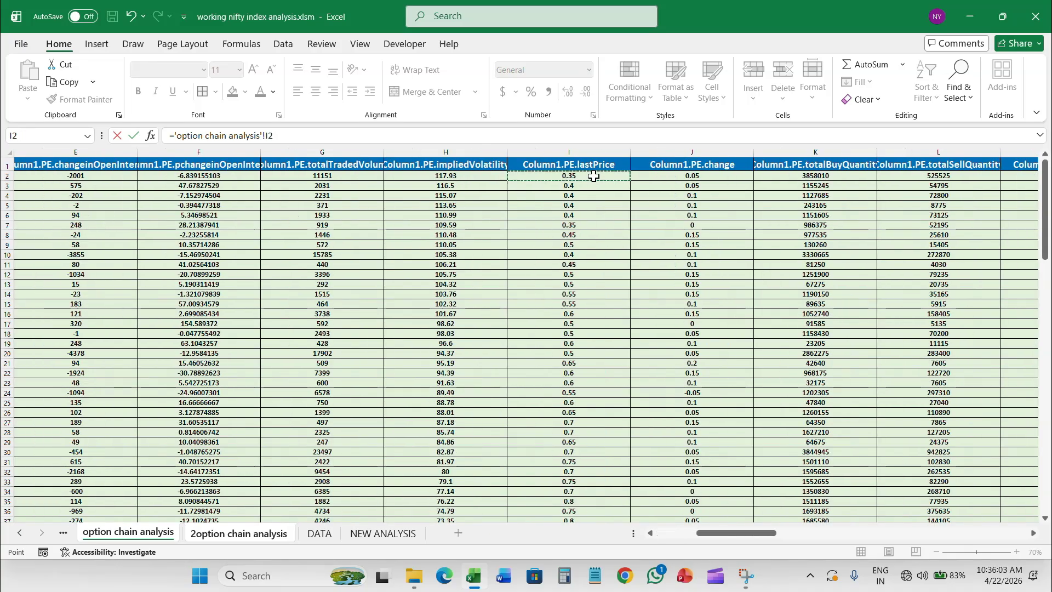
pyautogui.press('Return')
# Link the first CALL DATA value in AG4 to the CE lastPrice in cell Z2 of the option chain analysis sheet
pyautogui.click(742, 210)
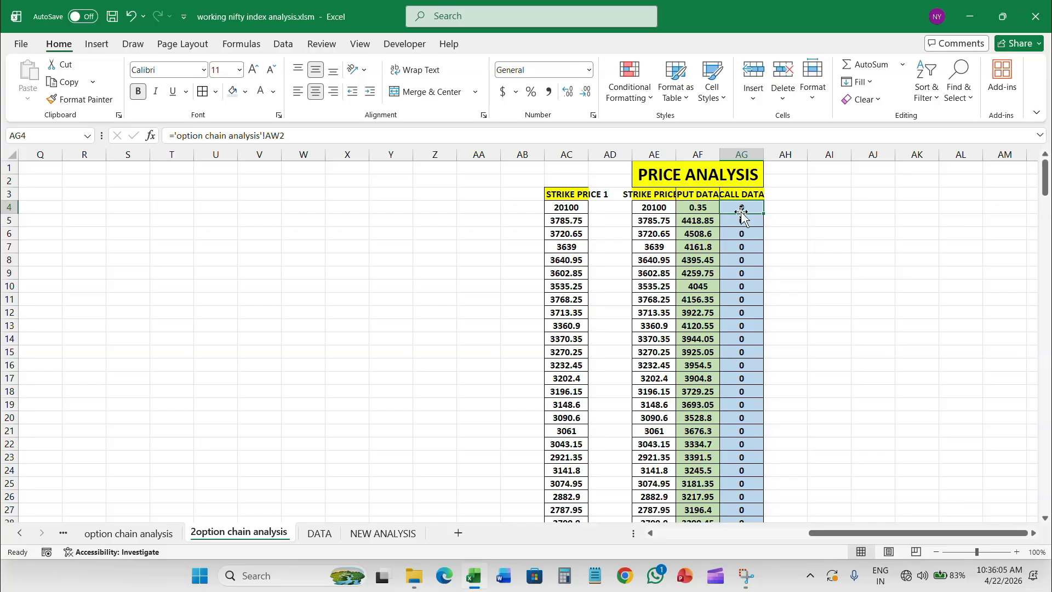
pyautogui.write('=')
pyautogui.click(128, 533)
pyautogui.hscroll(3, 642, 341)
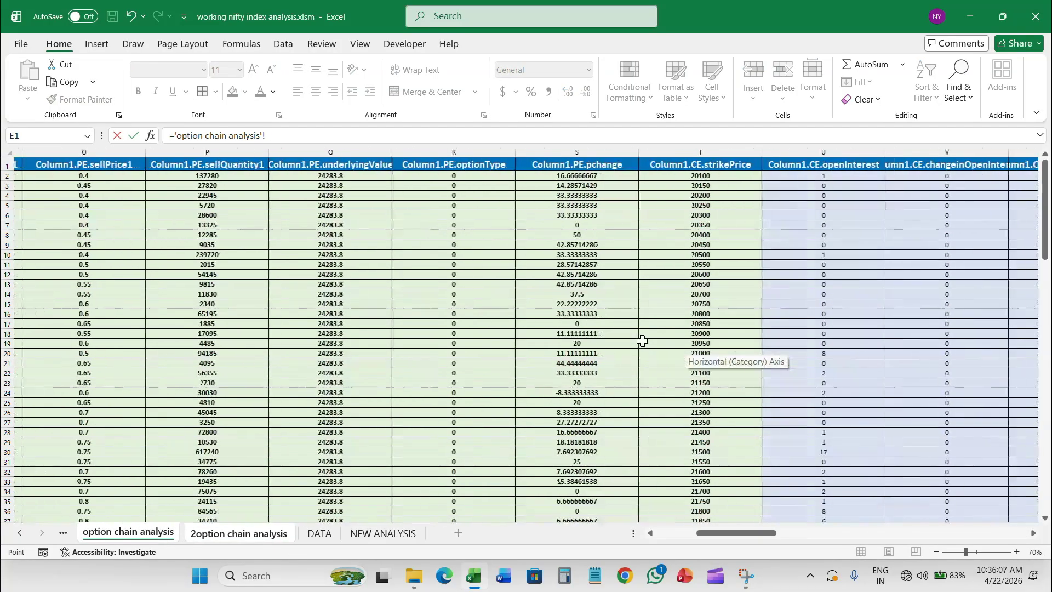
pyautogui.hscroll(5, 642, 341)
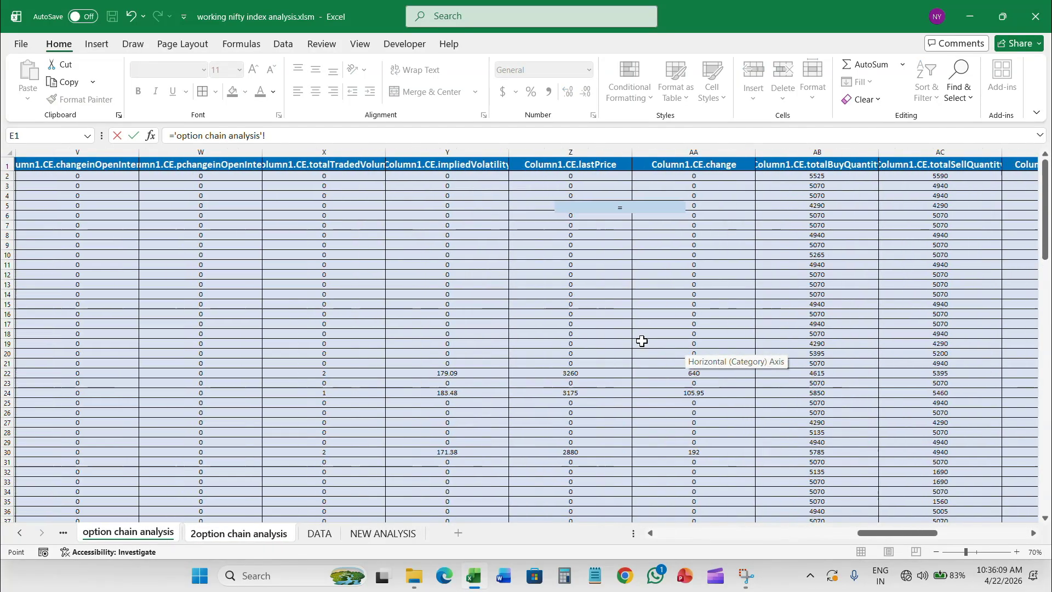
pyautogui.click(600, 175)
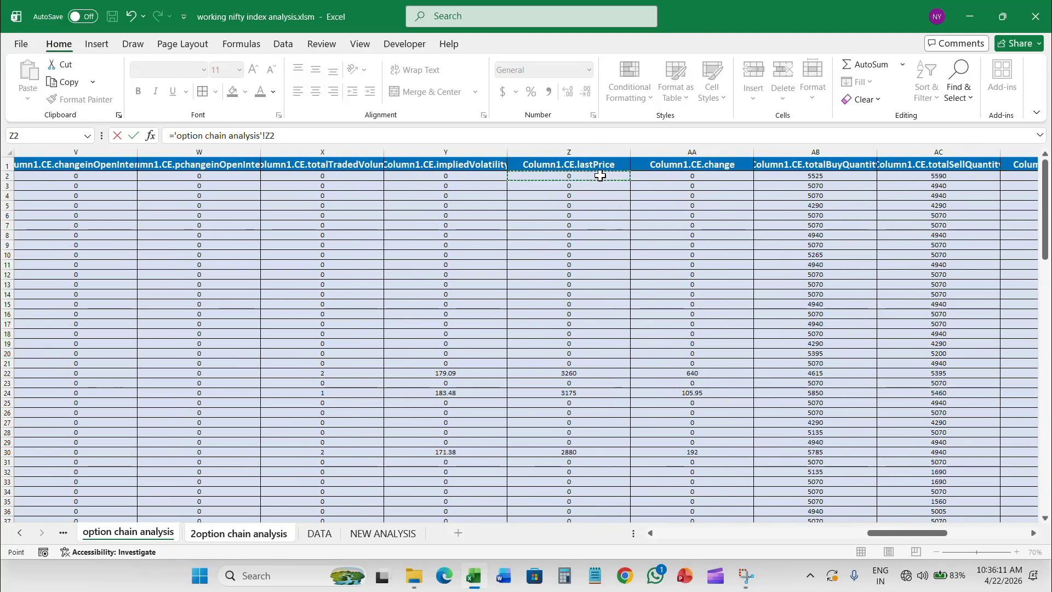
pyautogui.press('Return')
# Fill the formulas in AE4:AG4 and the strike price link in AC4 down to row 132
pyautogui.click(657, 208)
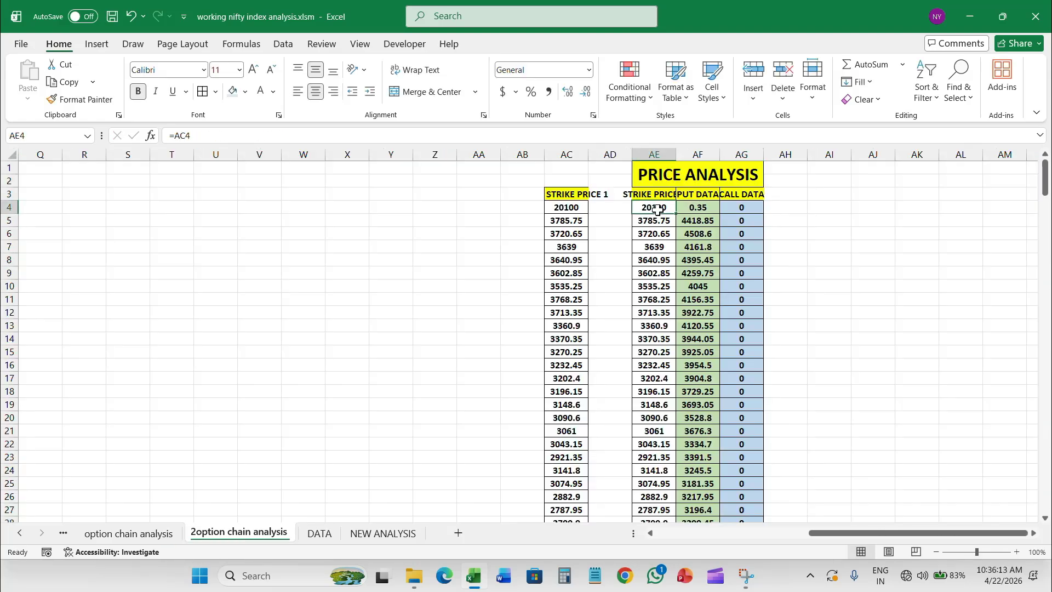
pyautogui.moveTo(657, 208); pyautogui.dragTo(759, 210)
pyautogui.doubleClick(764, 212)
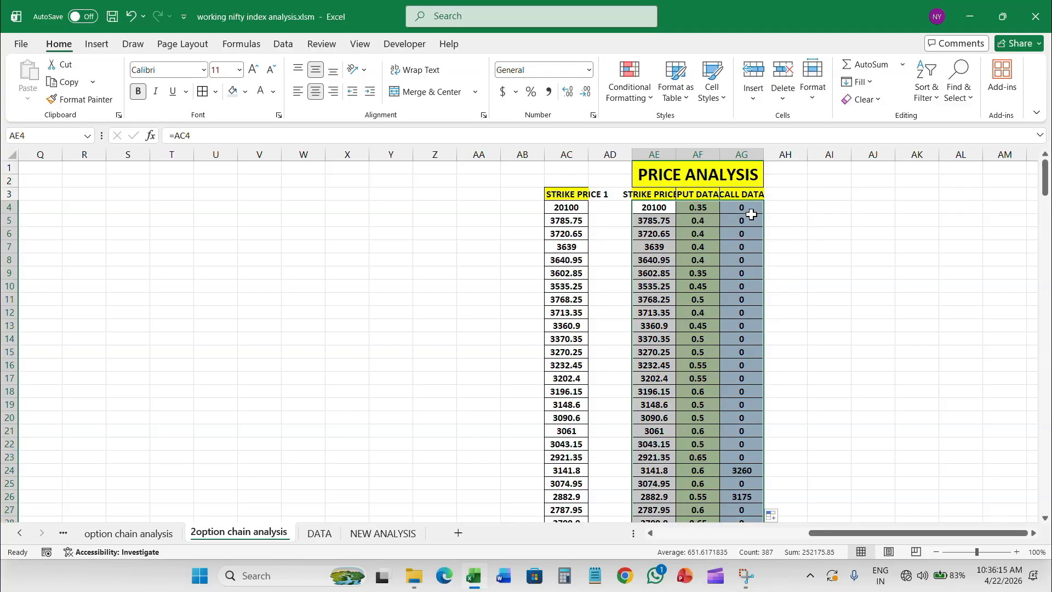
pyautogui.click(579, 210)
pyautogui.moveTo(589, 215); pyautogui.dragTo(576, 498)
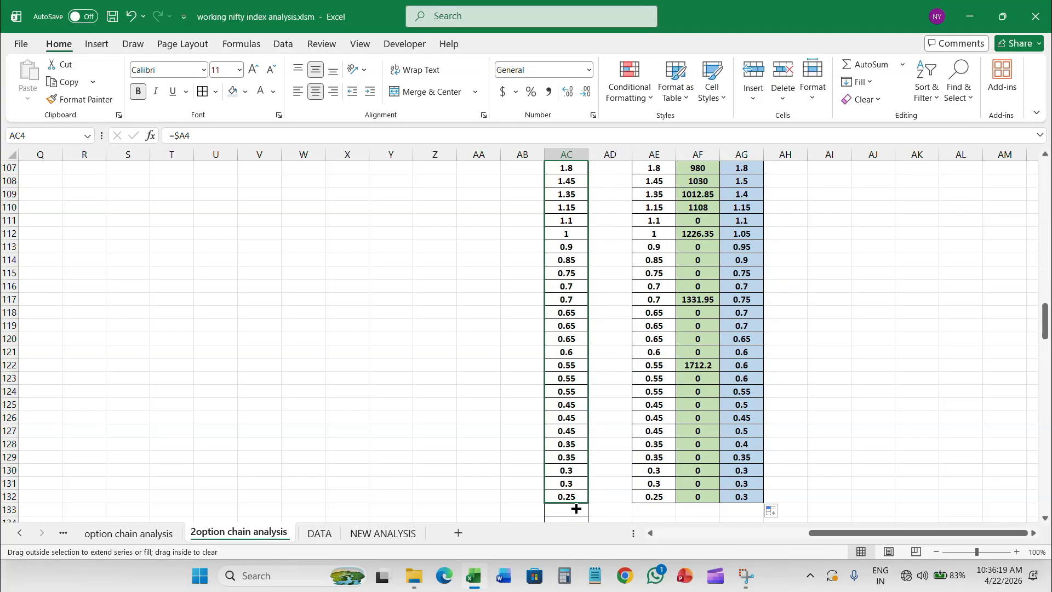
# Merge and center AE140:AG140 above the lower strike price table and title it PRICE ANALYSIS
pyautogui.scroll(-12, 704, 339)
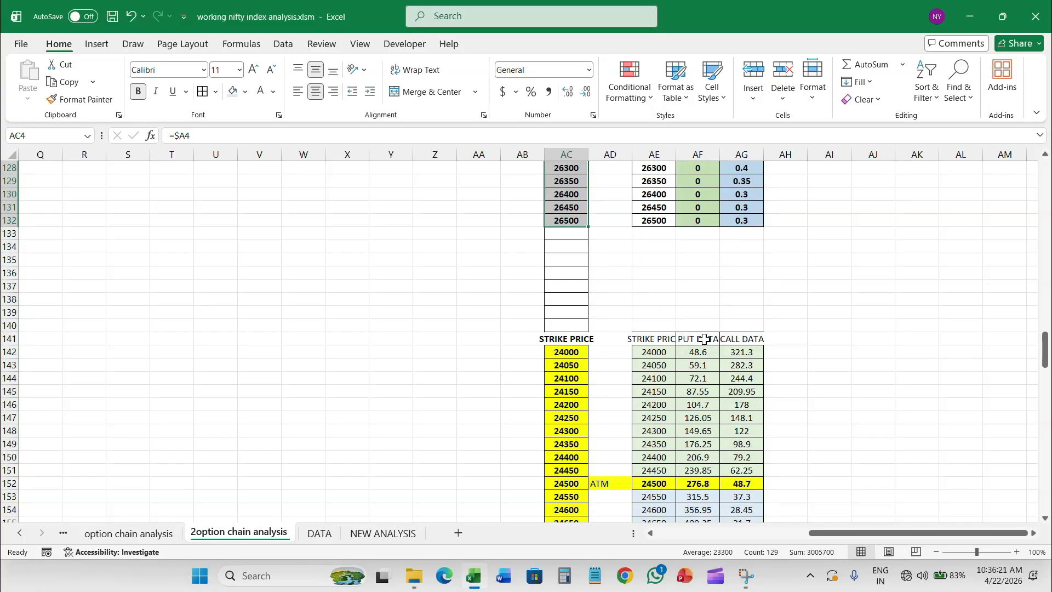
pyautogui.hscroll(1, 705, 339)
pyautogui.scroll(3, 603, 307)
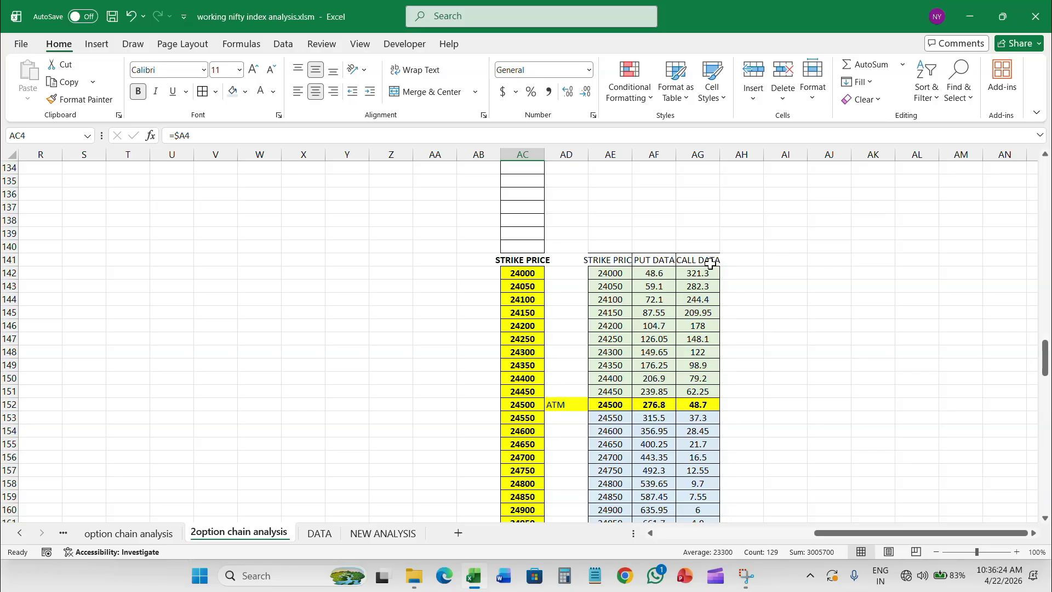
pyautogui.moveTo(609, 246); pyautogui.dragTo(699, 247)
pyautogui.click(433, 91)
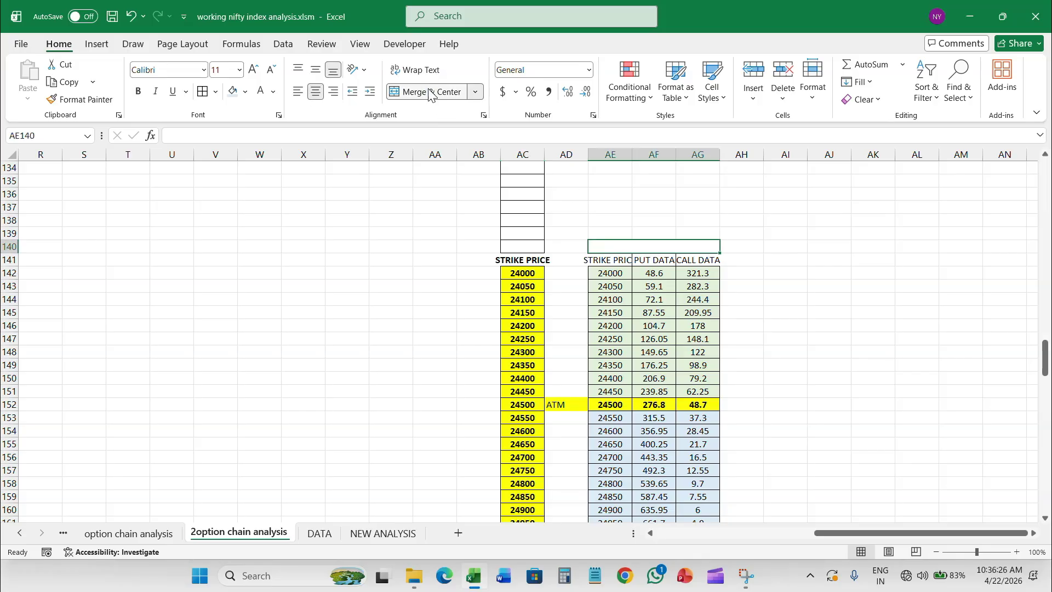
pyautogui.doubleClick(646, 242)
pyautogui.write('P')
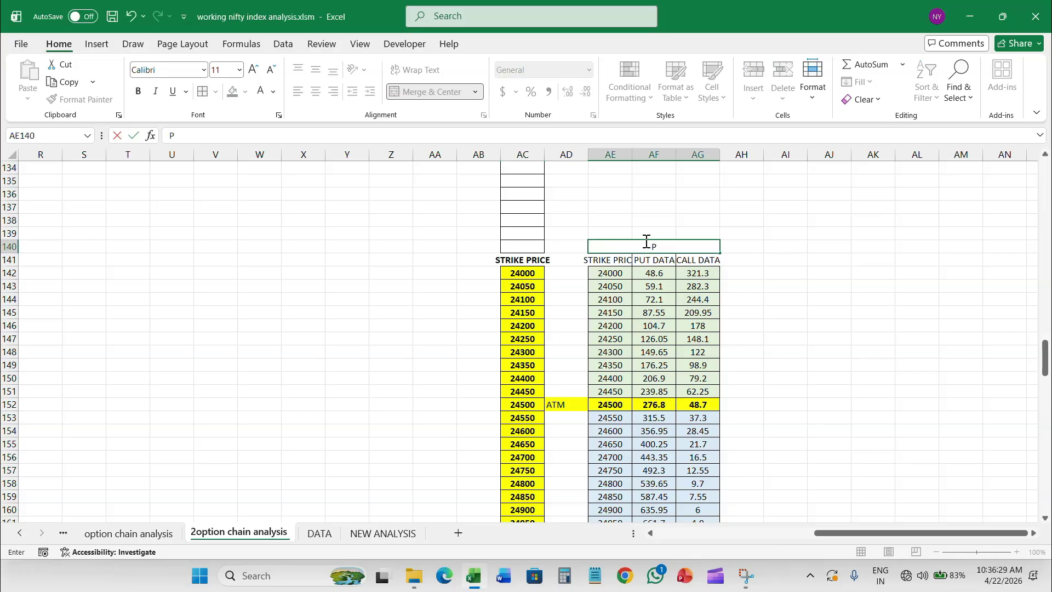
pyautogui.write('RICE ANALYSIS')
pyautogui.click(798, 380)
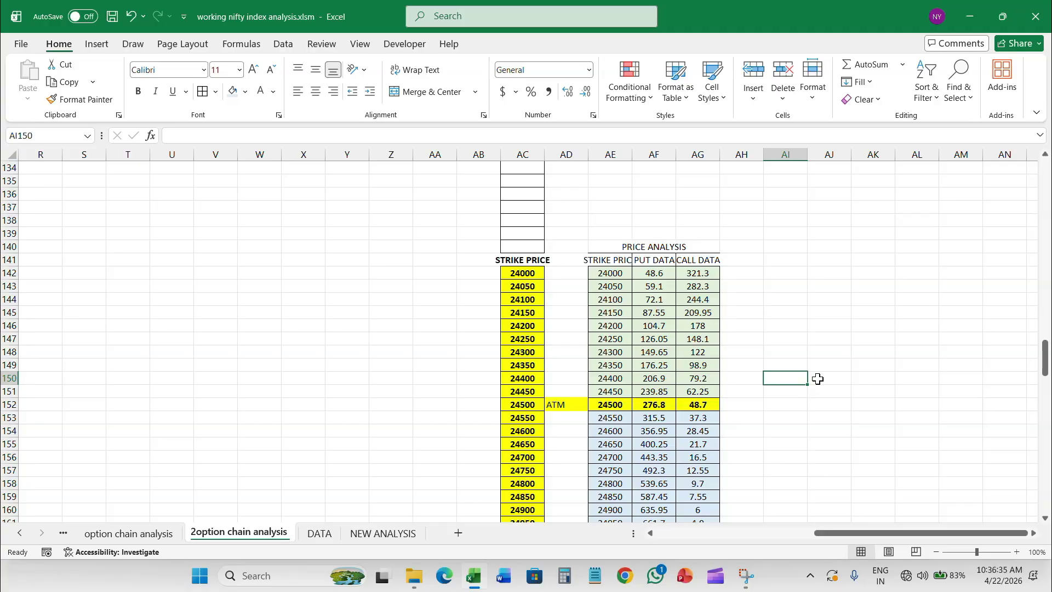
# Insert a 2-D line chart with markers from the put and call data in AF142:AG164 and shift it off the strike price column
pyautogui.scroll(-3, 766, 388)
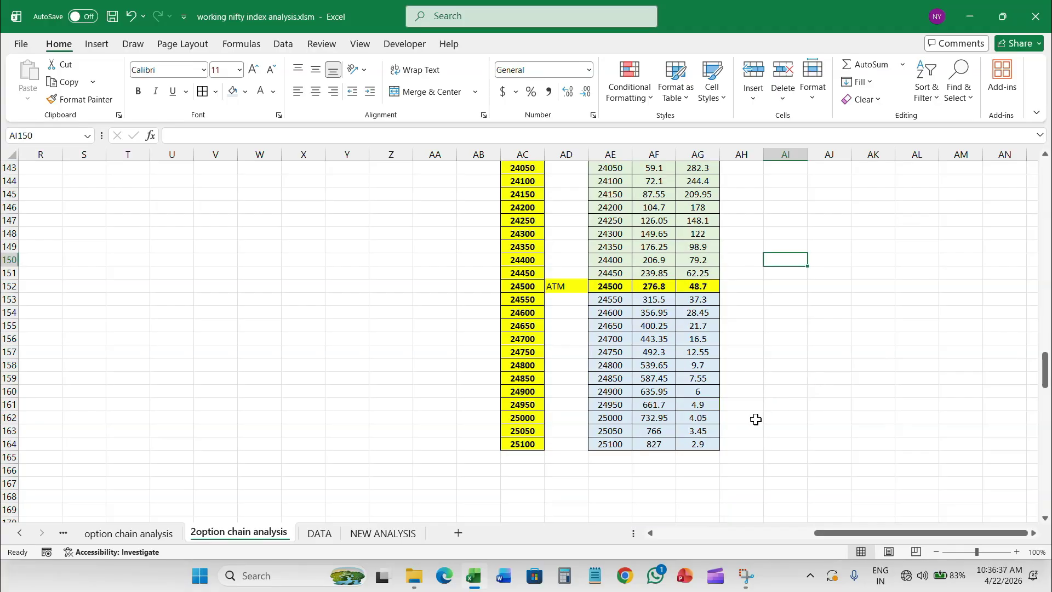
pyautogui.scroll(1, 757, 419)
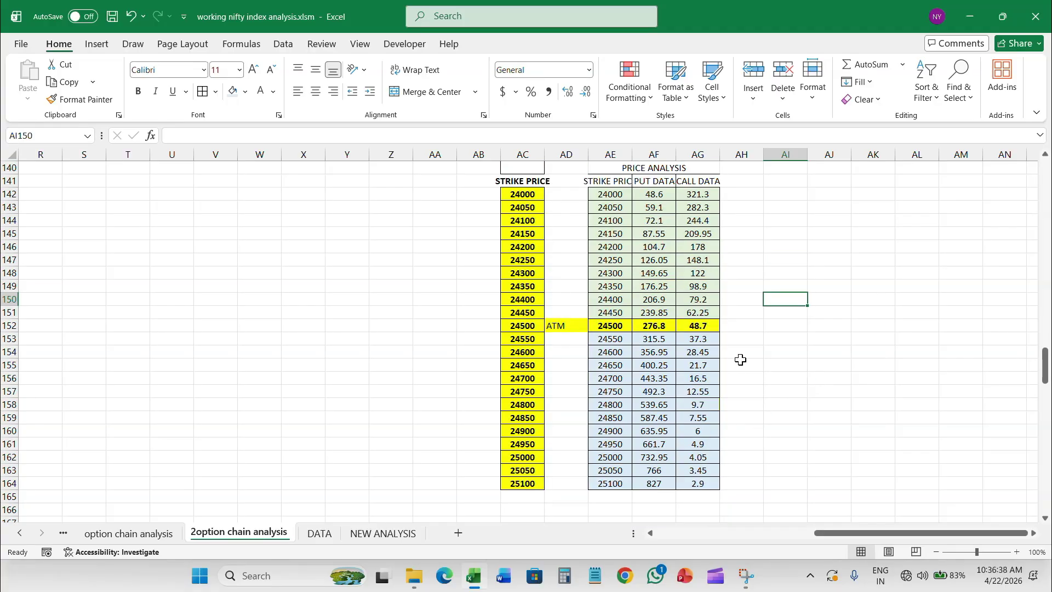
pyautogui.scroll(2, 741, 359)
pyautogui.scroll(-2, 707, 350)
pyautogui.scroll(2, 691, 345)
pyautogui.moveTo(658, 274); pyautogui.dragTo(695, 501)
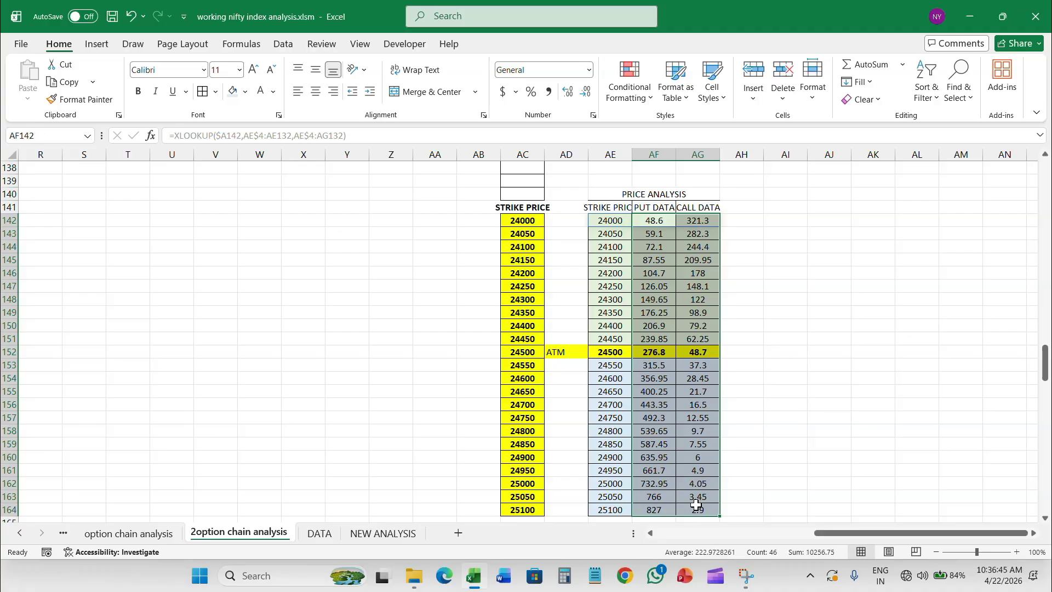
pyautogui.click(104, 48)
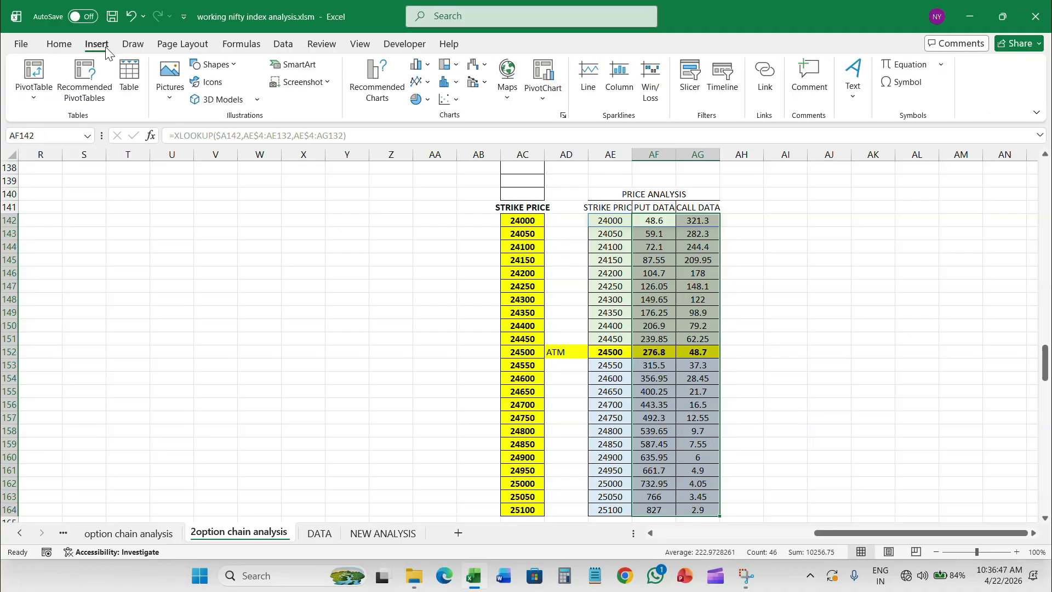
pyautogui.click(420, 82)
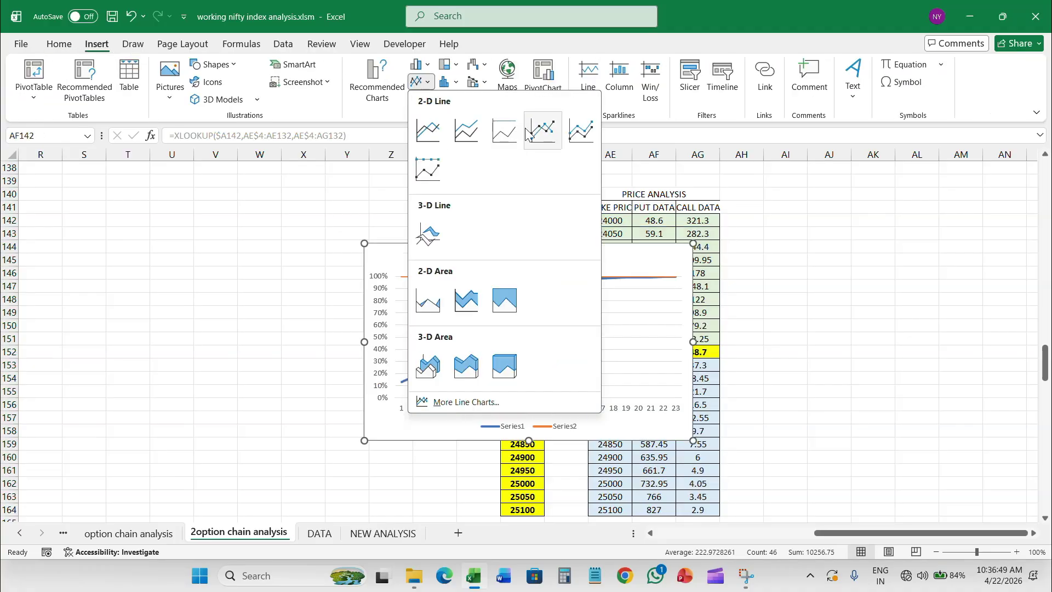
pyautogui.click(526, 132)
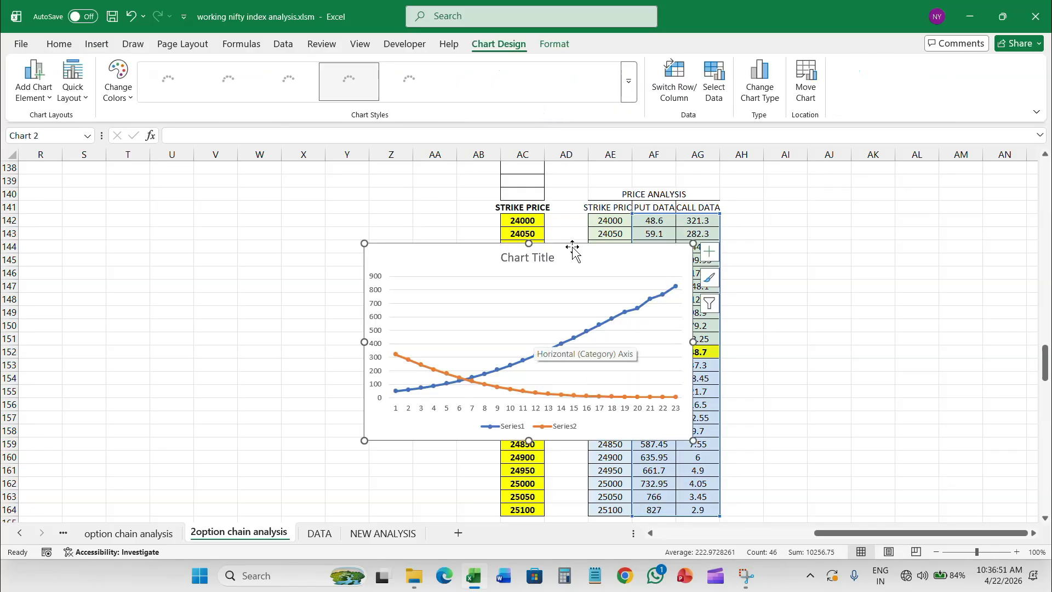
pyautogui.moveTo(785, 255); pyautogui.dragTo(785, 255)
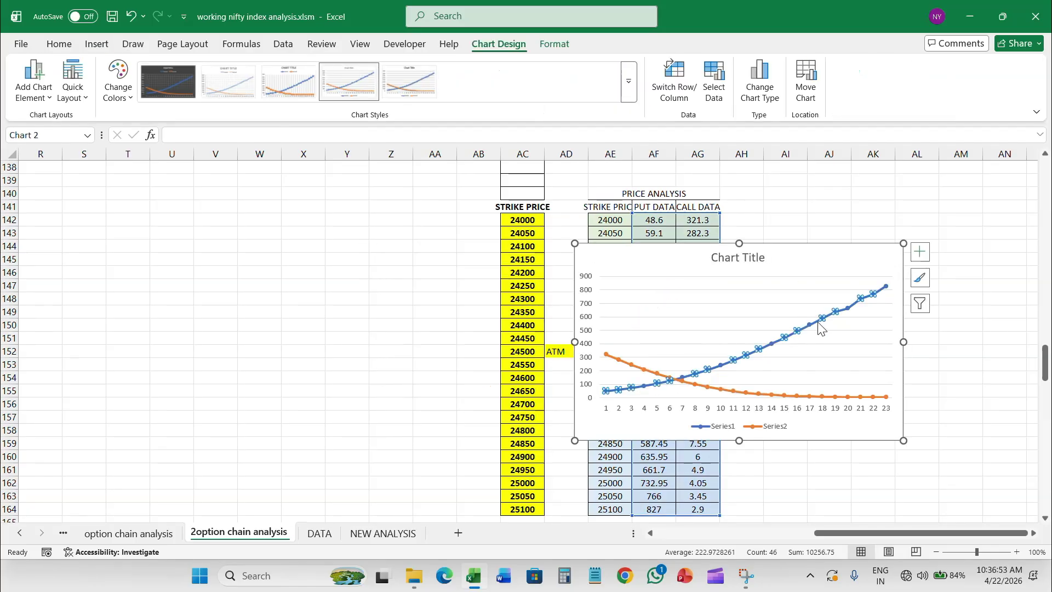
# Set the outline colour of the put data line, Series1, to dark green
pyautogui.click(819, 328)
pyautogui.rightClick(819, 324)
pyautogui.click(863, 284)
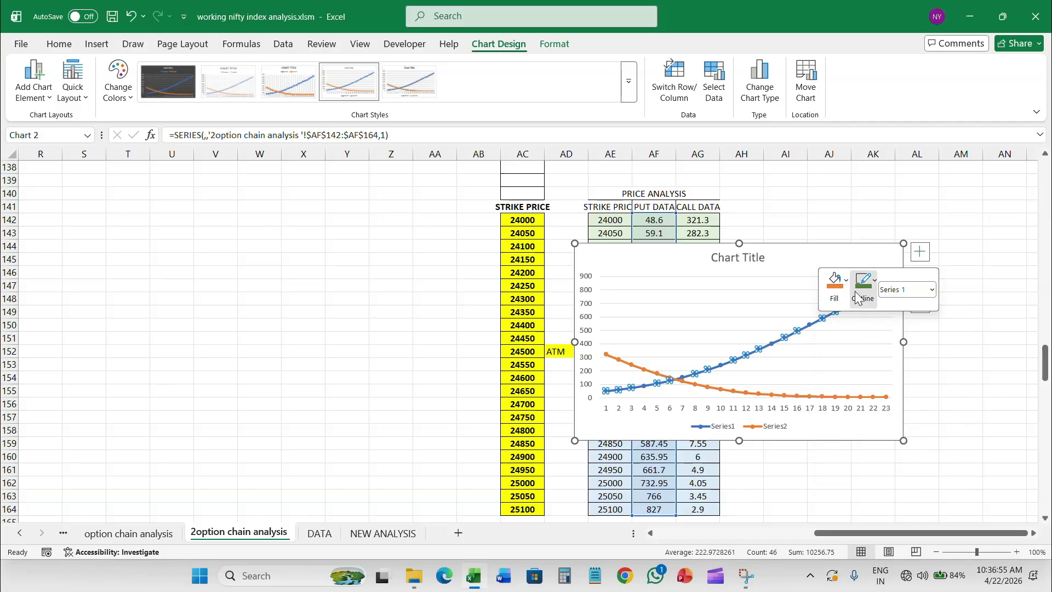
pyautogui.scroll(-2, 1024, 83)
pyautogui.click(1026, 88)
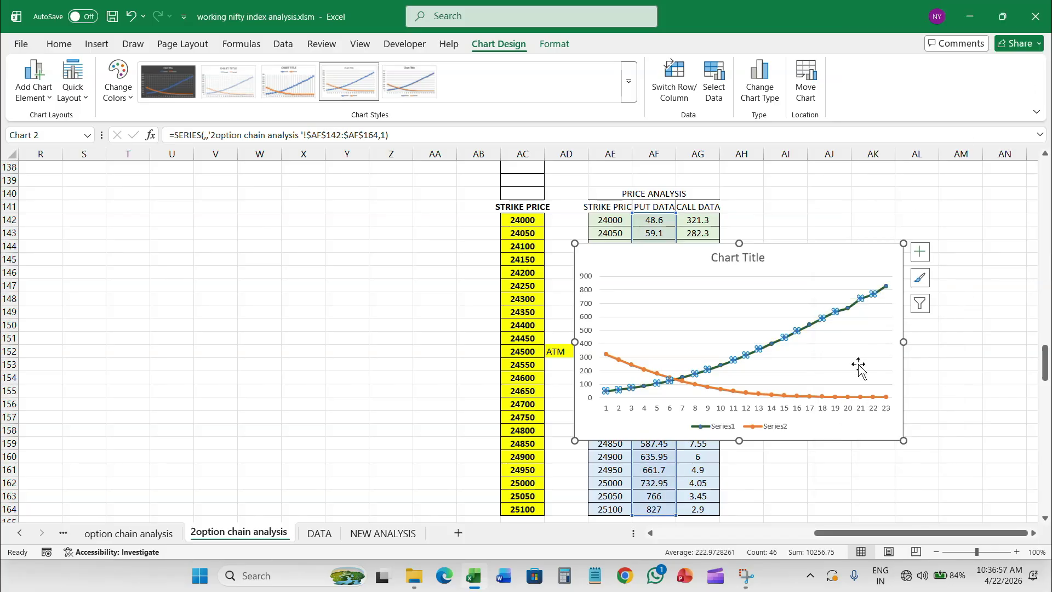
# Set the outline colour of the call data line, Series2, to light blue
pyautogui.click(766, 393)
pyautogui.rightClick(766, 393)
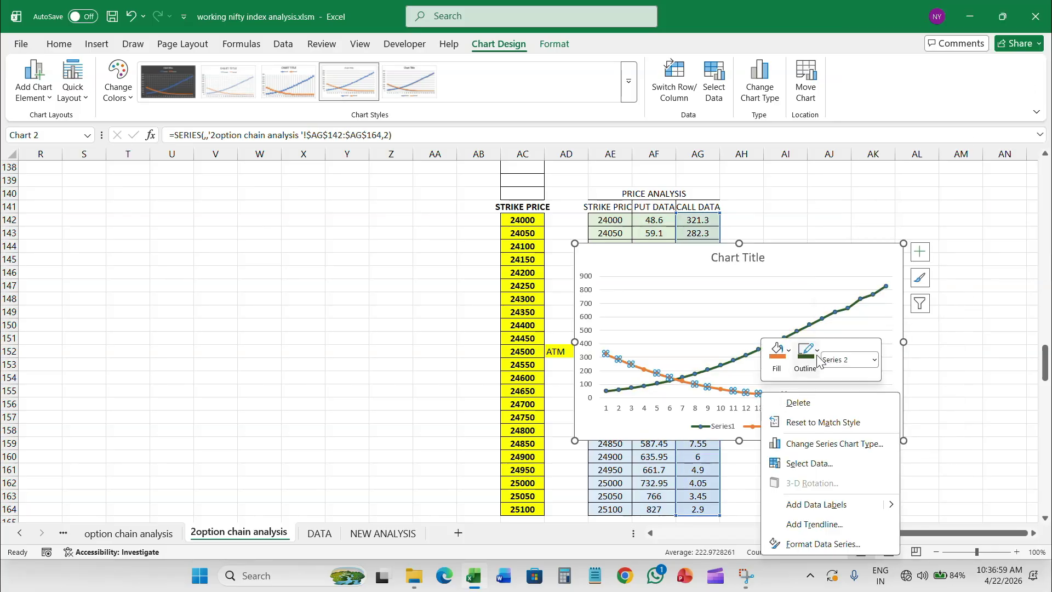
pyautogui.click(806, 356)
pyautogui.click(915, 219)
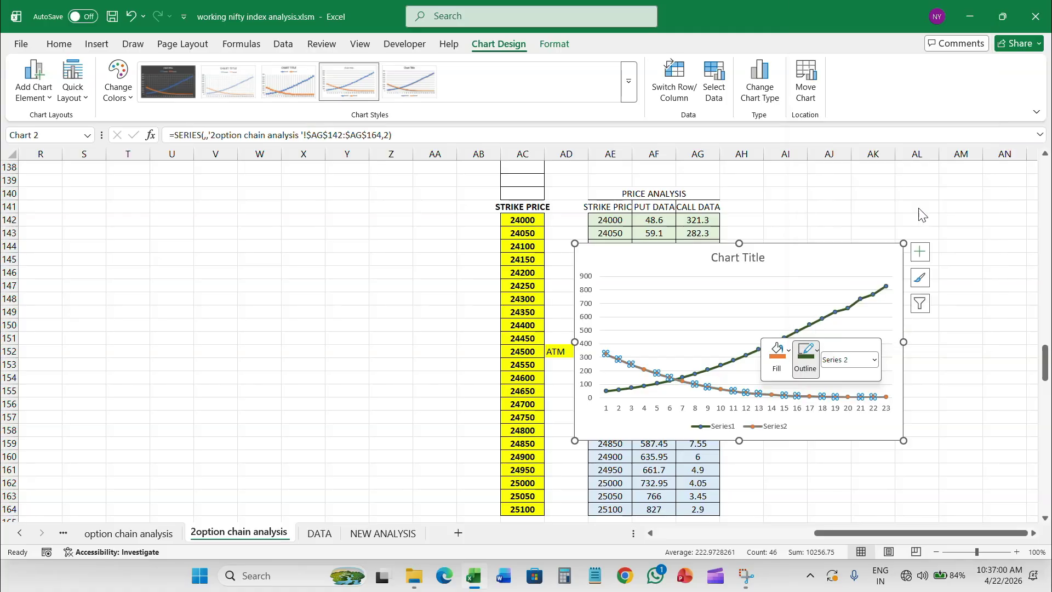
# Change the chart title to PRICE ANALYSIS and close the title formatting options
pyautogui.tripleClick(745, 258)
pyautogui.write('P')
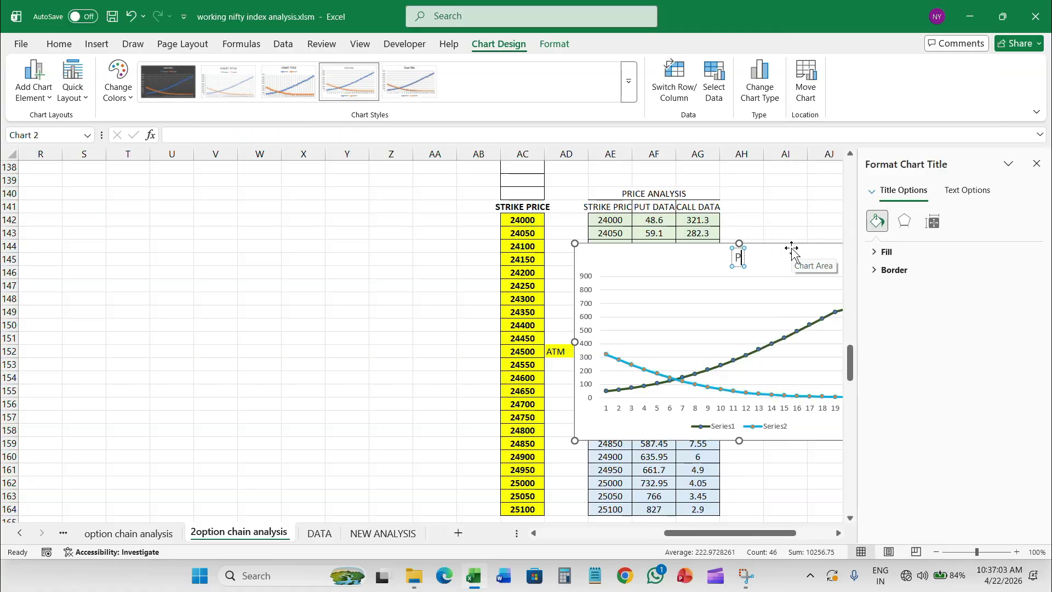
pyautogui.write('RICE ANALYSIS')
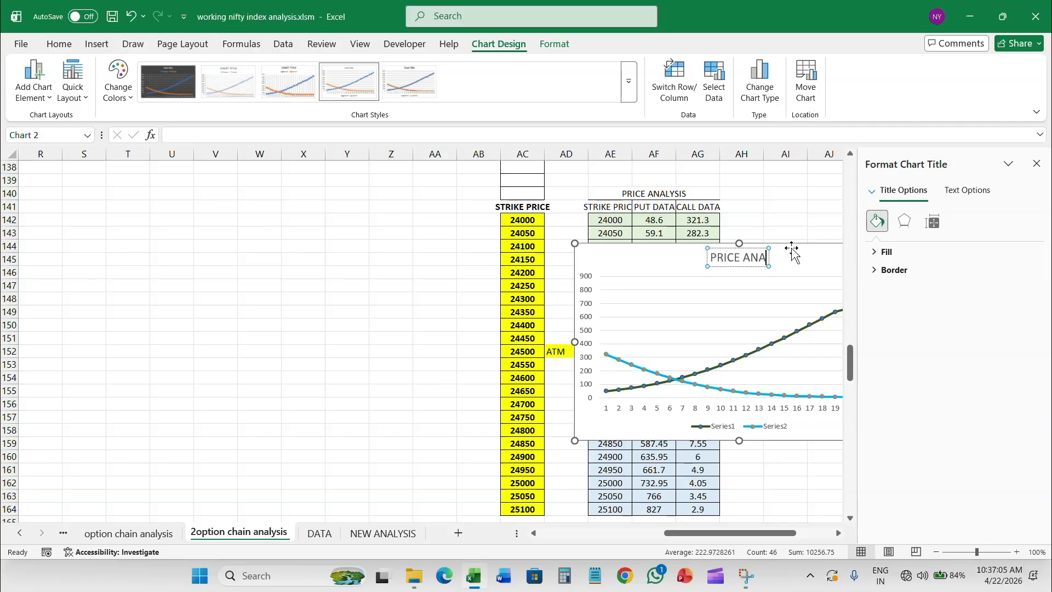
pyautogui.click(628, 278)
pyautogui.click(1037, 170)
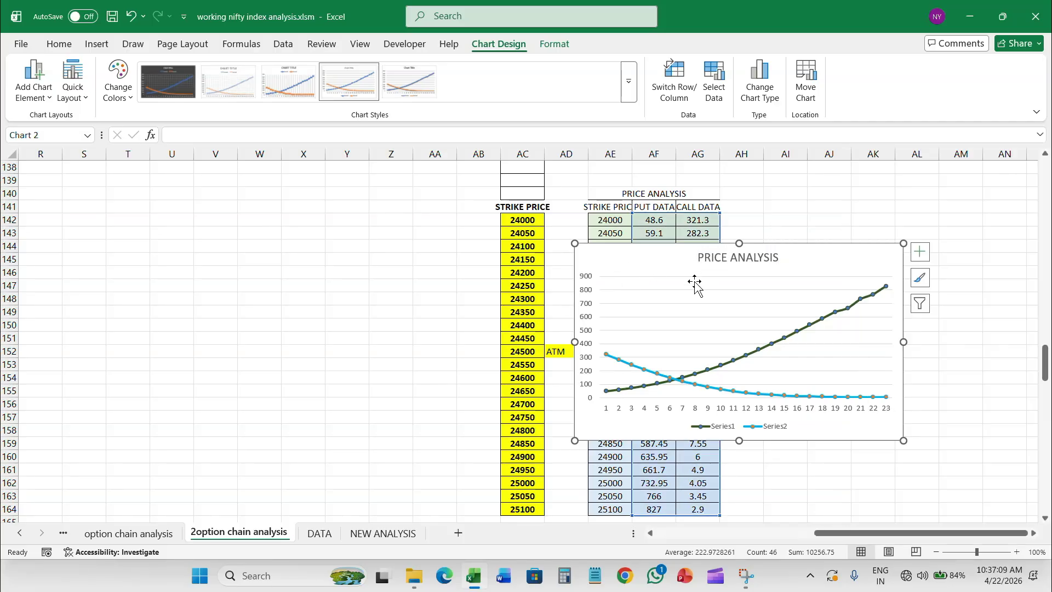
# Move the chart beside the table and use the strike prices in AE142:AE164 as its horizontal axis labels
pyautogui.moveTo(695, 282); pyautogui.dragTo(878, 282)
pyautogui.click(856, 410)
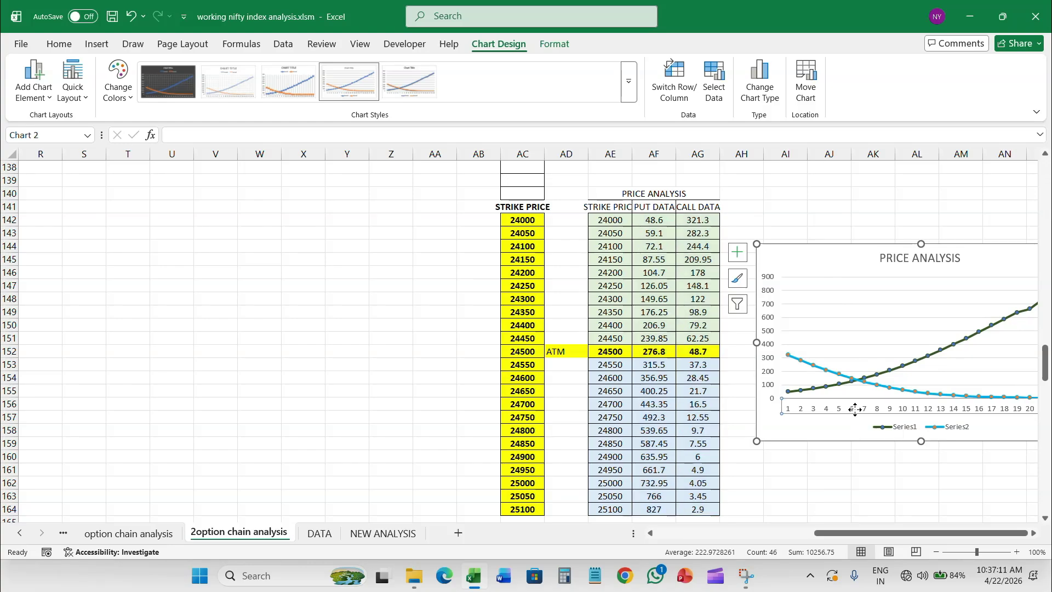
pyautogui.rightClick(856, 415)
pyautogui.click(917, 329)
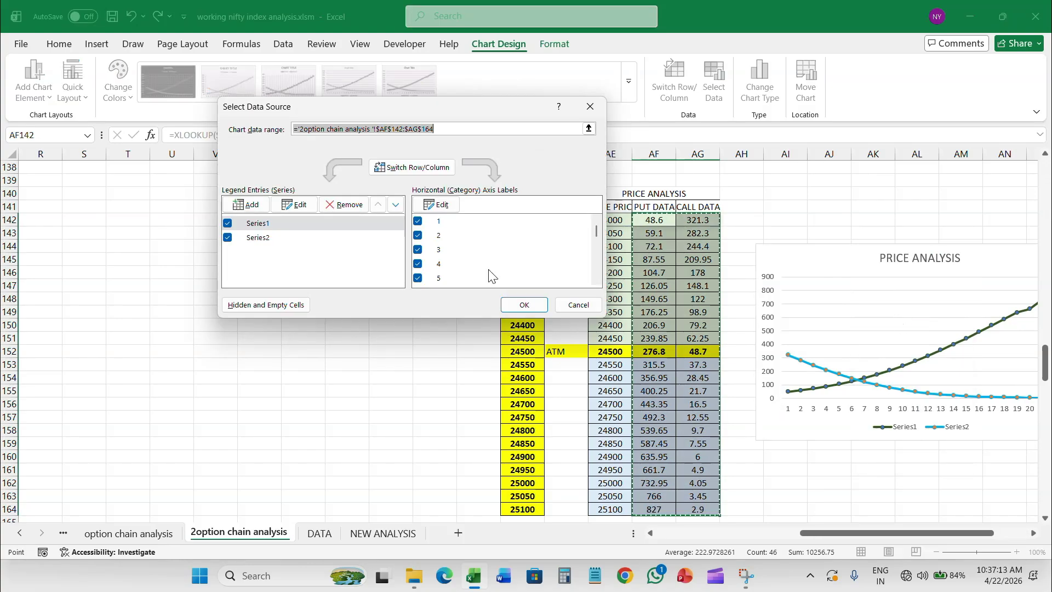
pyautogui.click(424, 207)
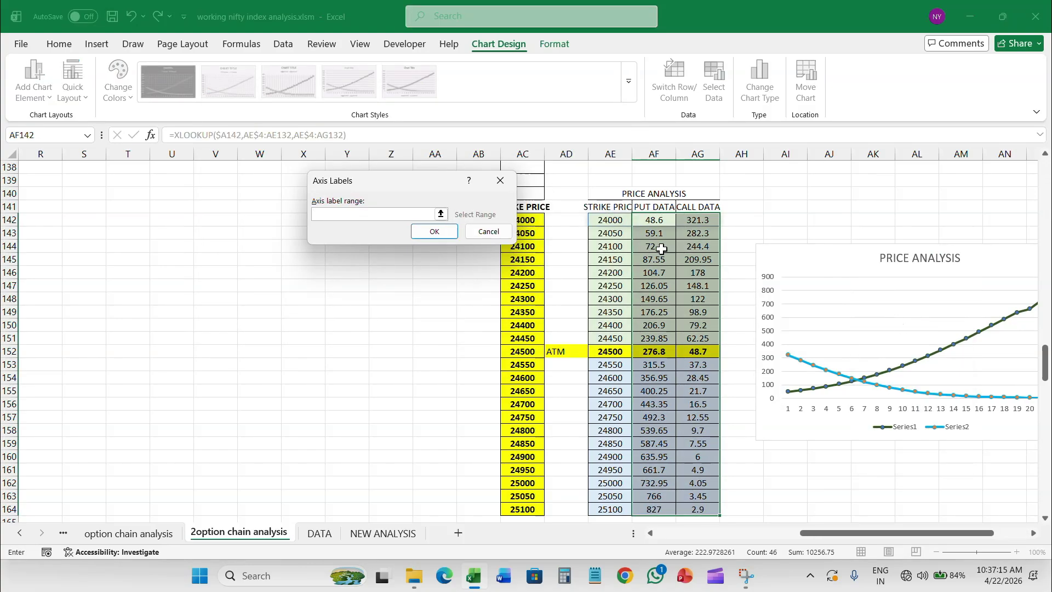
pyautogui.moveTo(610, 219); pyautogui.dragTo(619, 482)
pyautogui.click(438, 229)
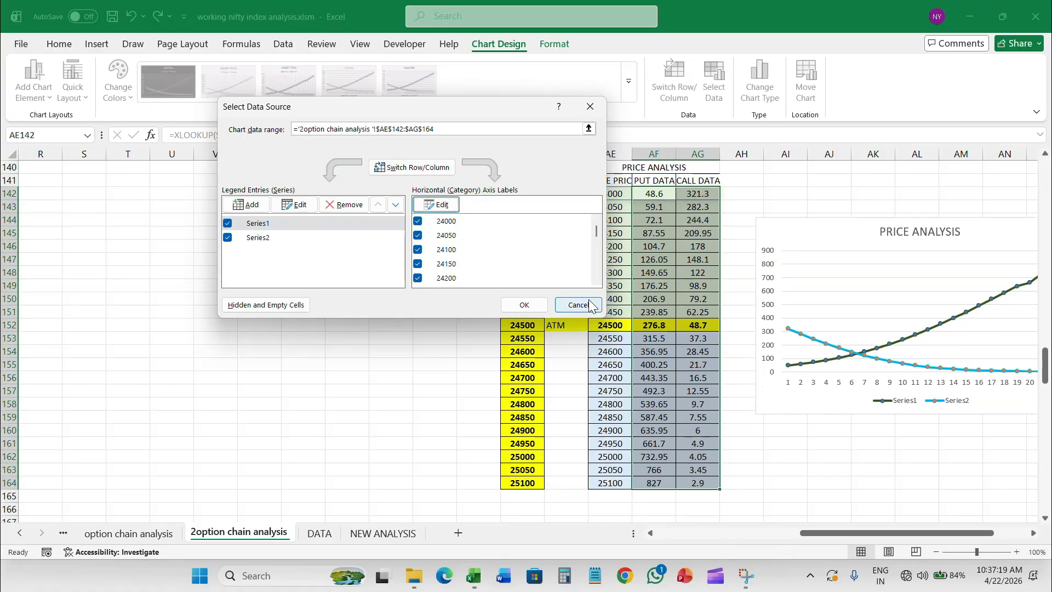
pyautogui.click(523, 305)
pyautogui.hscroll(3, 882, 379)
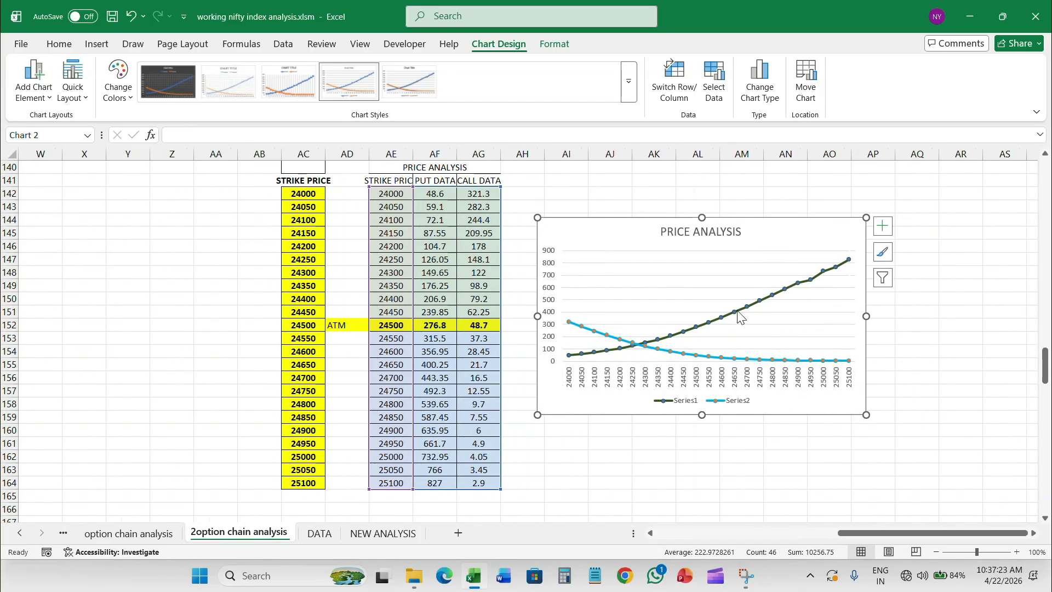
pyautogui.click(737, 312)
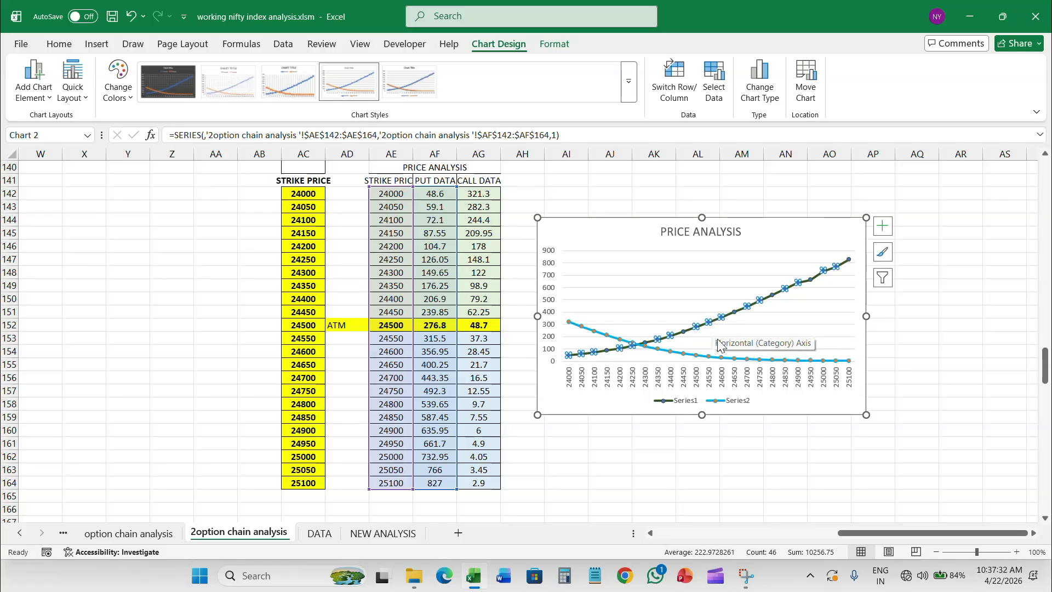
pyautogui.press('Escape')
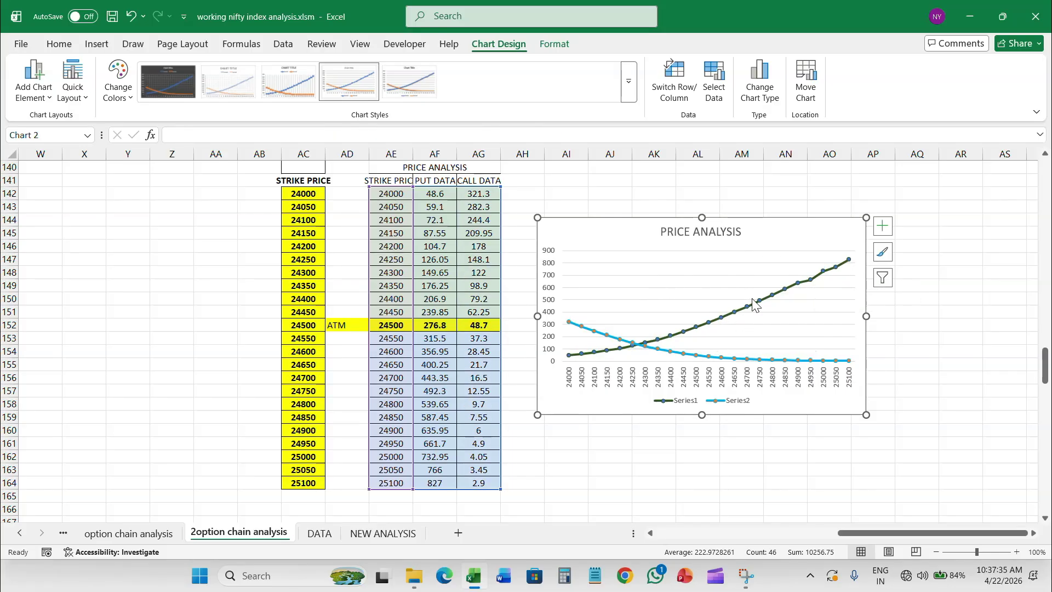